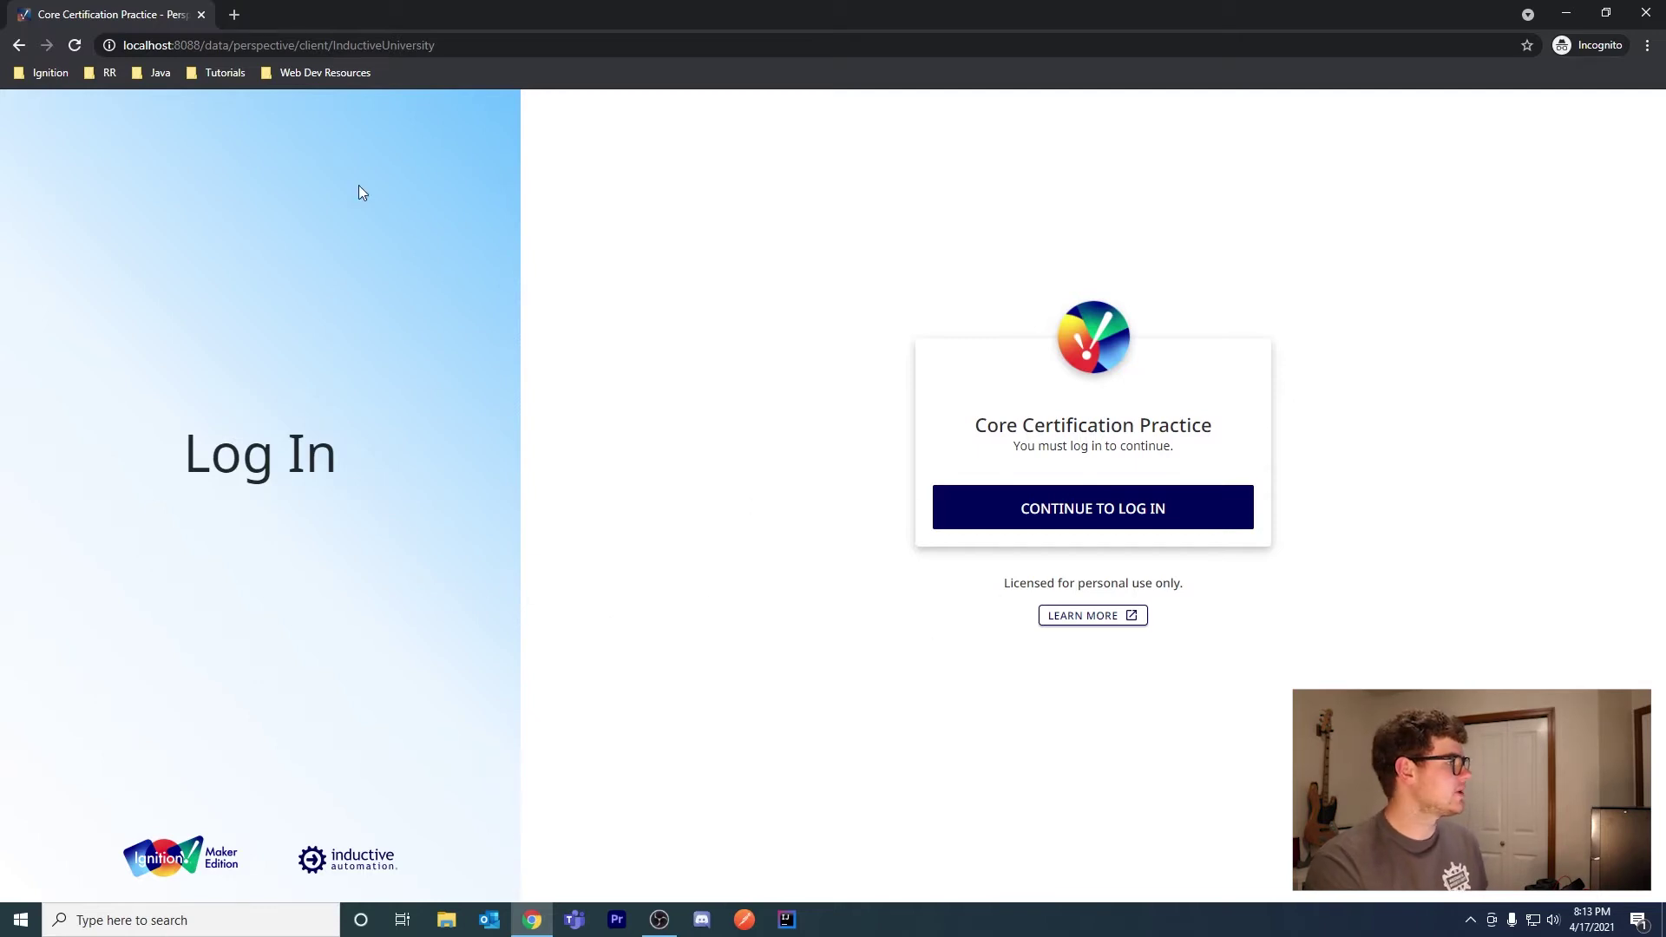
# Change the session URL from 'client' to 'login' and load it in a new incognito tab
pyautogui.doubleClick(313, 46)
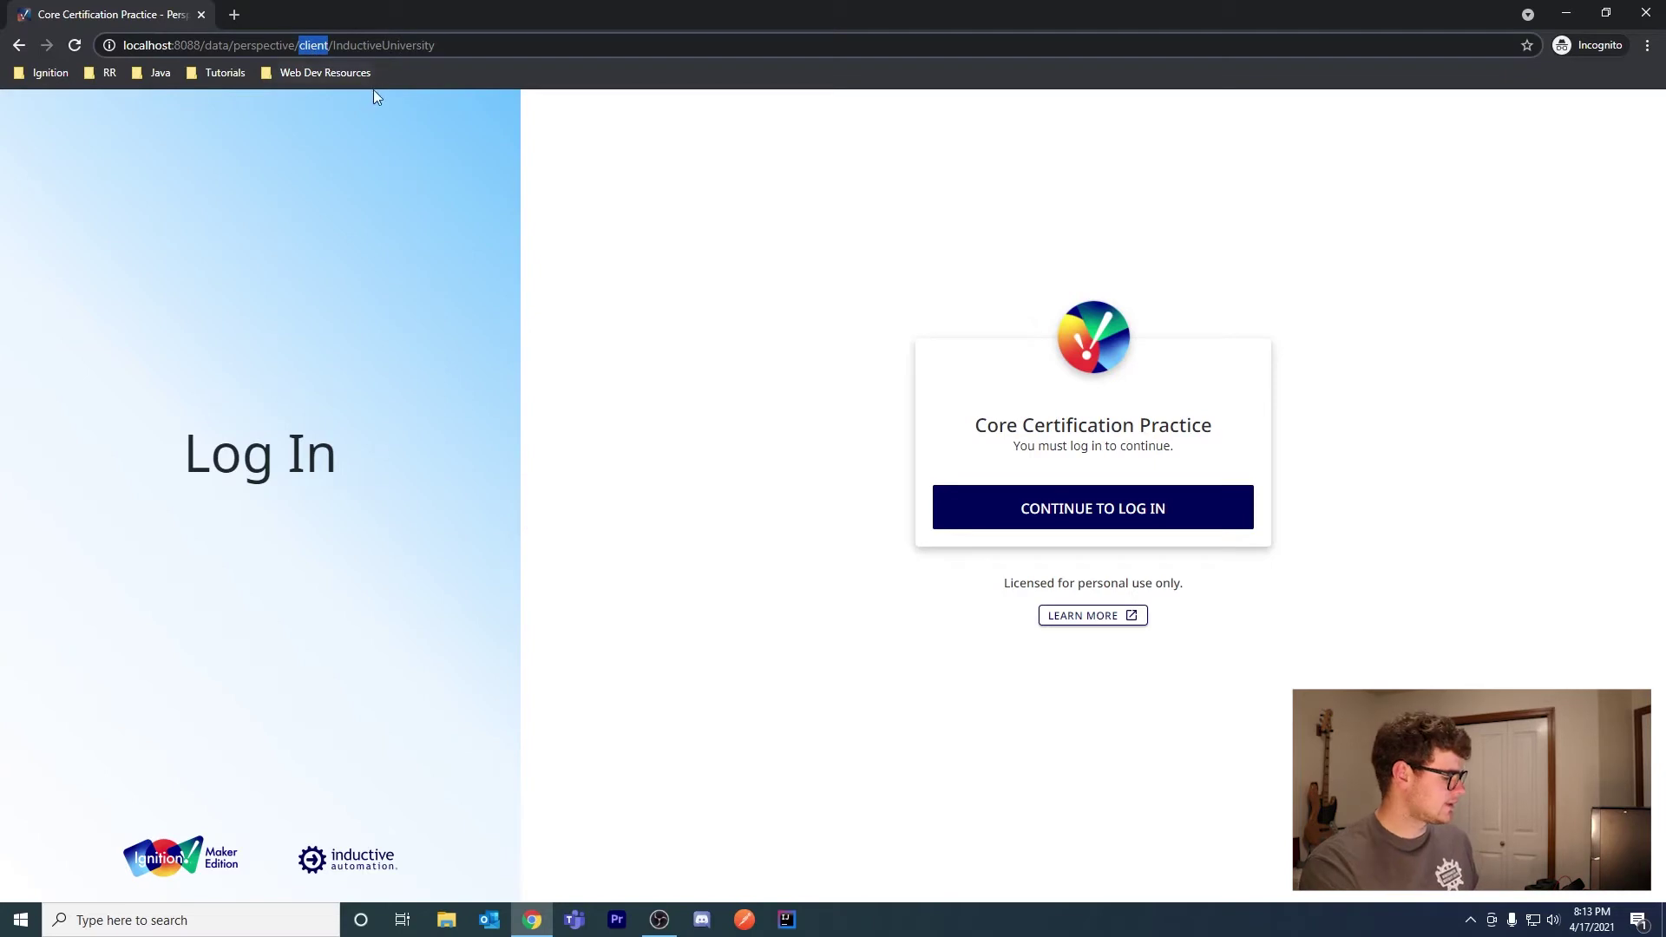
pyautogui.write('login')
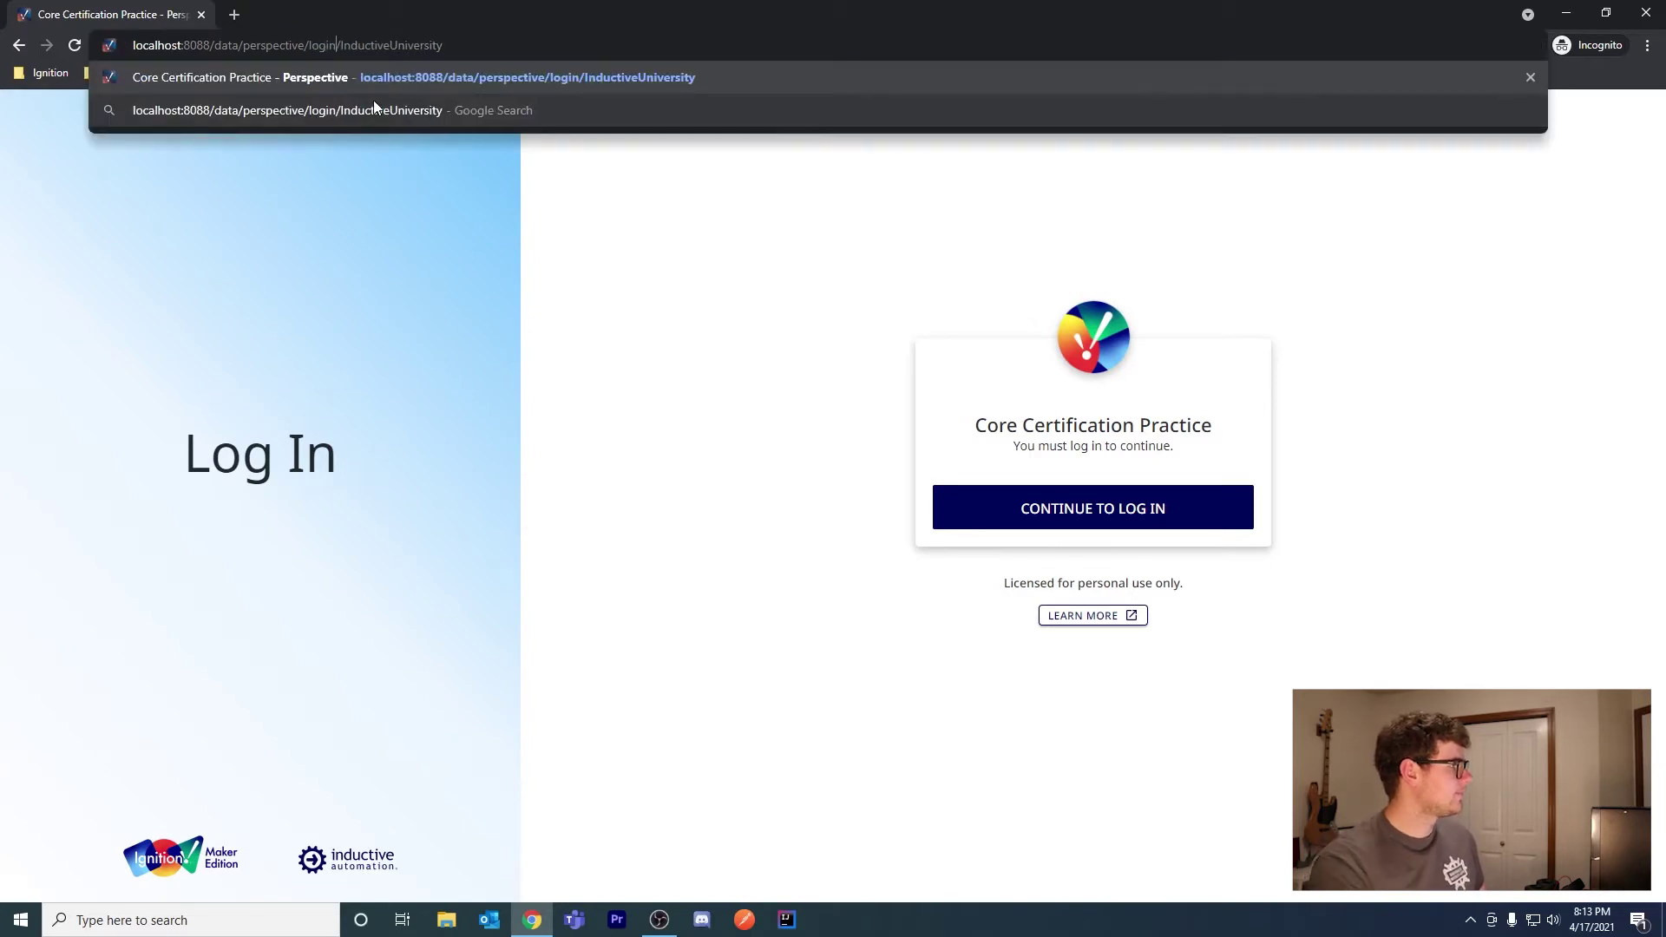
pyautogui.hotkey('ctrl', 'a')
pyautogui.hotkey('ctrl', 'c')
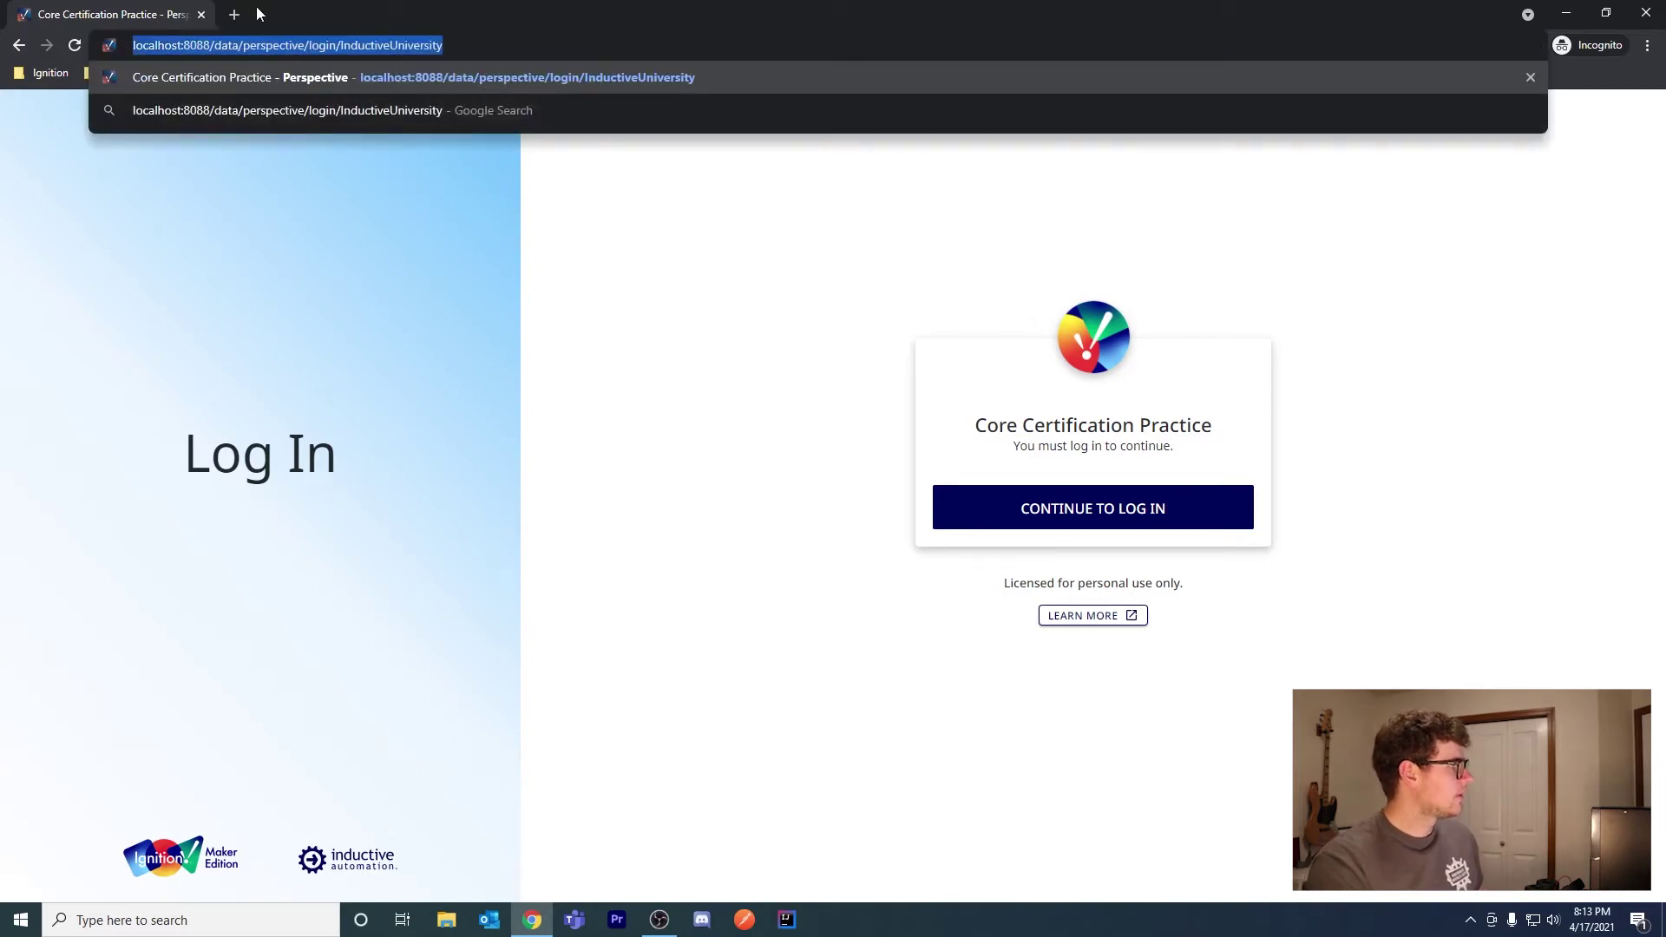
pyautogui.click(236, 14)
pyautogui.hotkey('ctrl', 'v')
pyautogui.press('Return')
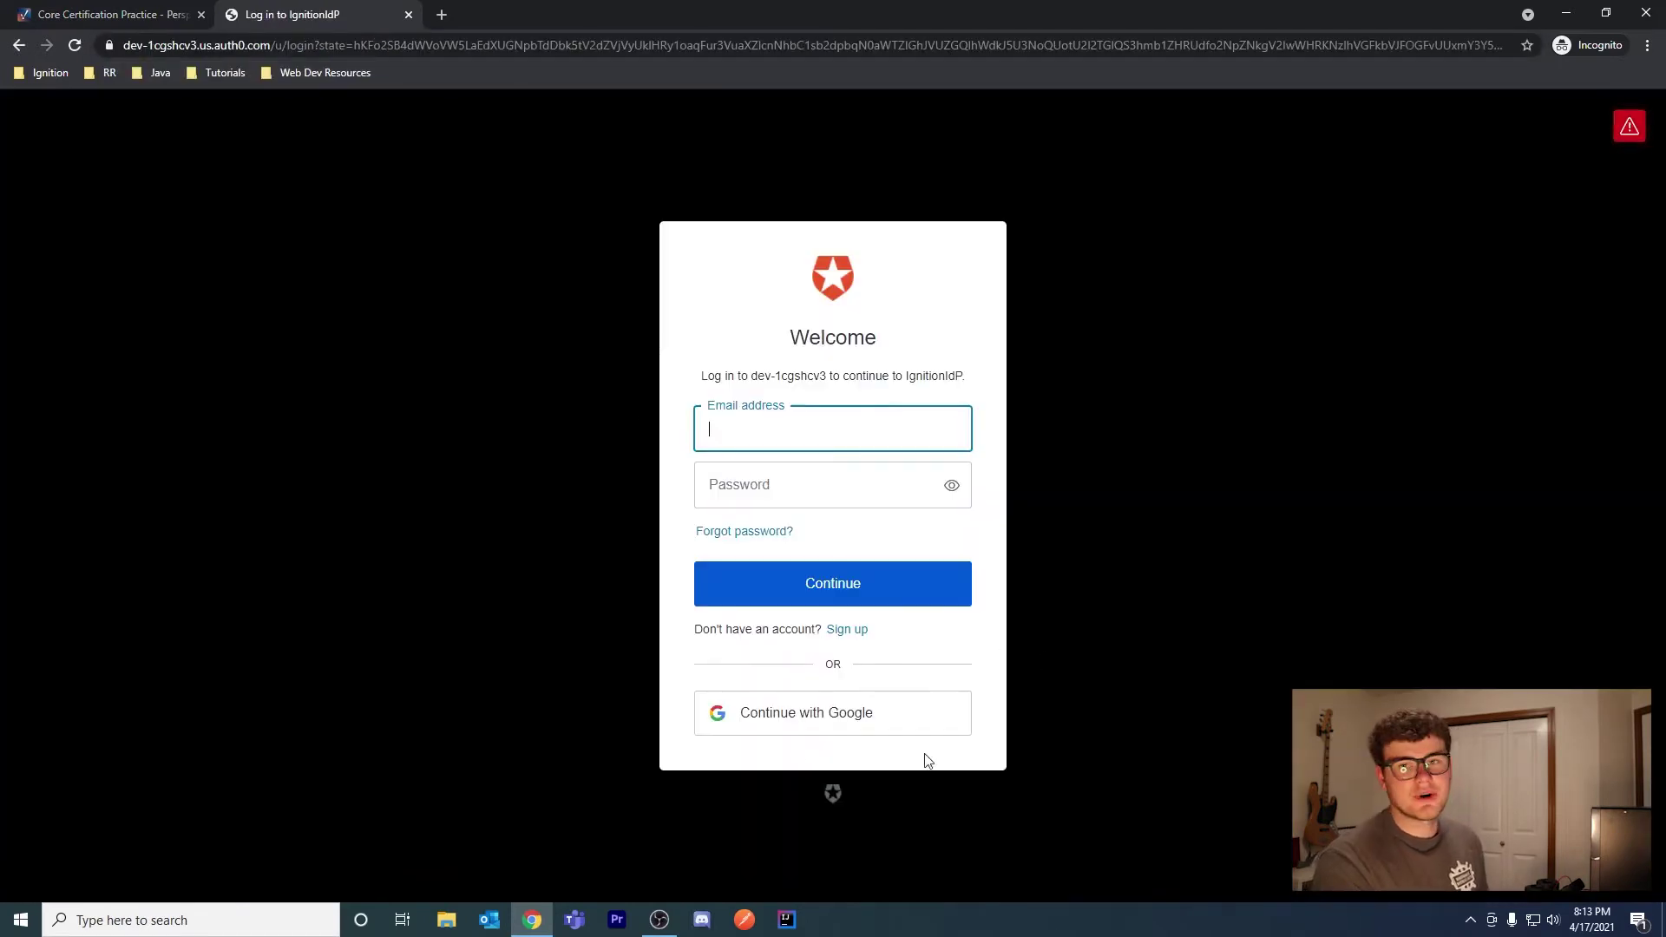
pyautogui.click(101, 19)
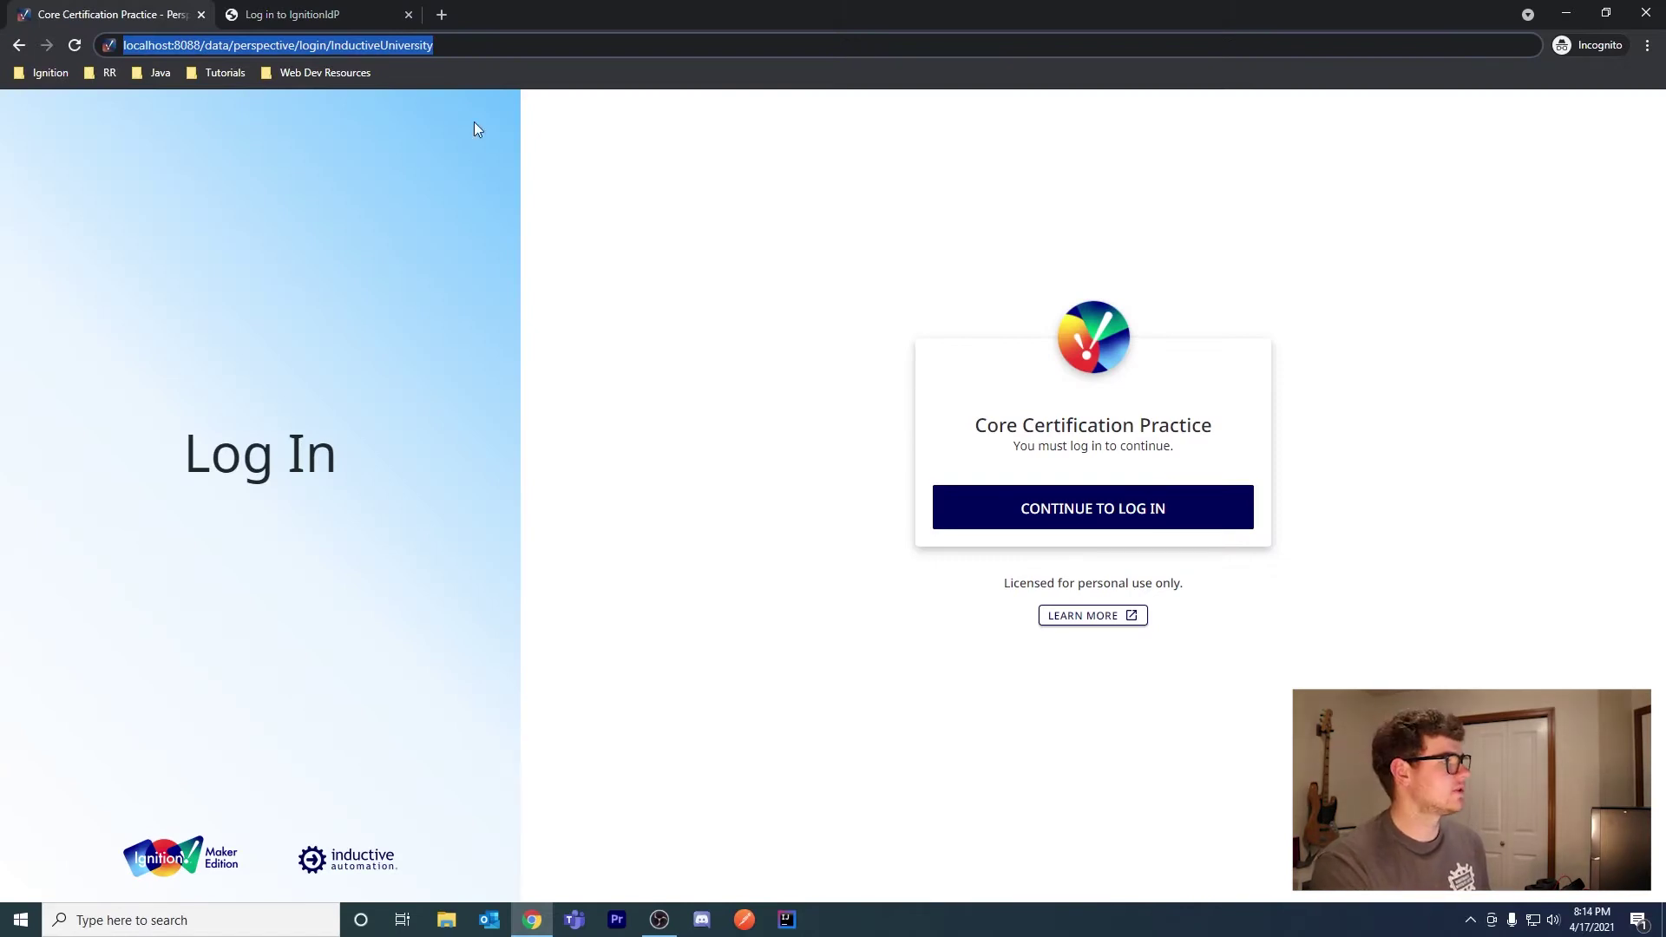
pyautogui.click(309, 15)
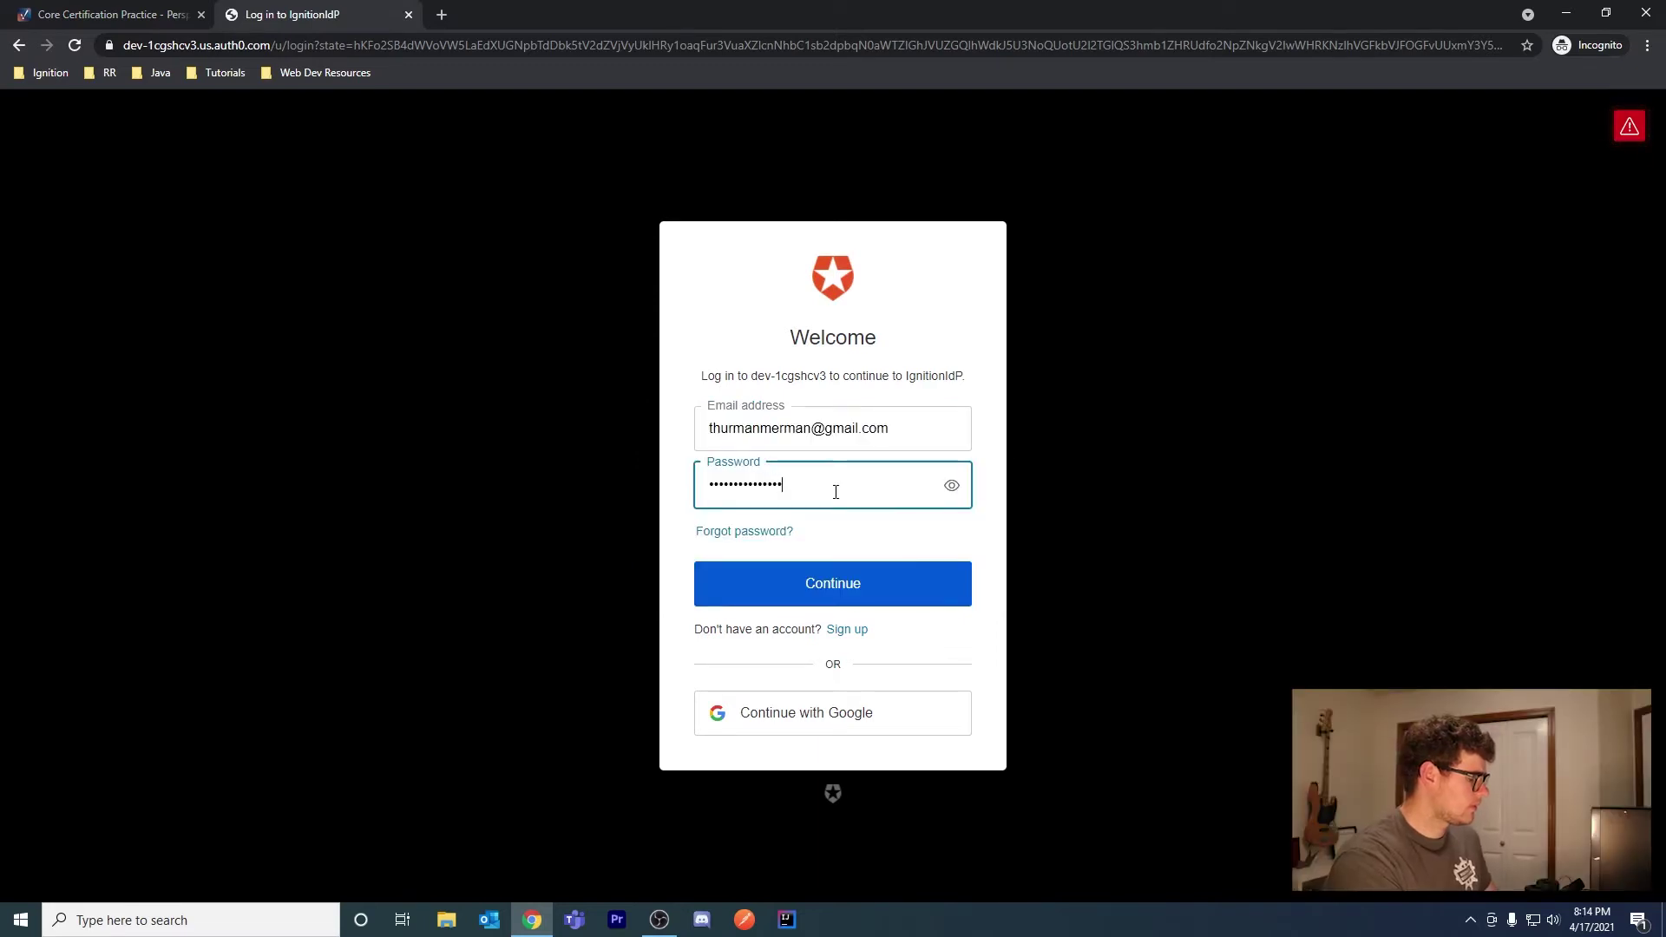
# Submit the account e-mail and password, then resubmit with the corrected password
pyautogui.press('Return')
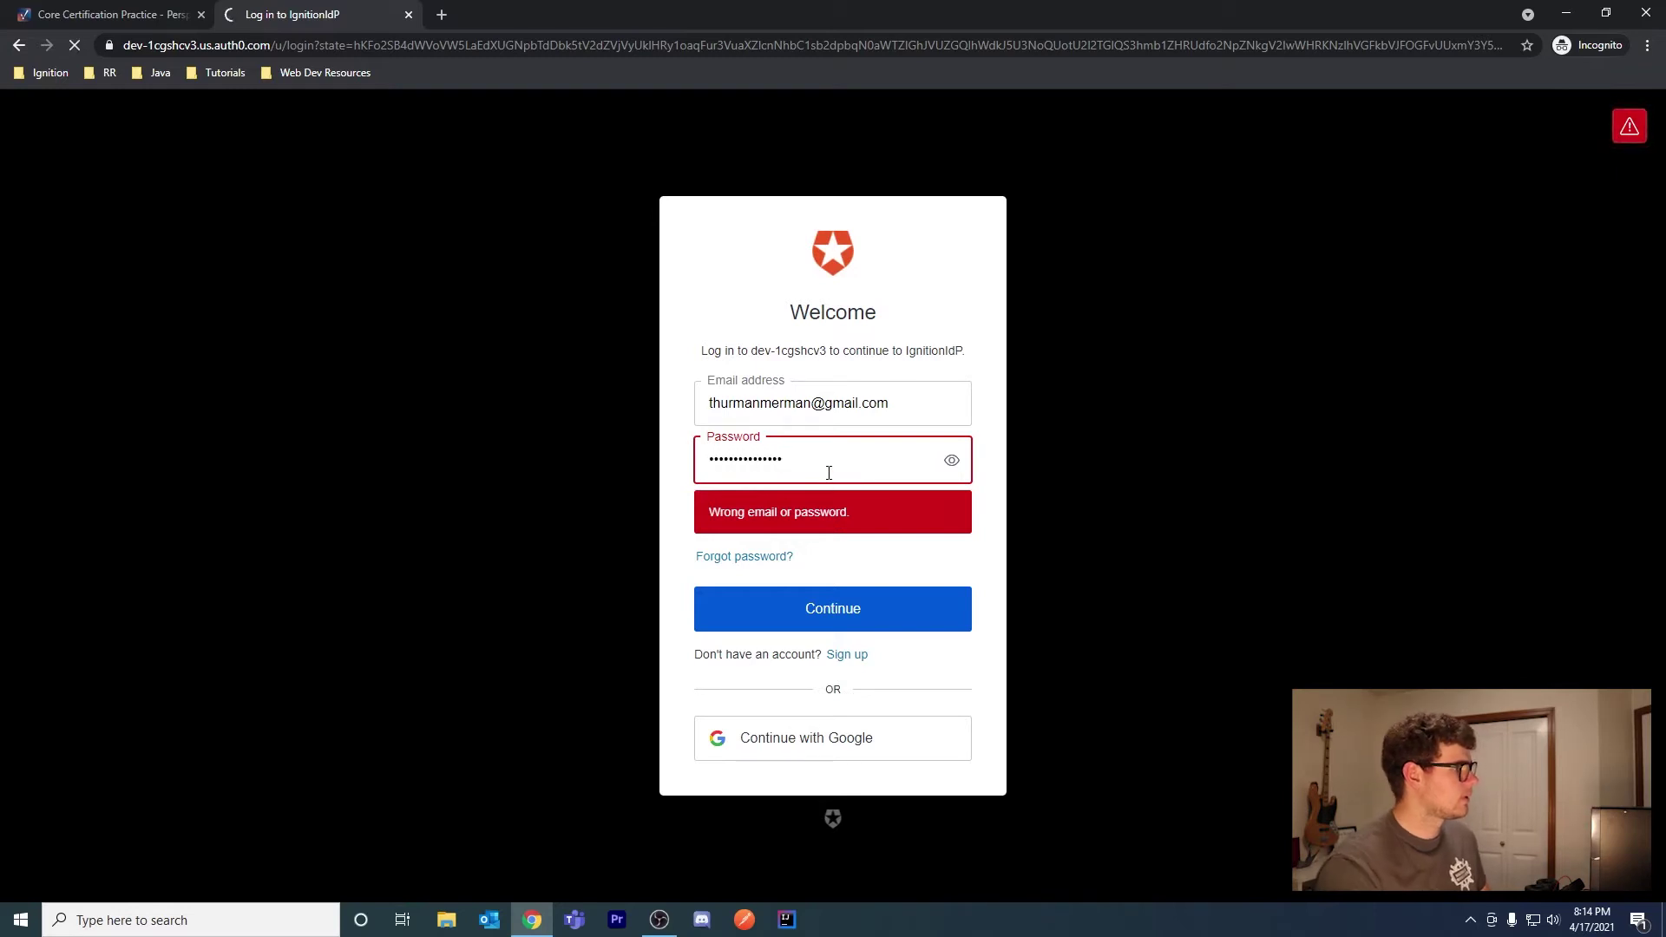
pyautogui.press('Return')
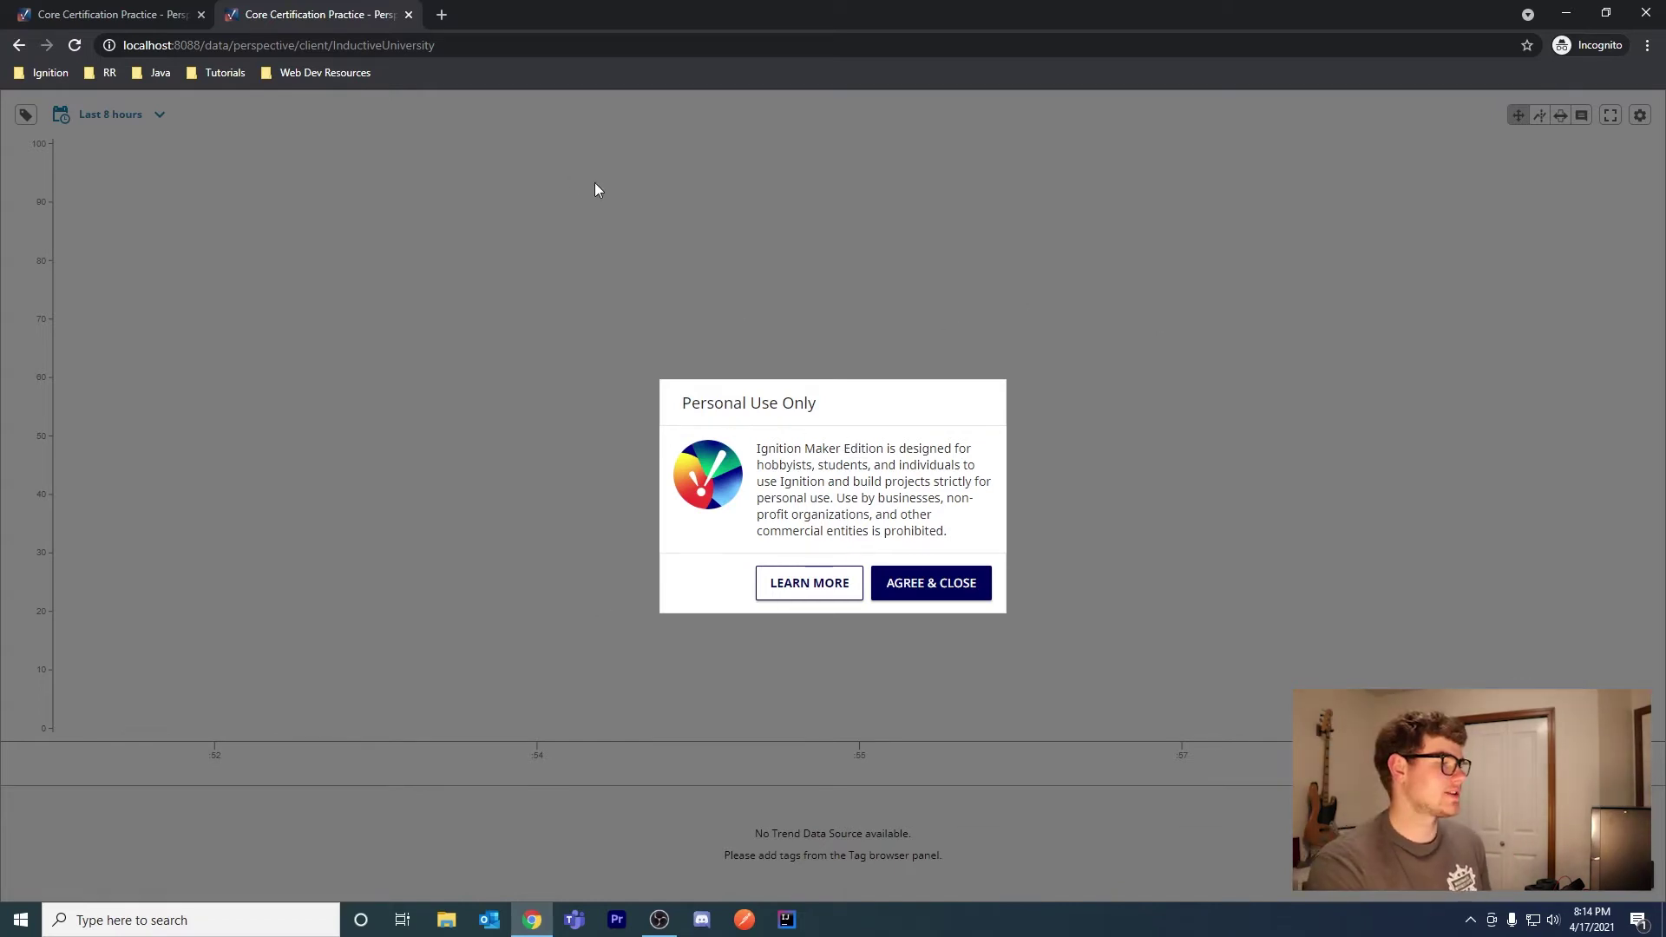
# Accept the Personal Use Only notice with AGREE & CLOSE
pyautogui.click(905, 590)
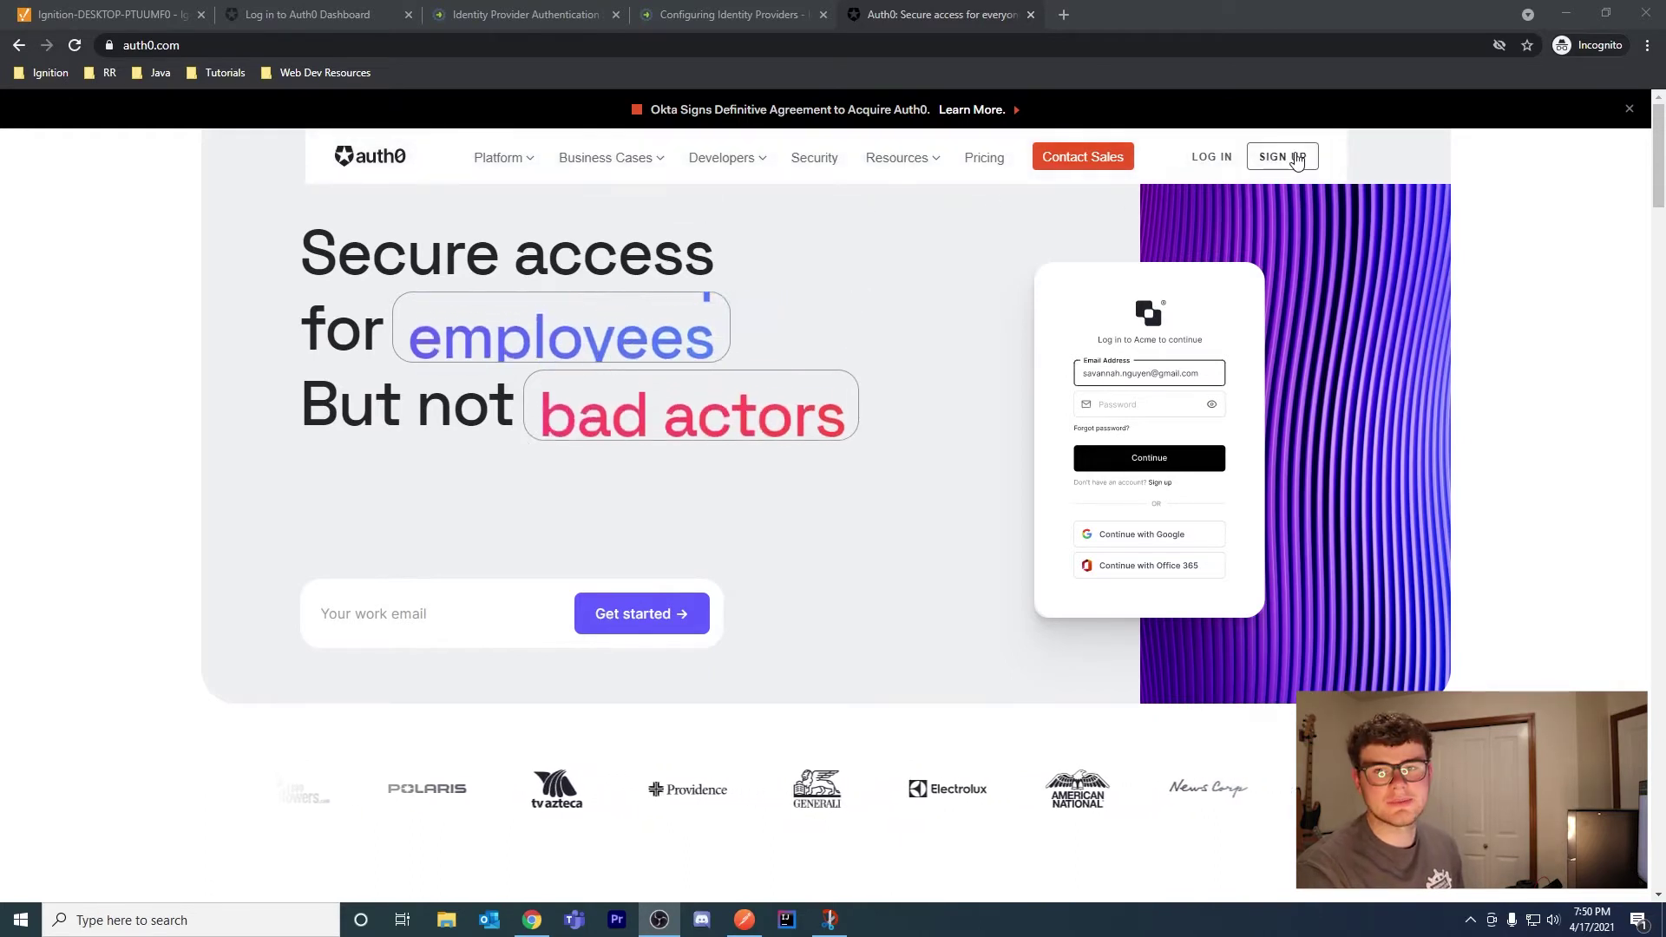
# Review the Free plan's 7,000 active users limit on Auth0 Pricing, then go to LOG IN
pyautogui.moveTo(902, 158)
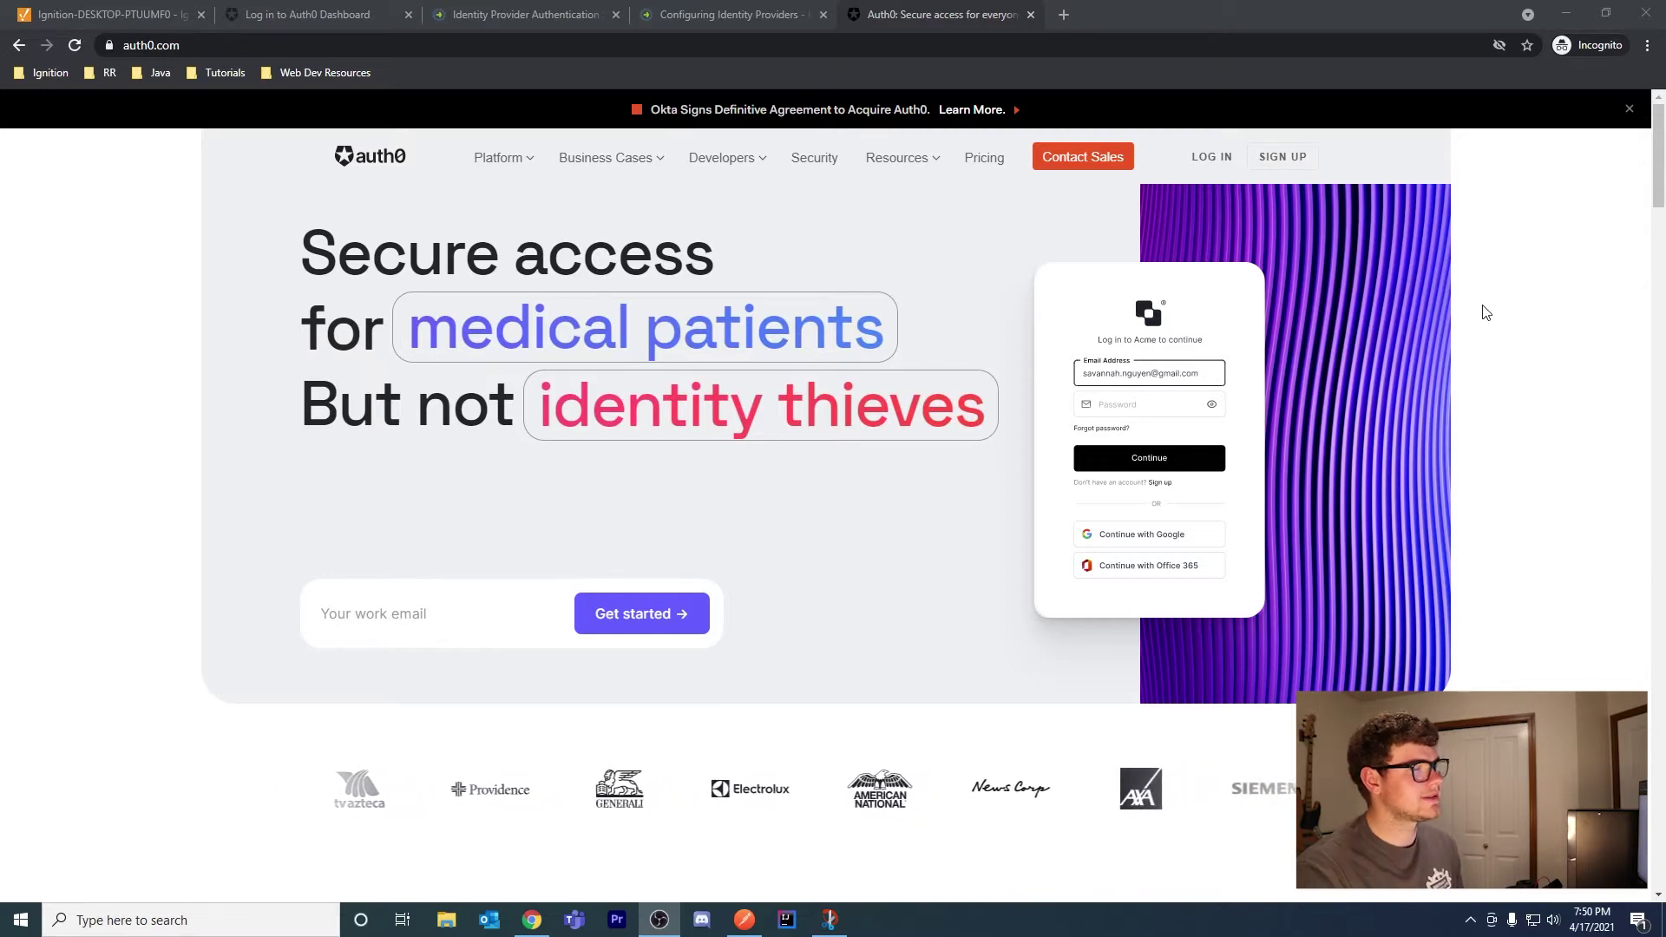
pyautogui.click(985, 160)
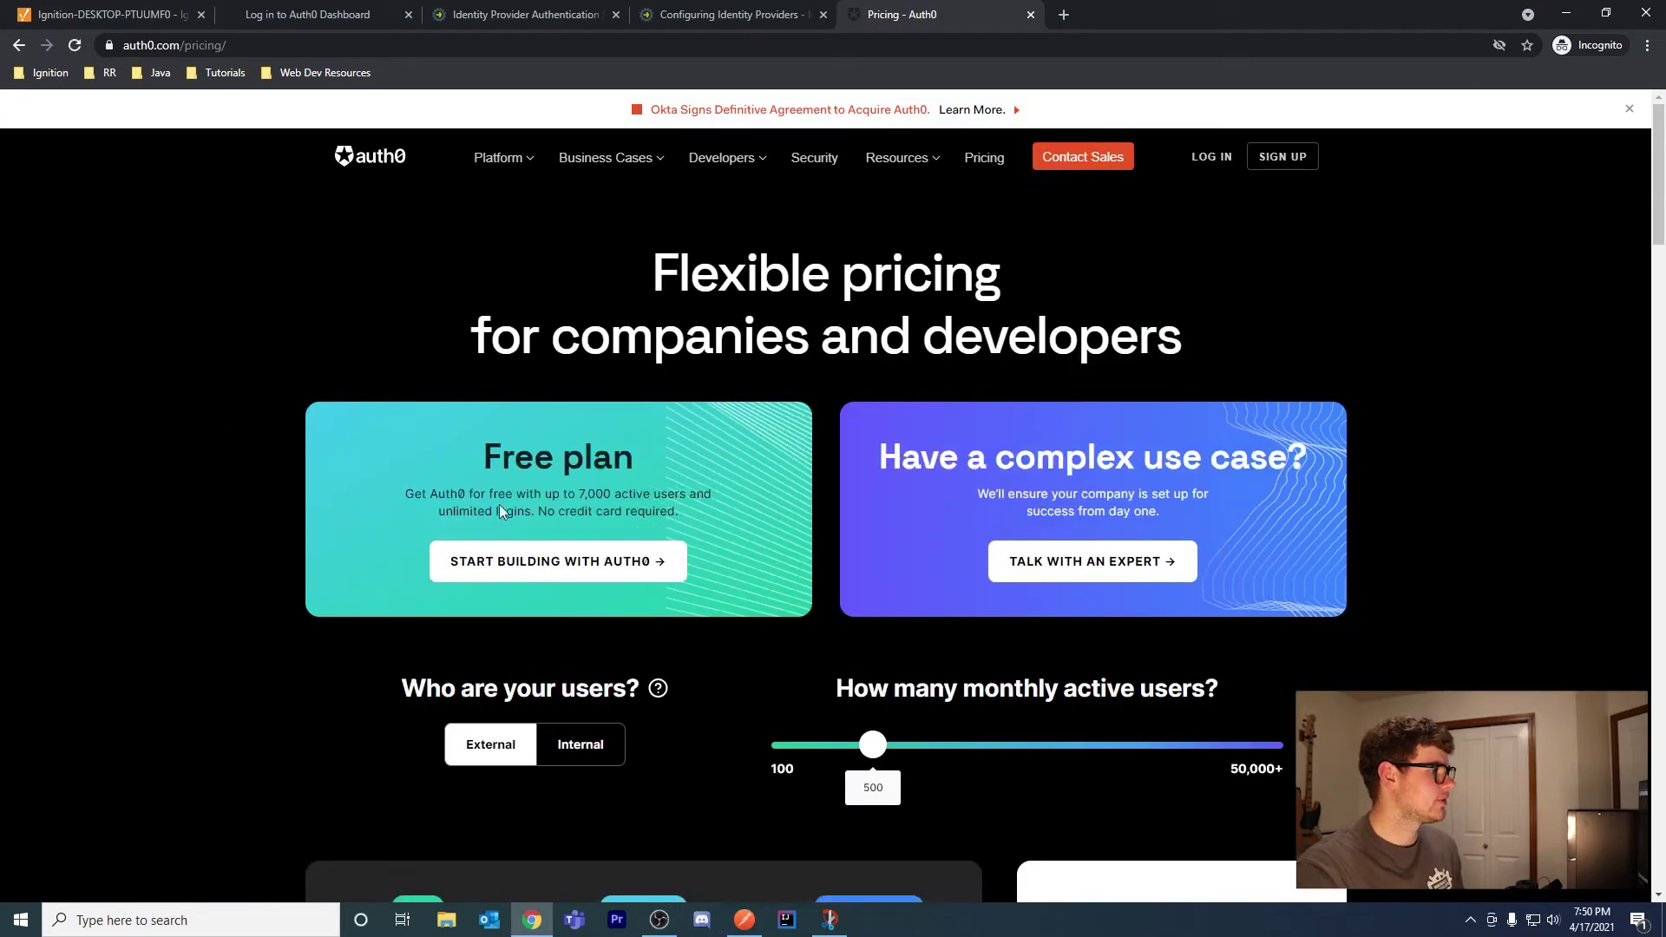
pyautogui.moveTo(696, 492); pyautogui.dragTo(580, 500)
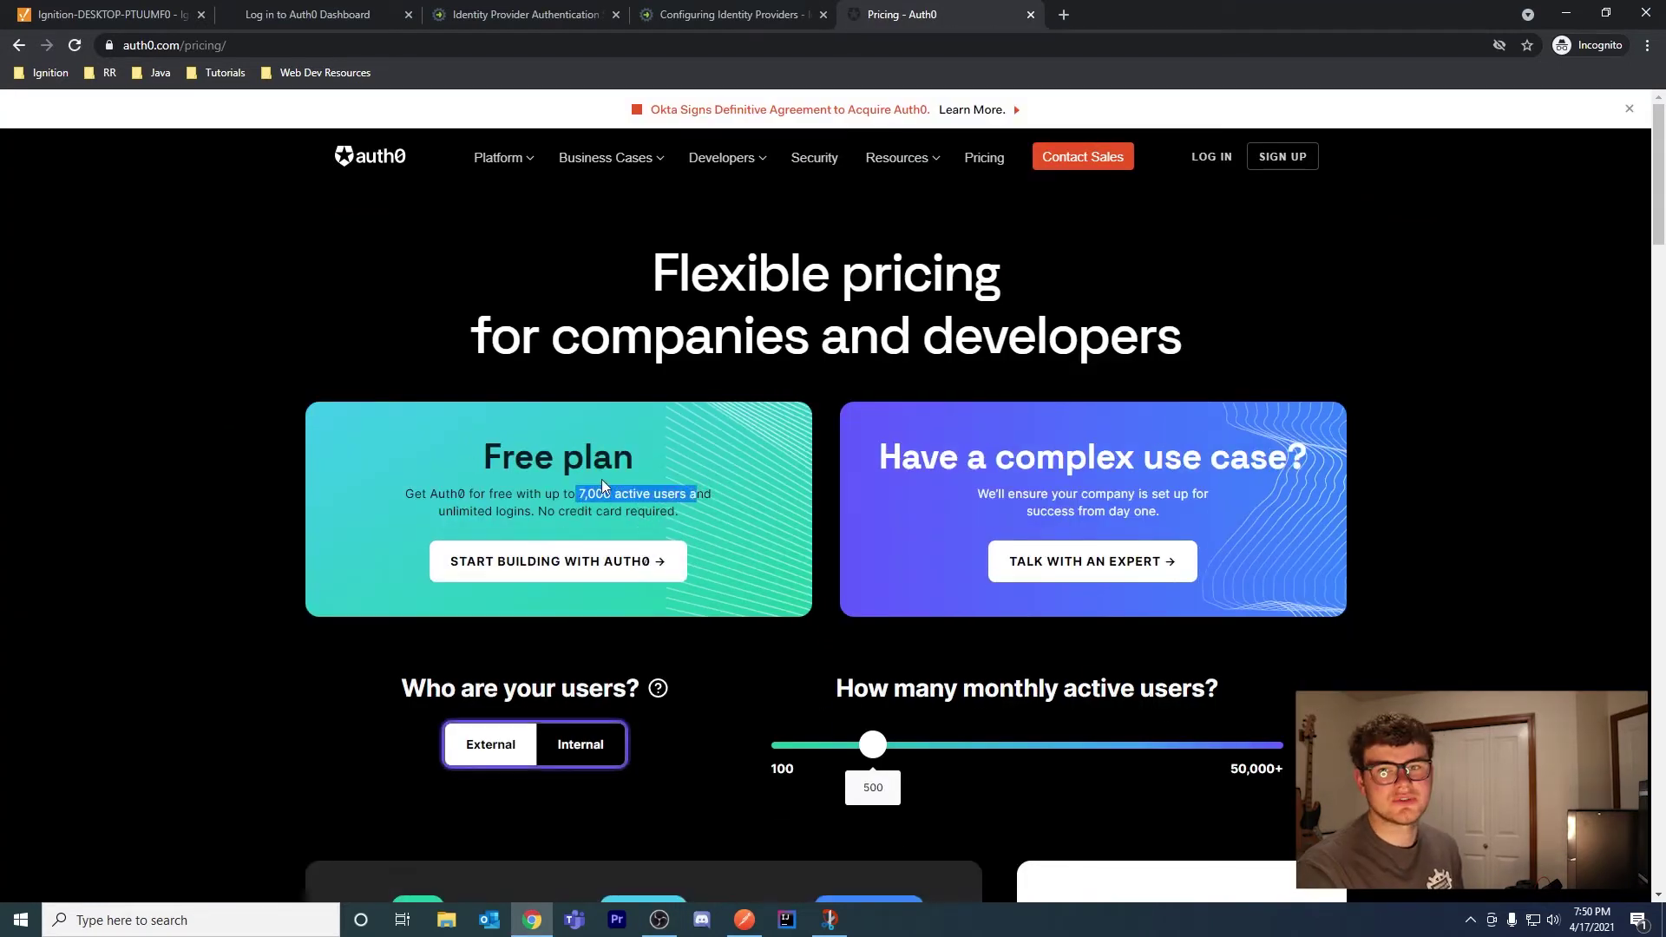
pyautogui.click(681, 507)
pyautogui.moveTo(687, 507); pyautogui.dragTo(408, 491)
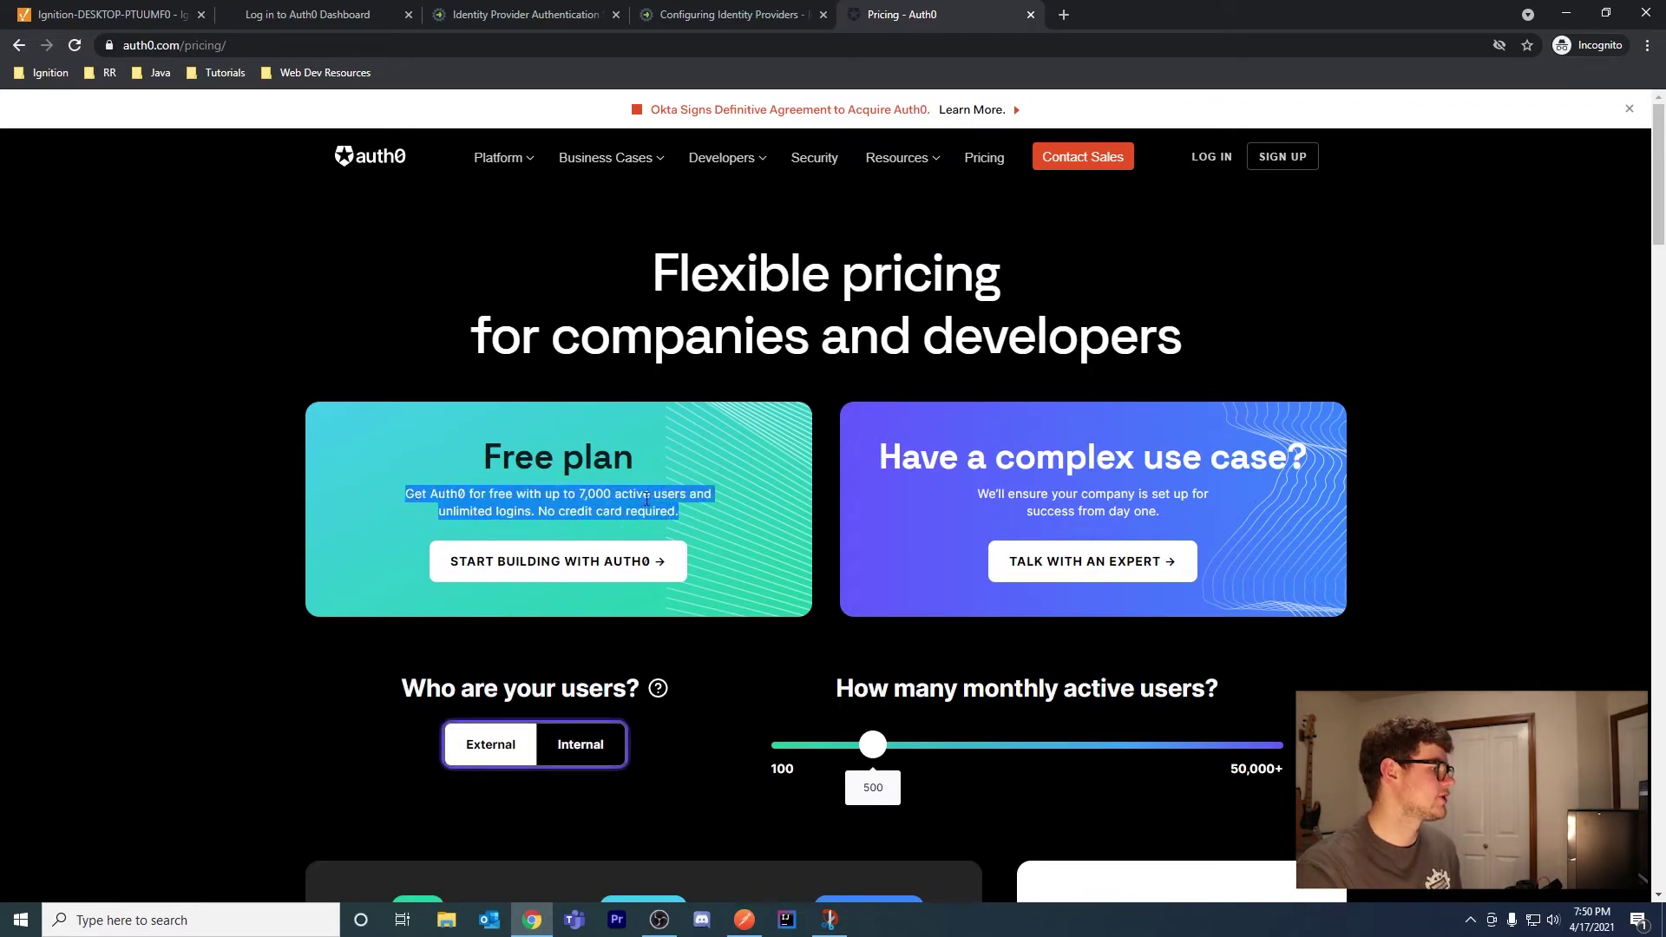
pyautogui.click(687, 517)
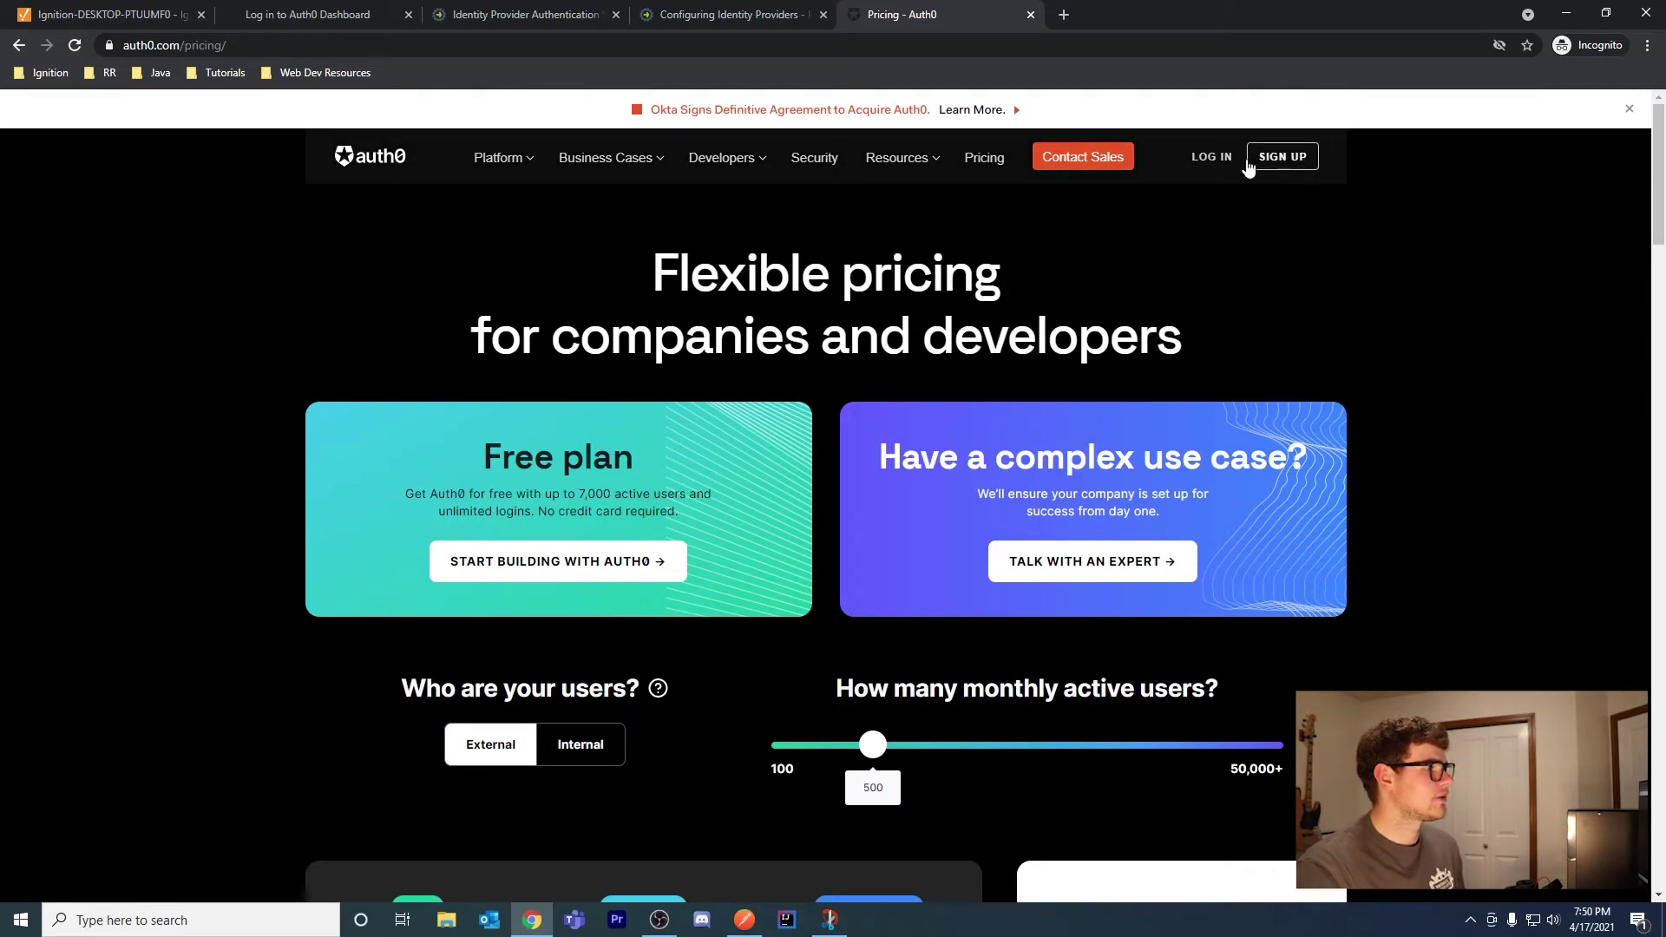
pyautogui.click(1212, 158)
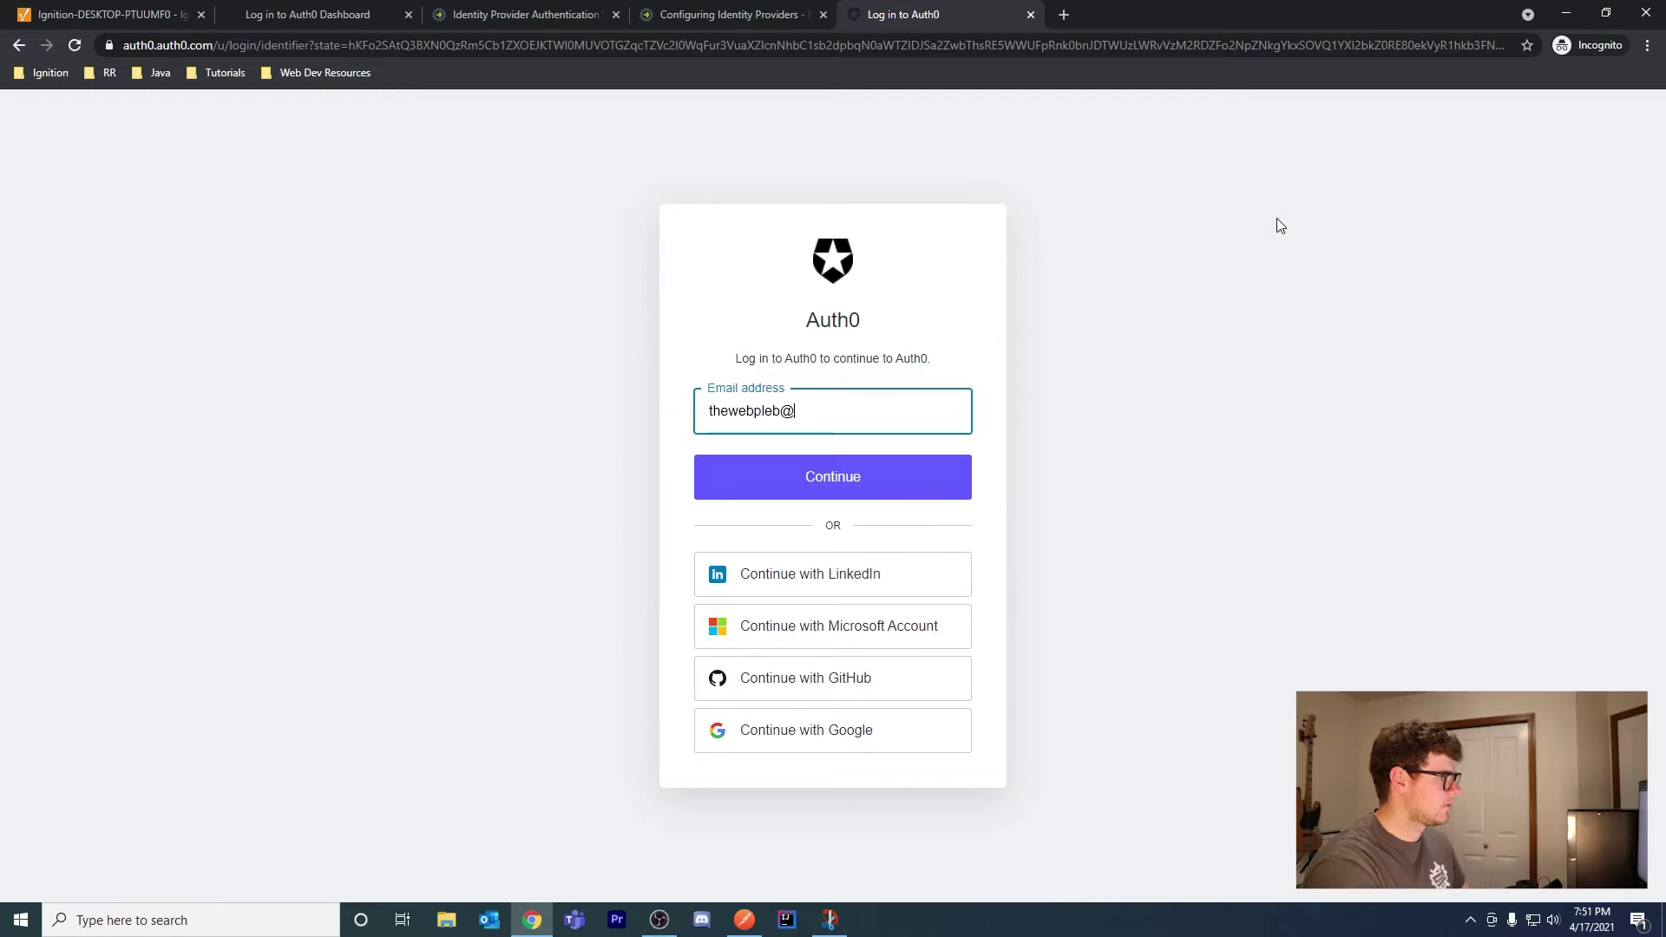
# Finish entering the account e-mail and submit it to continue signing in
pyautogui.write('il.com')
pyautogui.press('Return')
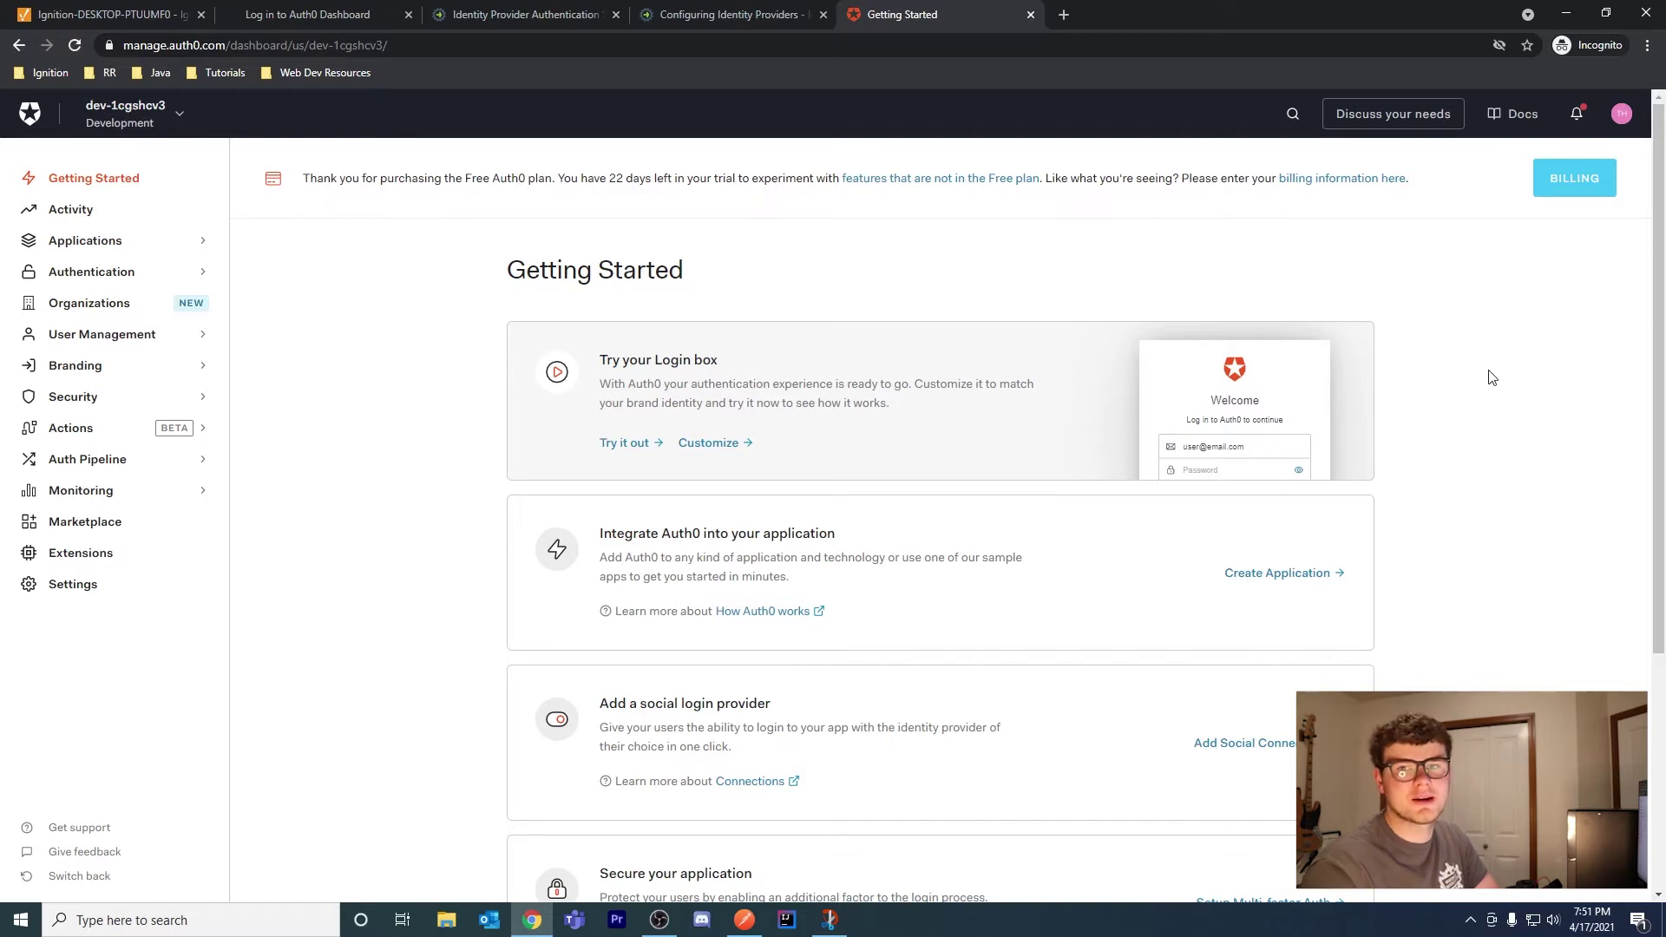
# Create an application named 'IgnitionIdP' of type Regular Web Applications
pyautogui.click(79, 249)
pyautogui.click(104, 269)
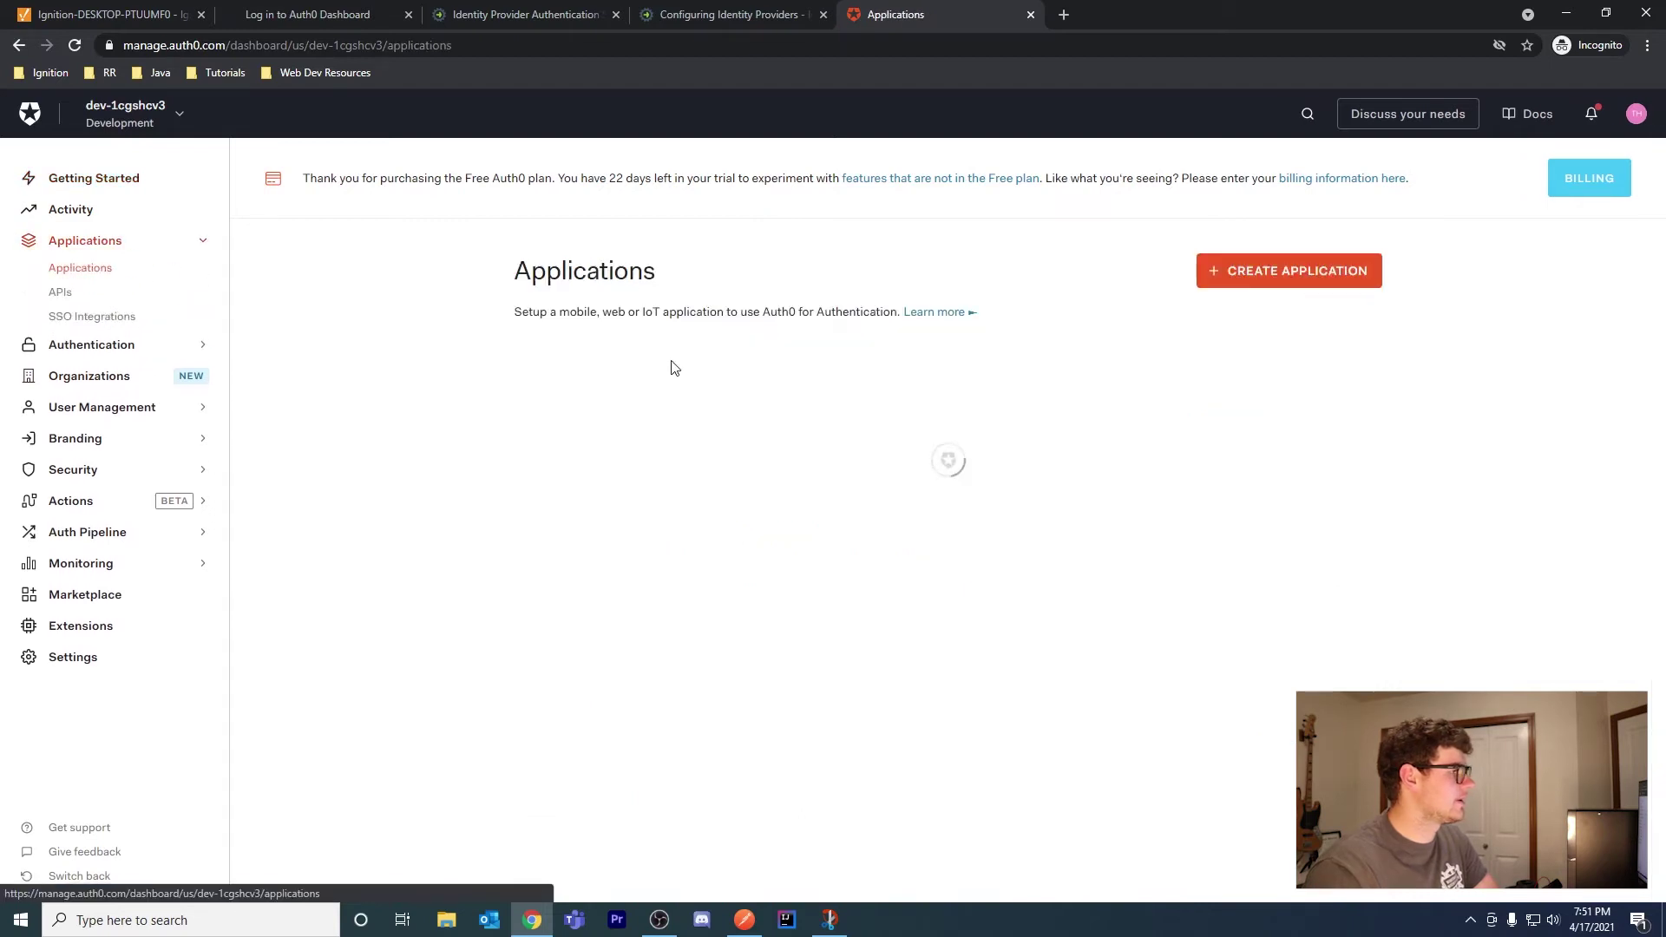
pyautogui.click(1340, 276)
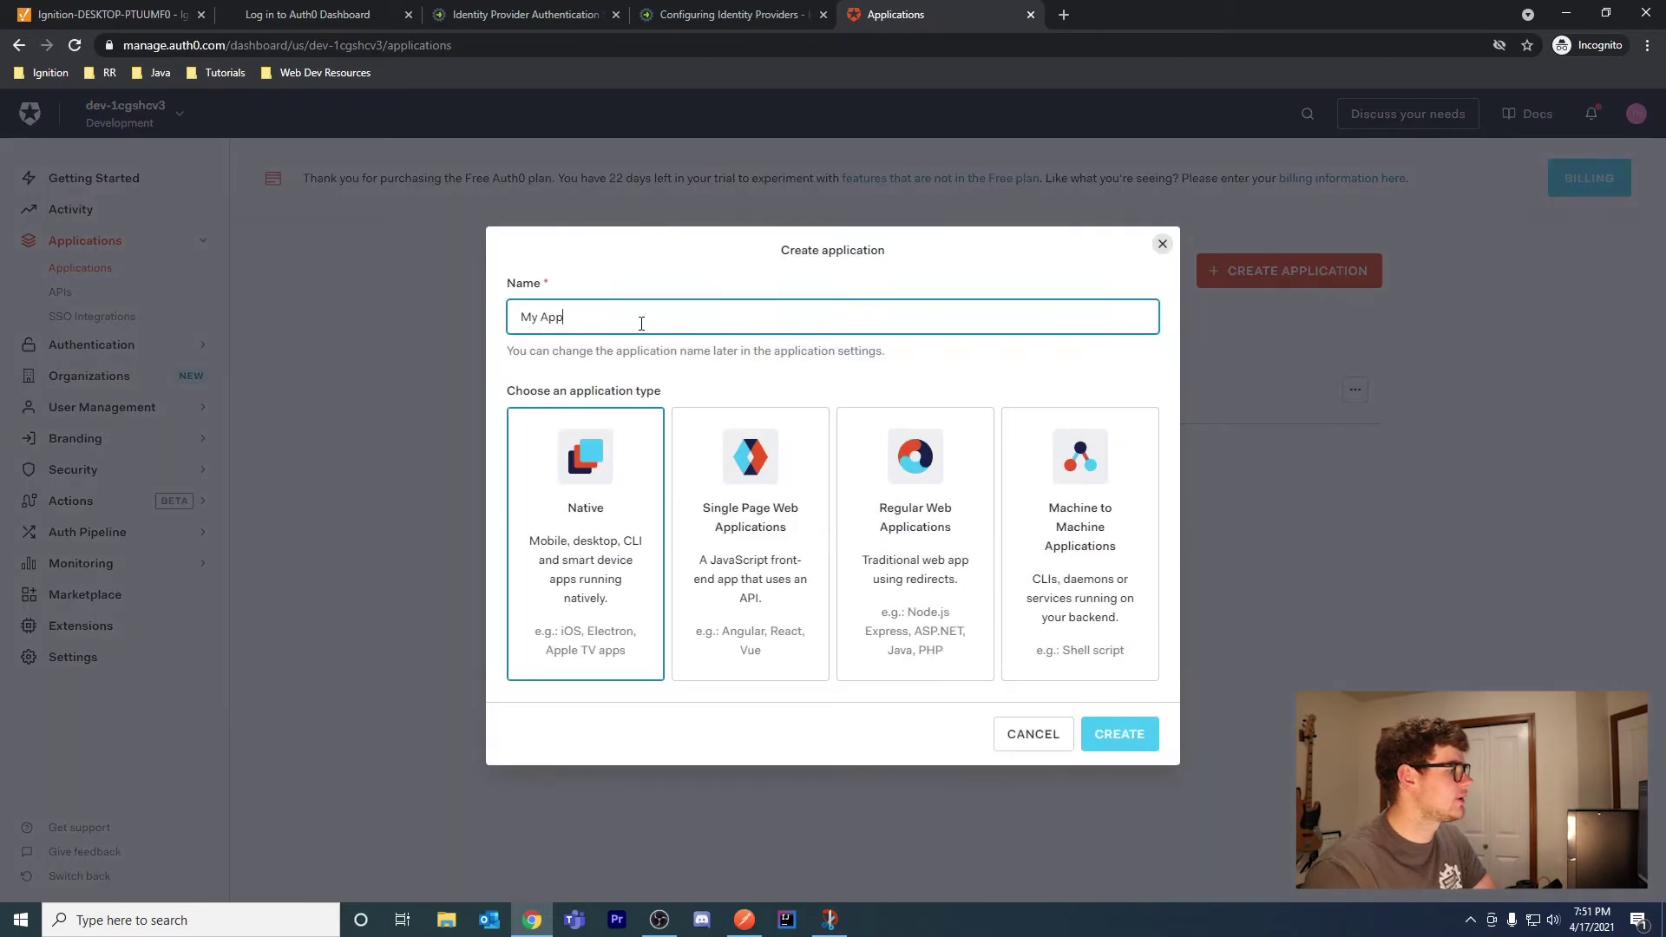
pyautogui.hotkey('ctrl', 'a')
pyautogui.write('Ign')
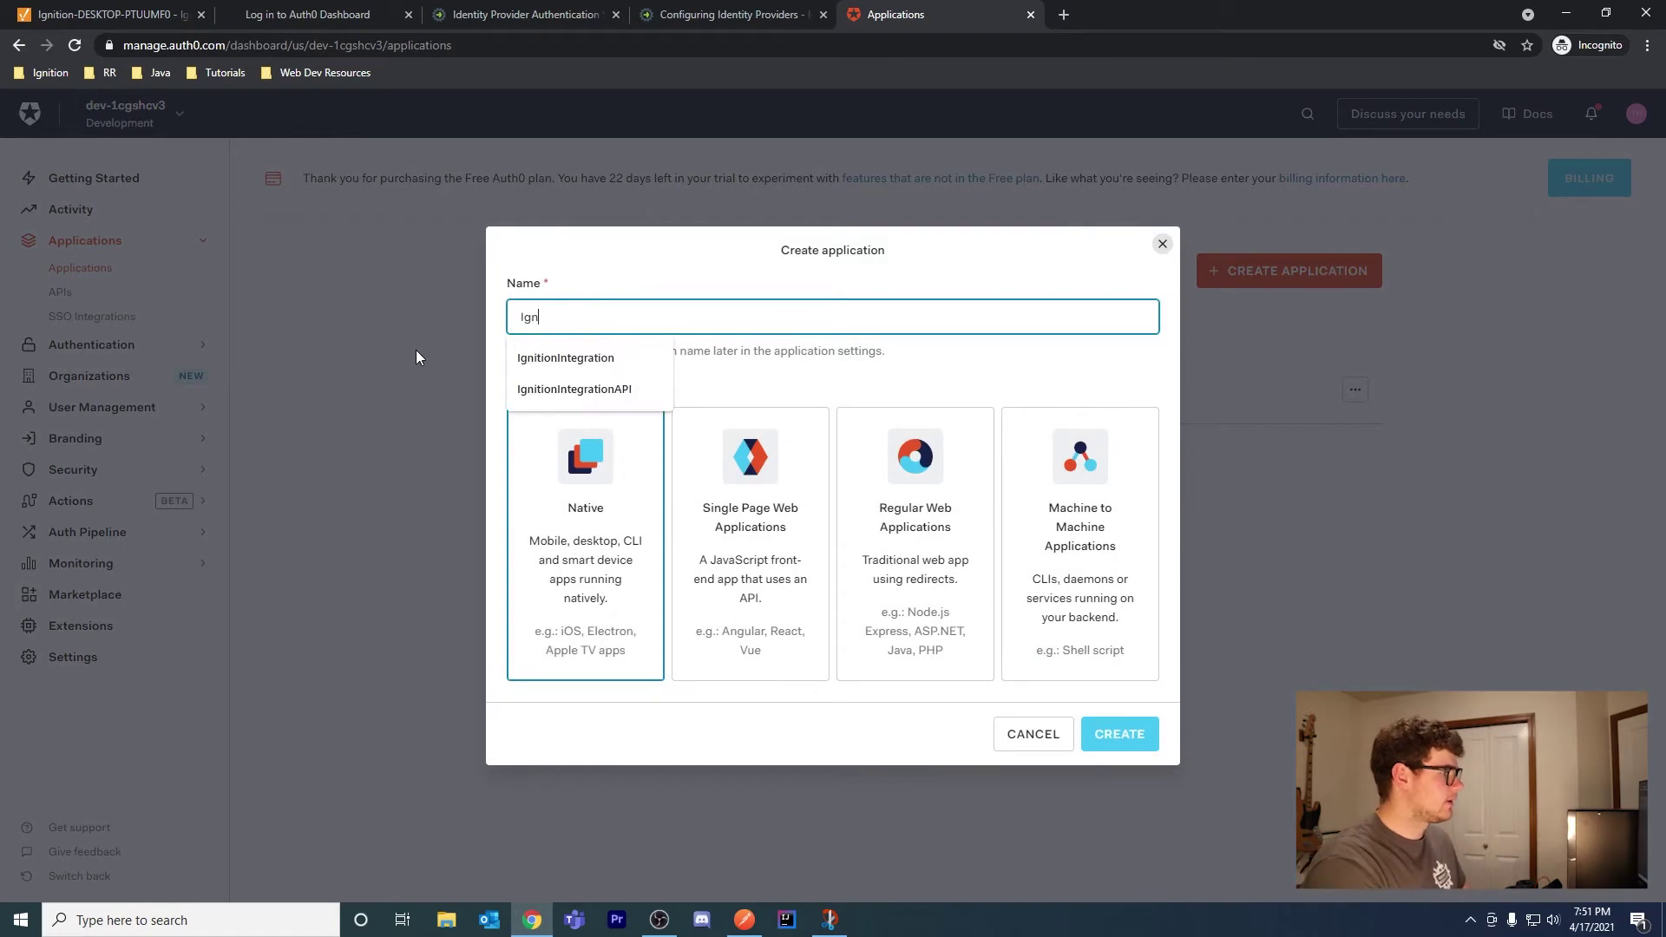
pyautogui.write('itionIdP')
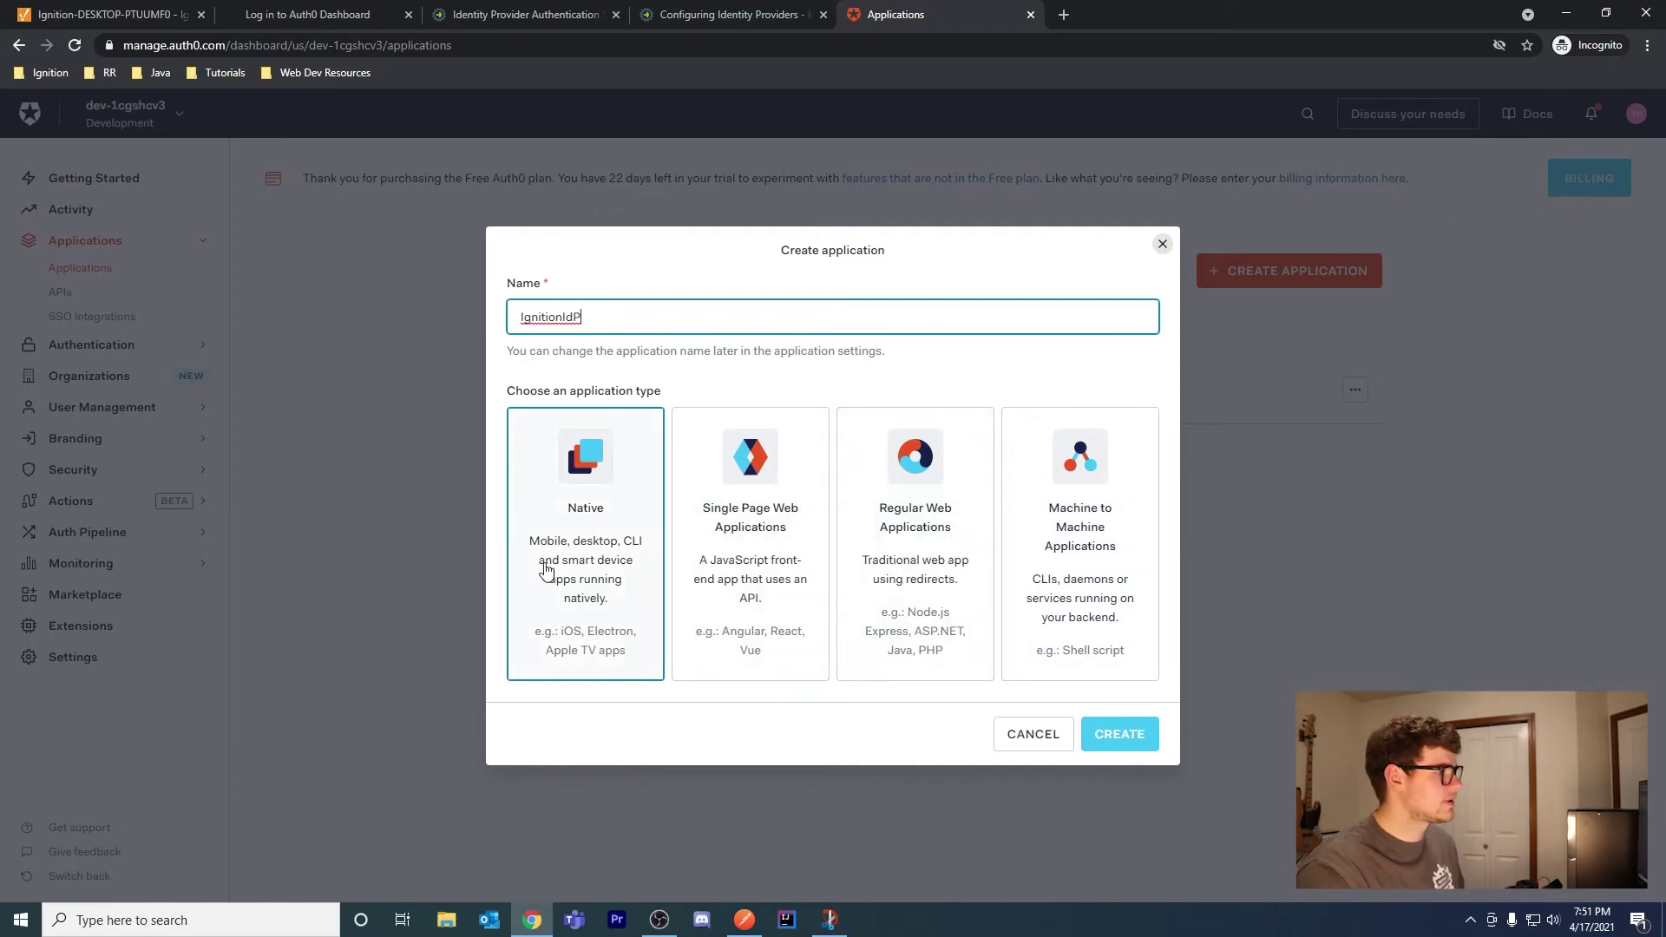
pyautogui.click(924, 533)
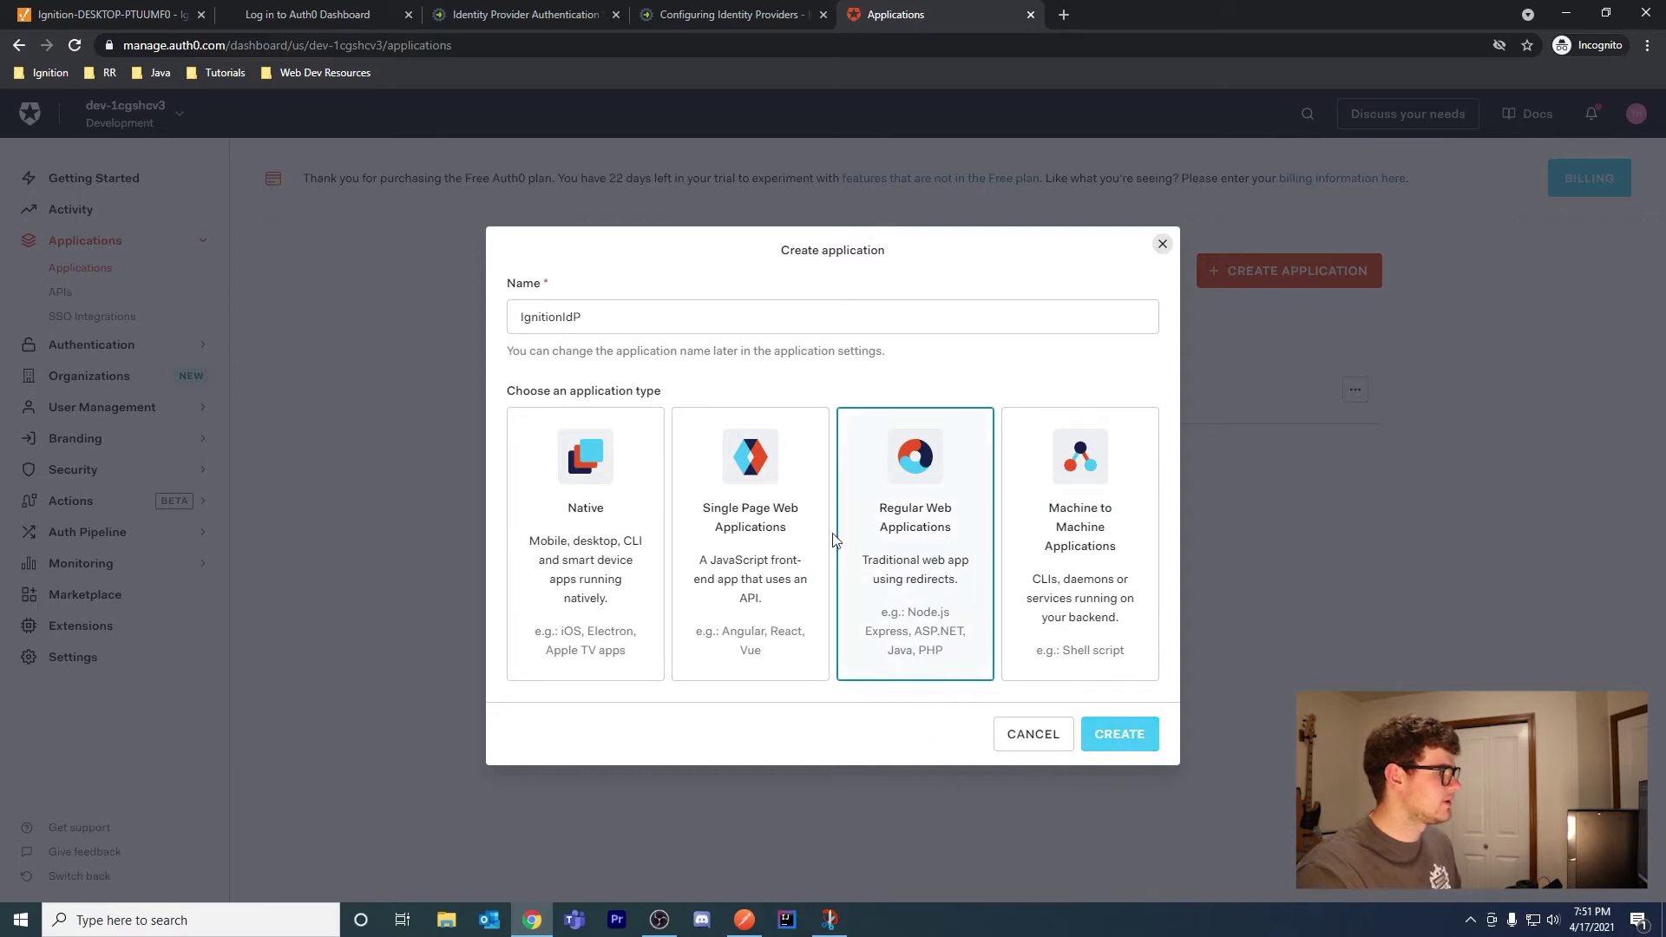
pyautogui.click(1098, 737)
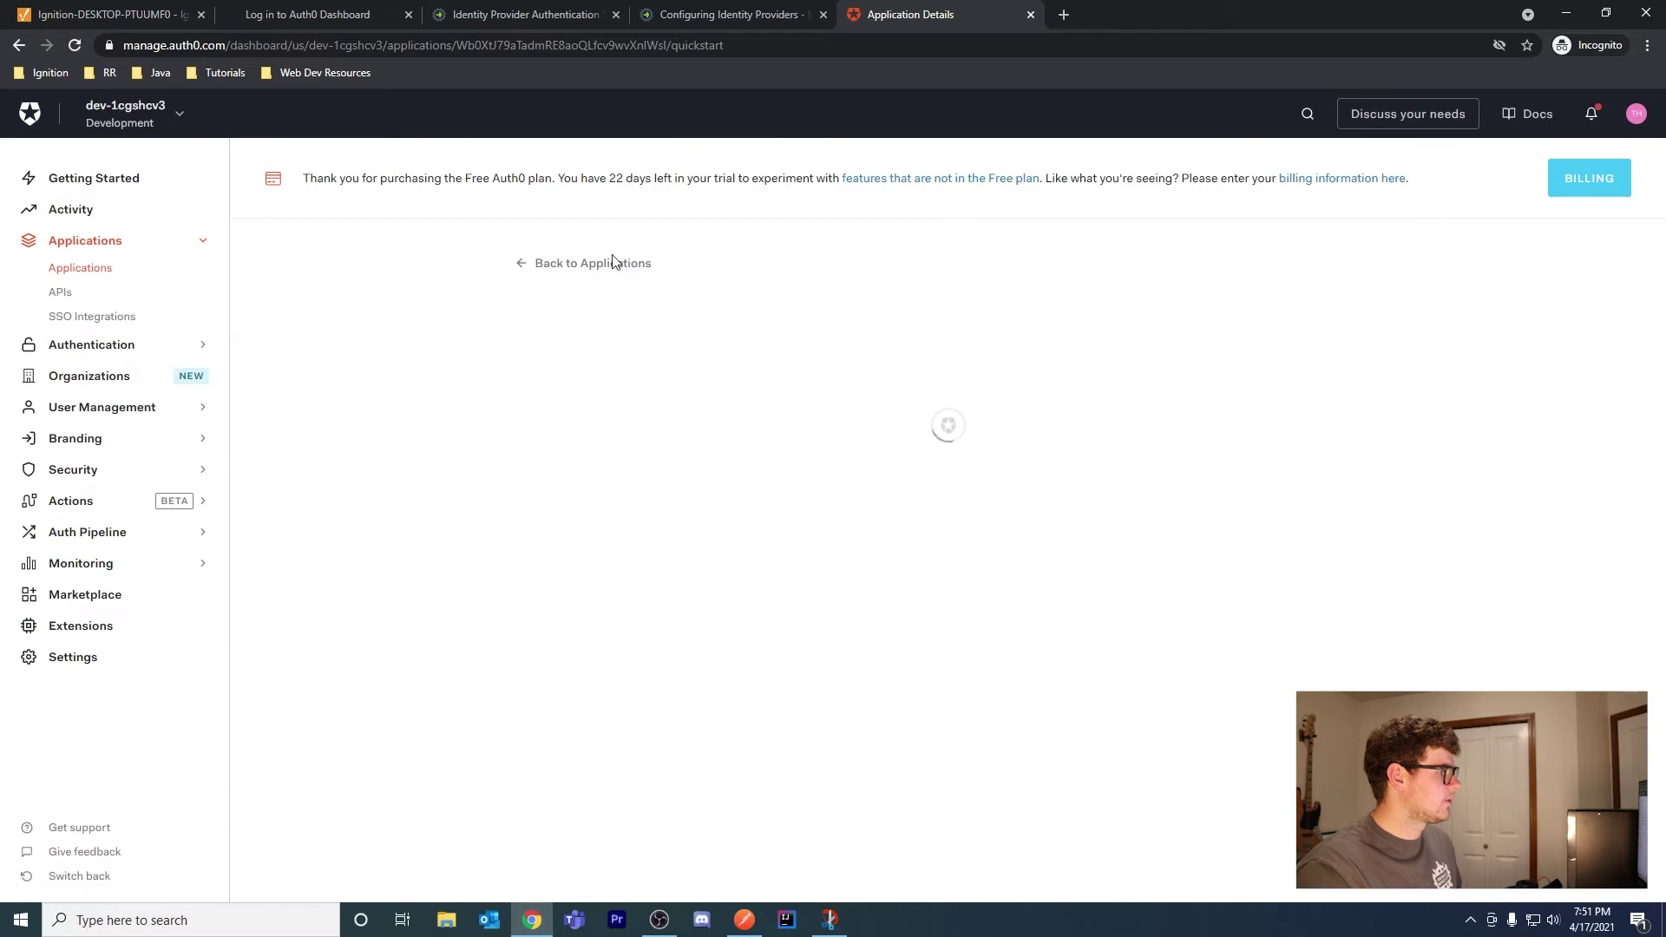
# Open IgnitionIdP's Settings and go to the Application Login URI field
pyautogui.scroll(-3, 1370, 525)
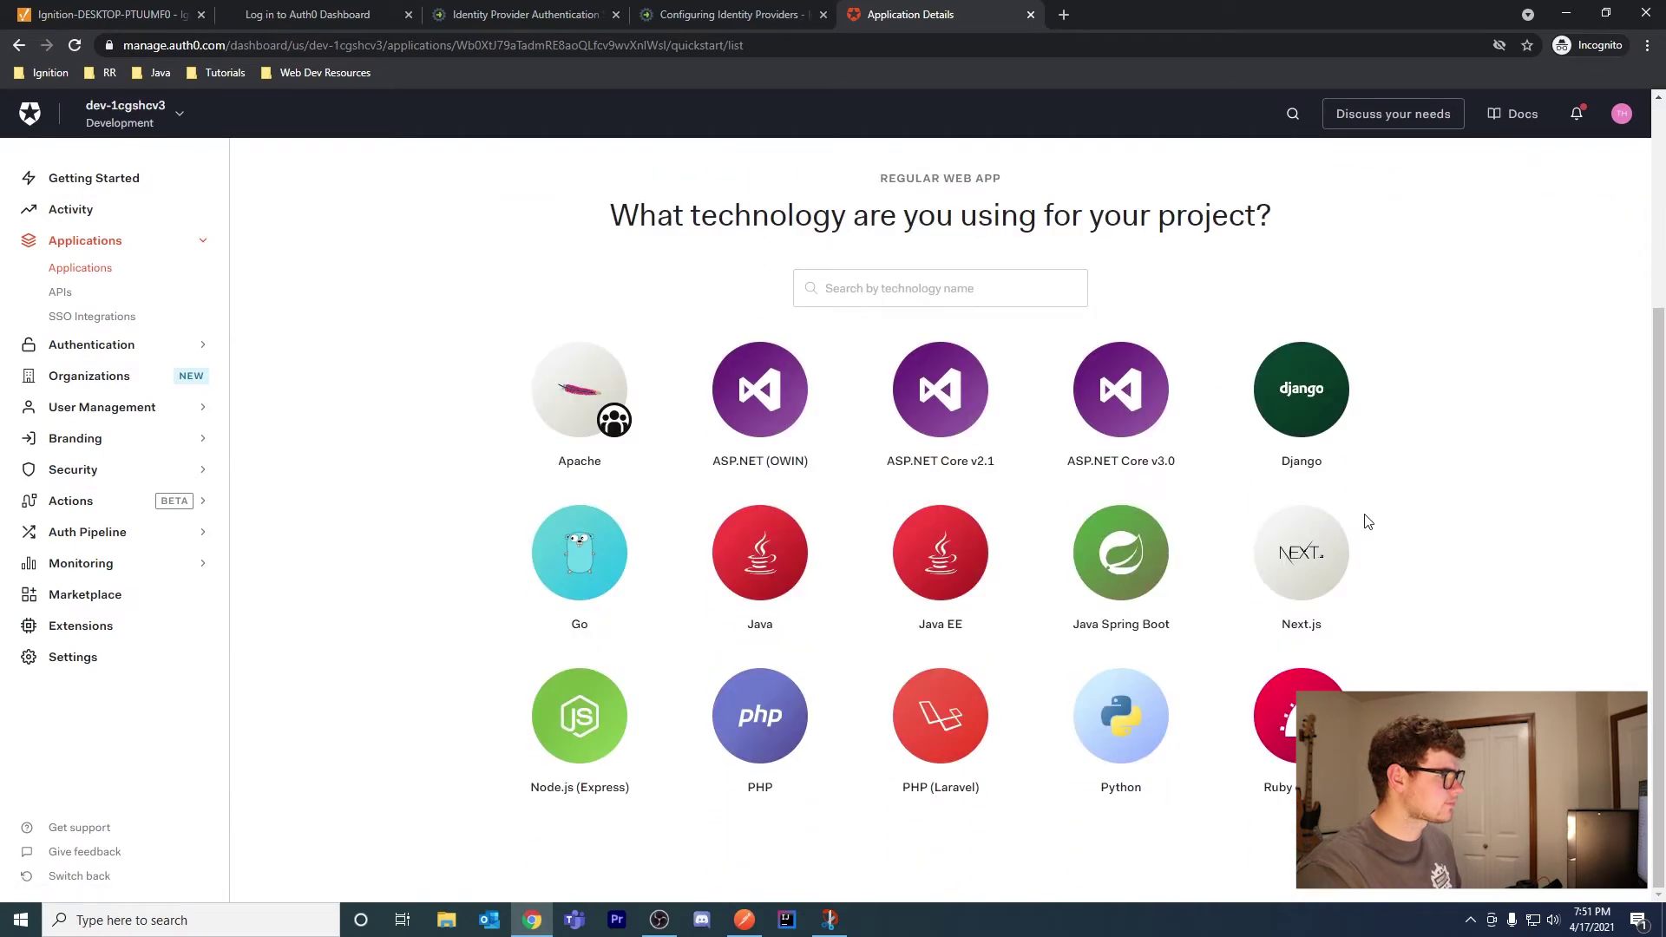
pyautogui.scroll(2, 803, 605)
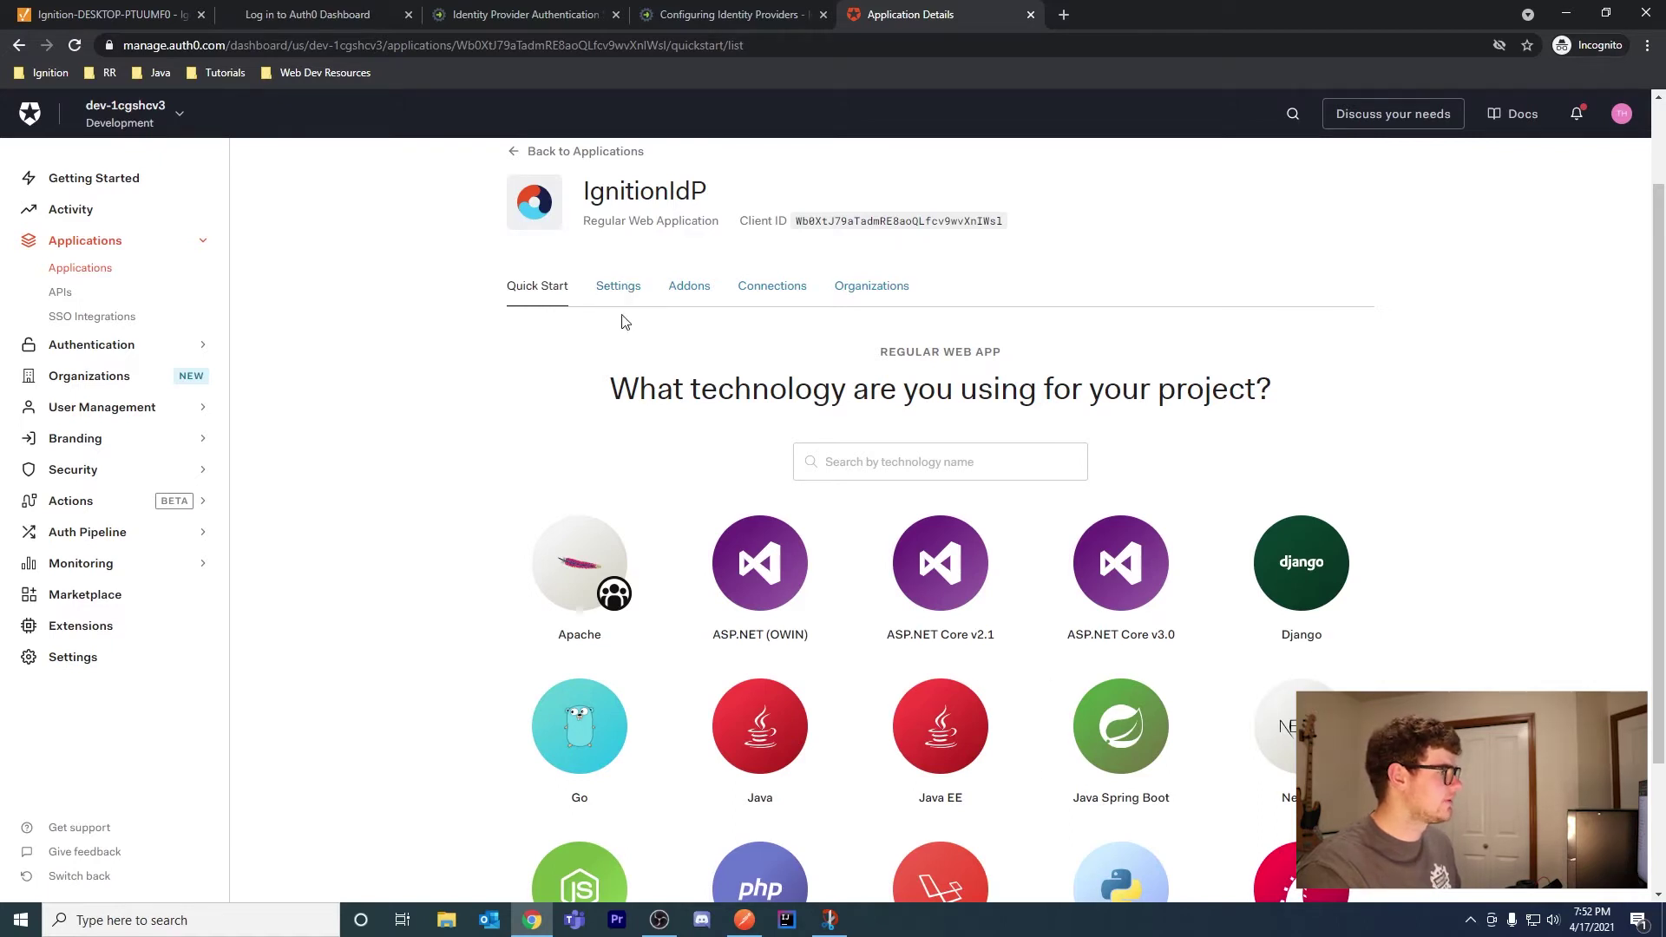
pyautogui.click(619, 289)
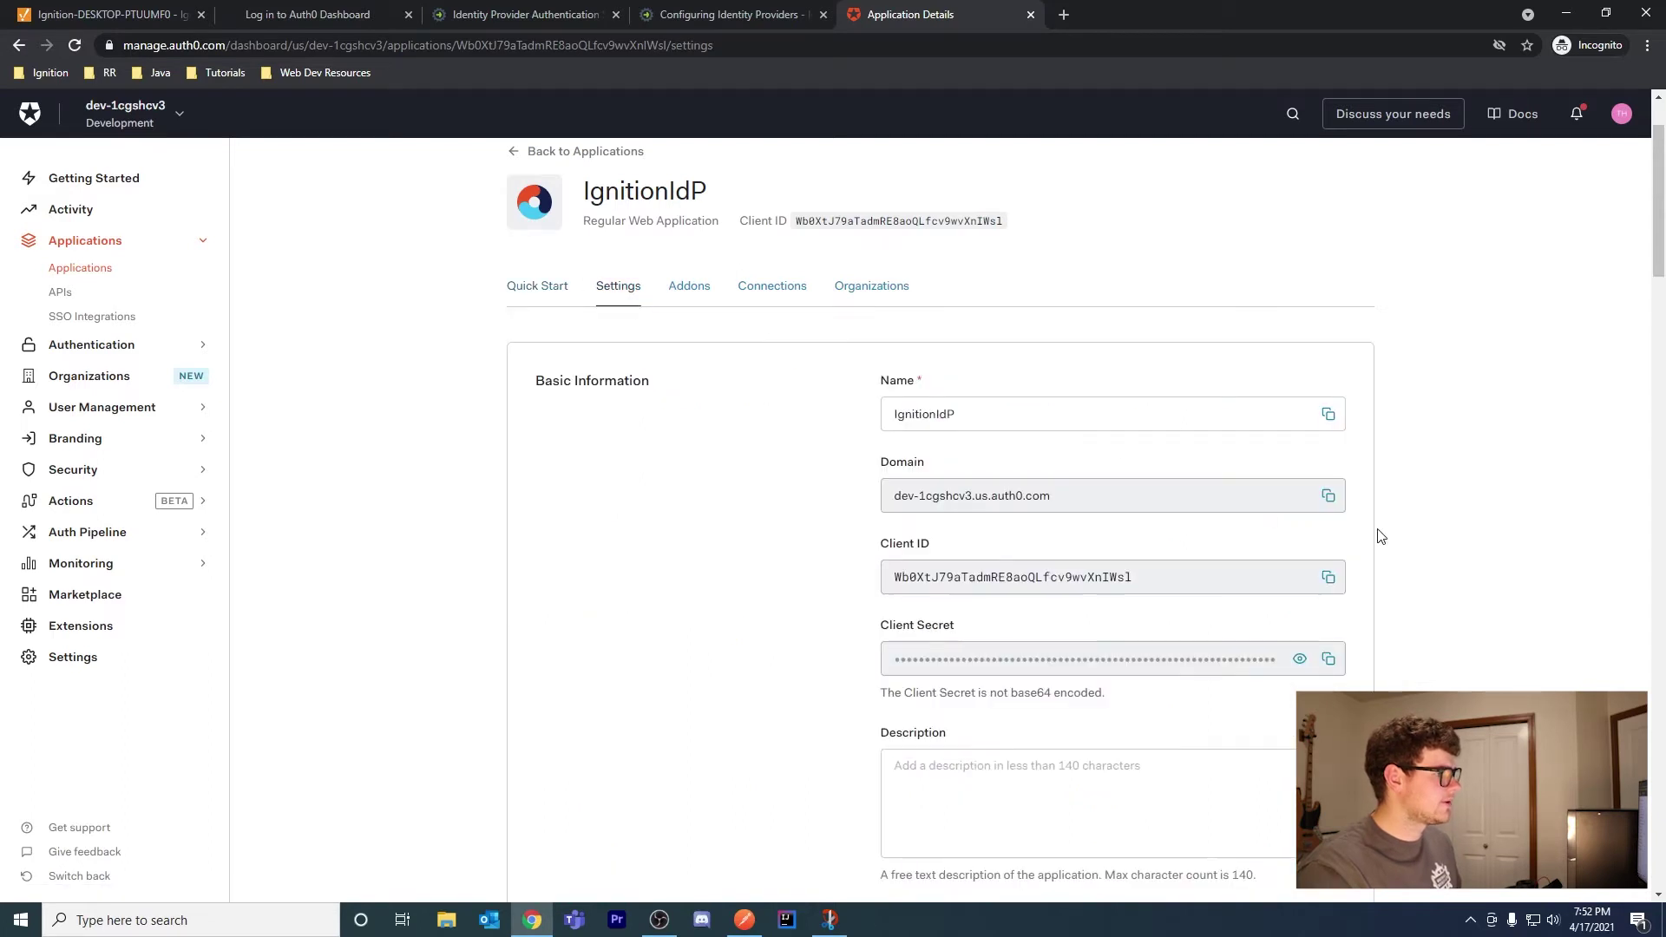
pyautogui.scroll(-6, 1380, 535)
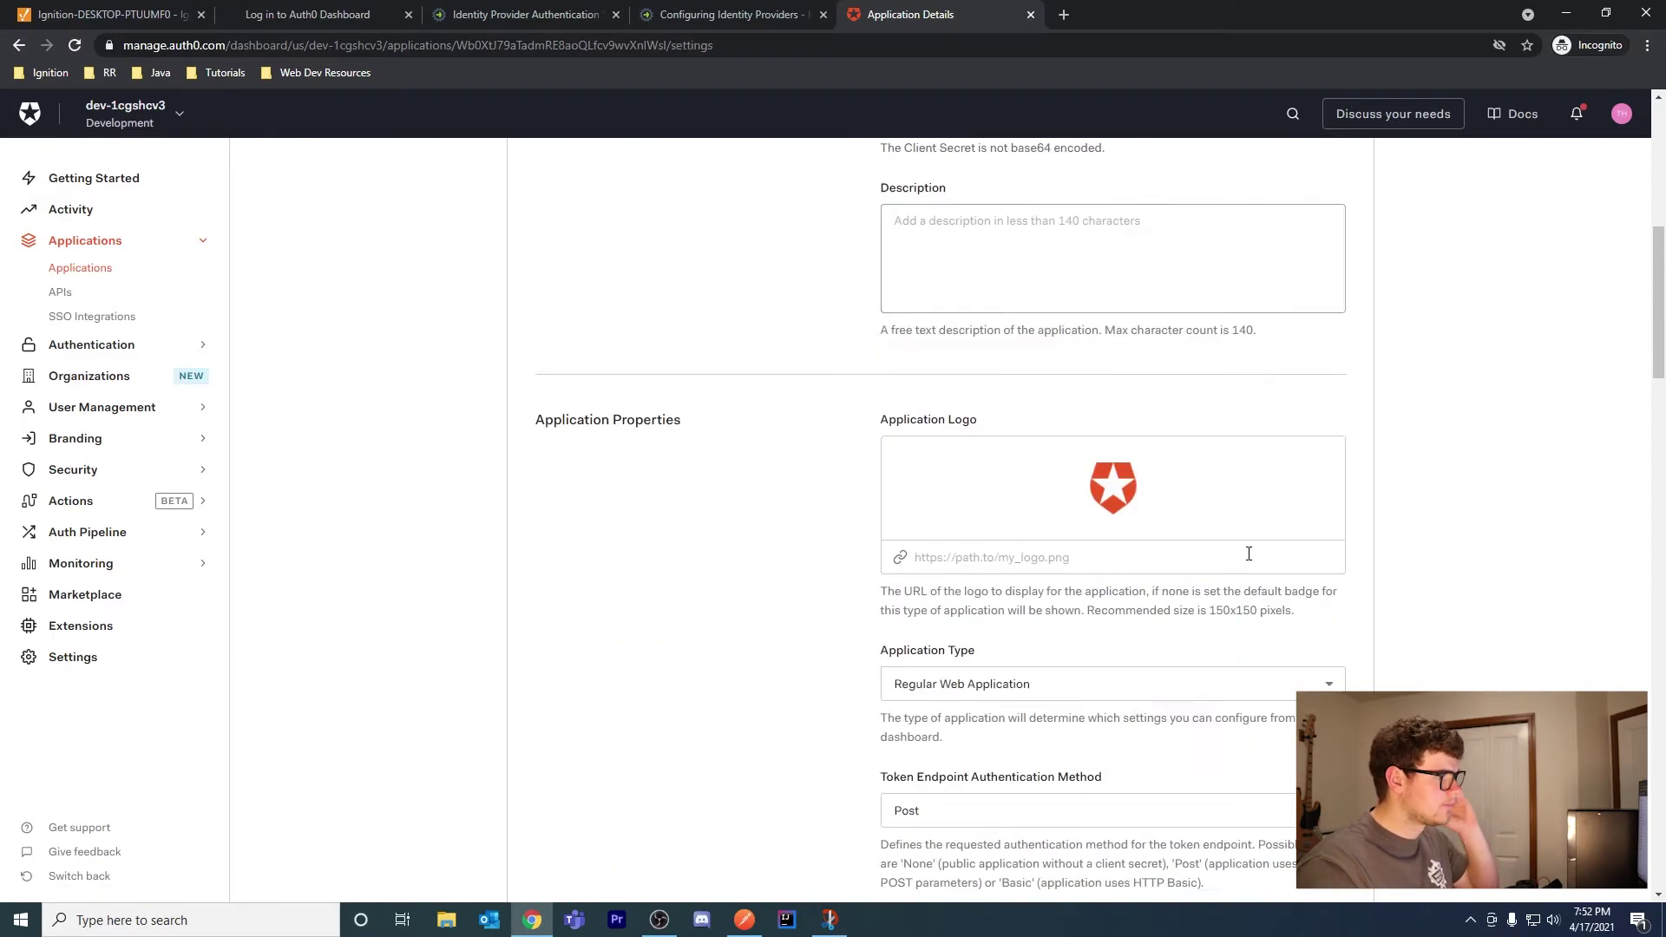
pyautogui.scroll(-2, 1248, 553)
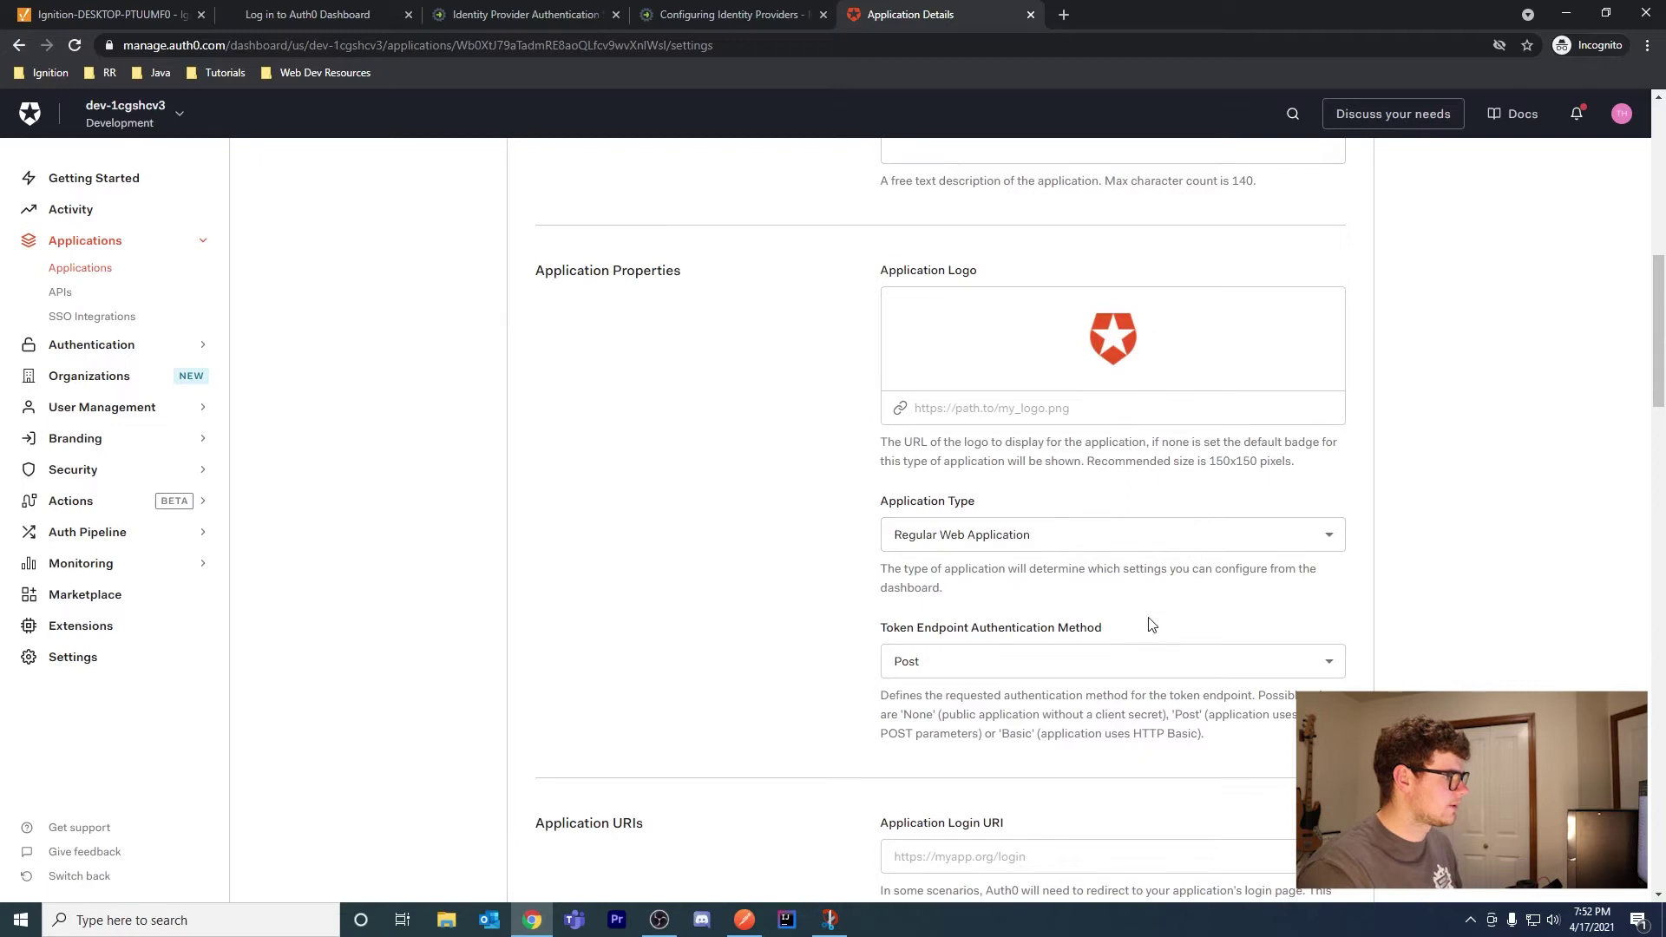
pyautogui.scroll(-6, 1151, 625)
pyautogui.click(1038, 338)
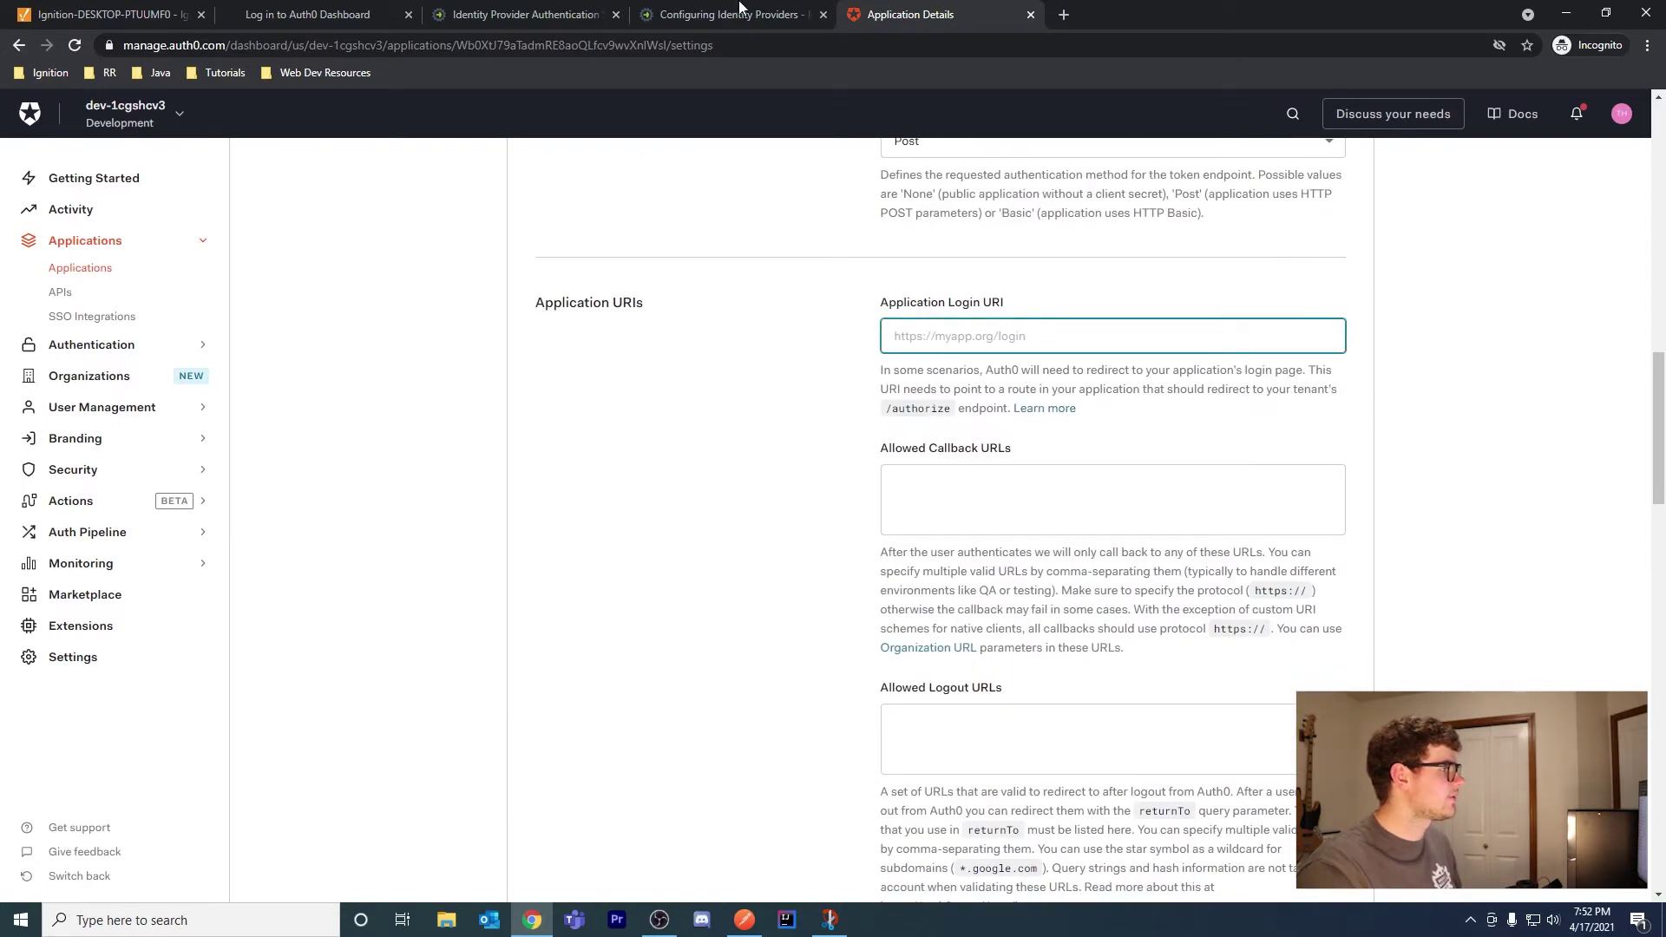
pyautogui.click(740, 12)
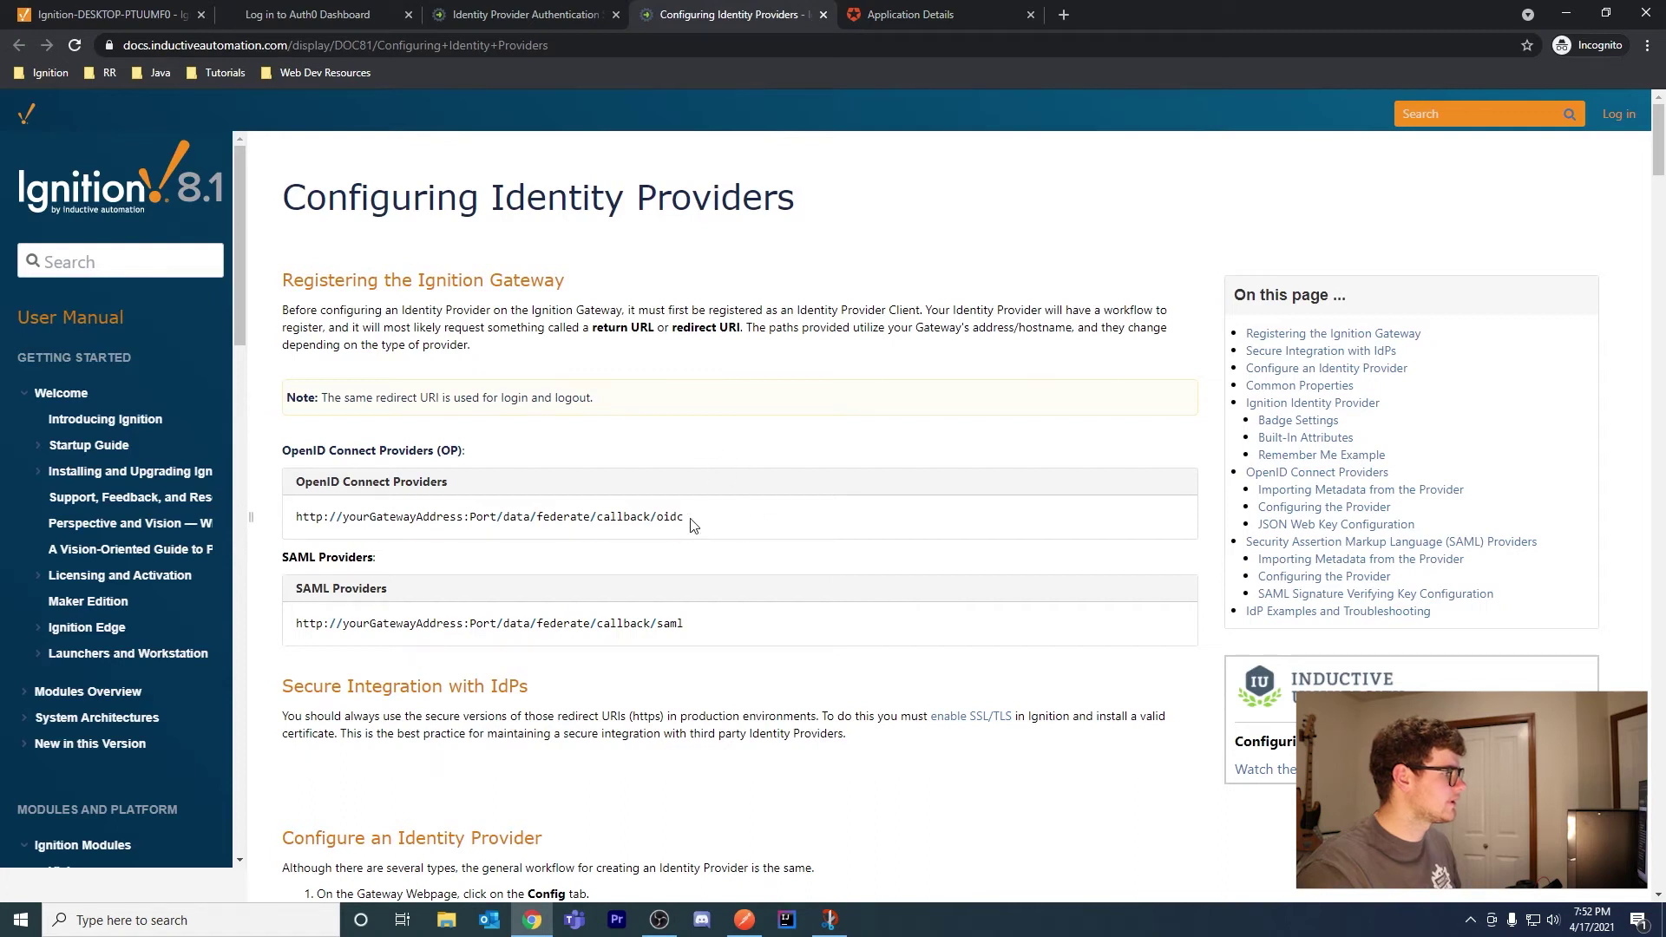
pyautogui.moveTo(691, 521); pyautogui.dragTo(273, 525)
pyautogui.hotkey('ctrl', 'c')
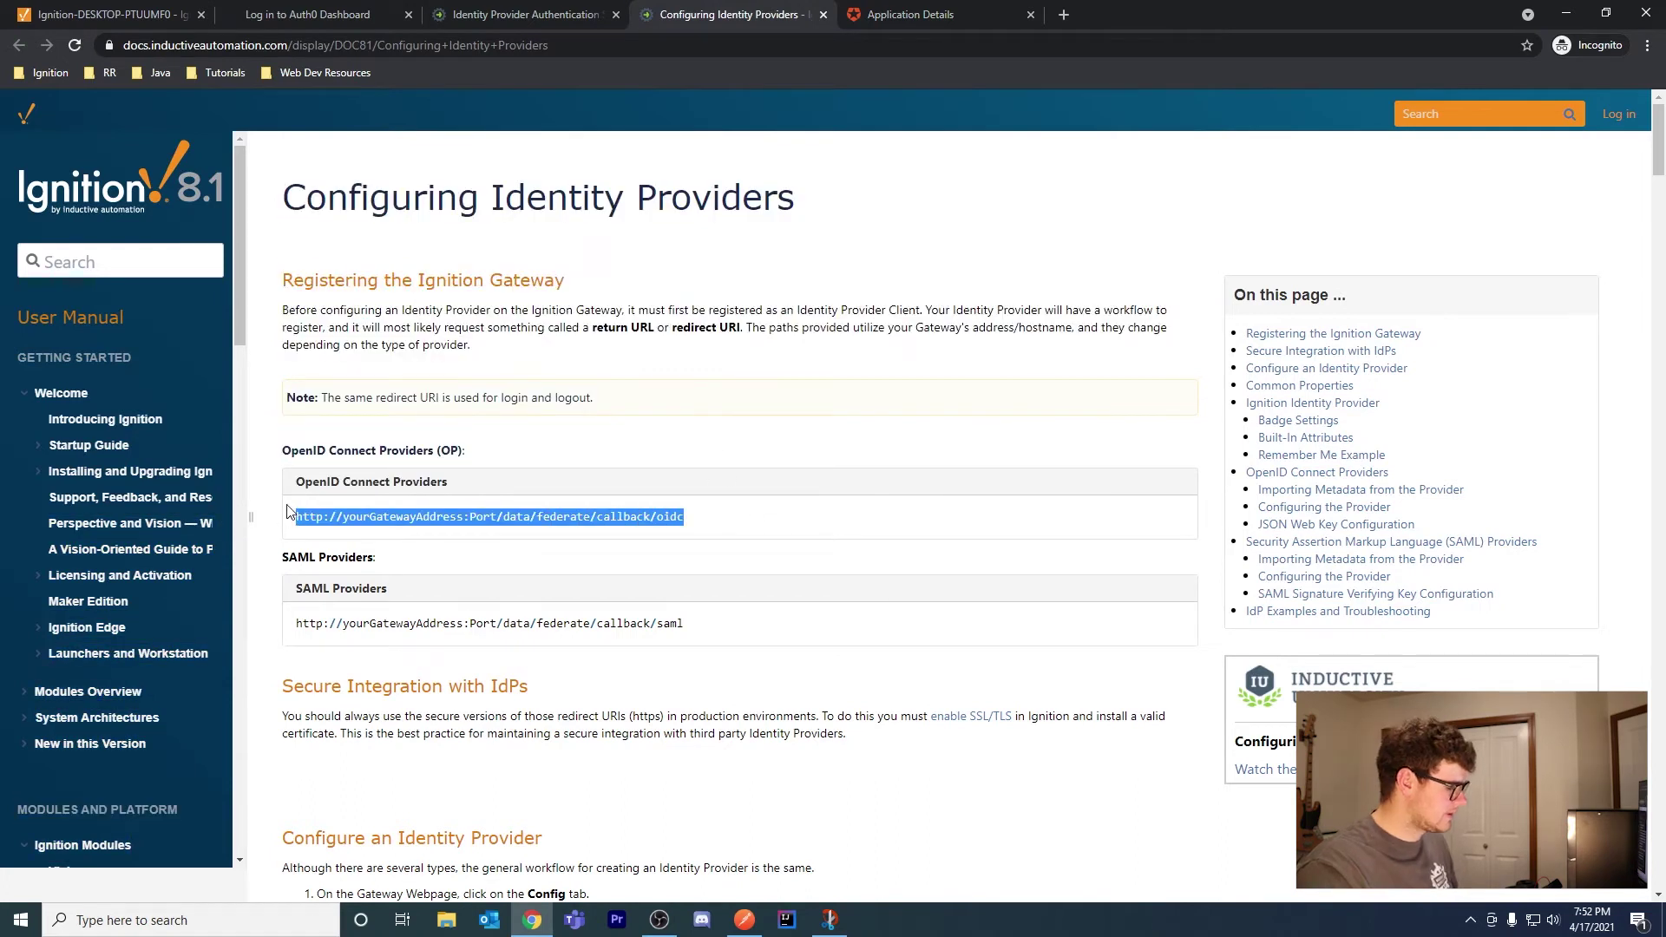
pyautogui.click(951, 18)
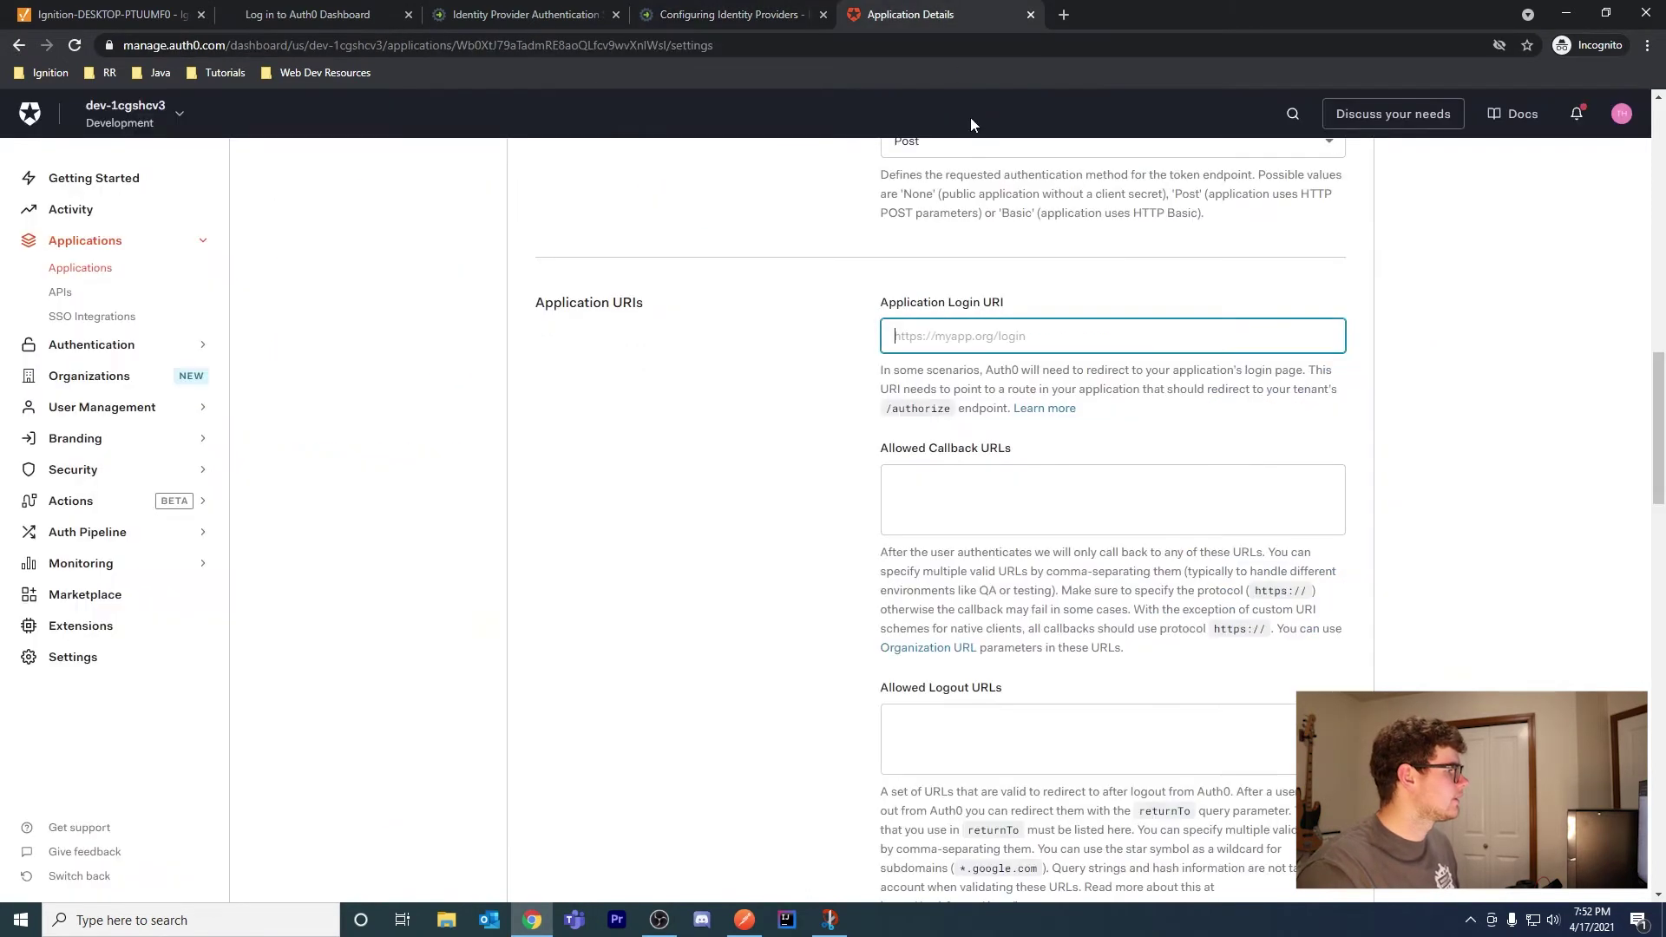
pyautogui.hotkey('ctrl', 'v')
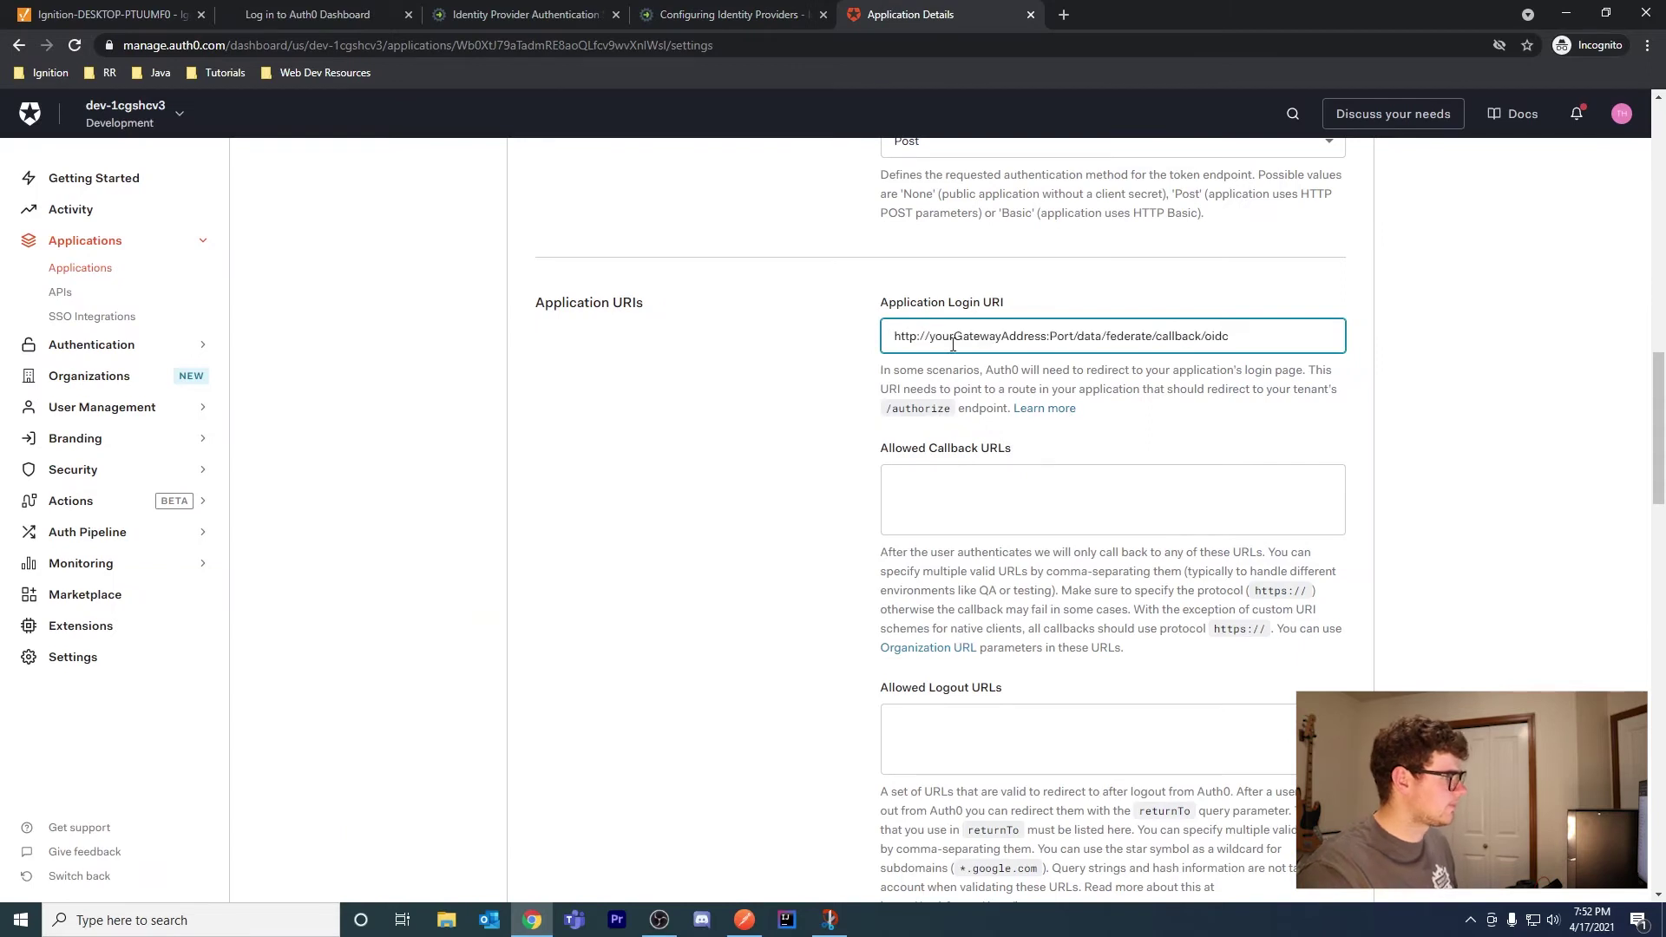
pyautogui.doubleClick(979, 336)
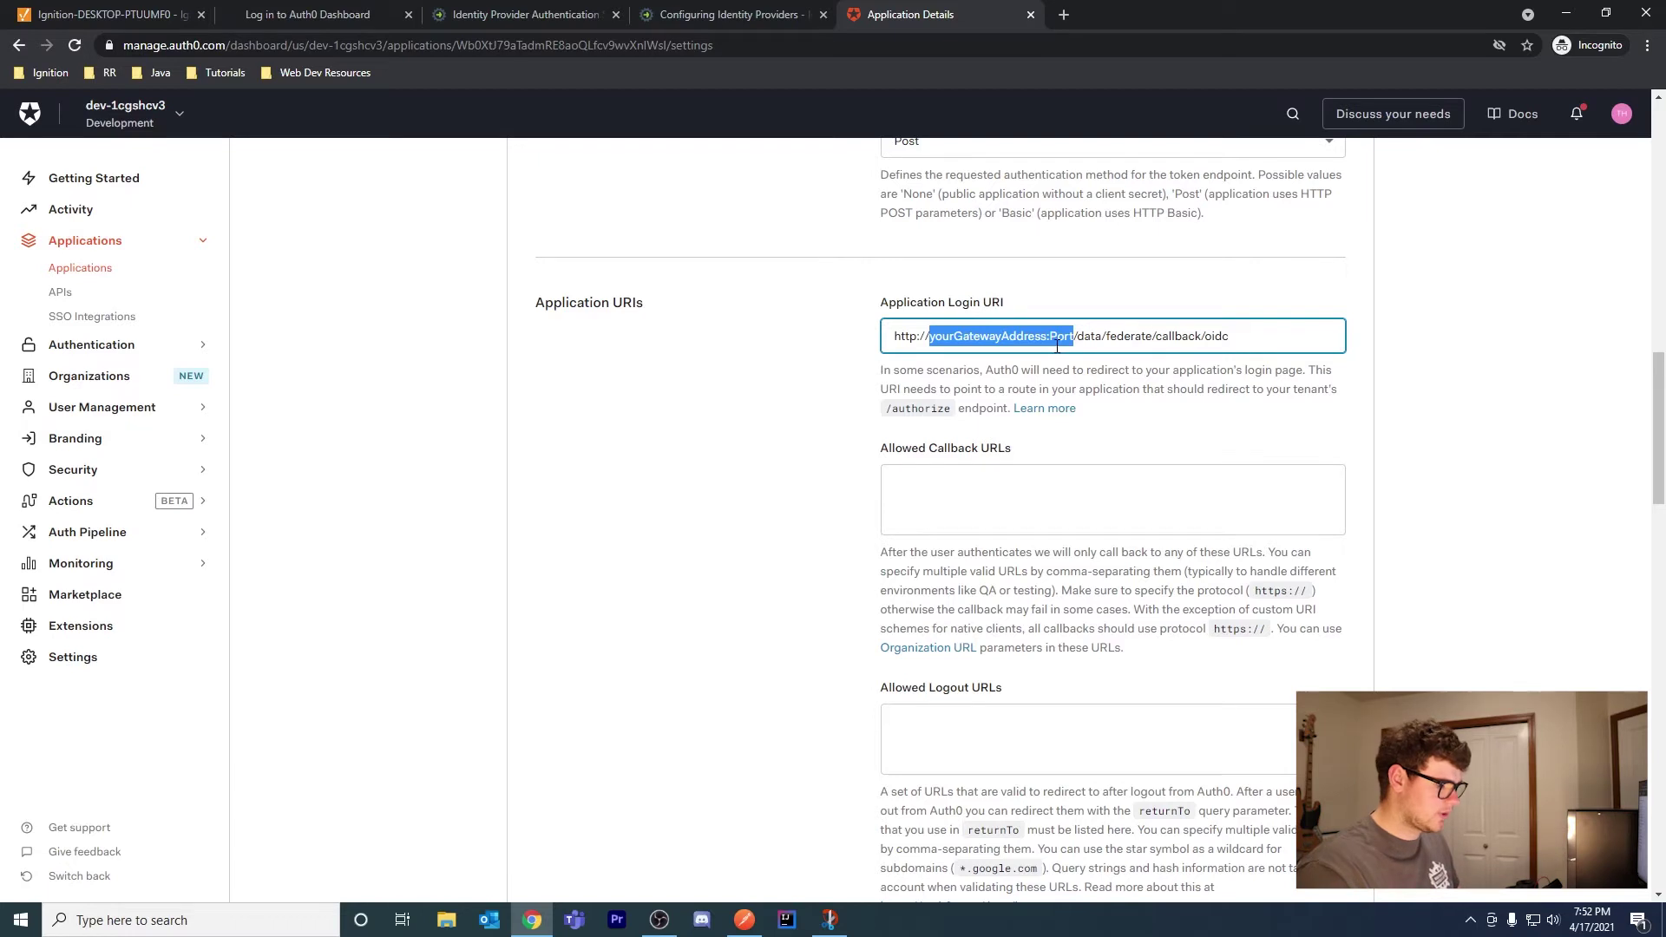
pyautogui.write('localhos')
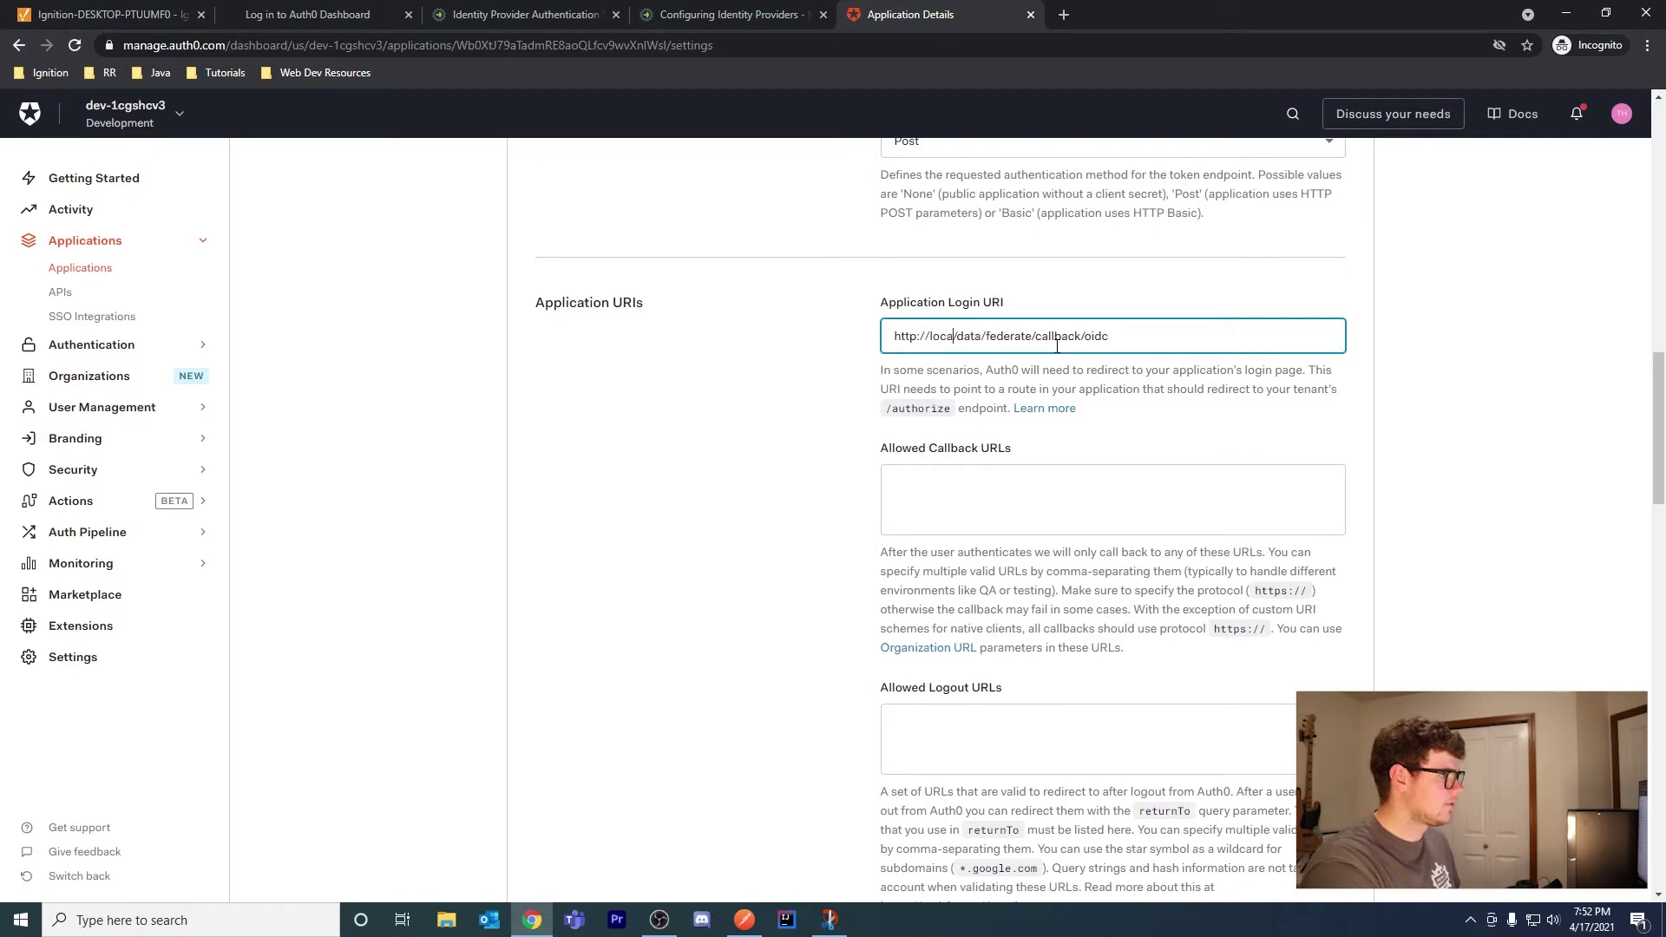
pyautogui.write('t:')
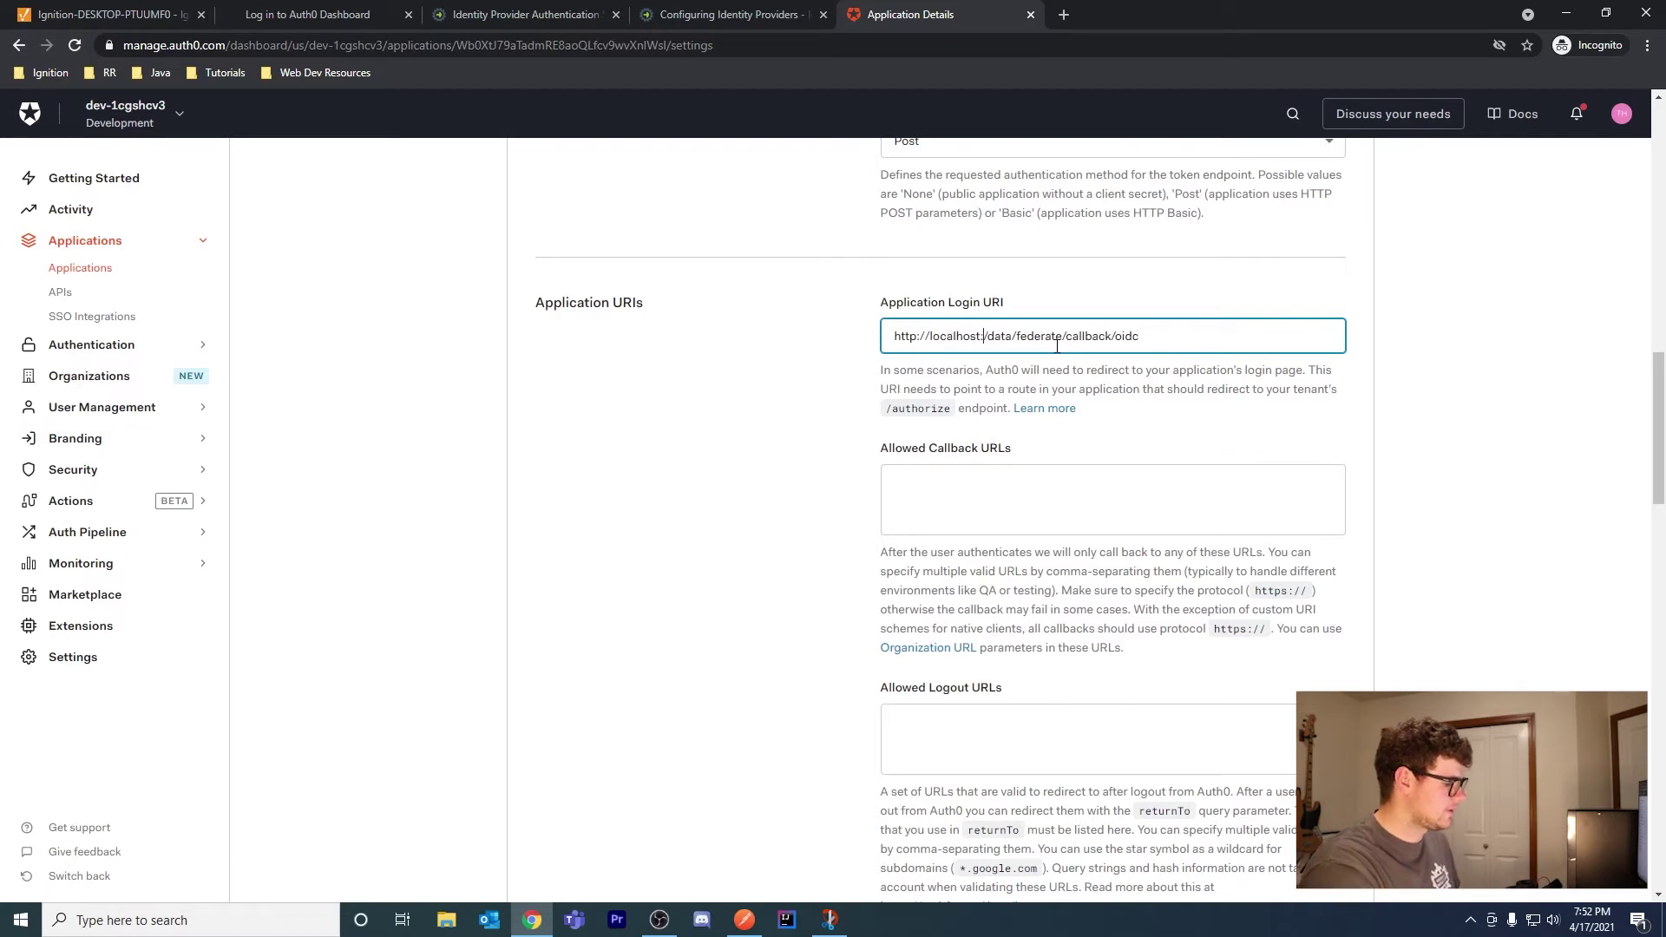
pyautogui.write('8088')
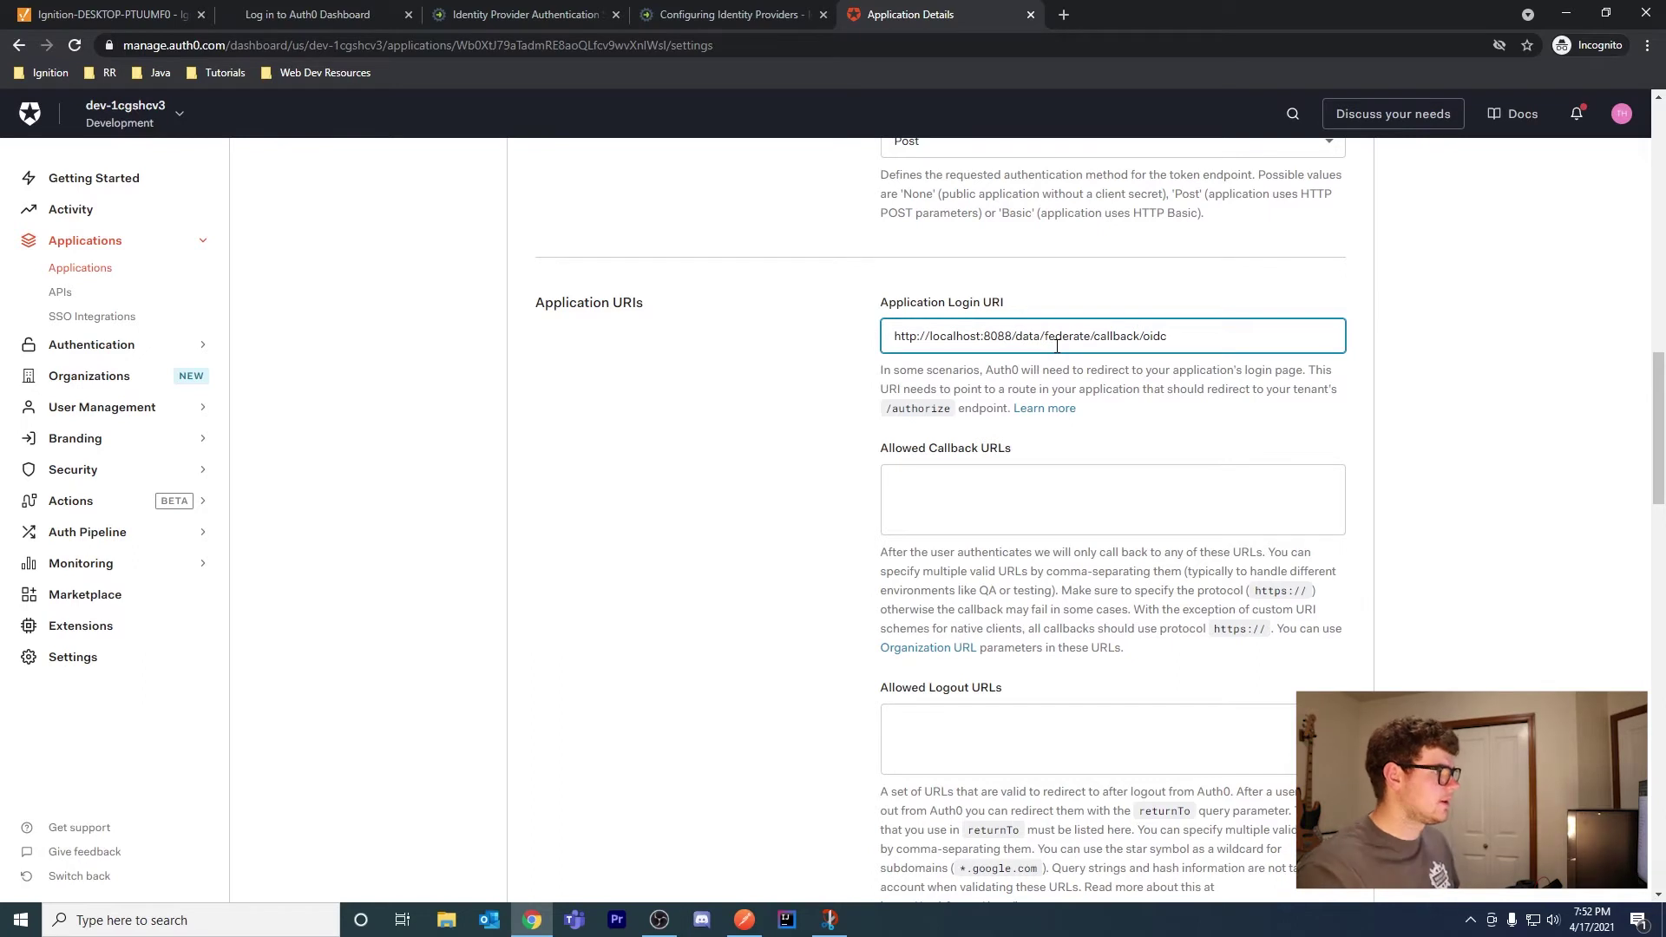
# Copy the same URL into Allowed Callback URLs and save the settings
pyautogui.moveTo(1225, 340); pyautogui.dragTo(757, 361)
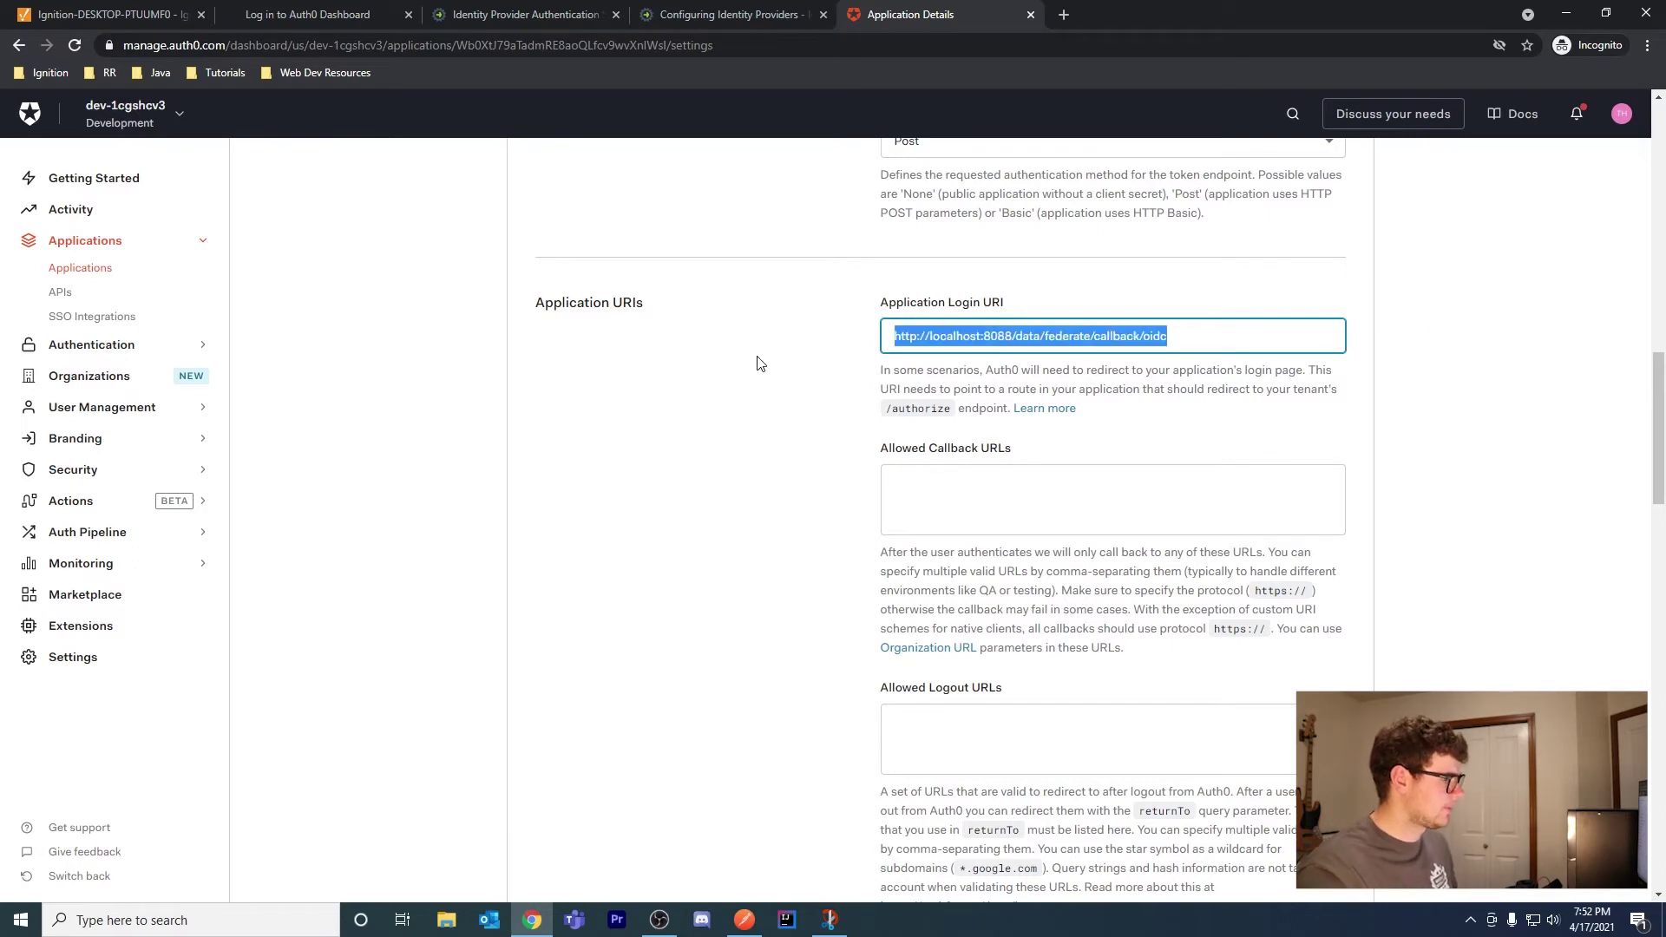
pyautogui.hotkey('ctrl', 'c')
pyautogui.click(997, 488)
pyautogui.hotkey('ctrl', 'v')
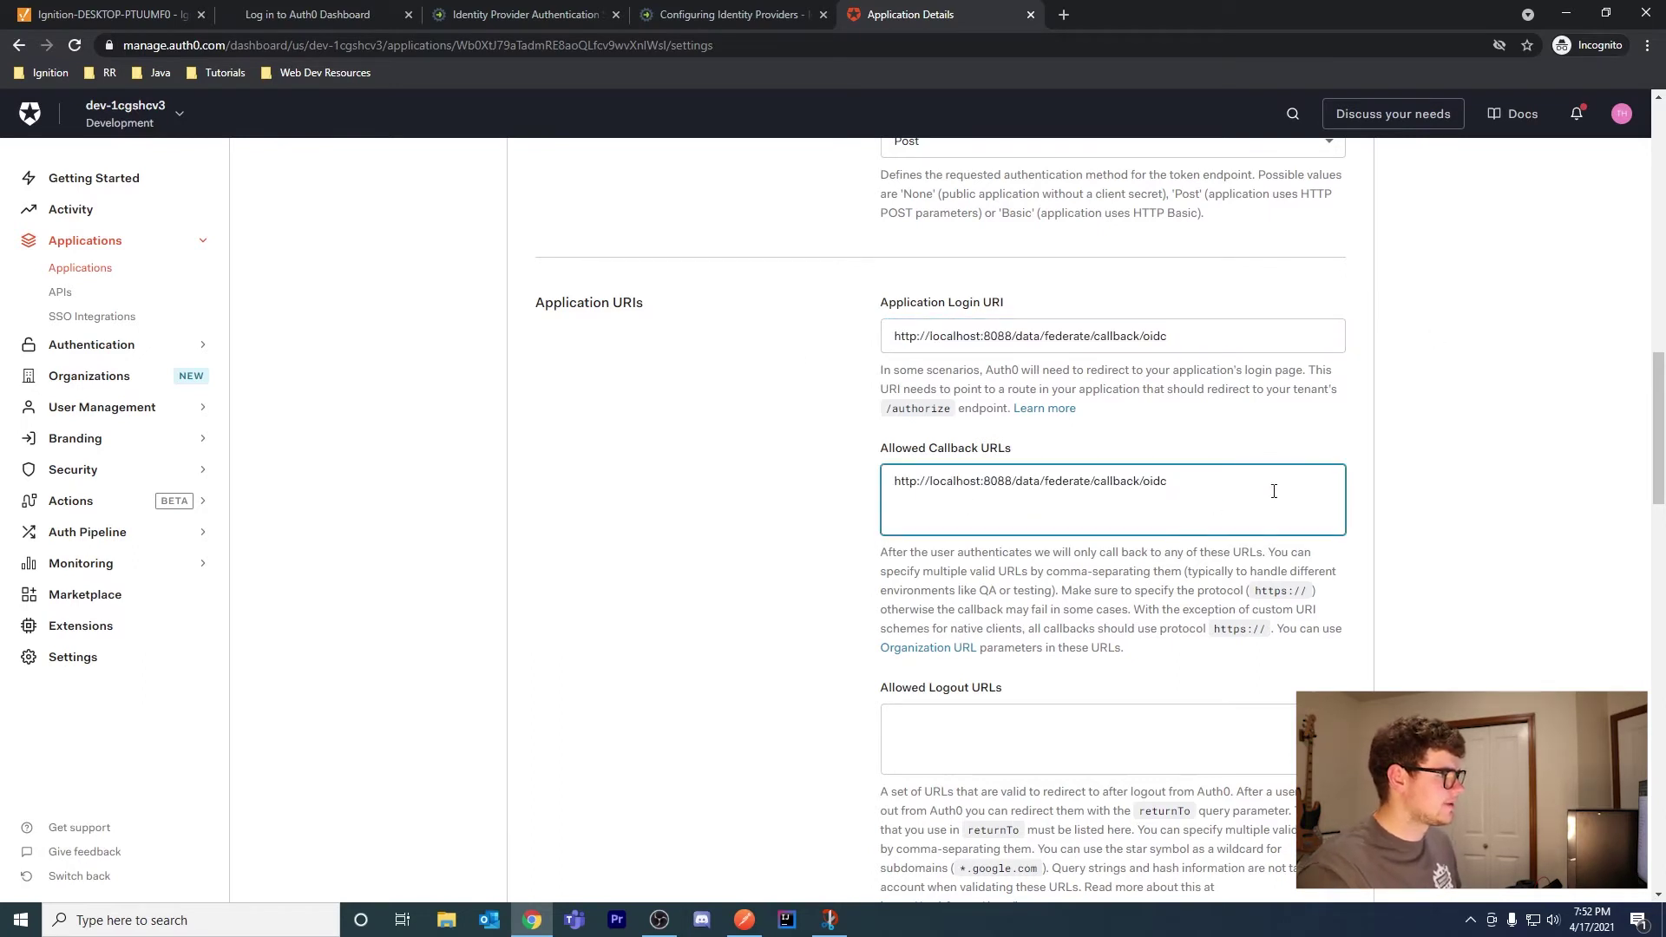
pyautogui.moveTo(1197, 499); pyautogui.dragTo(840, 498)
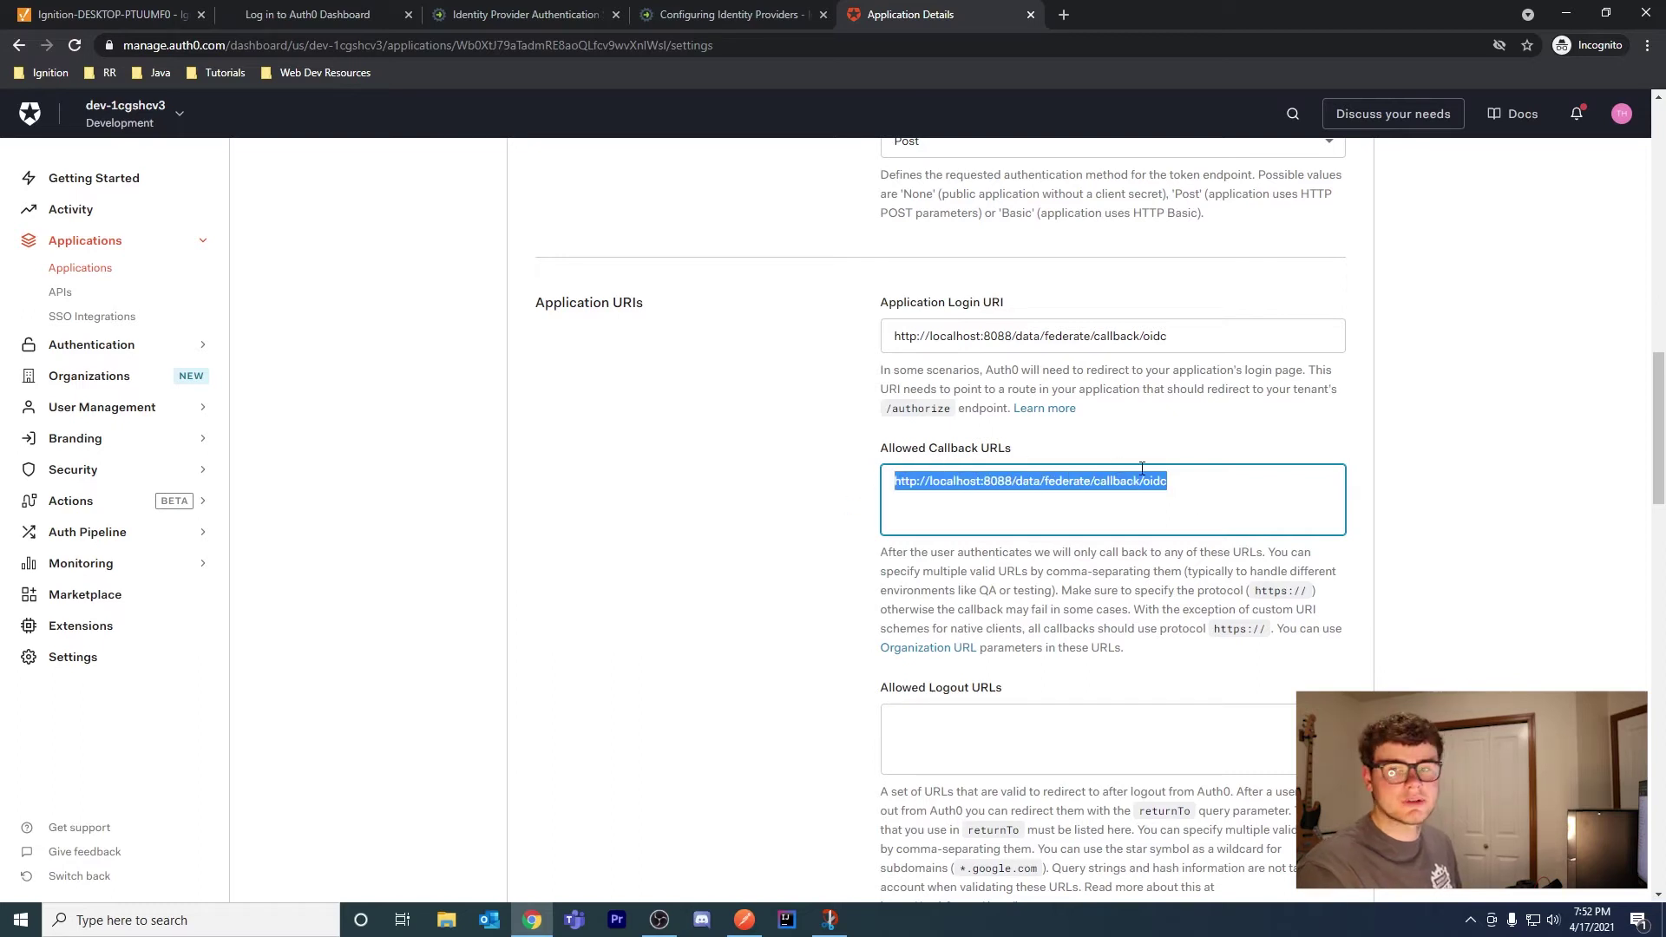
pyautogui.click(1063, 451)
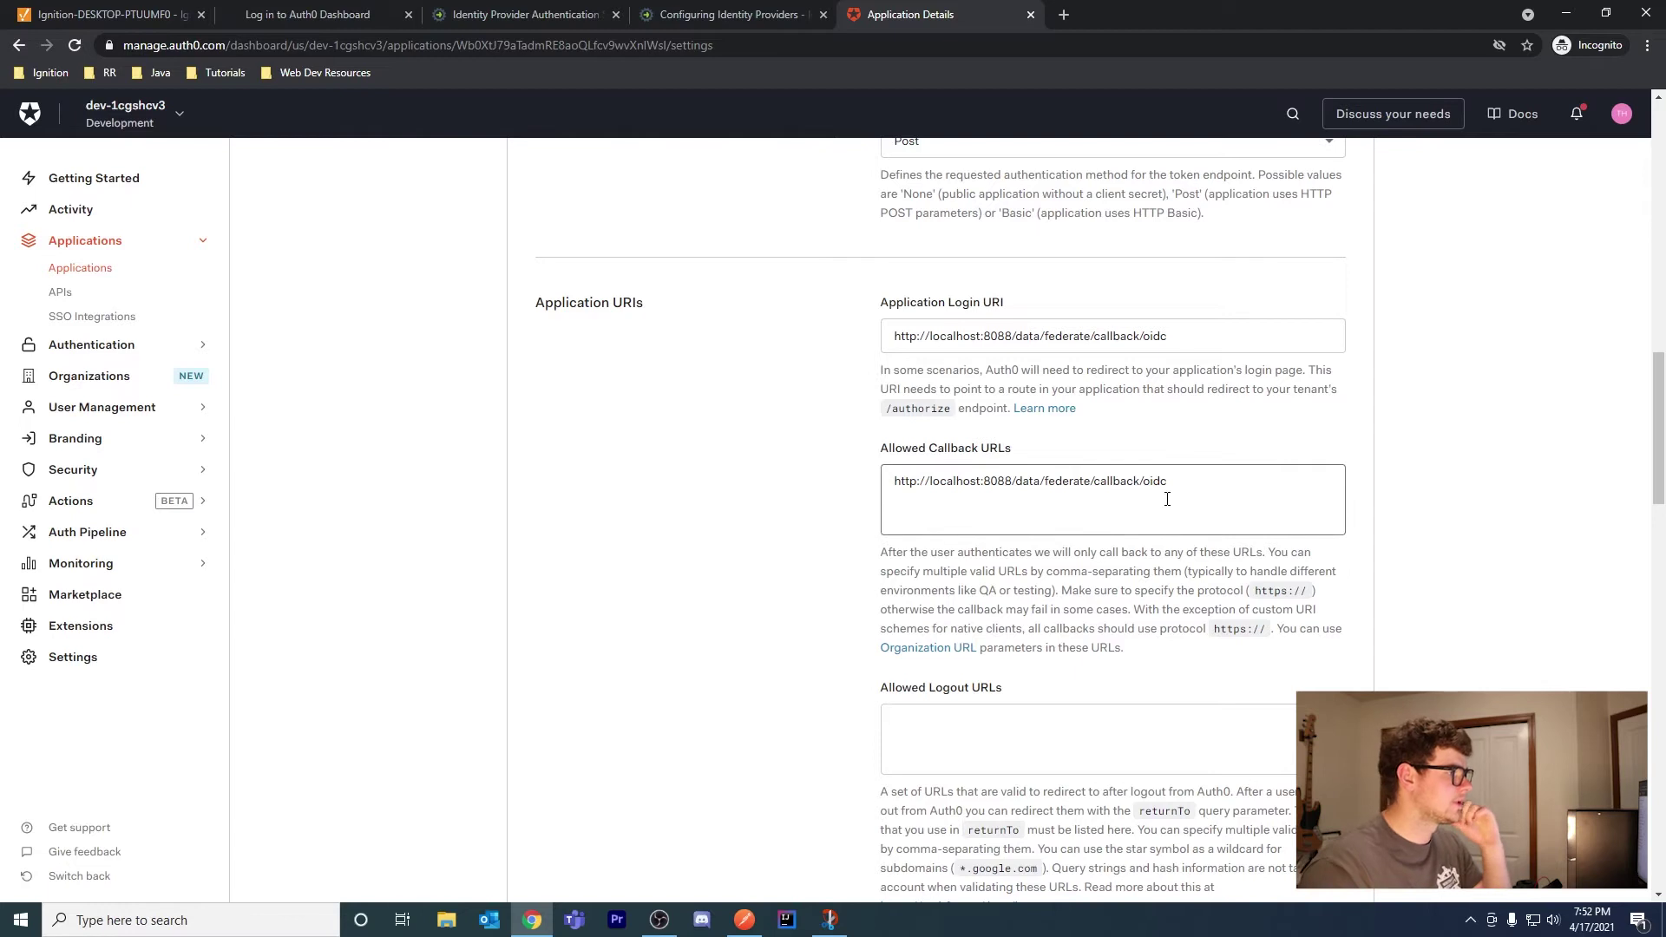
pyautogui.scroll(-1, 1120, 423)
pyautogui.scroll(-10, 1120, 424)
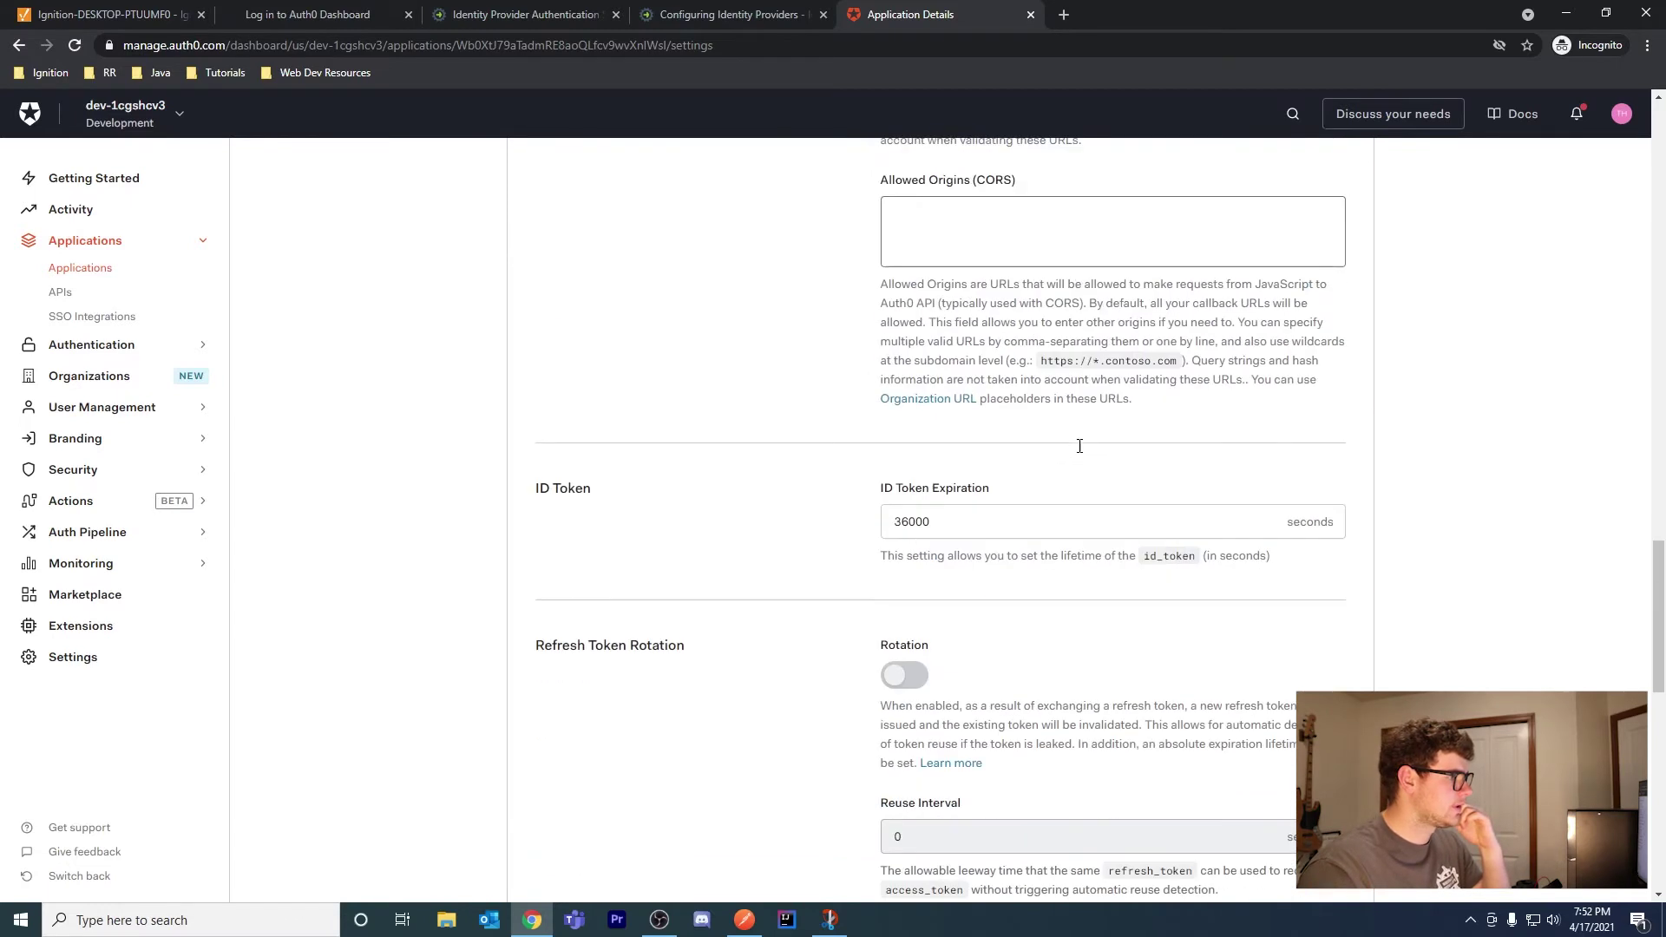
pyautogui.scroll(4, 1142, 432)
pyautogui.scroll(1, 1131, 434)
pyautogui.scroll(-12, 1096, 451)
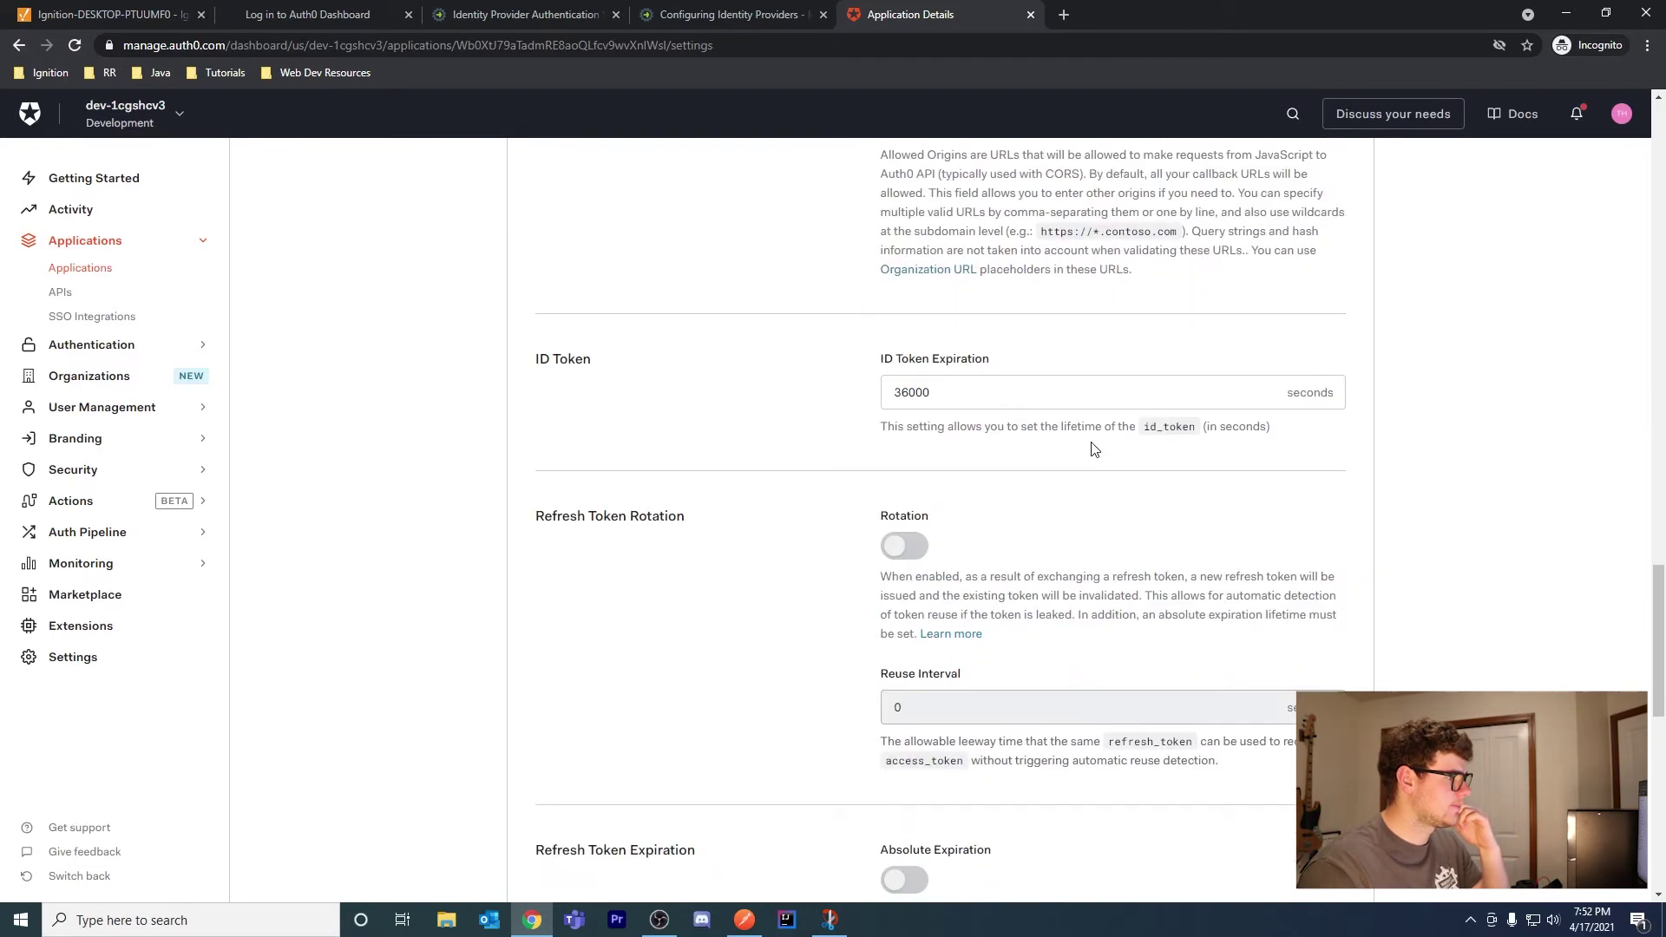
pyautogui.scroll(-2, 1041, 547)
pyautogui.click(948, 558)
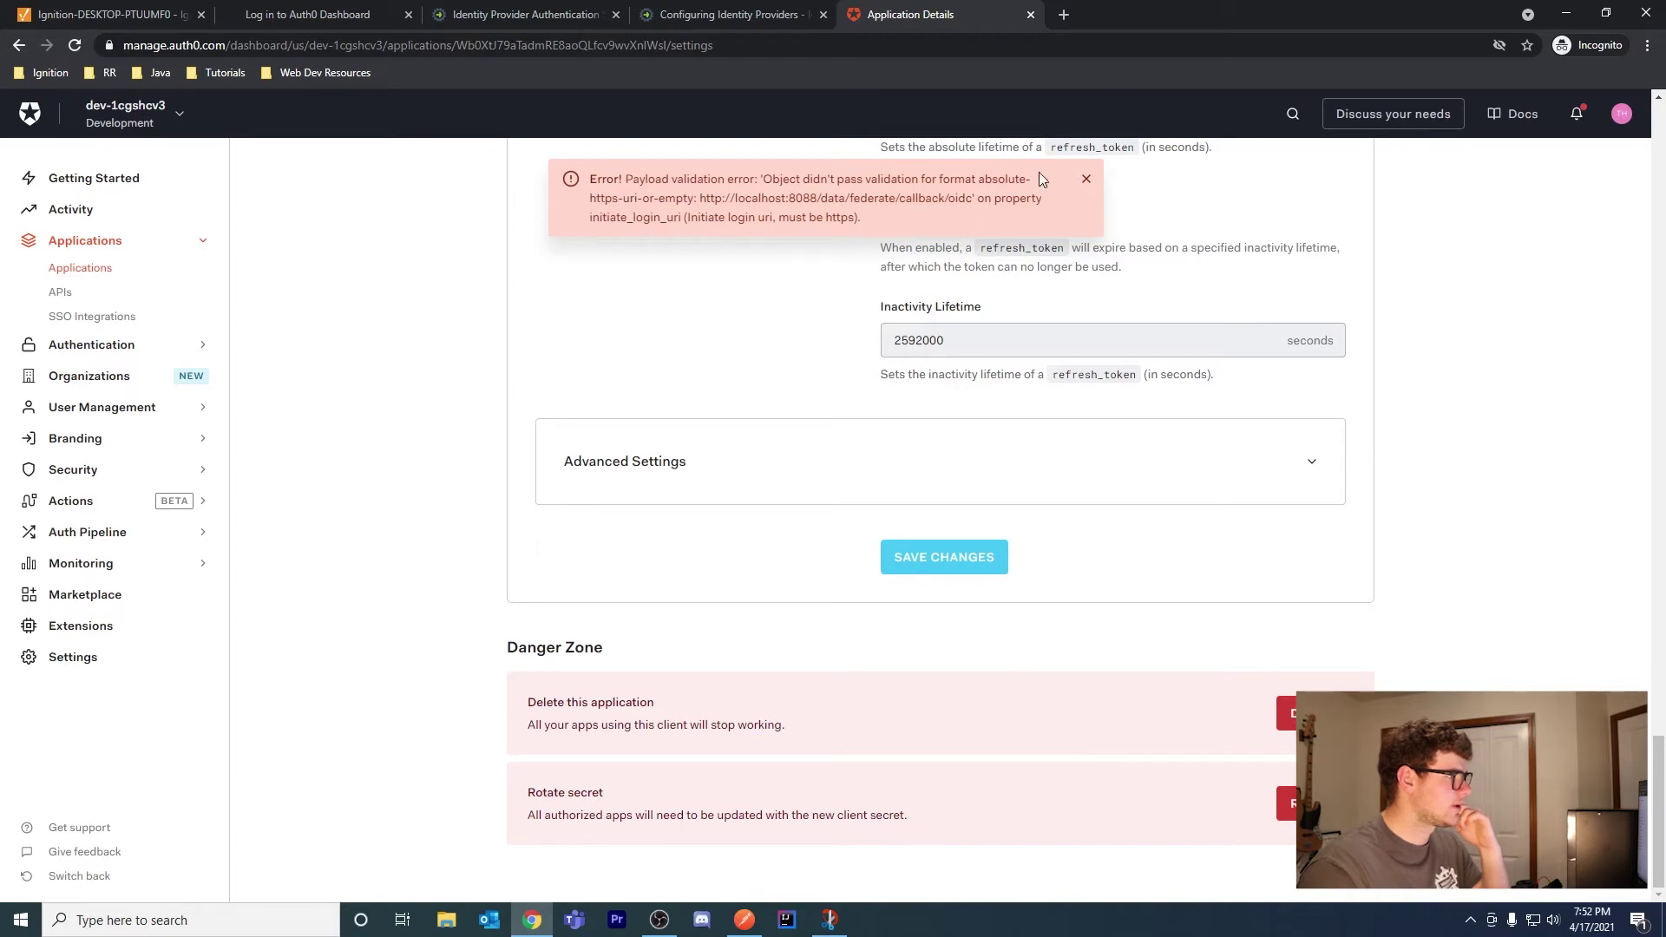
# Change the Application Login URI to https and retry saving, dismissing the validation errors
pyautogui.click(1086, 179)
pyautogui.scroll(20, 1142, 201)
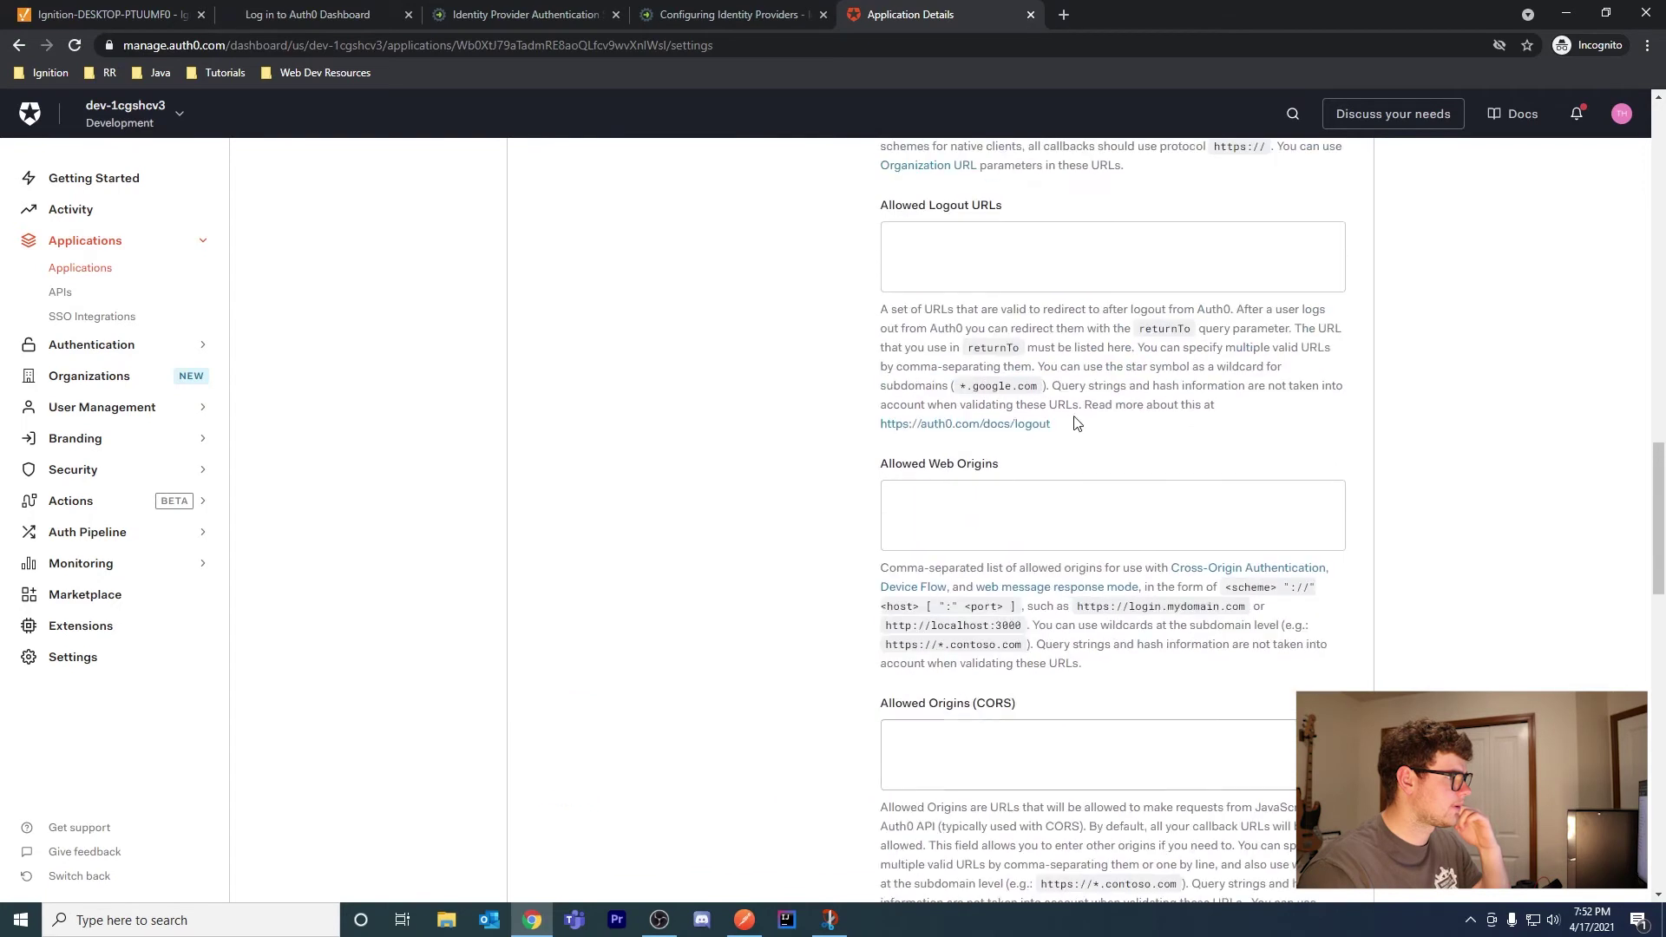
pyautogui.click(916, 548)
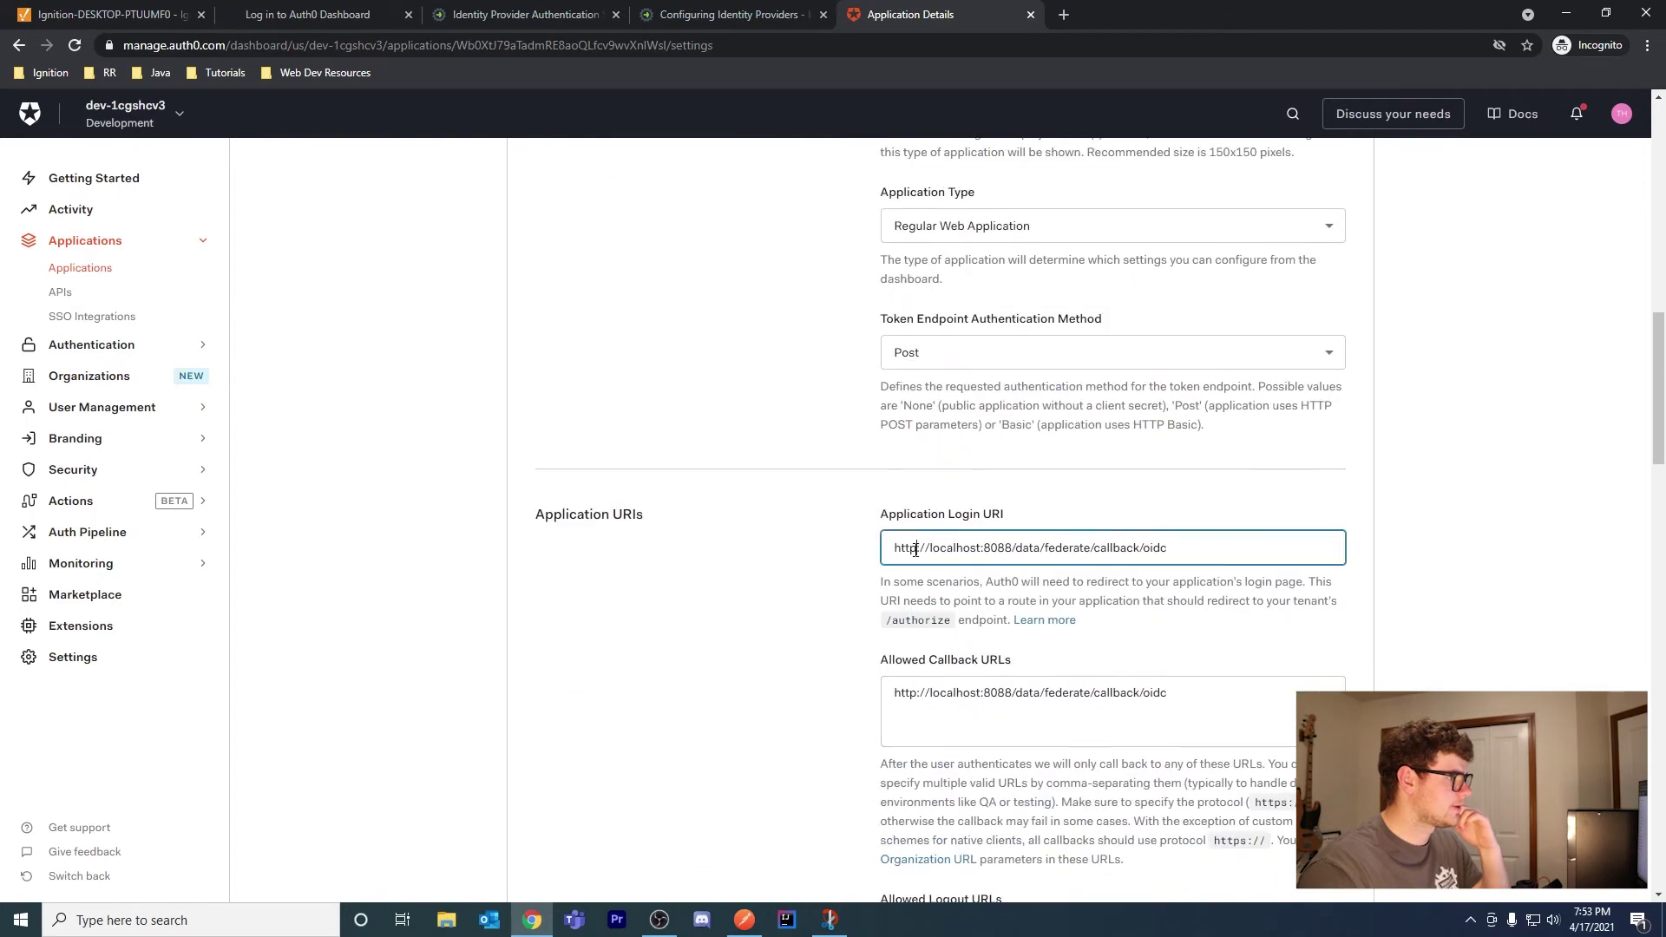
pyautogui.write('s')
pyautogui.scroll(-5, 1128, 518)
pyautogui.scroll(-20, 1128, 519)
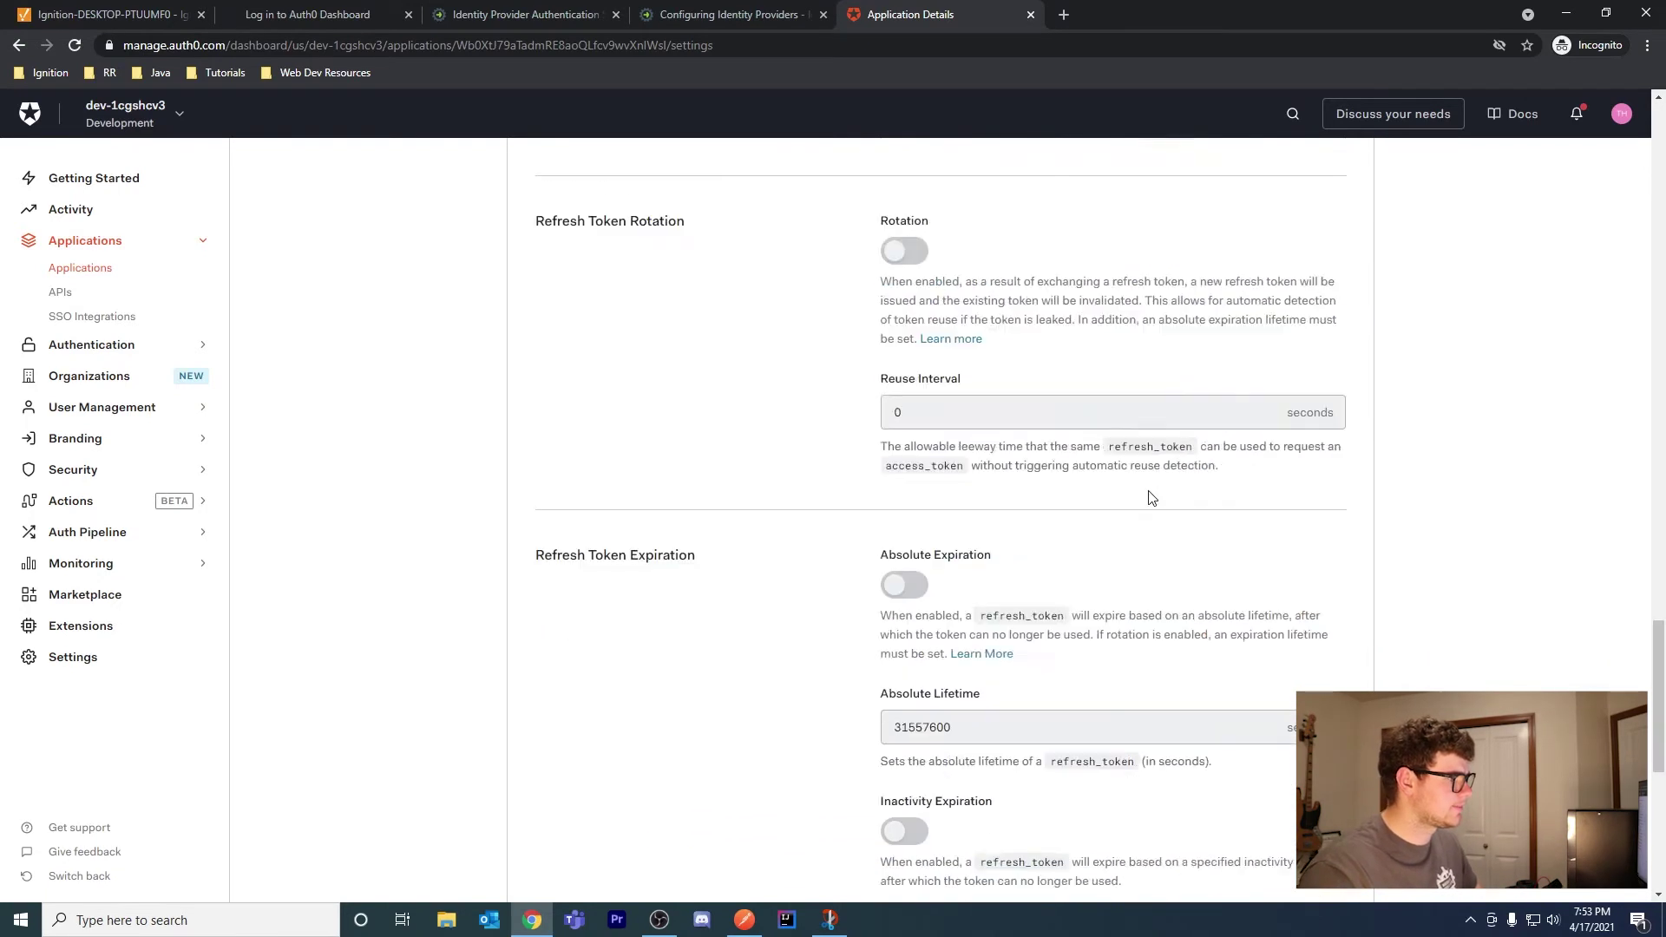
pyautogui.click(978, 568)
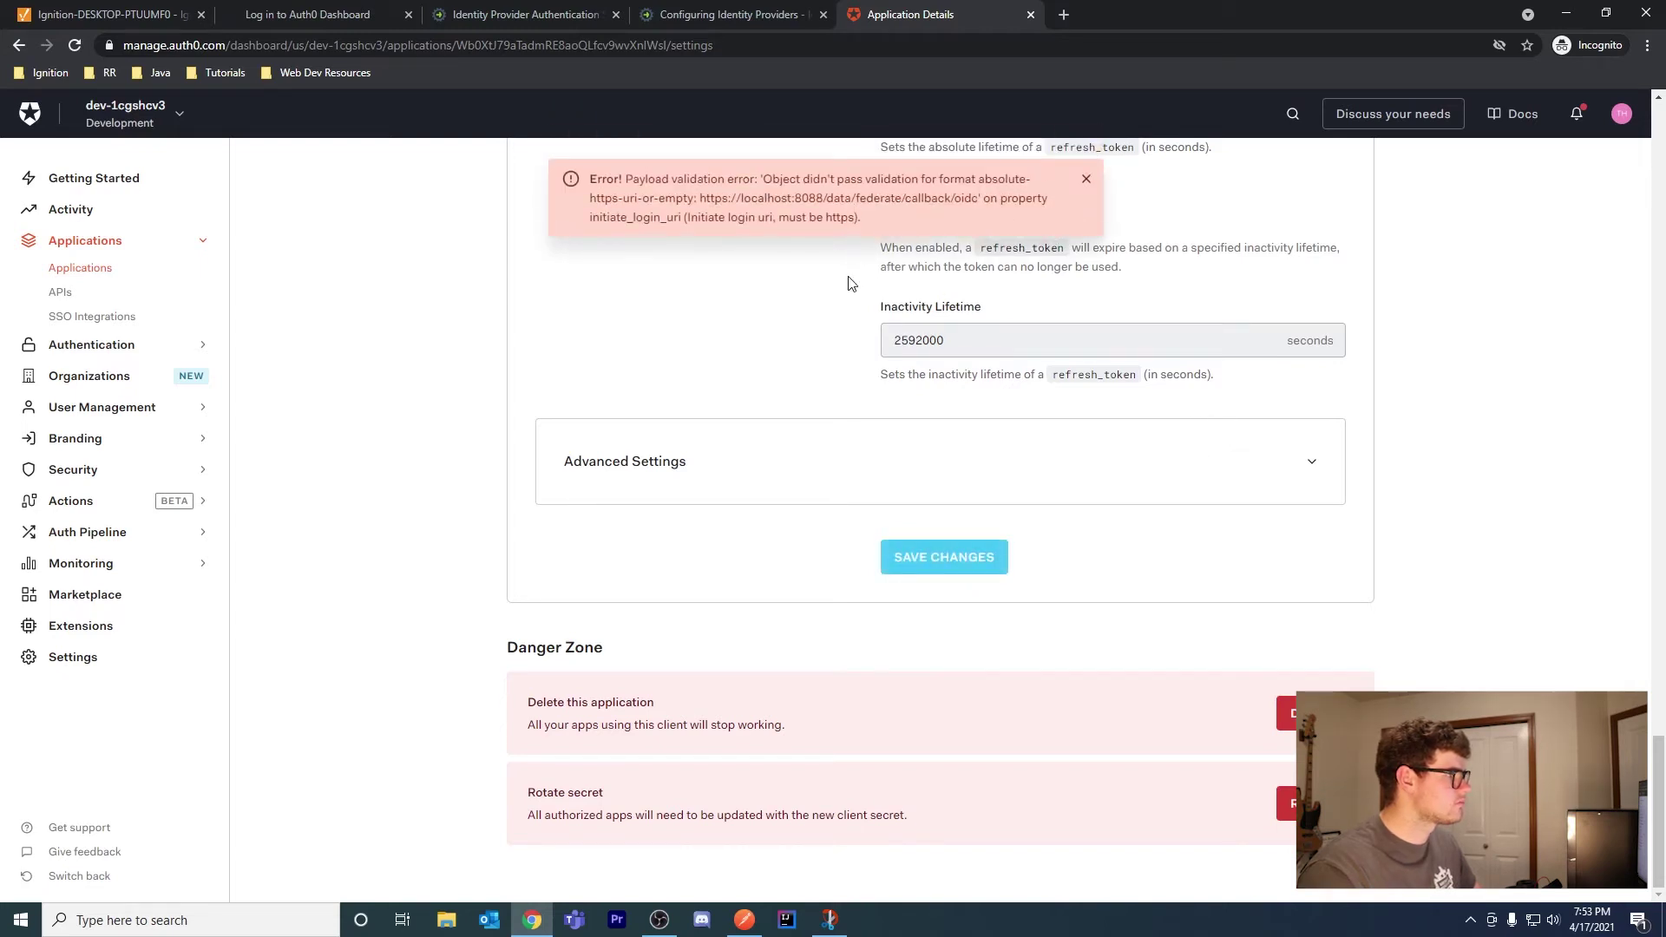
pyautogui.click(1085, 179)
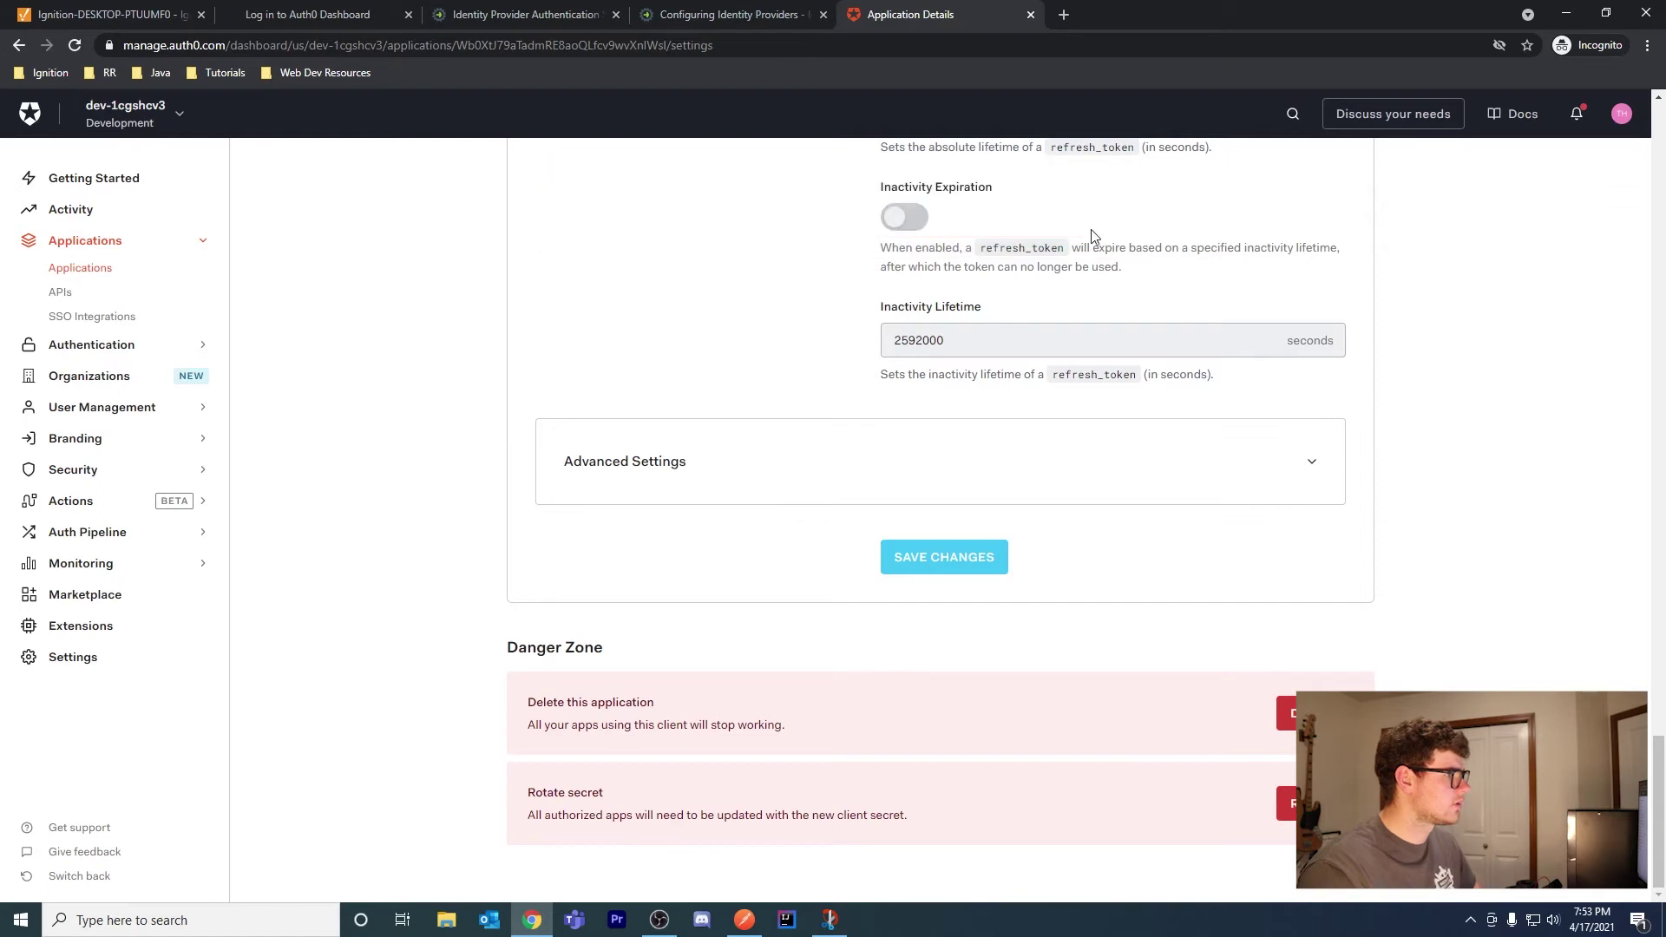
pyautogui.scroll(15, 1072, 381)
# Replace localhost with 192.168.1.29 in the login URI and save the settings
pyautogui.scroll(4, 1068, 368)
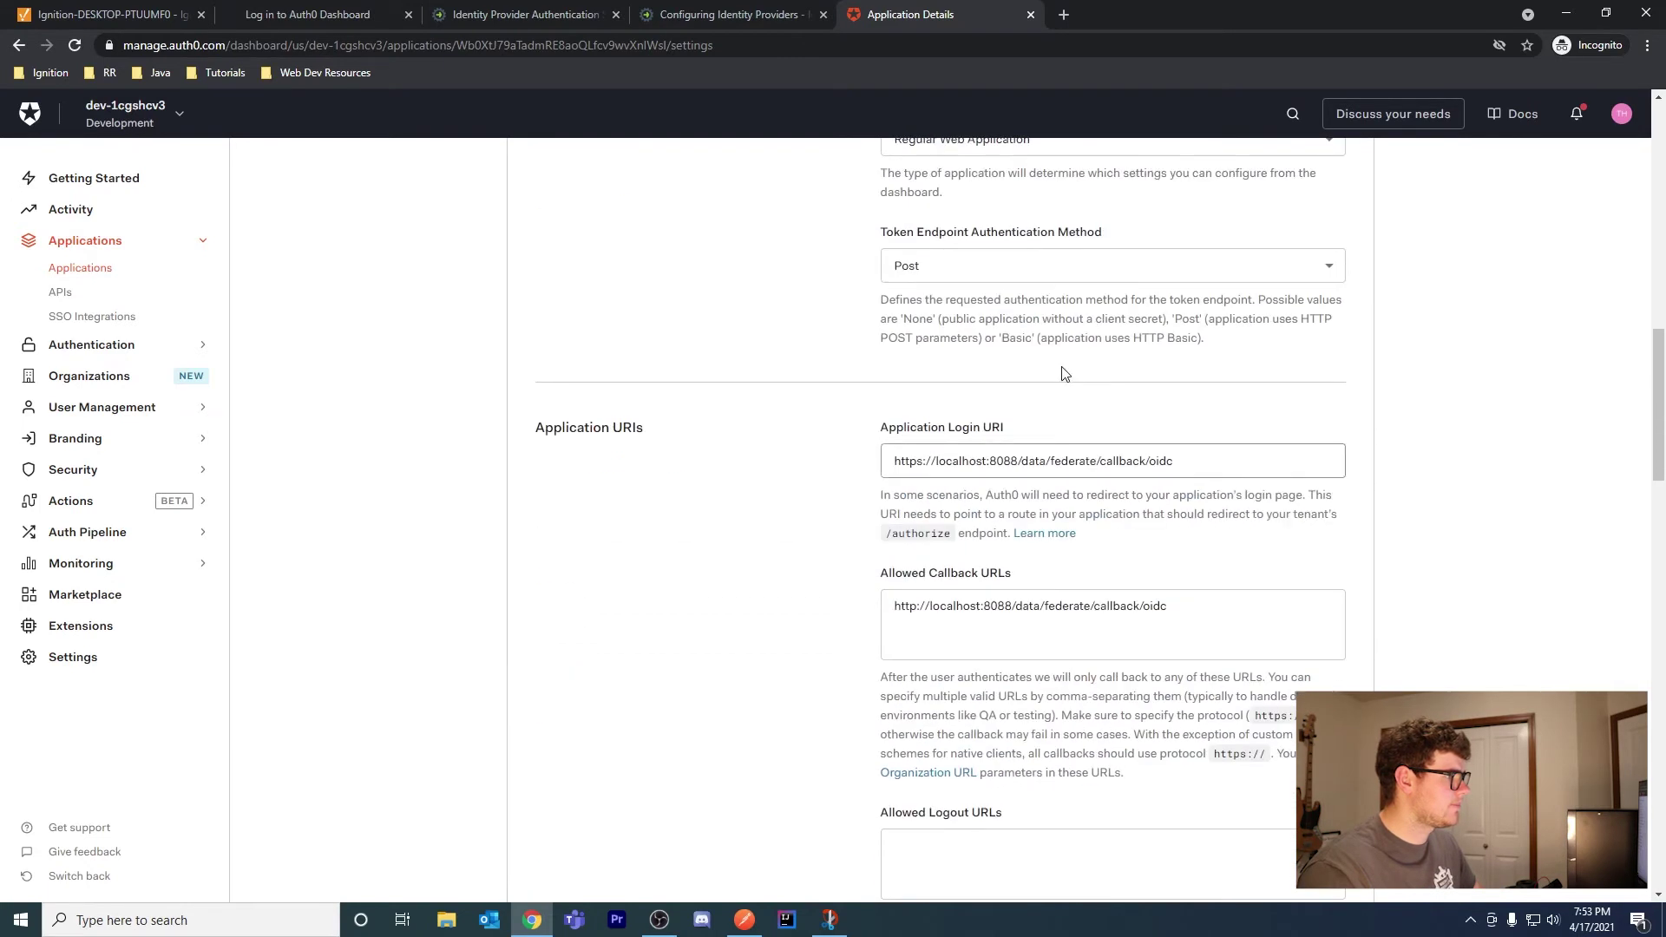
pyautogui.doubleClick(960, 460)
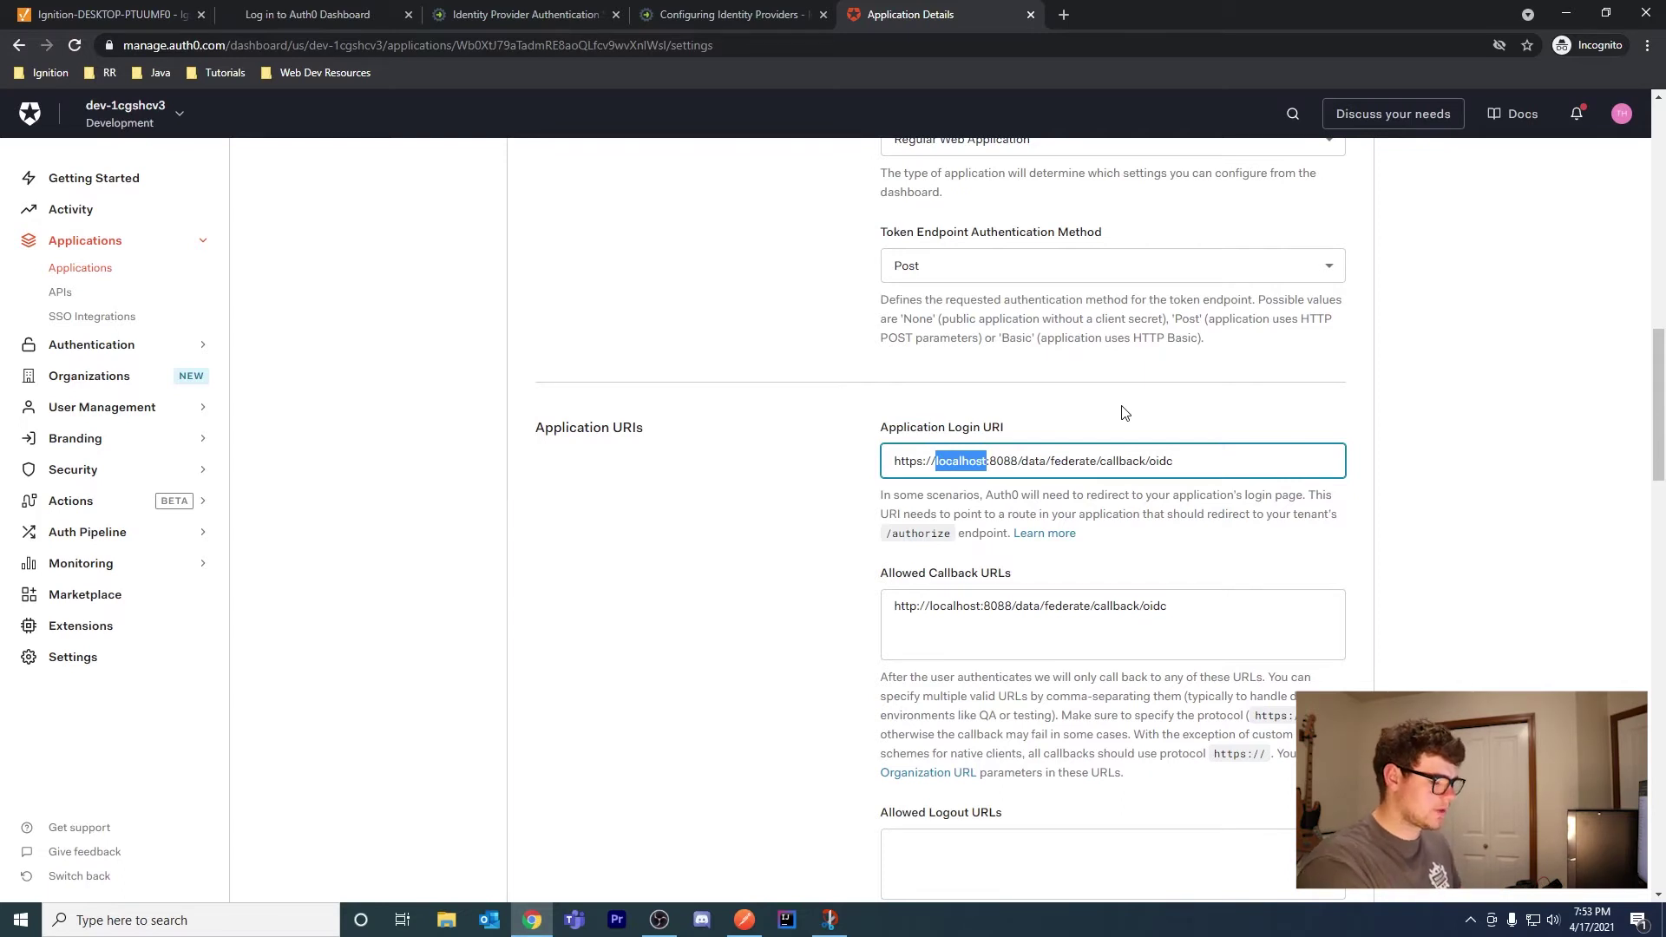
pyautogui.write('192.168.1.')
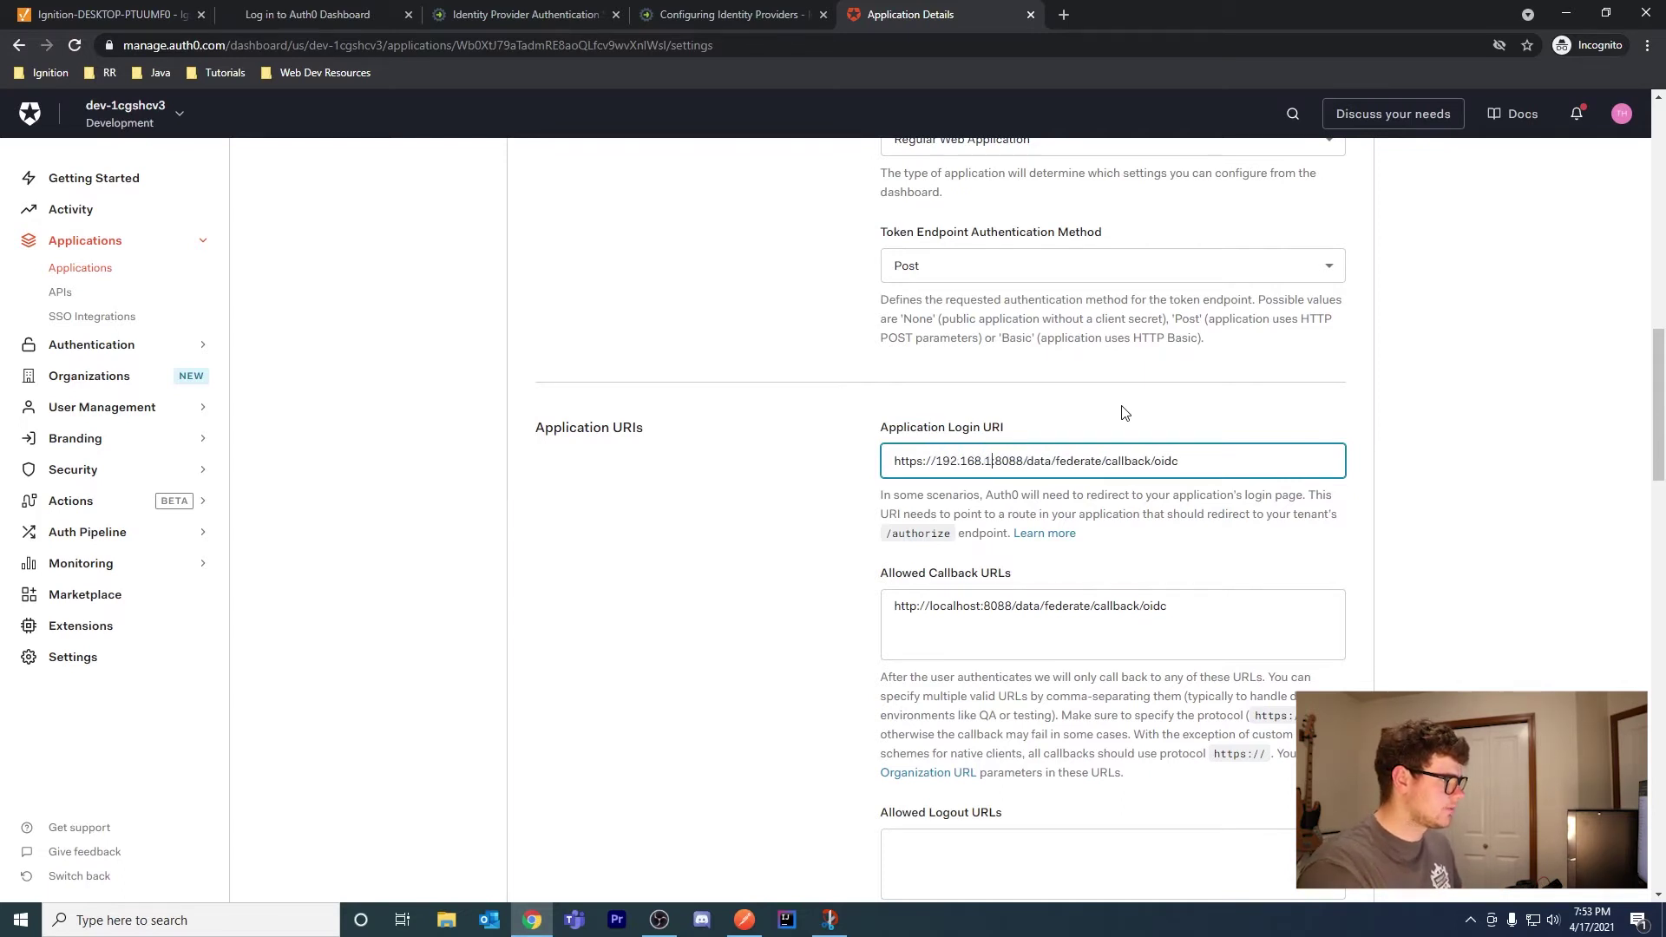
pyautogui.write('29:')
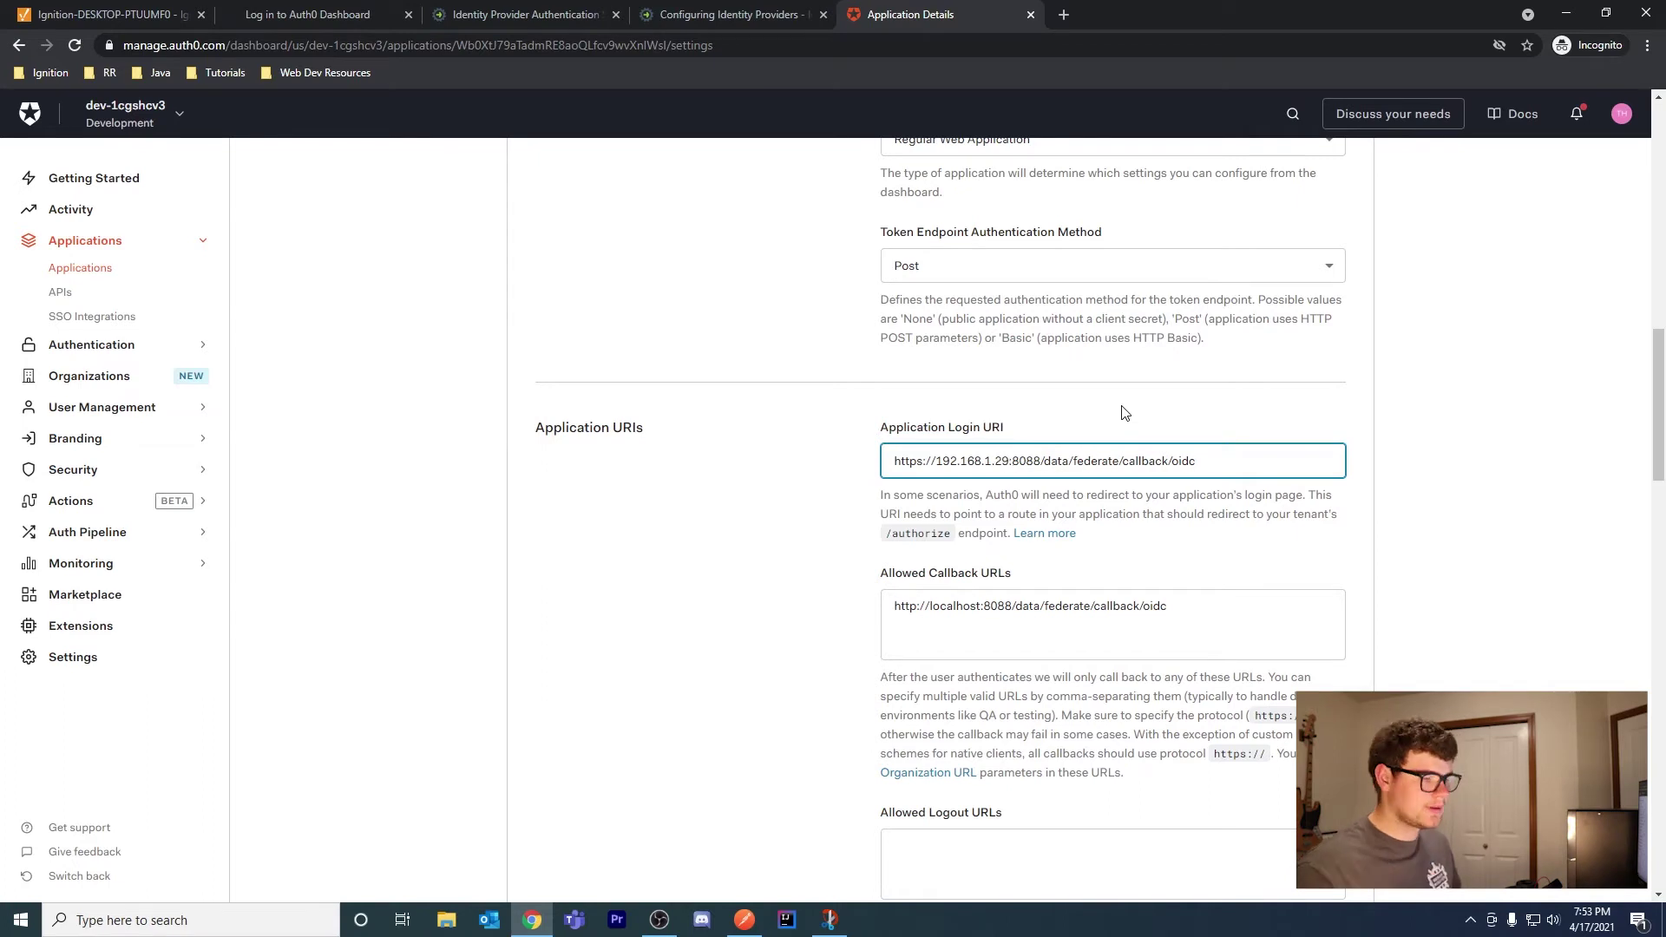
pyautogui.scroll(-15, 1466, 416)
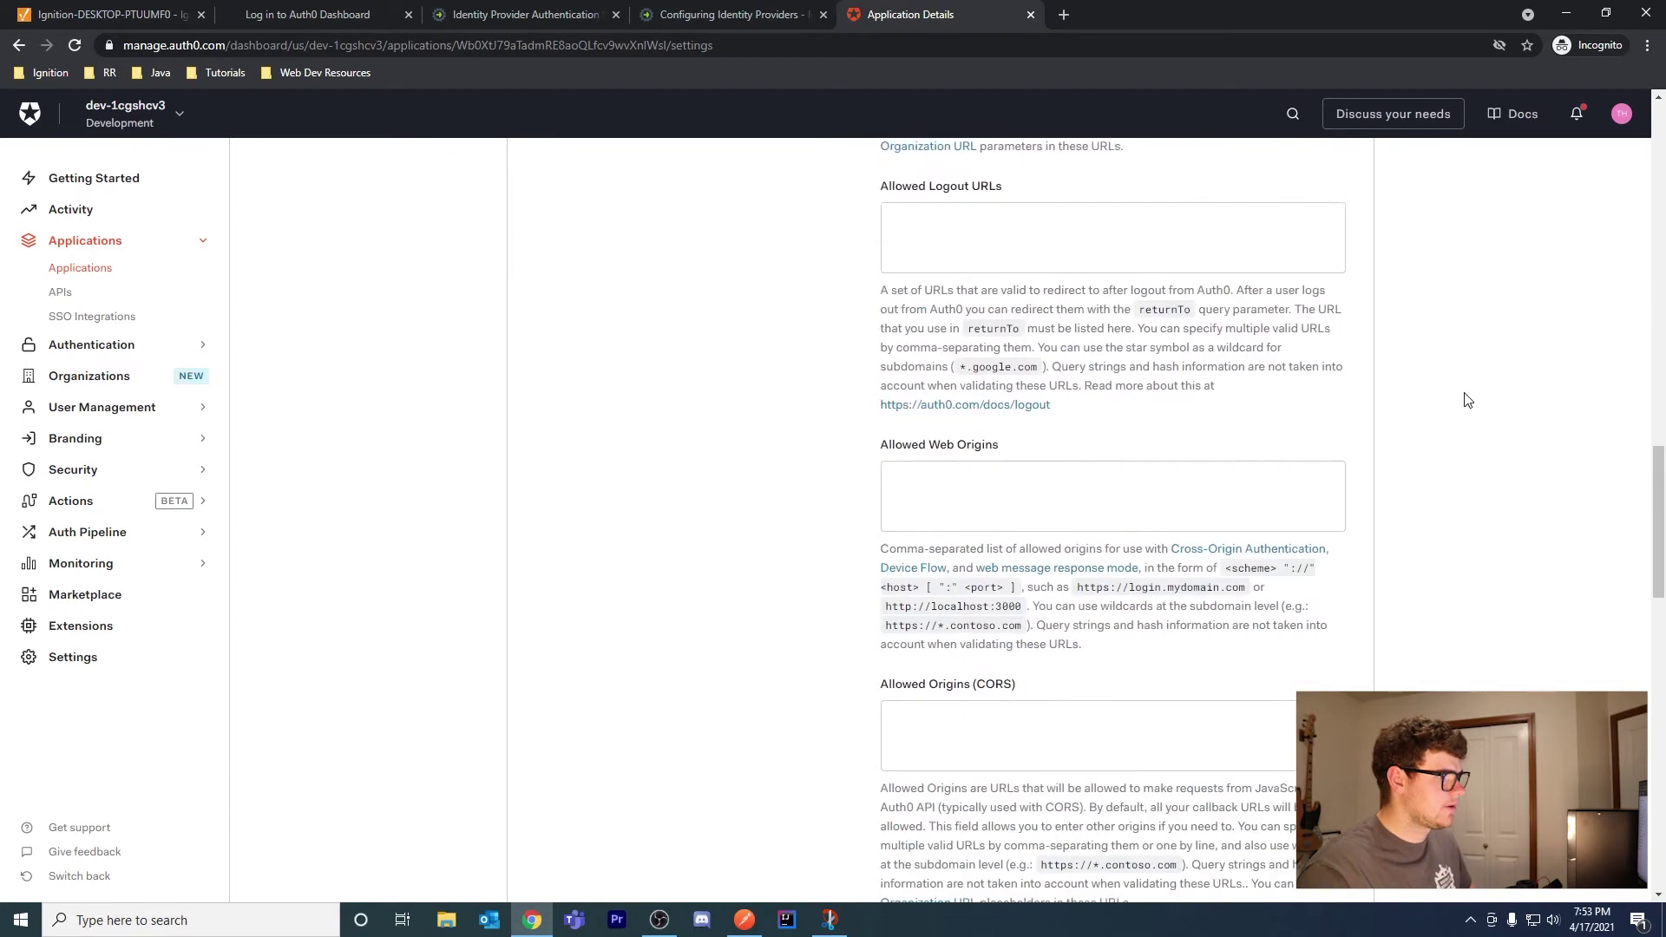
pyautogui.scroll(-10, 1275, 531)
pyautogui.click(986, 565)
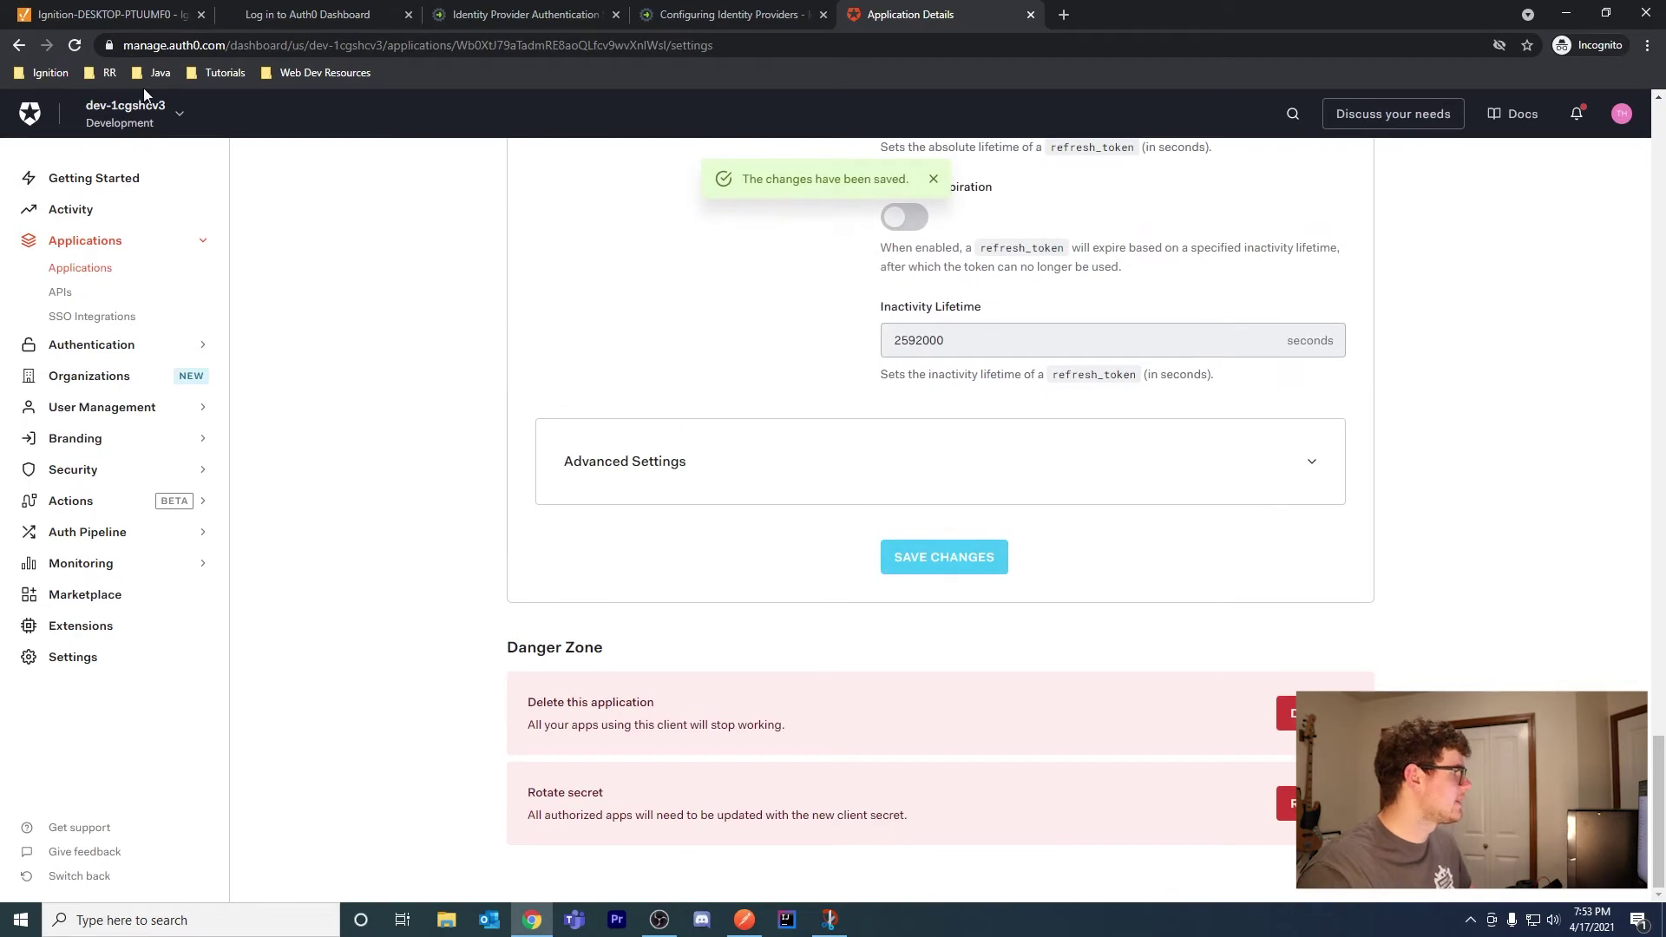
pyautogui.click(933, 179)
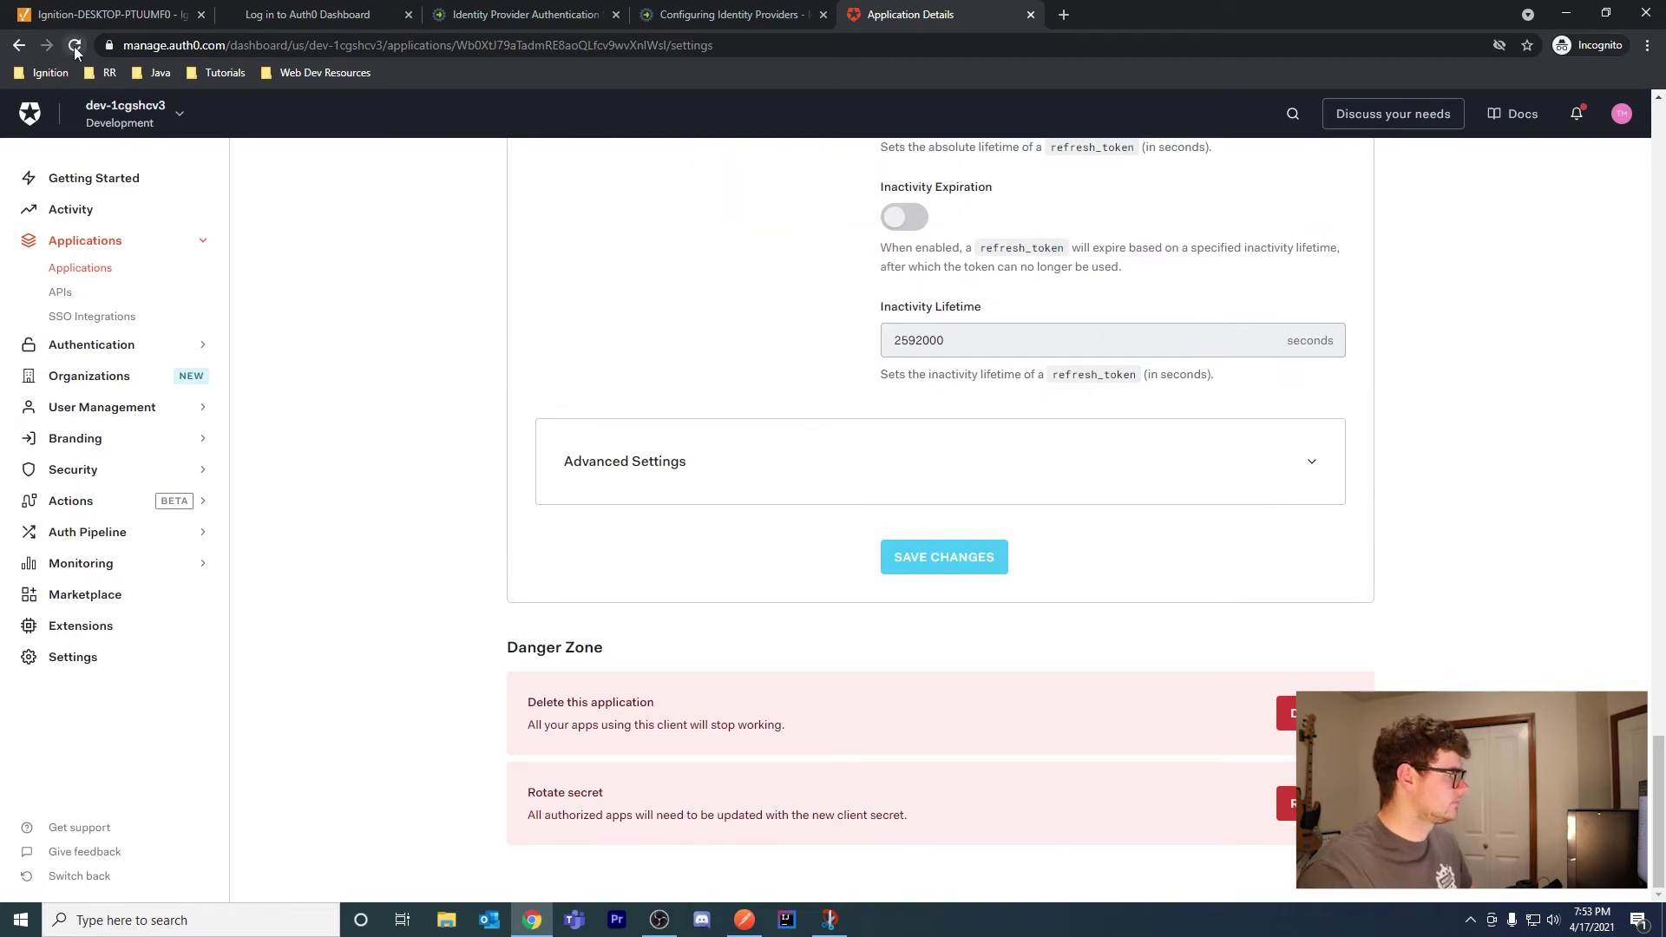
# Reload IgnitionIdP's settings and reveal the endpoint URLs under Advanced Settings > Endpoints
pyautogui.click(75, 45)
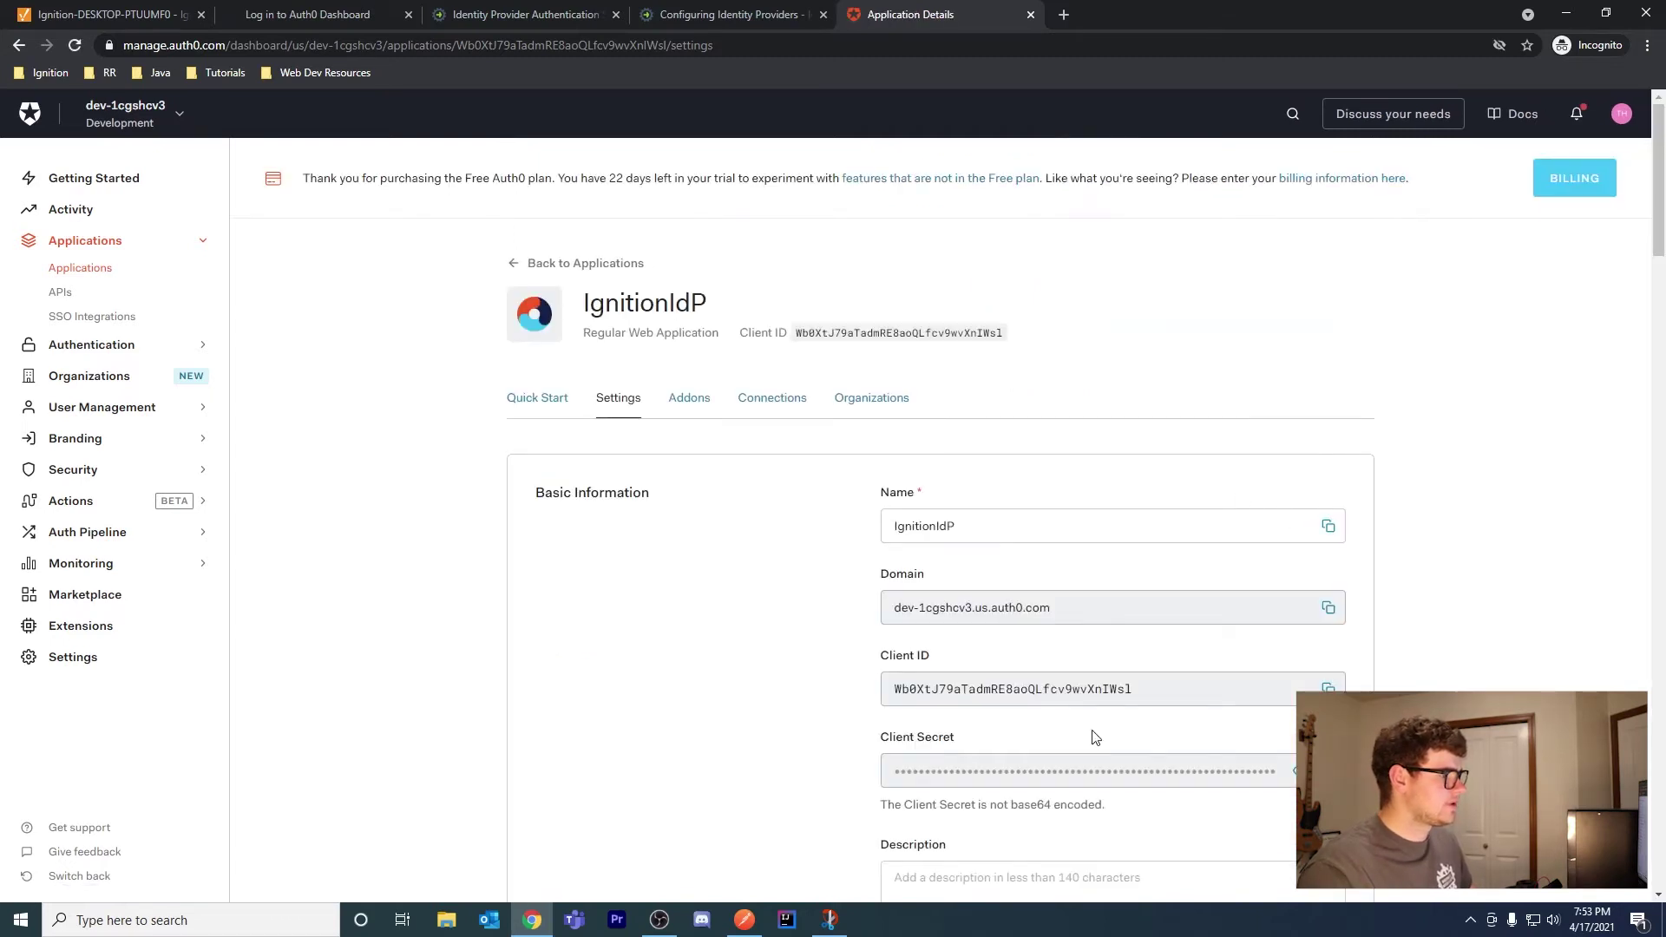
pyautogui.scroll(-5, 1317, 476)
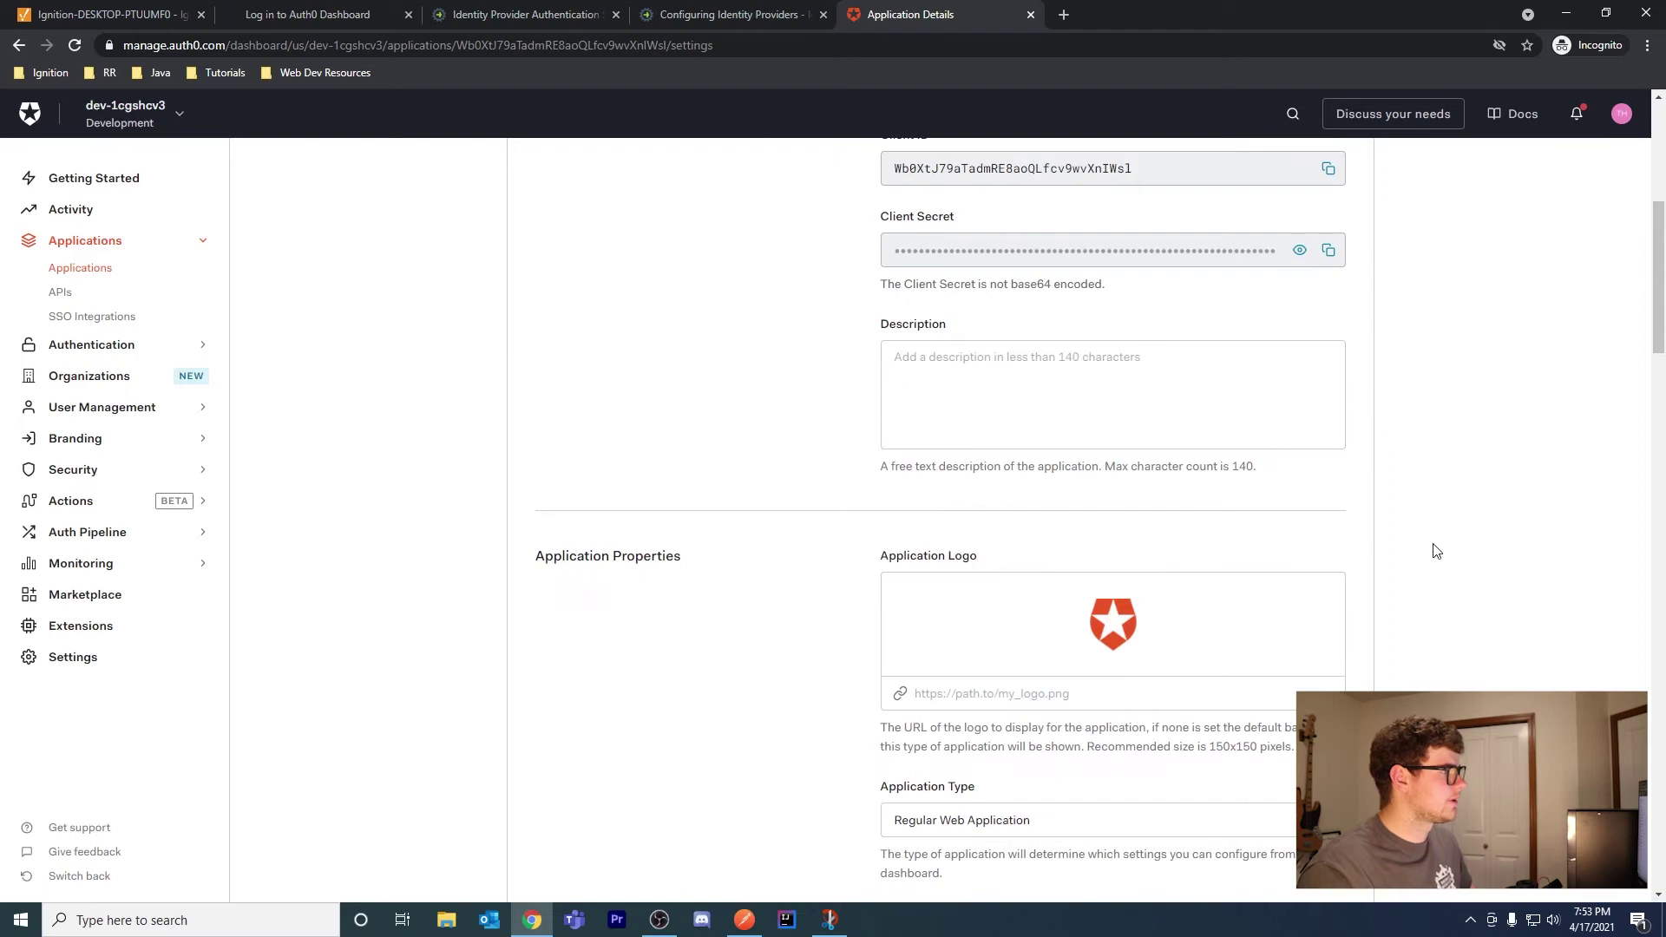
pyautogui.scroll(-20, 1421, 519)
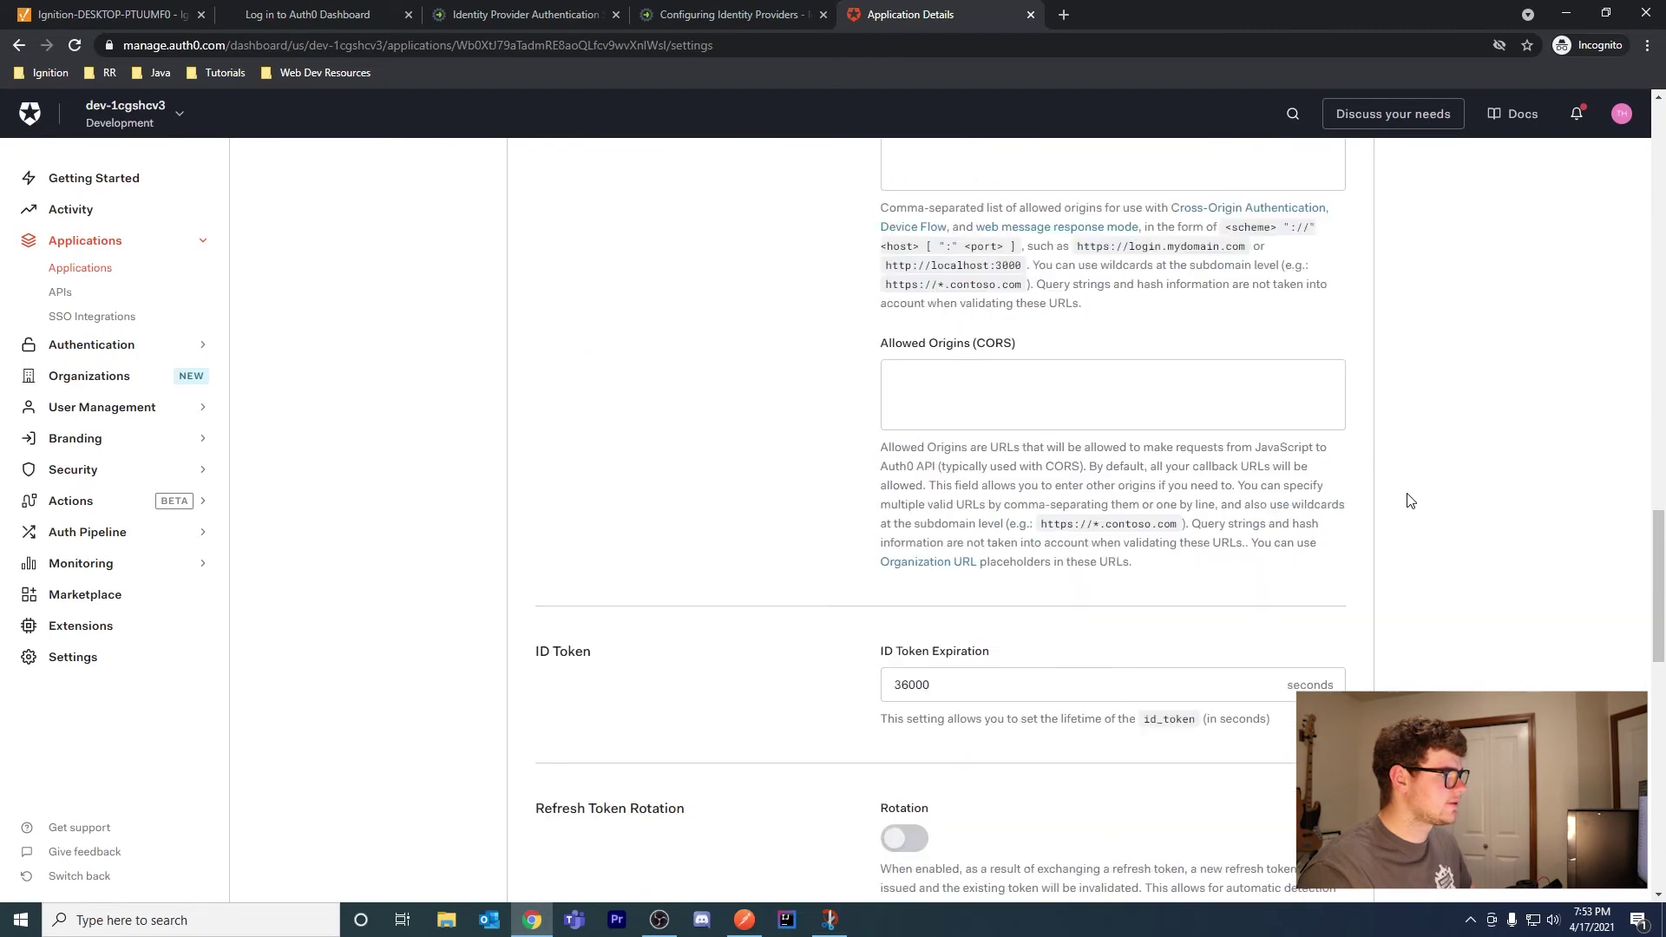
pyautogui.scroll(-5, 1309, 503)
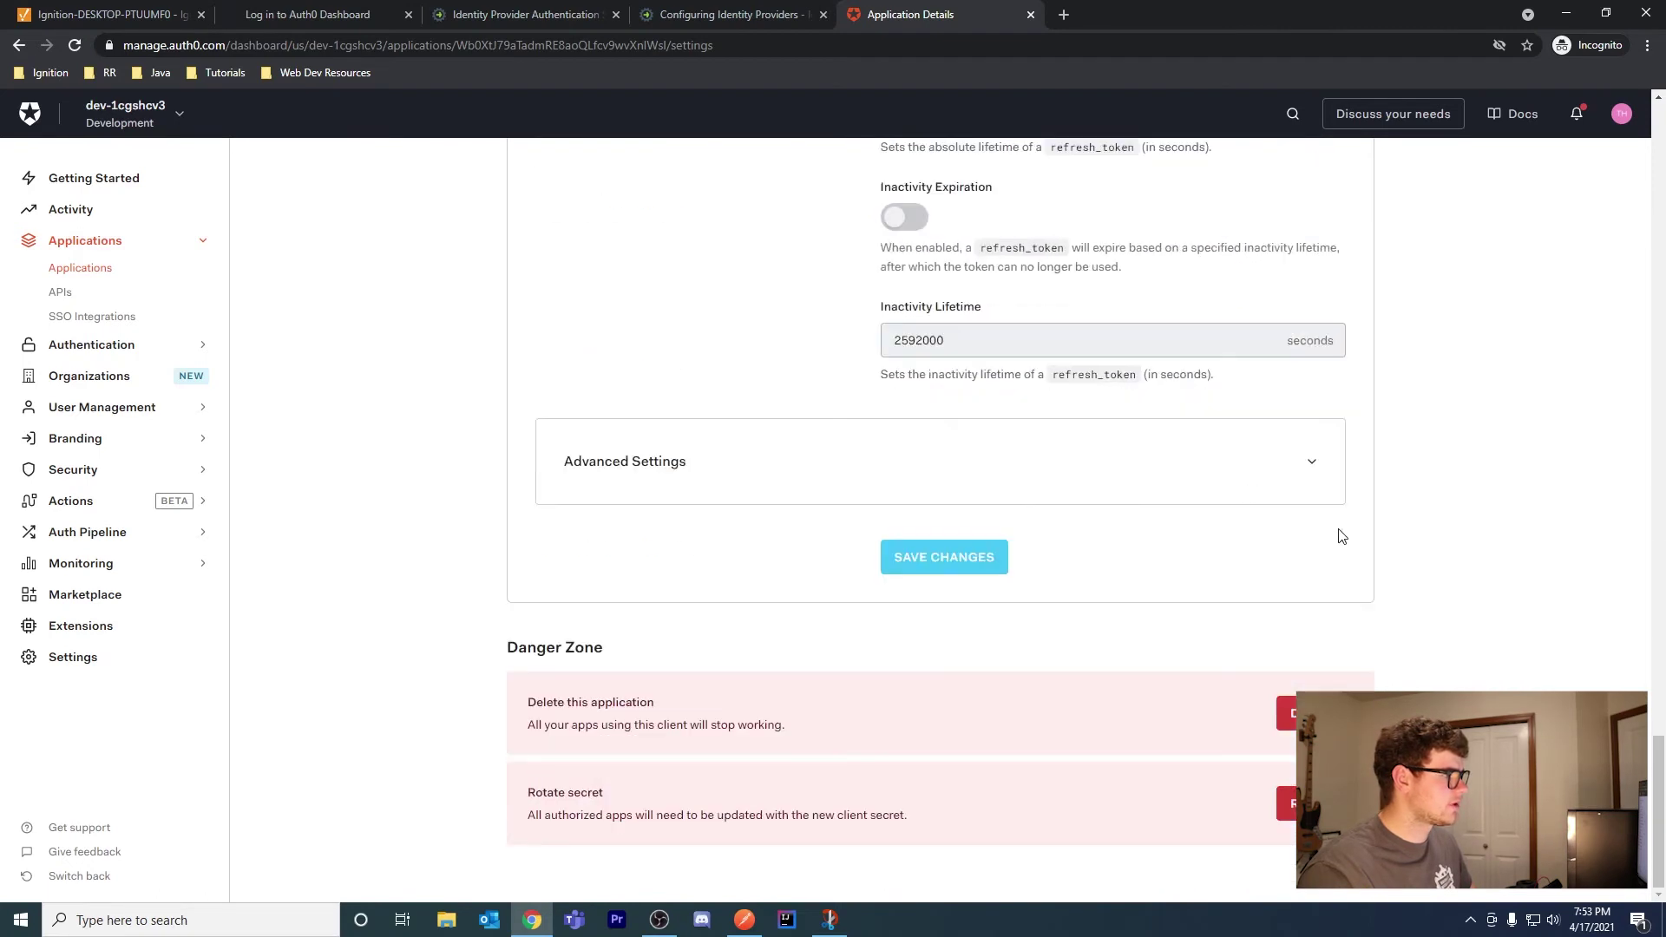
pyautogui.click(668, 480)
pyautogui.scroll(-1, 1401, 510)
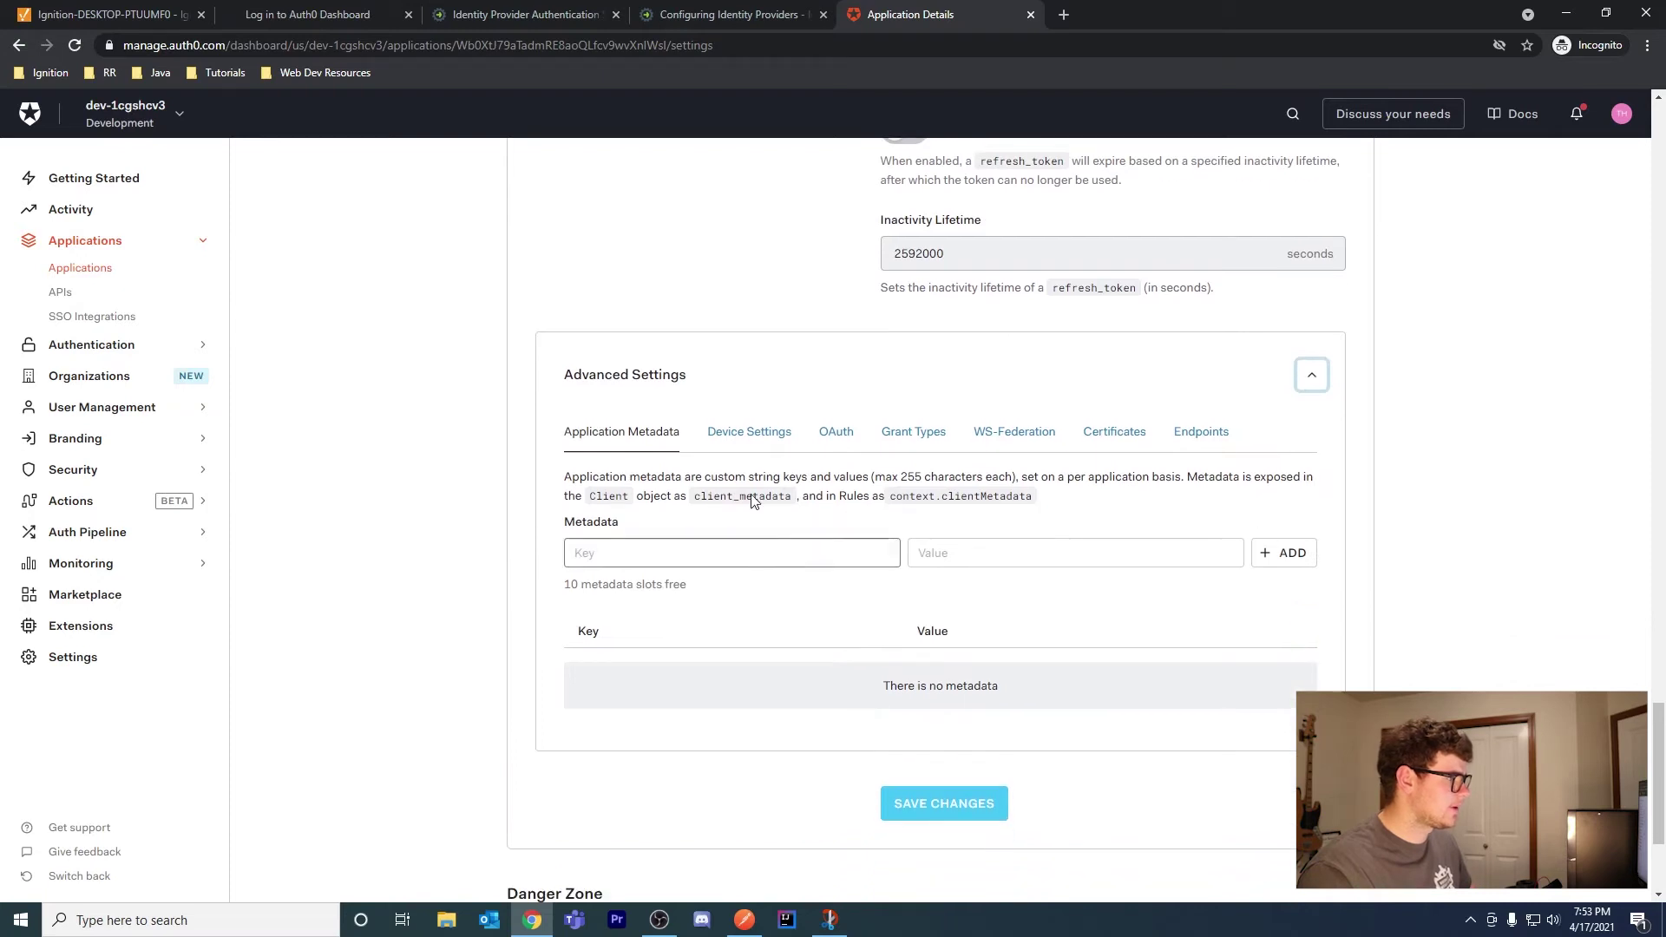
pyautogui.click(748, 437)
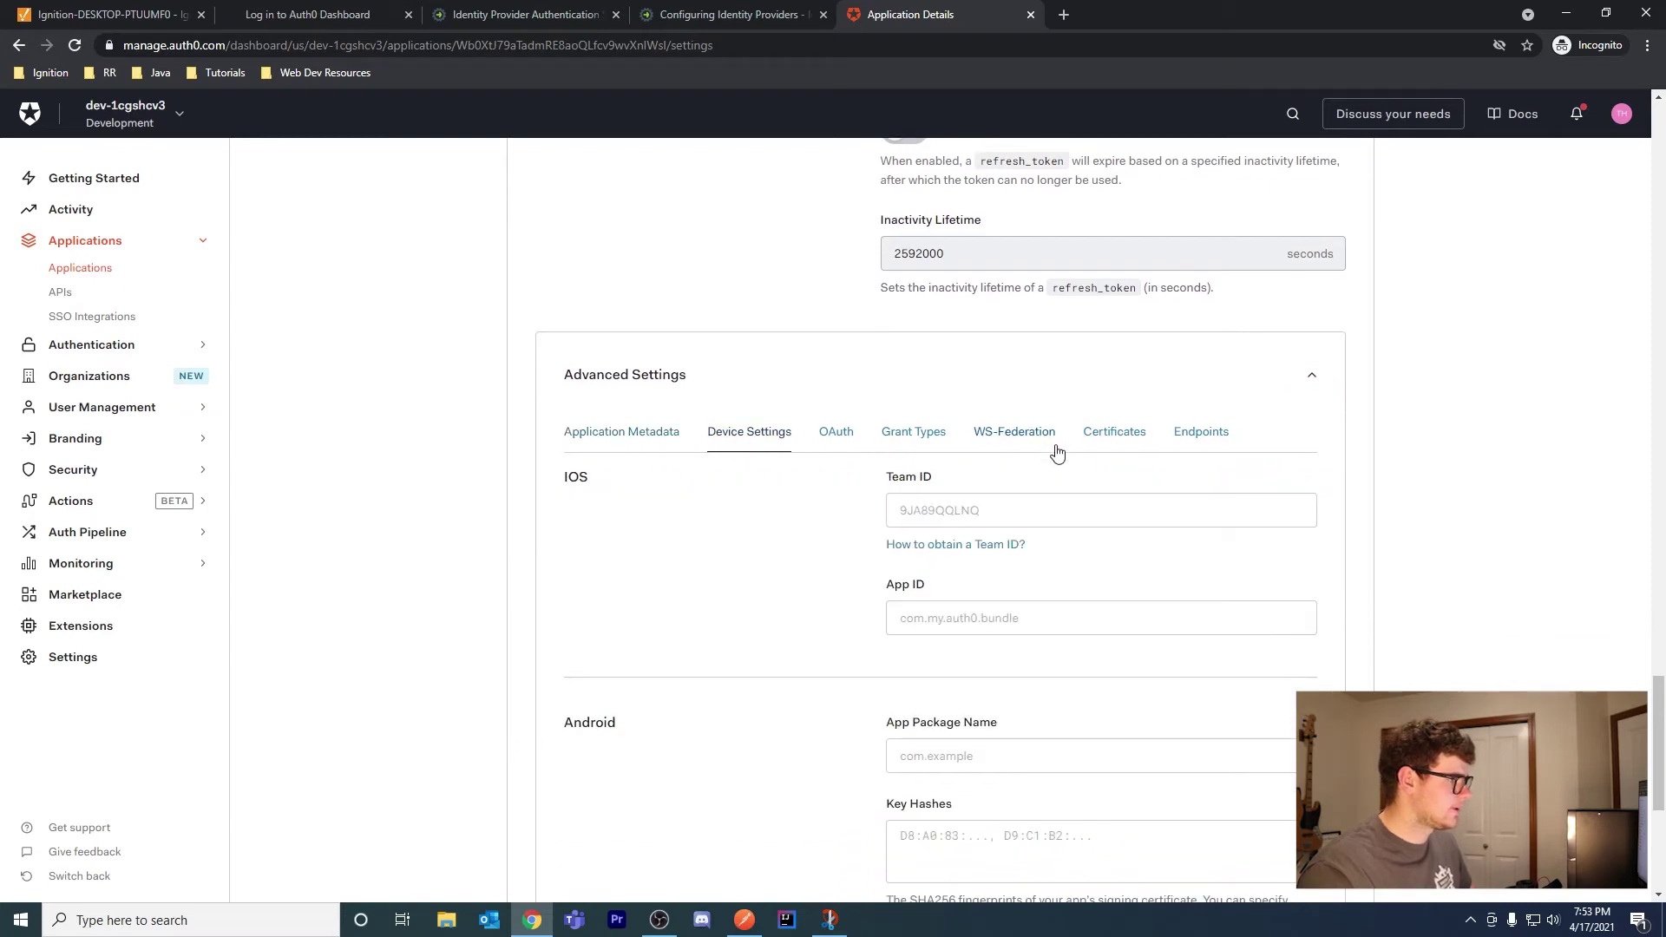
pyautogui.click(1114, 436)
pyautogui.click(1194, 434)
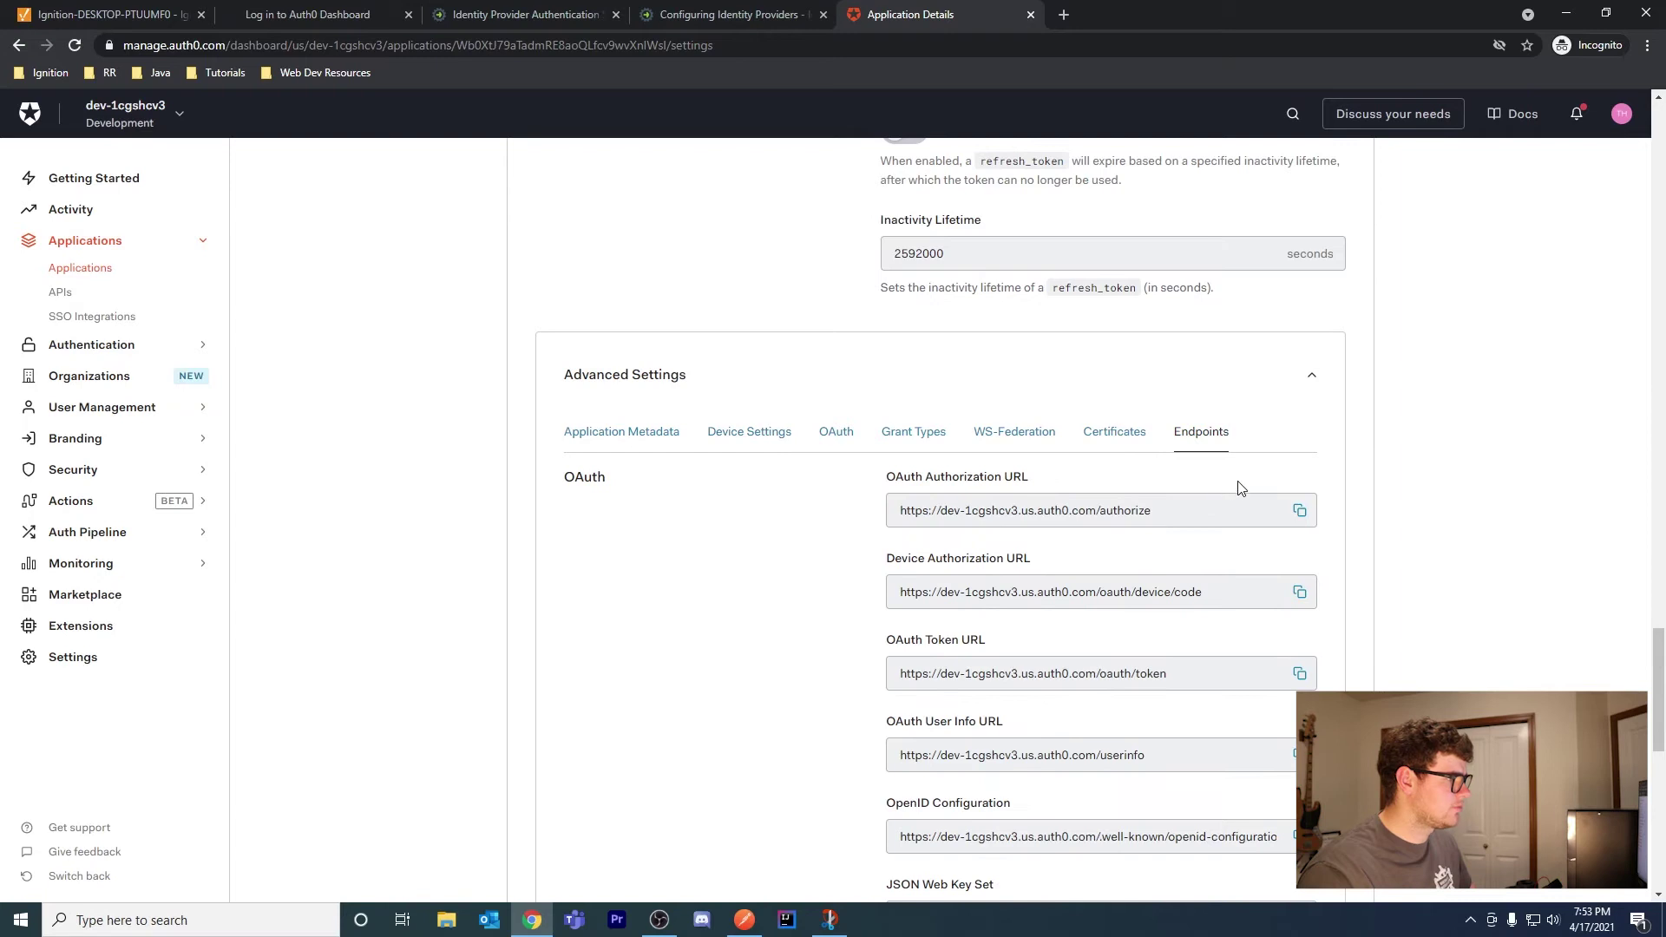
# Copy the OpenID Configuration endpoint URL and go back to the Ignition gateway
pyautogui.scroll(-1, 1239, 488)
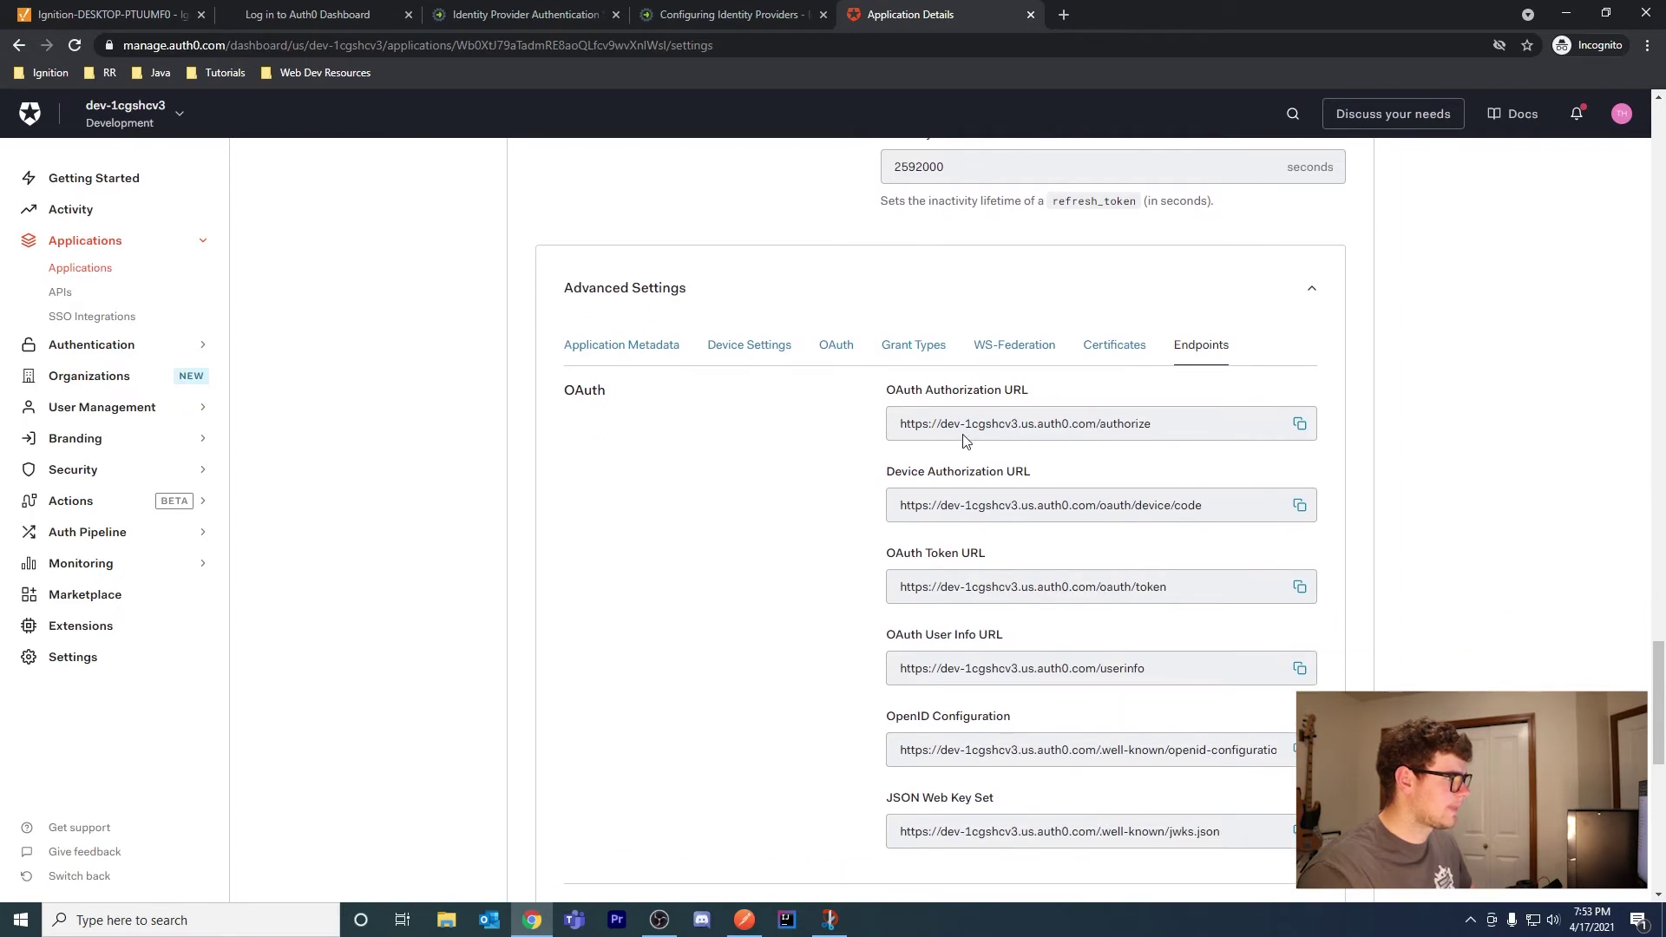
pyautogui.scroll(-2, 1011, 421)
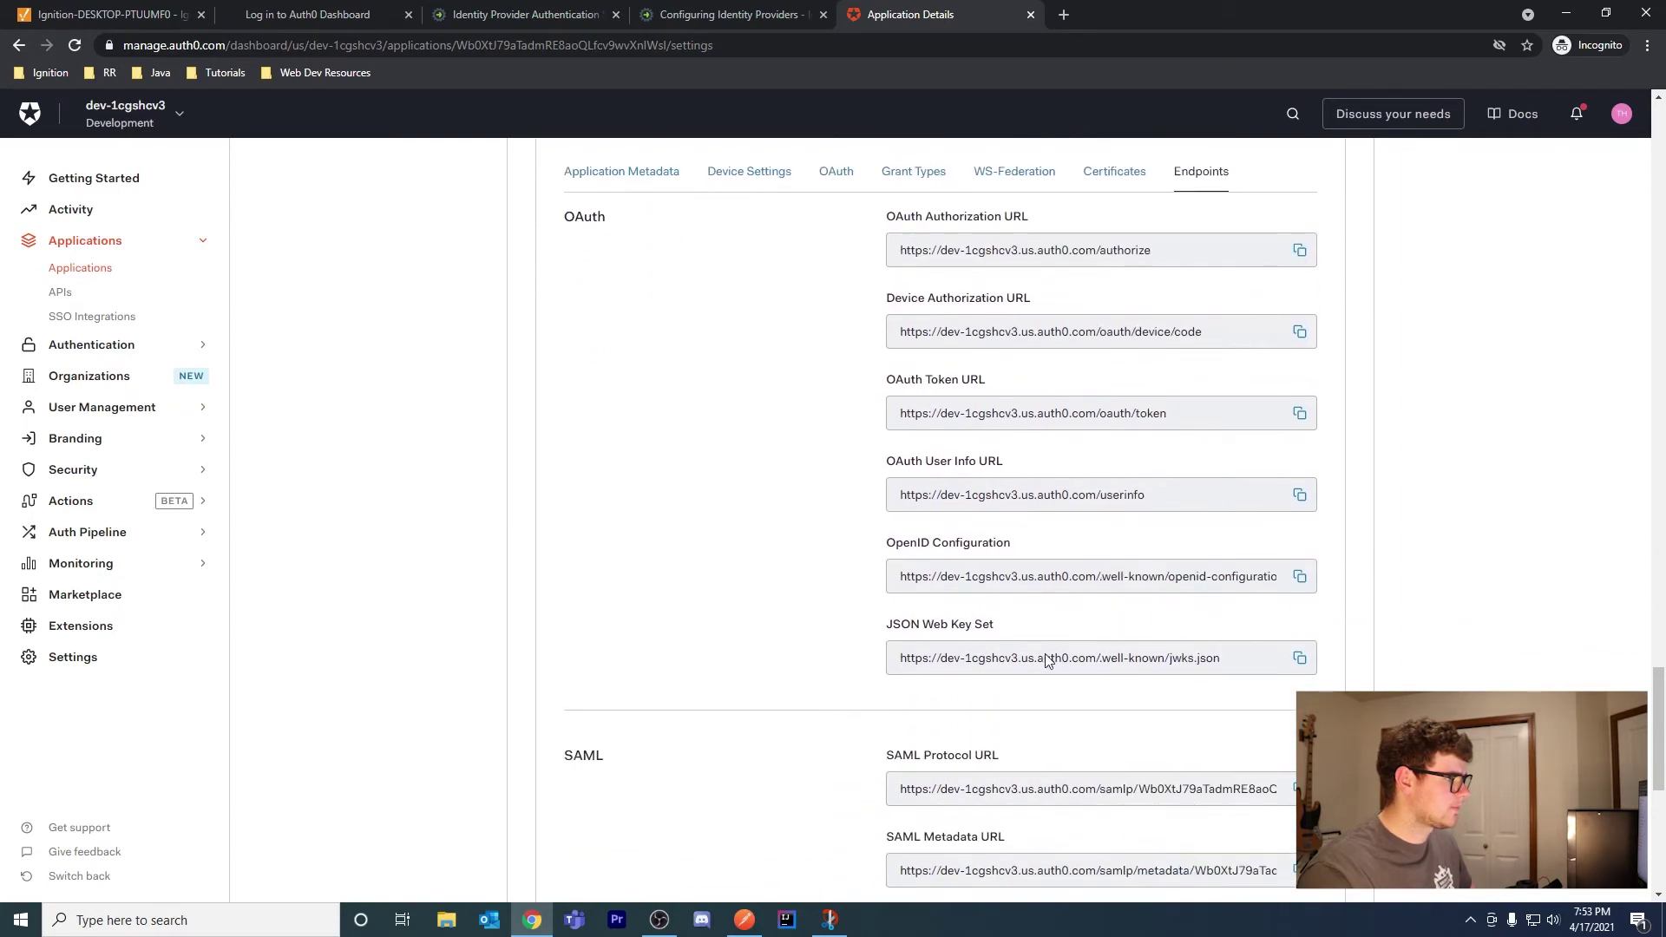
pyautogui.moveTo(1023, 548); pyautogui.dragTo(891, 546)
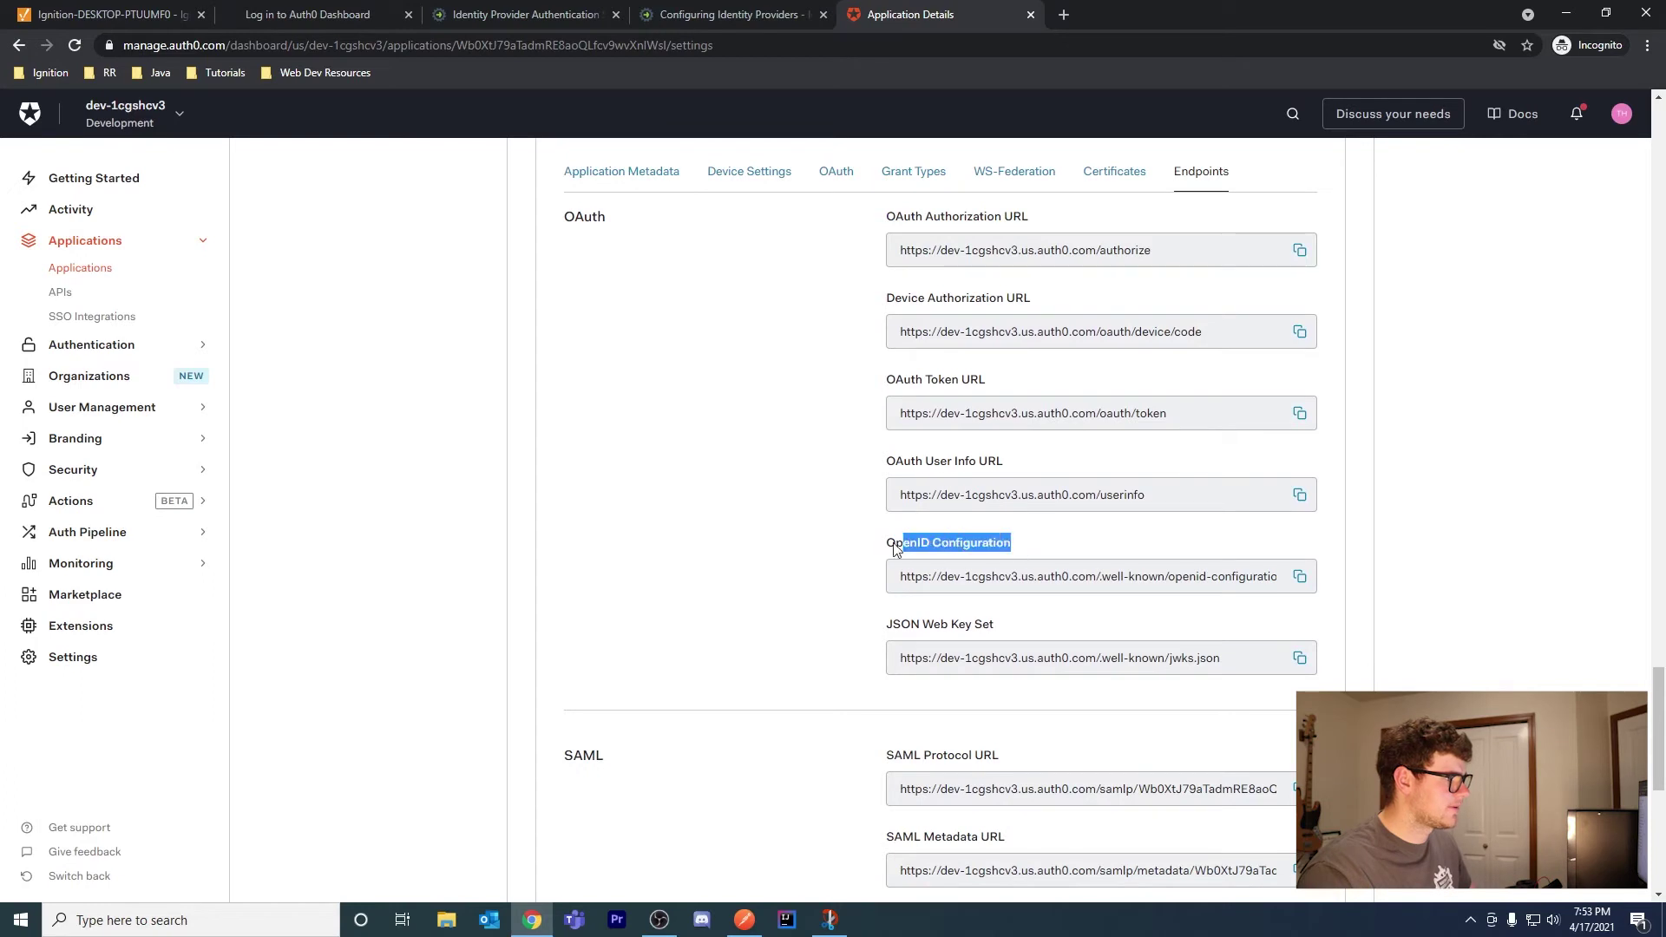
pyautogui.click(1301, 580)
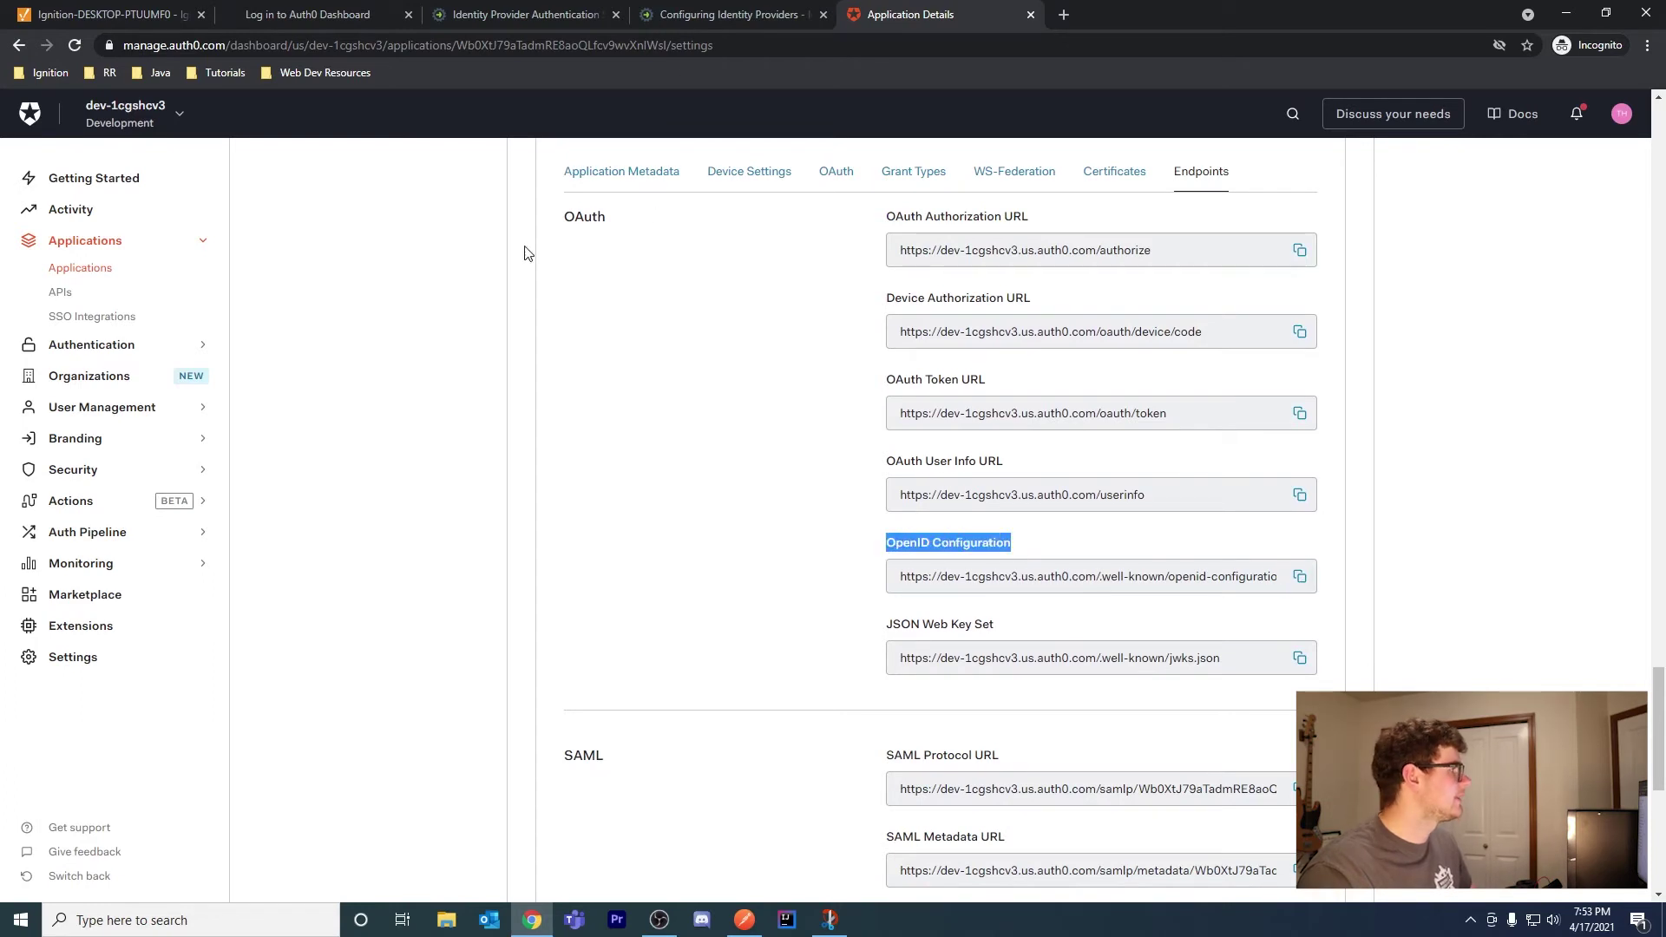
pyautogui.click(96, 14)
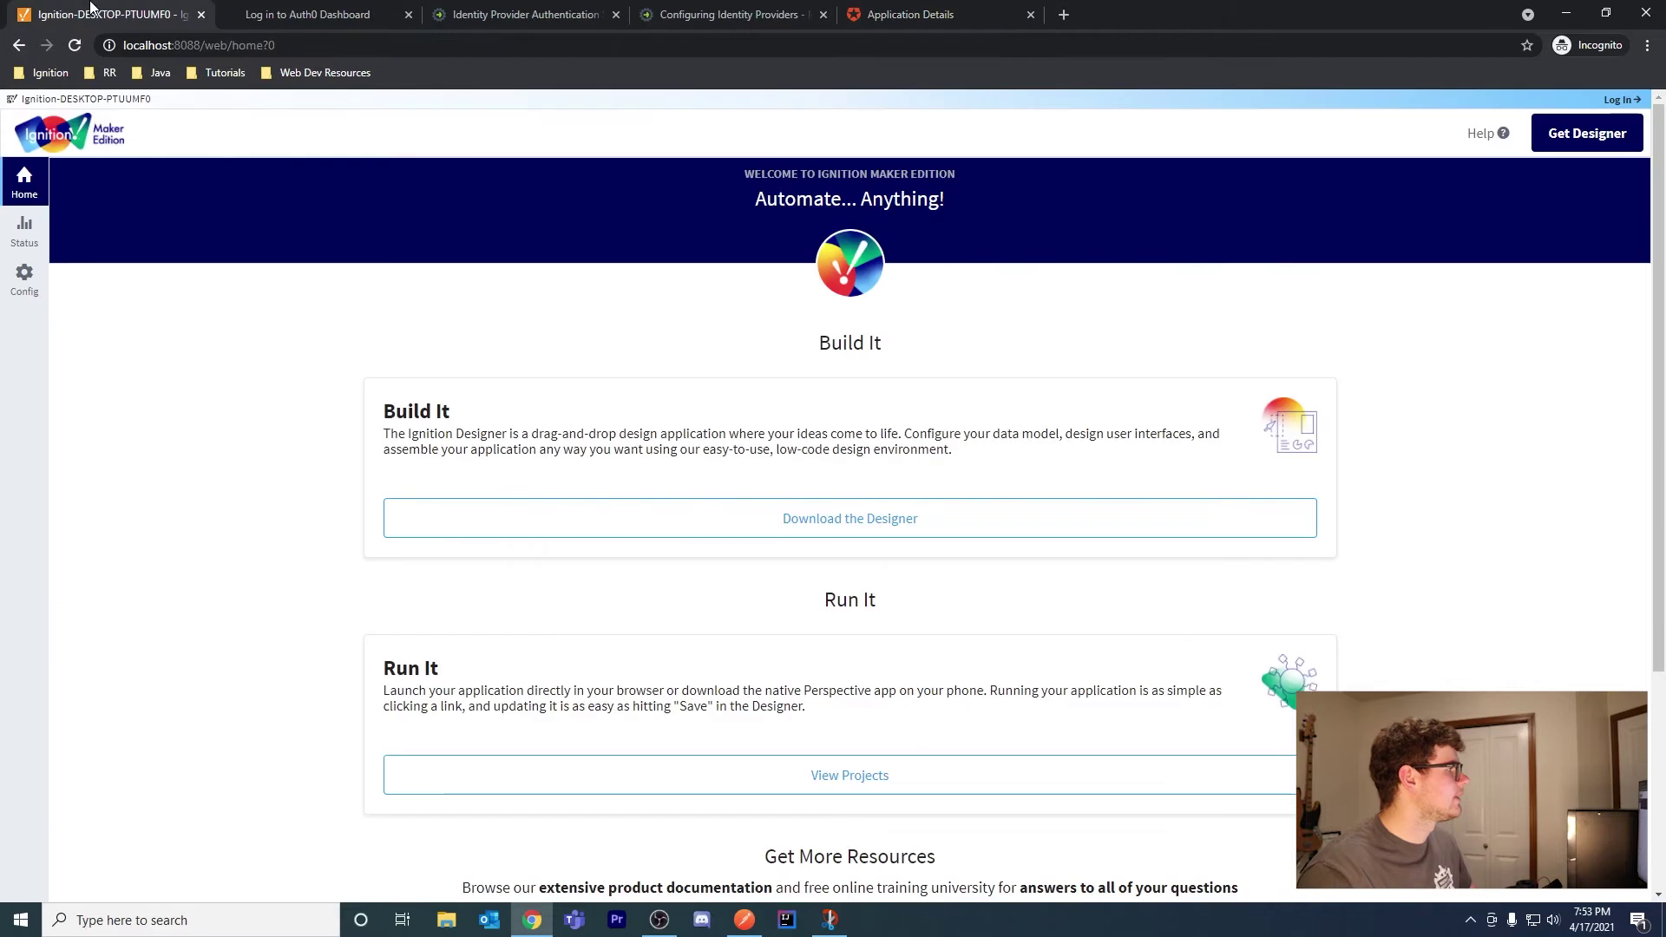
# Log in to the Ignition gateway's Config section with the saved credentials
pyautogui.click(25, 279)
pyautogui.click(857, 488)
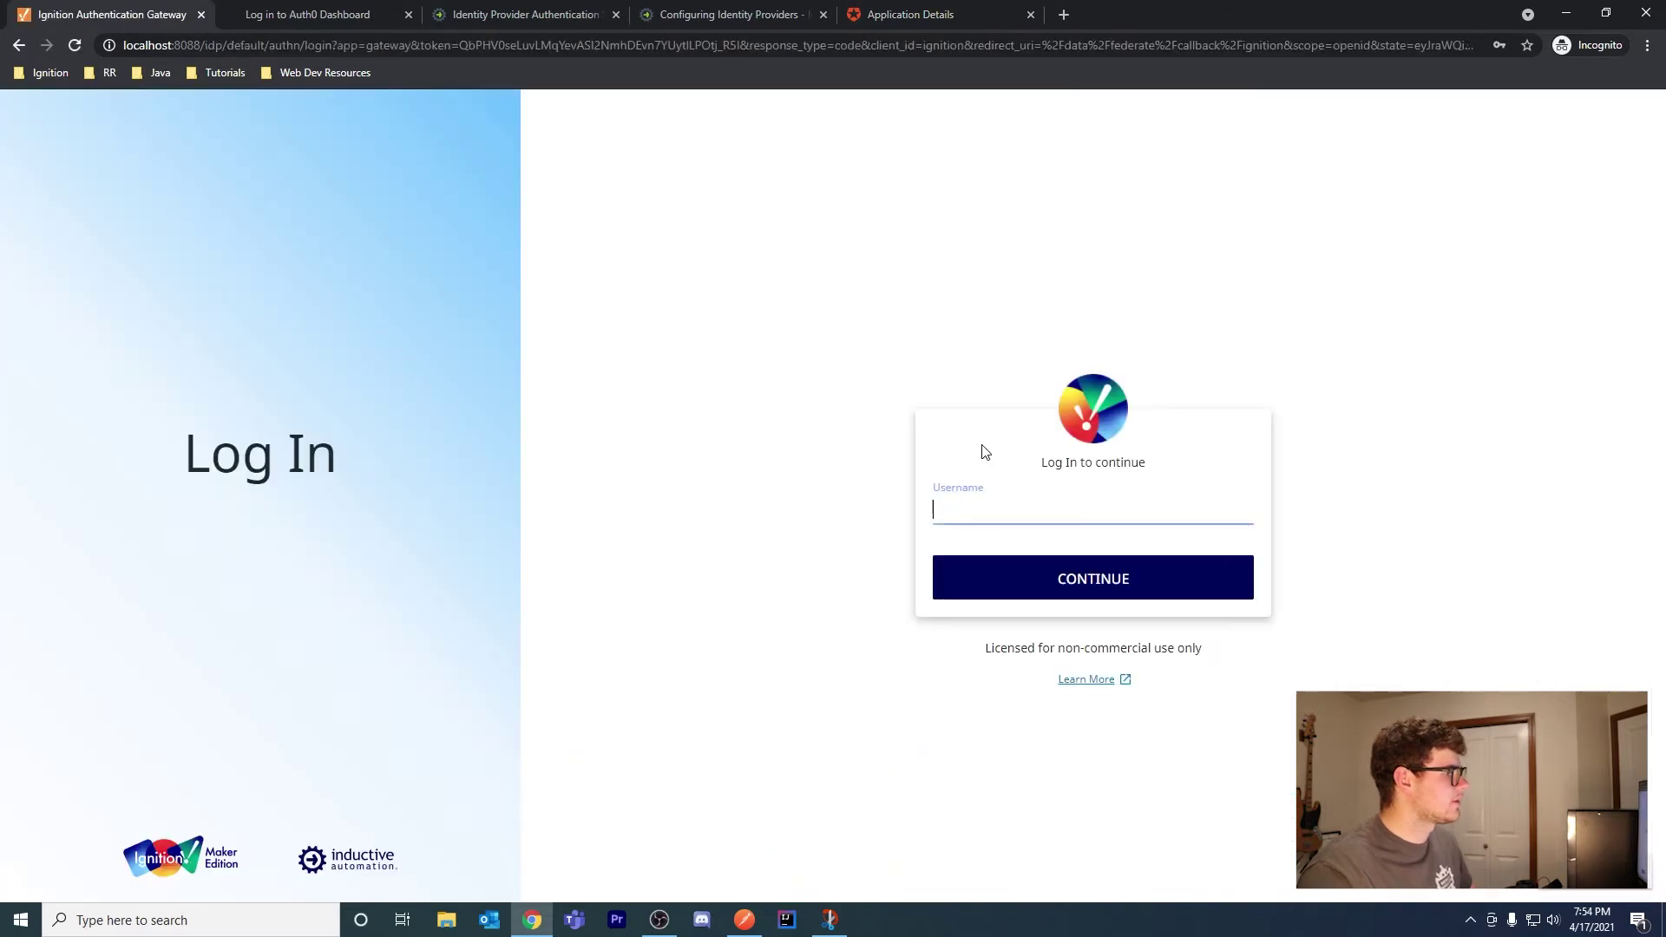
pyautogui.click(996, 519)
pyautogui.click(1009, 545)
pyautogui.click(1045, 587)
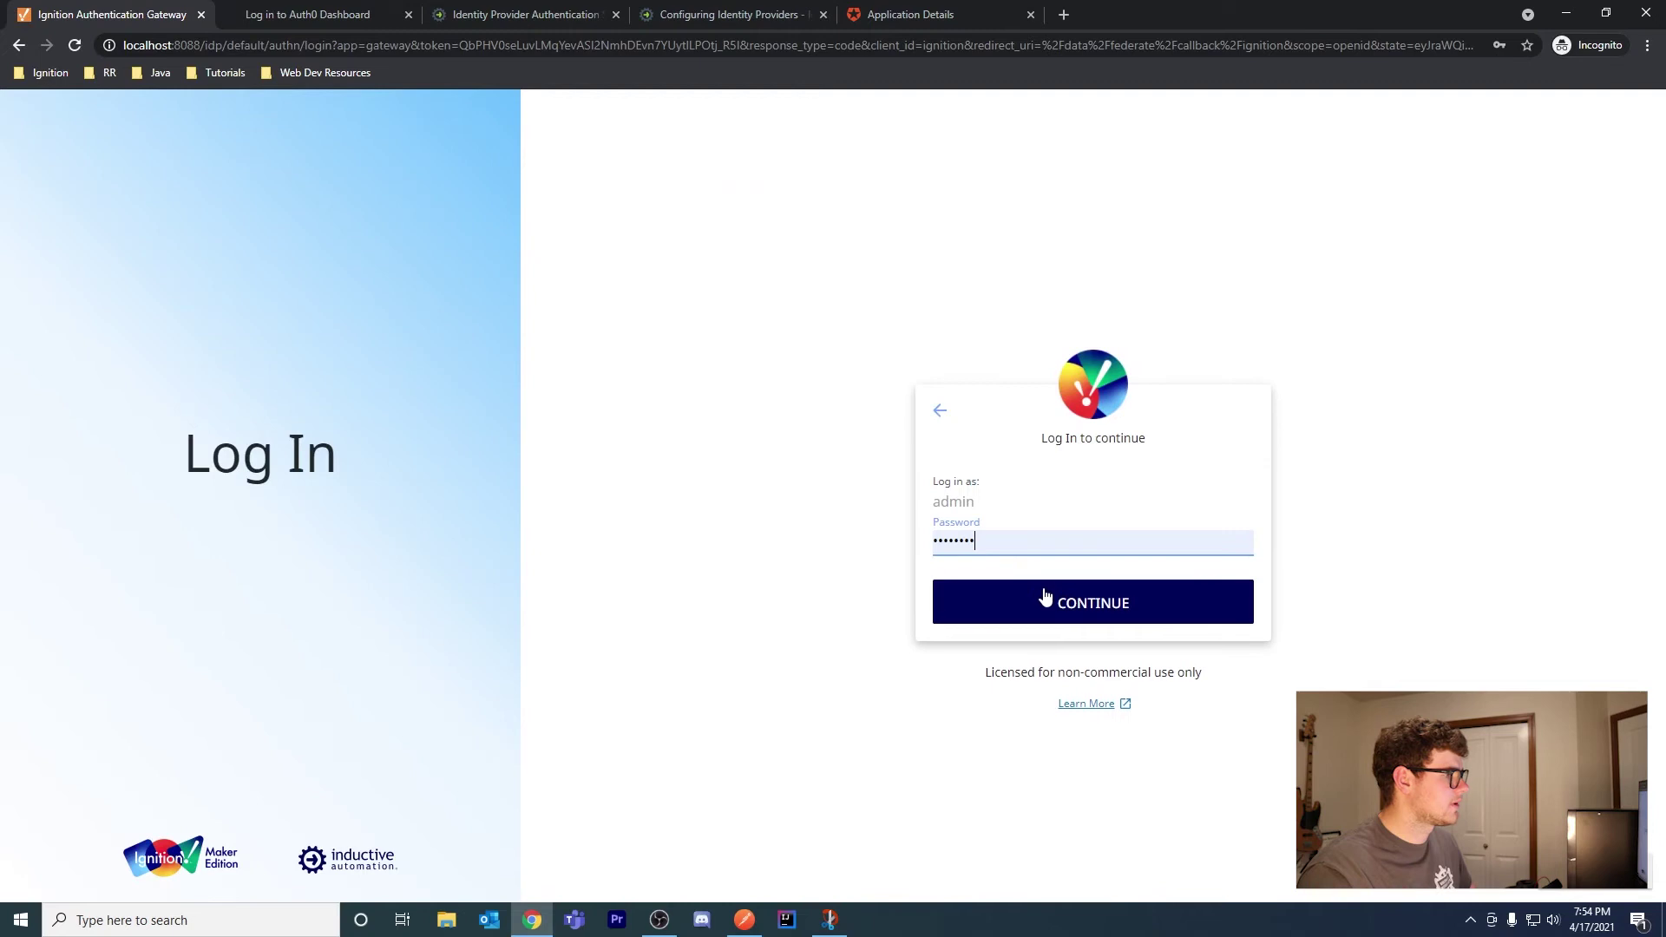
pyautogui.click(1065, 597)
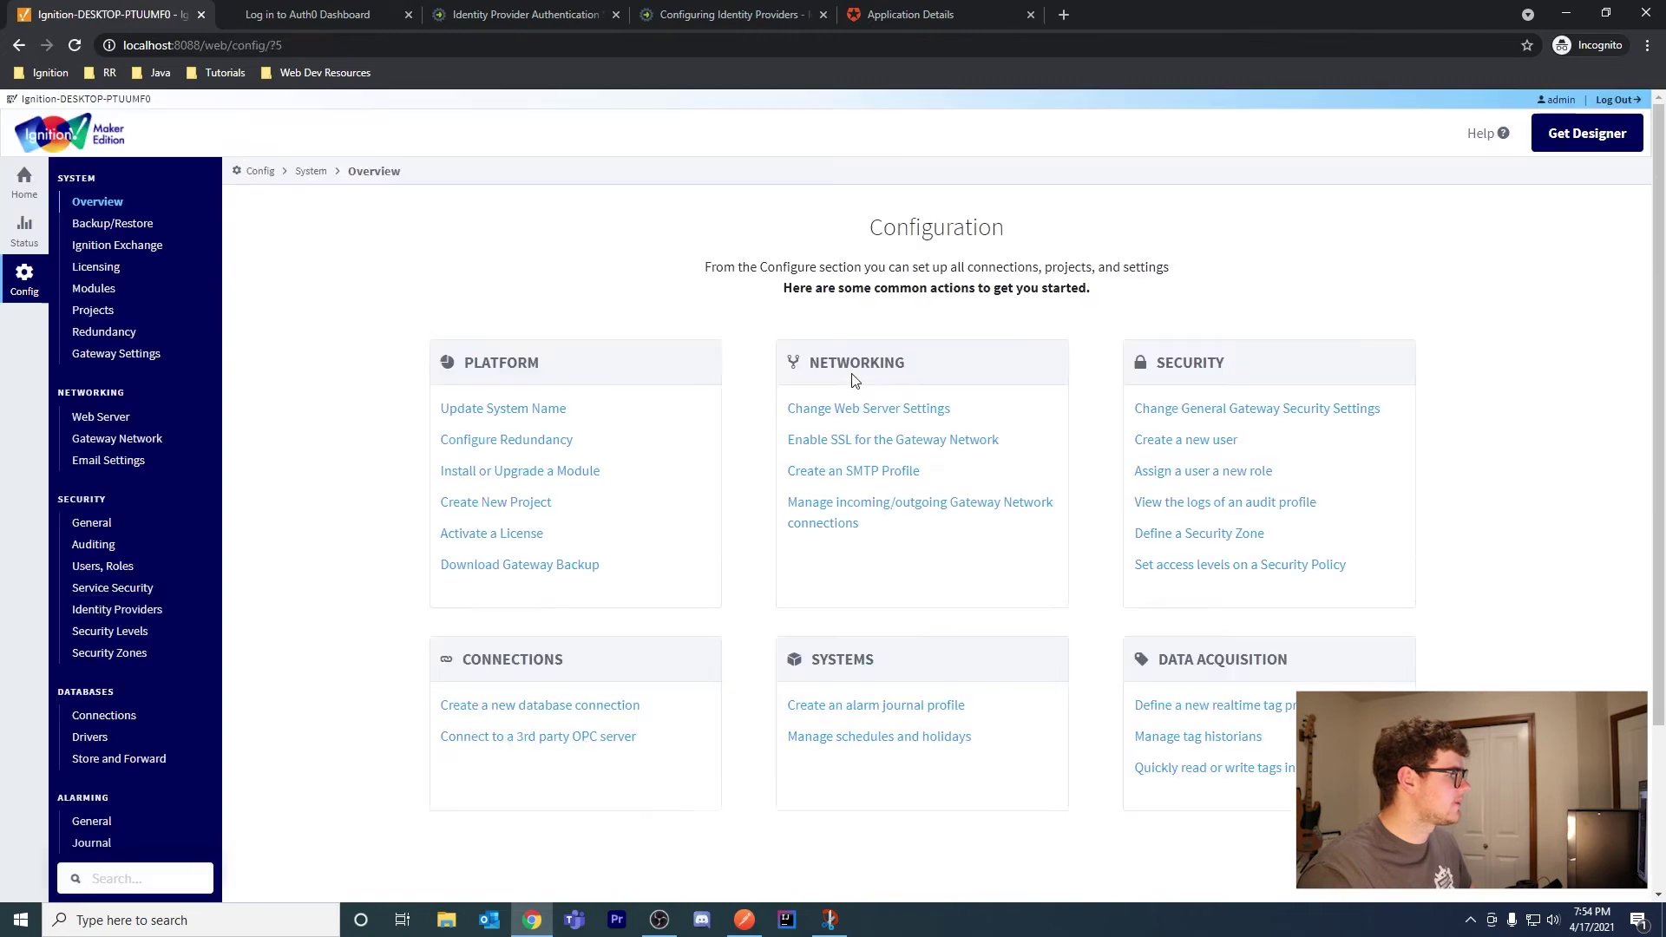
# Delete the old Auth0 provider from Identity Providers and start creating a new one
pyautogui.click(152, 611)
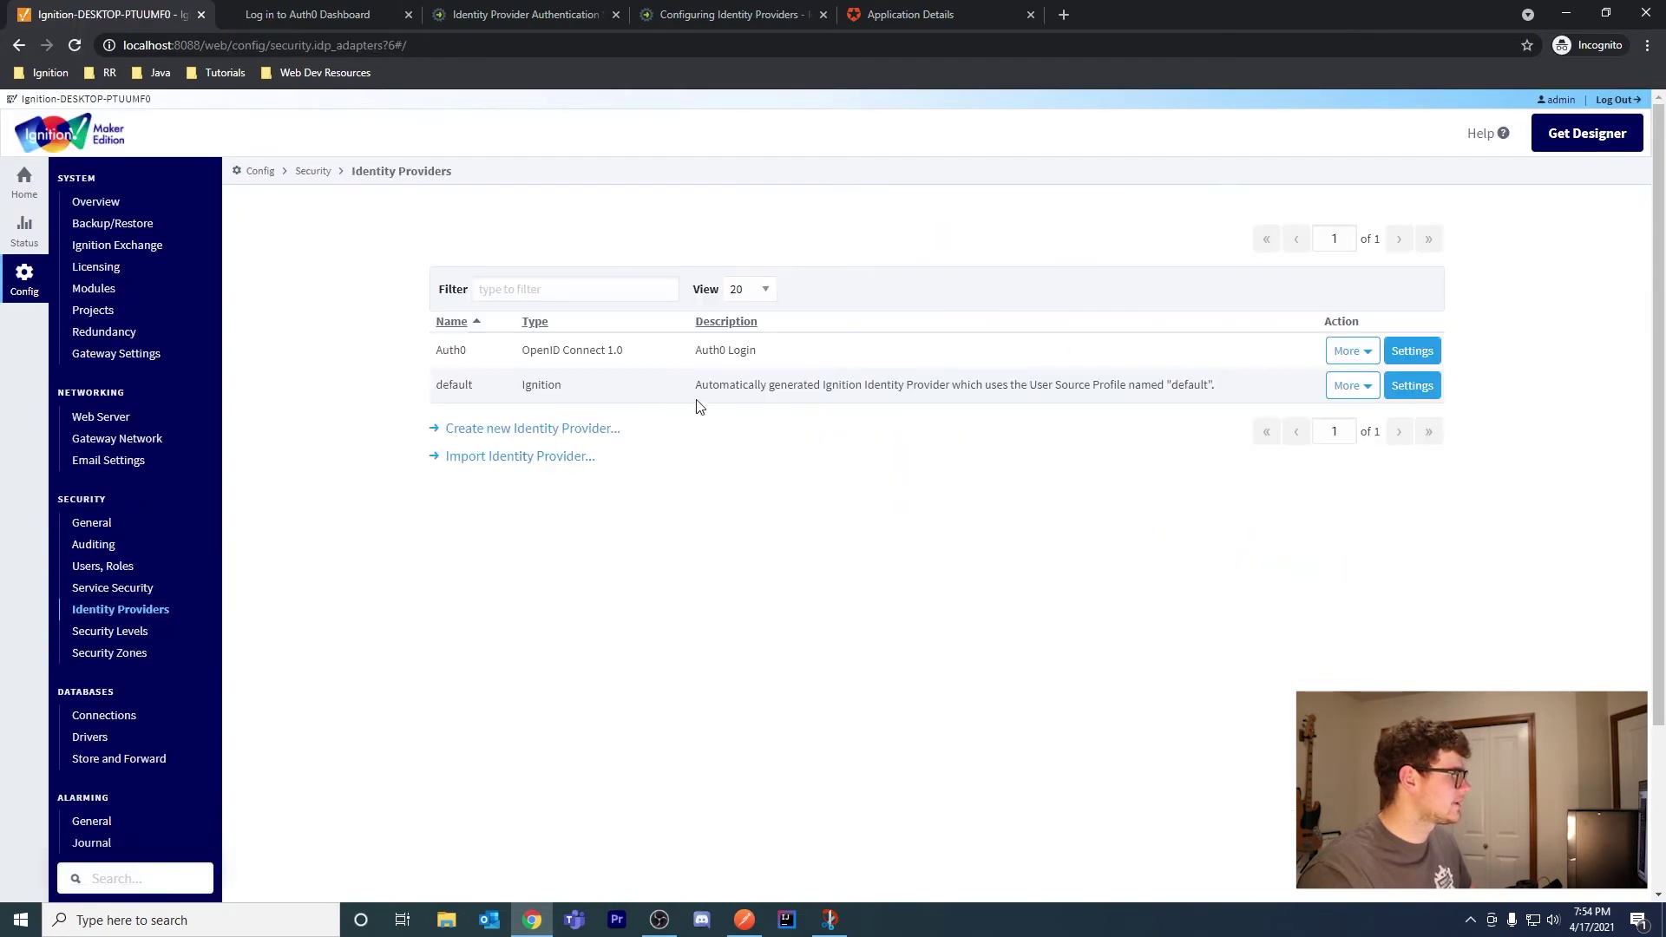
pyautogui.click(1354, 352)
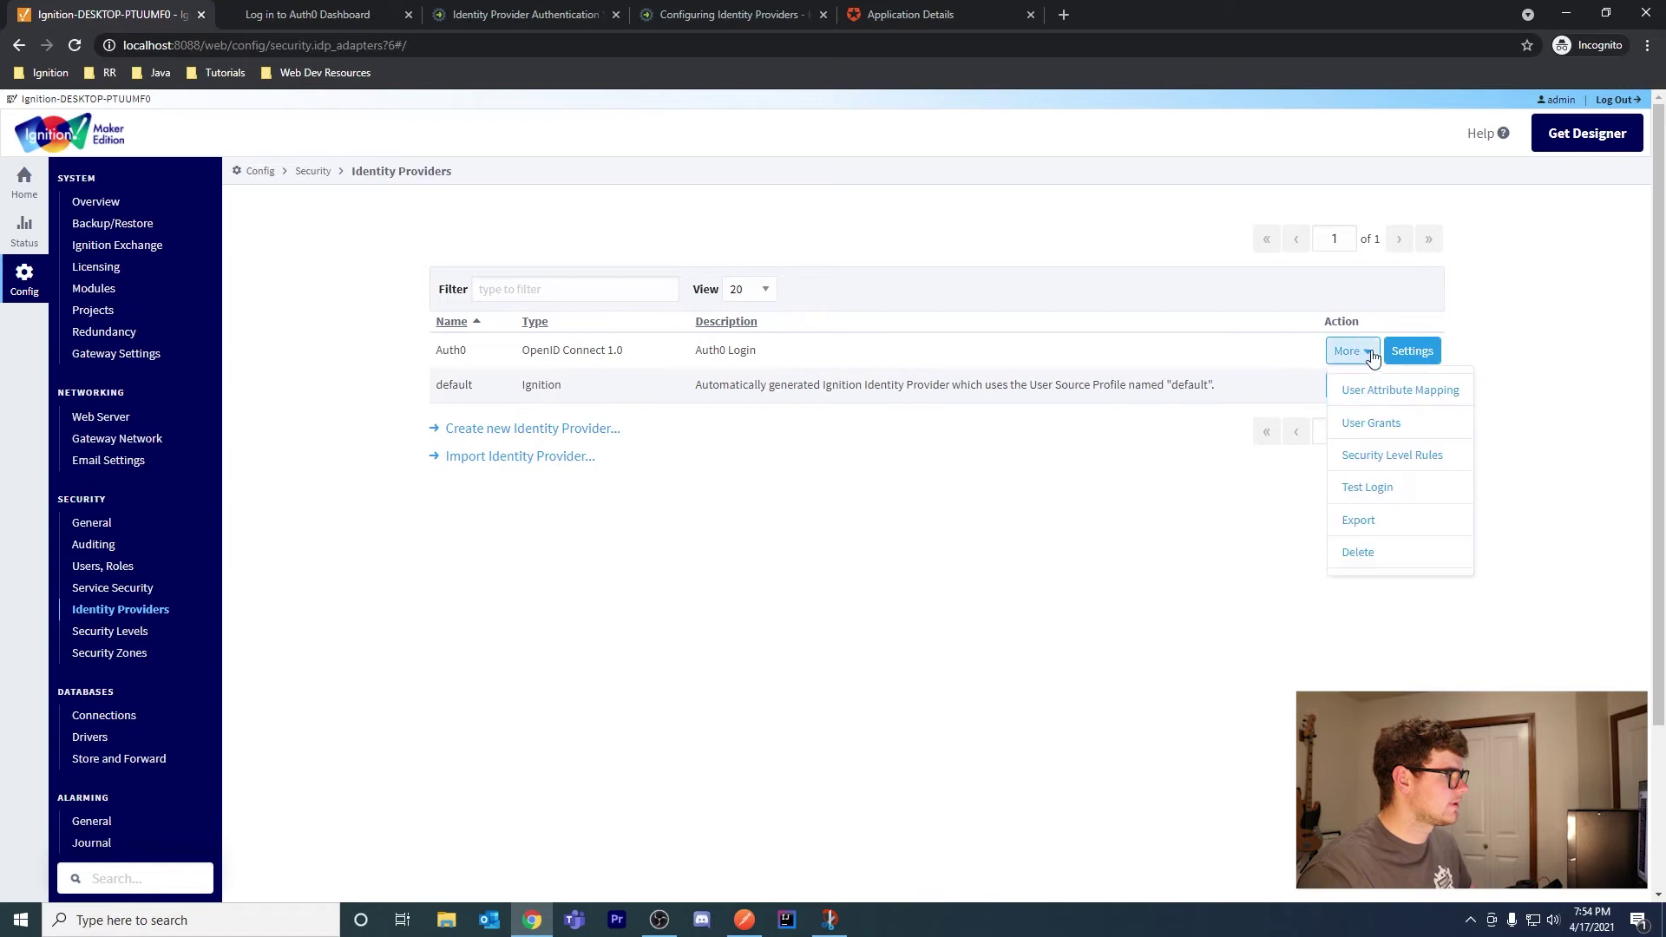
pyautogui.click(1410, 552)
pyautogui.click(903, 446)
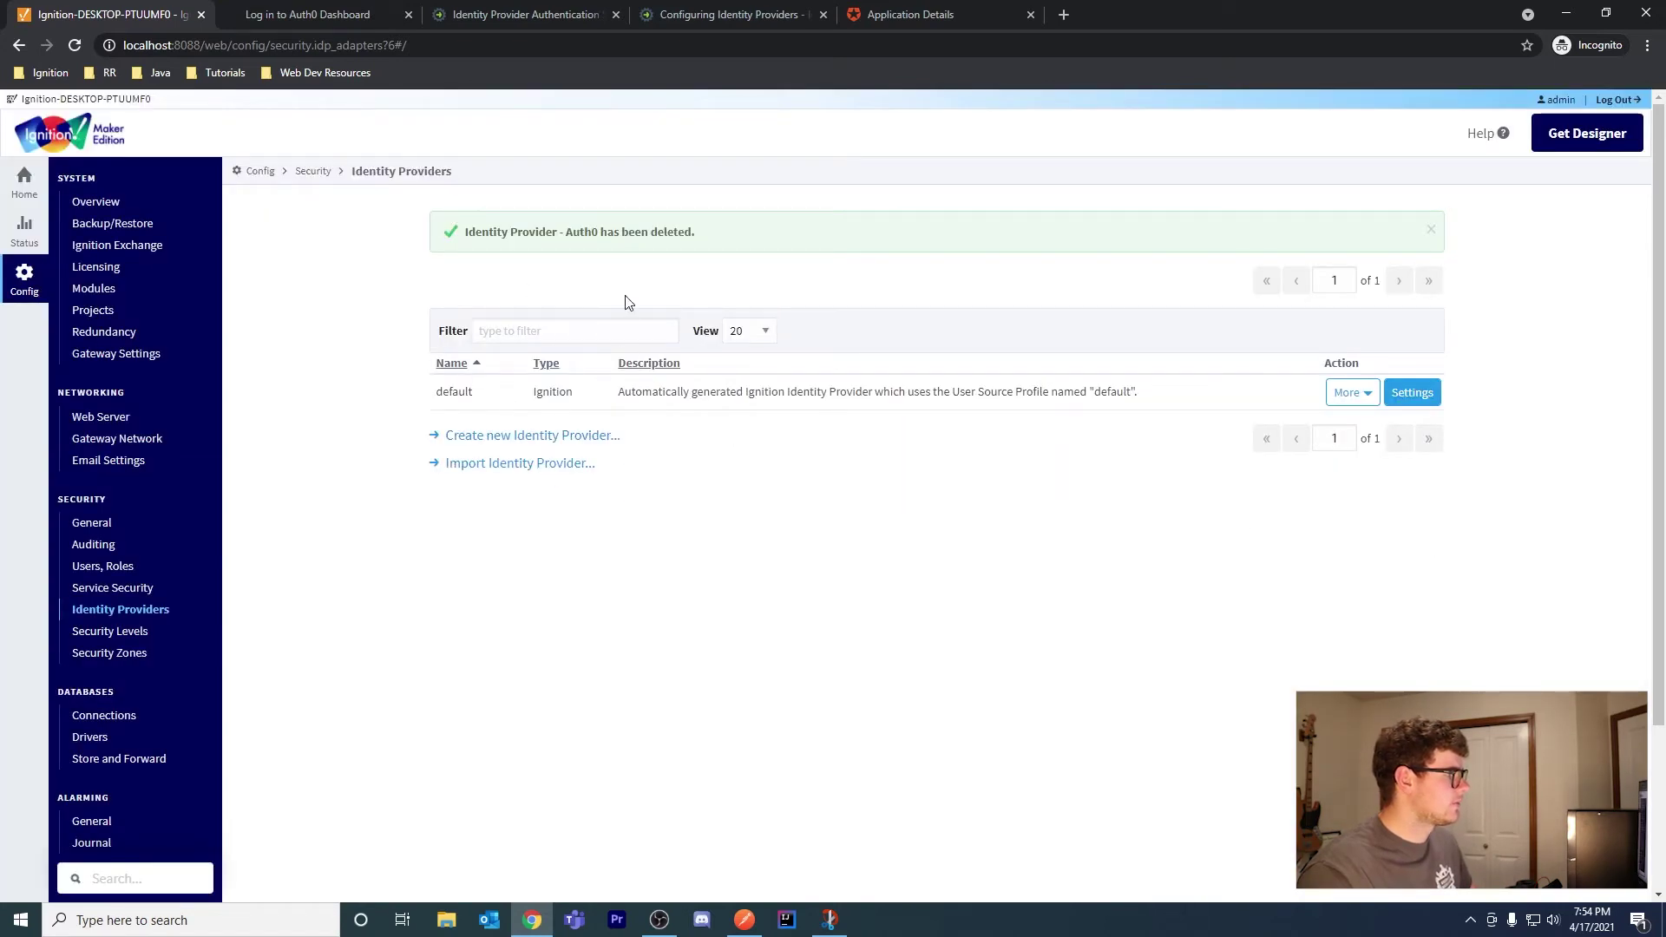
pyautogui.click(570, 440)
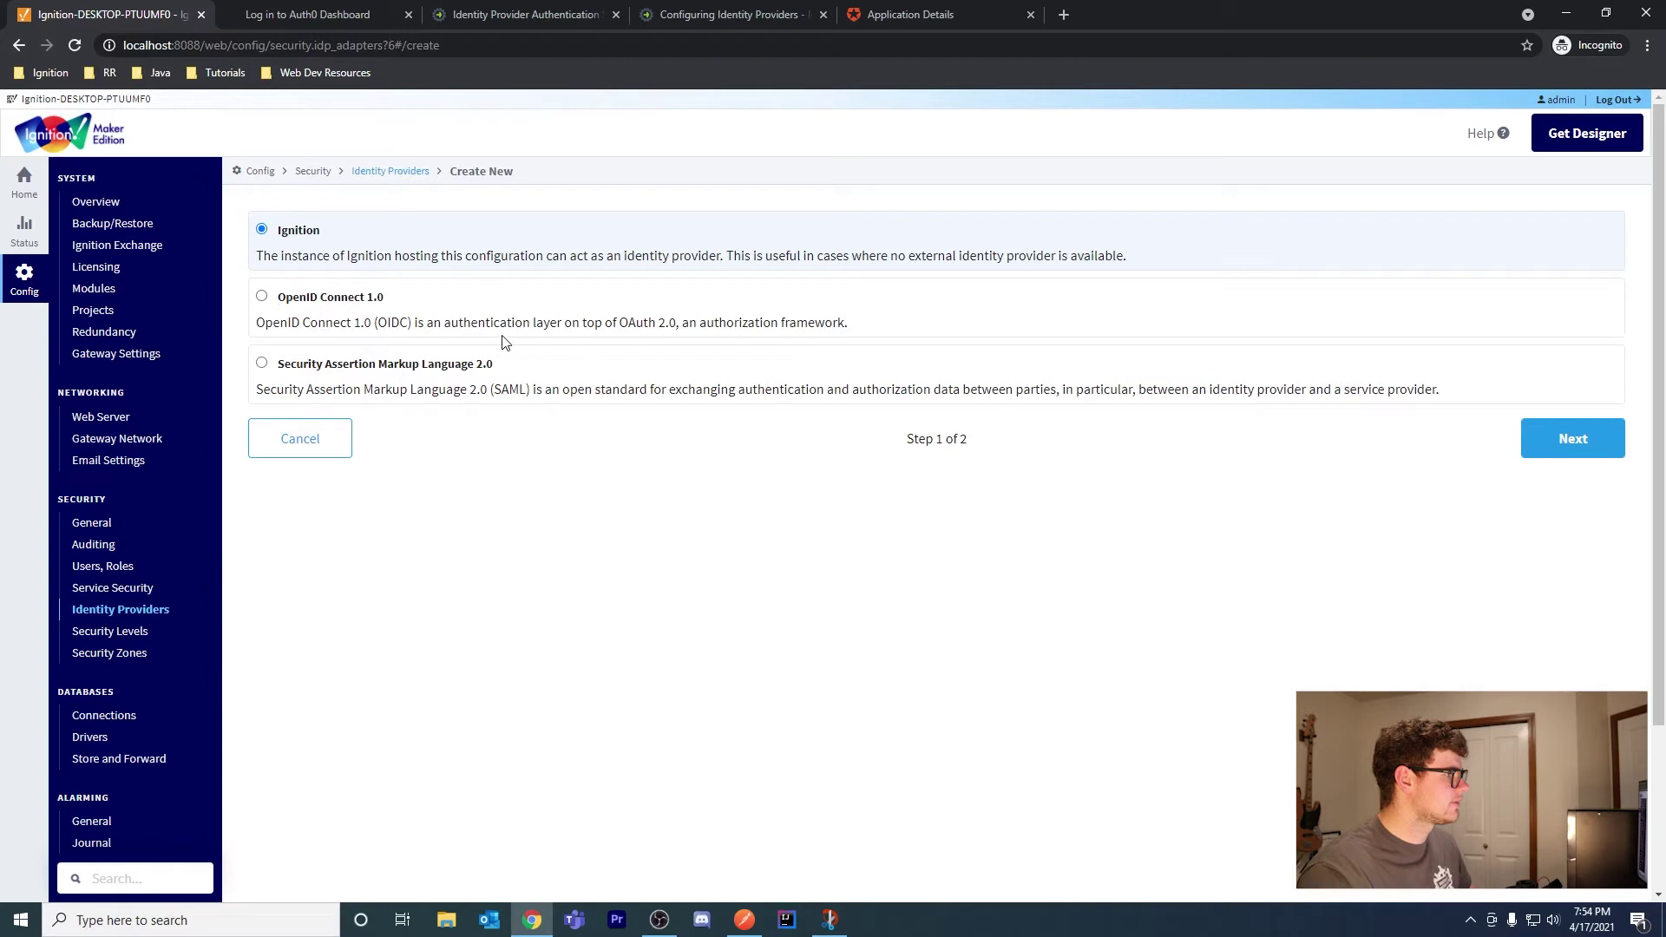
# Choose OpenID Connect 1.0 as the new identity provider type
pyautogui.moveTo(614, 323); pyautogui.dragTo(685, 324)
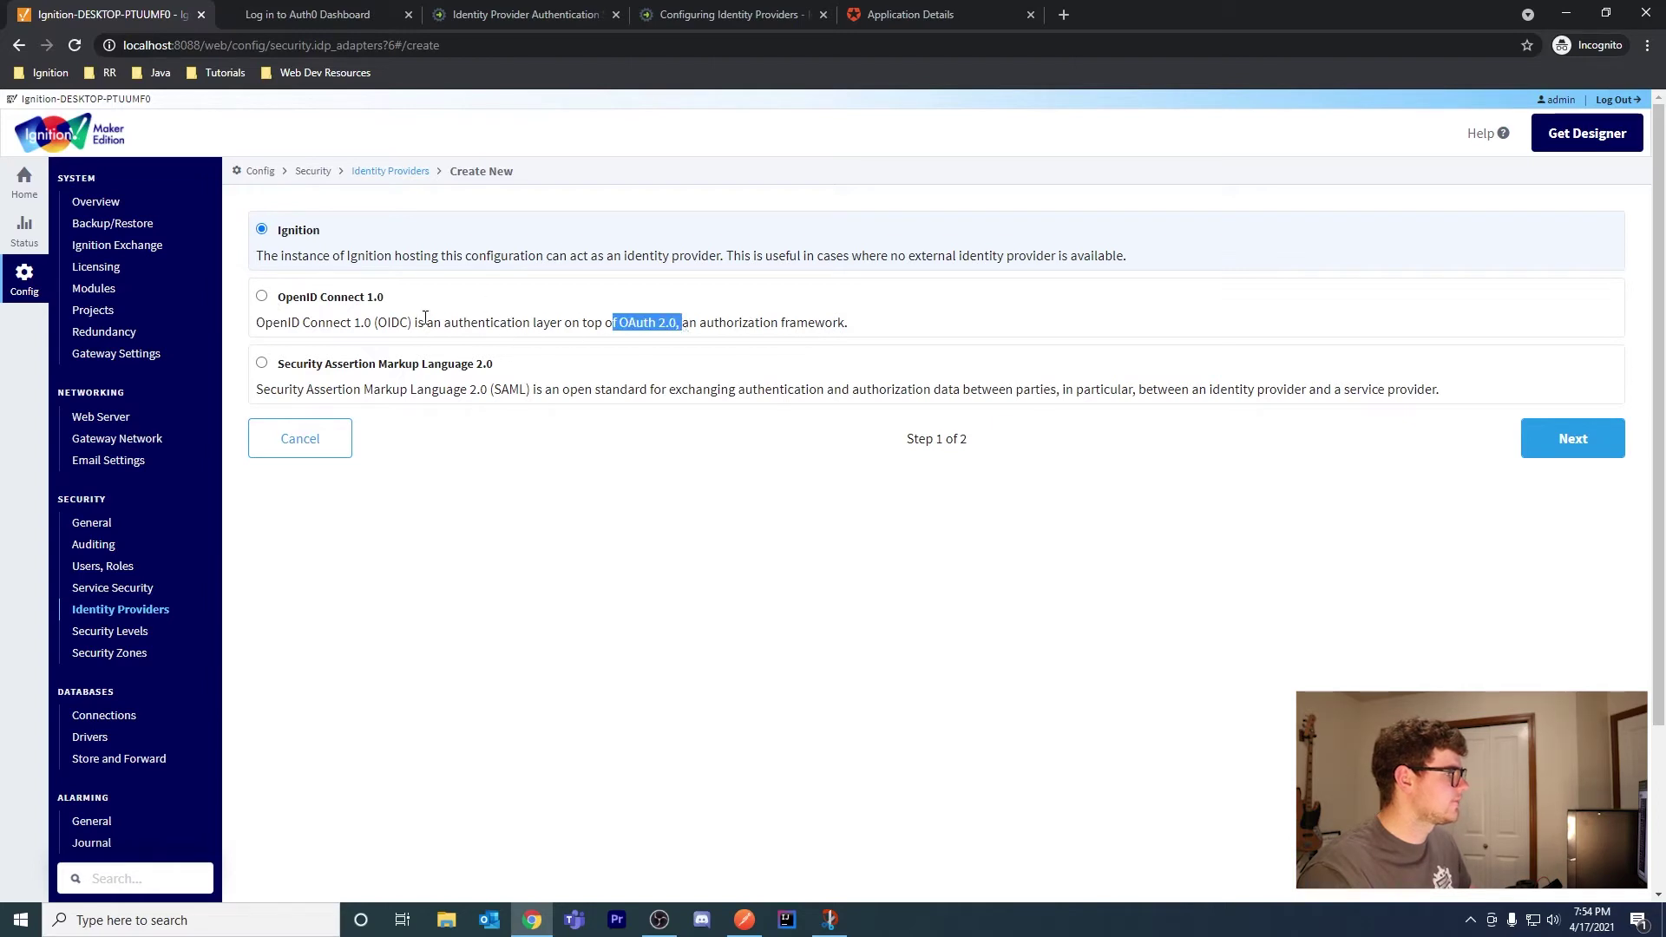
pyautogui.click(348, 309)
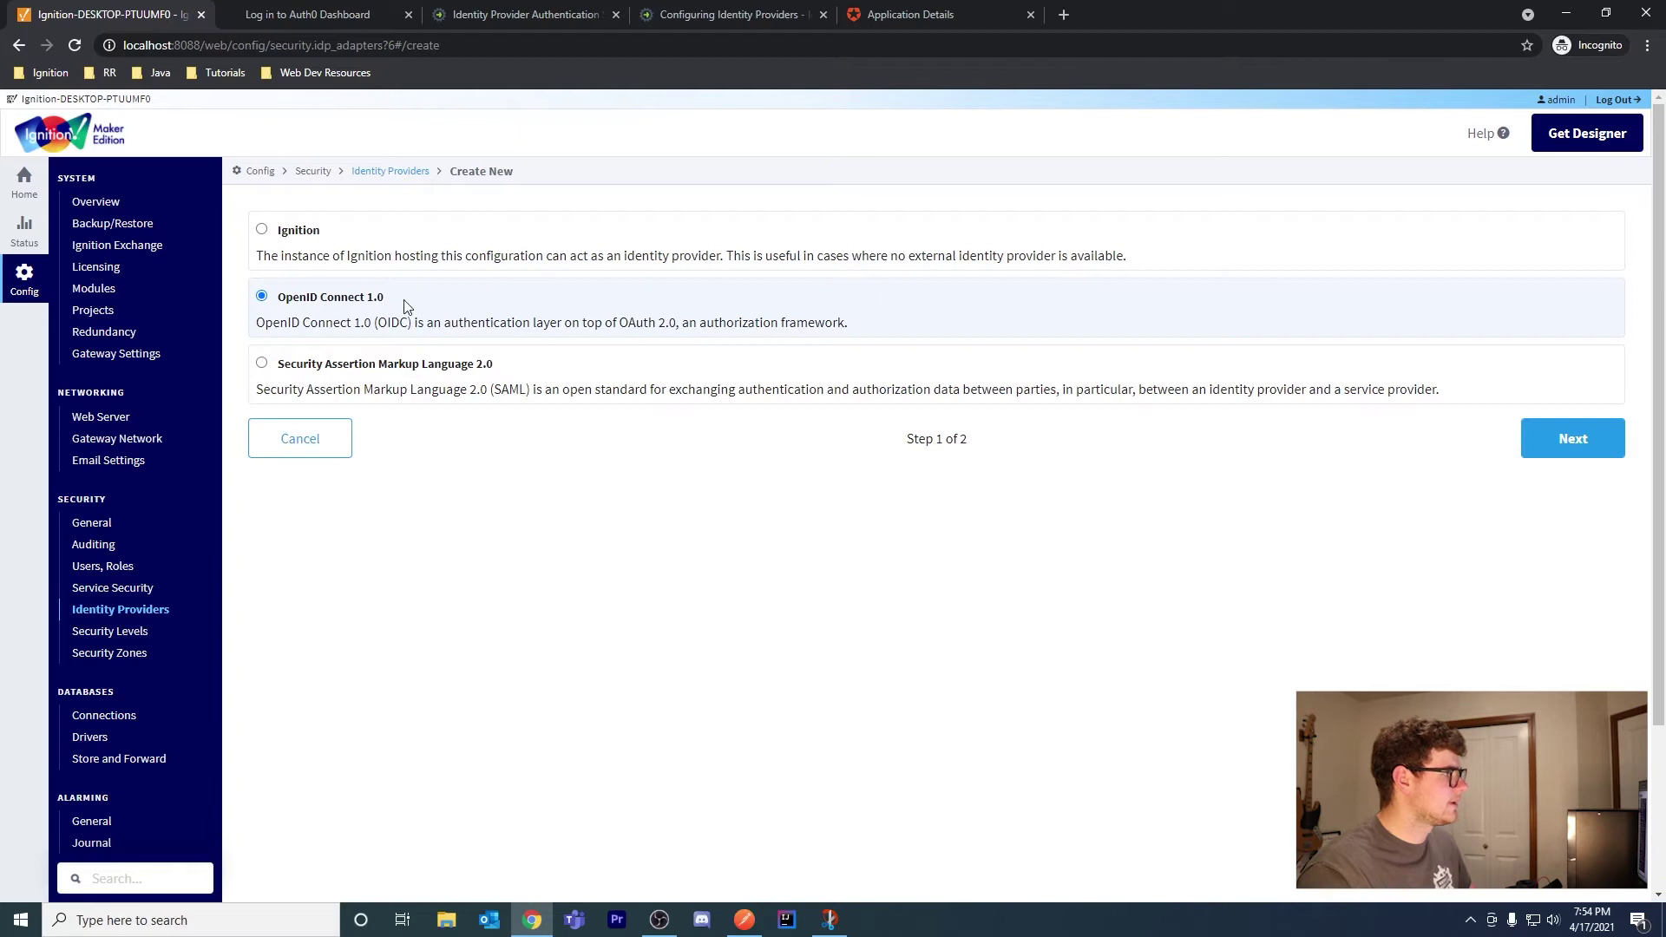
pyautogui.click(1573, 438)
# Enter name Auth0, description 'Auth0 IdP', and paste the OpenID configuration URL as metadata URL
pyautogui.click(439, 269)
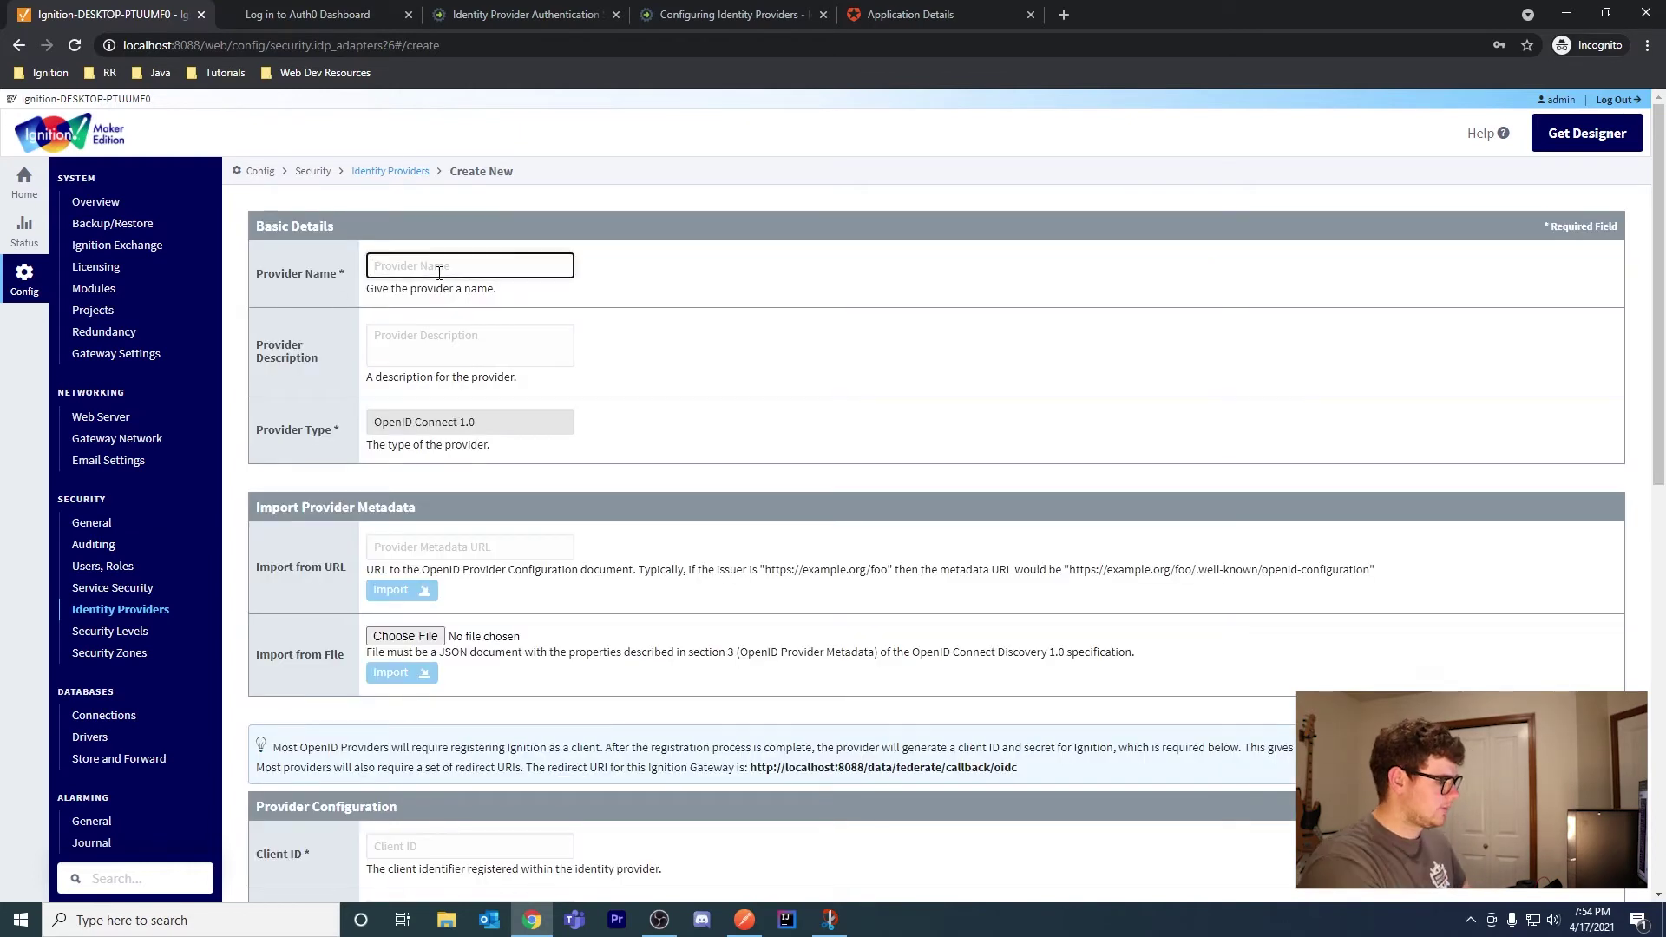
pyautogui.write('Auth')
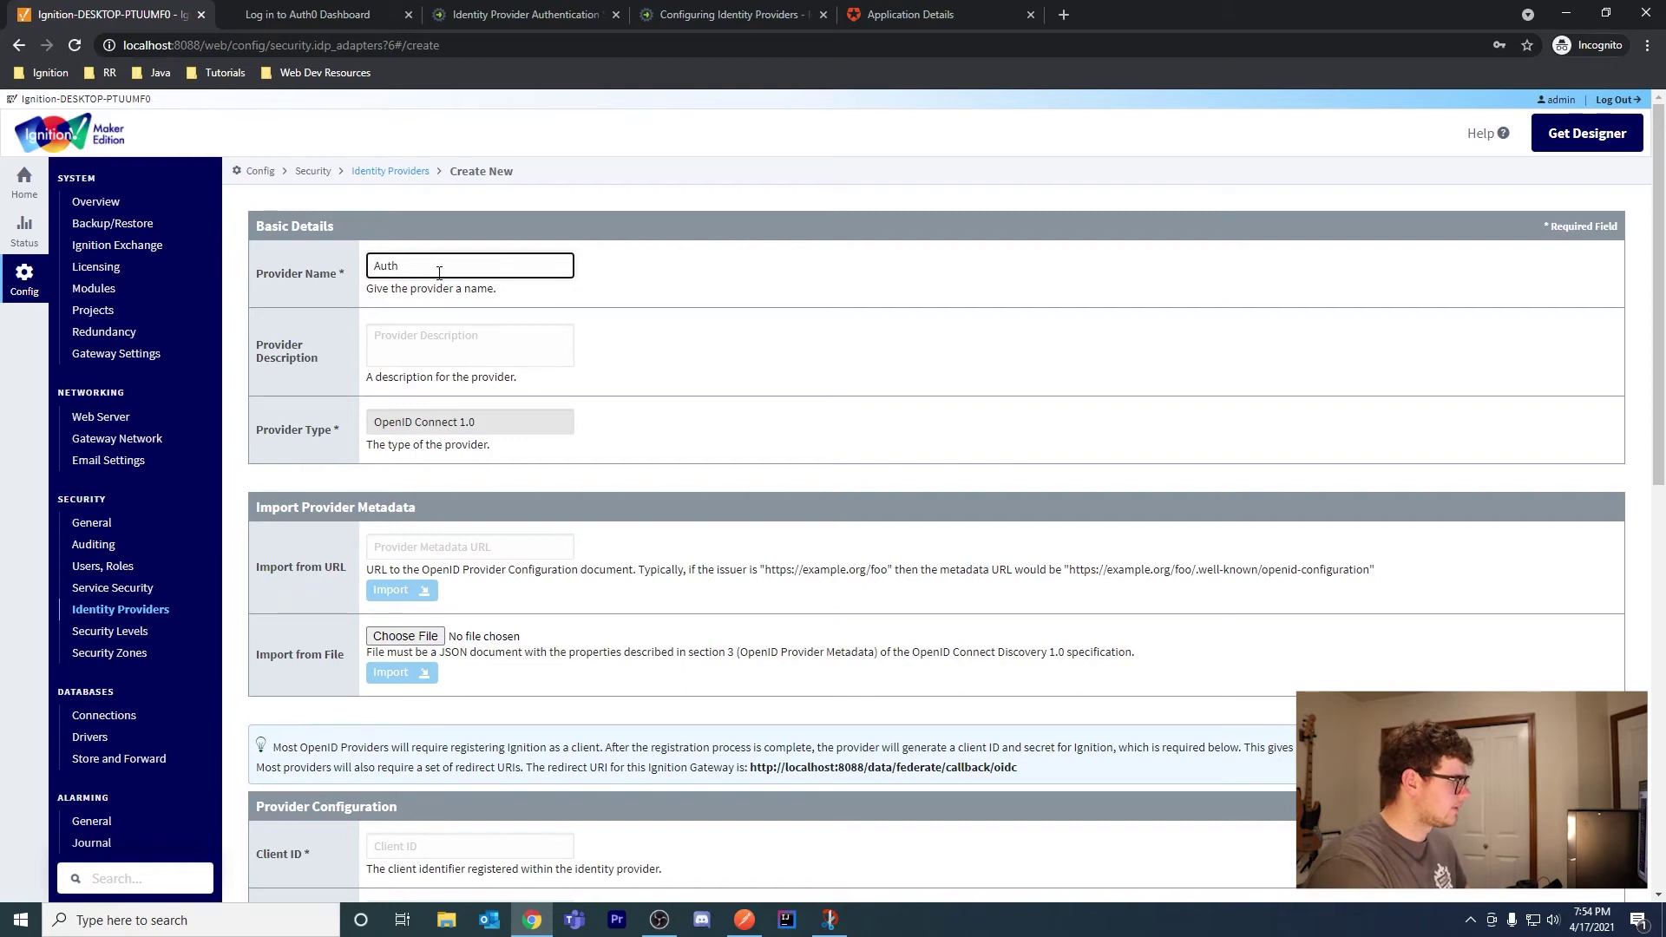
pyautogui.write('o)')
pyautogui.write('0')
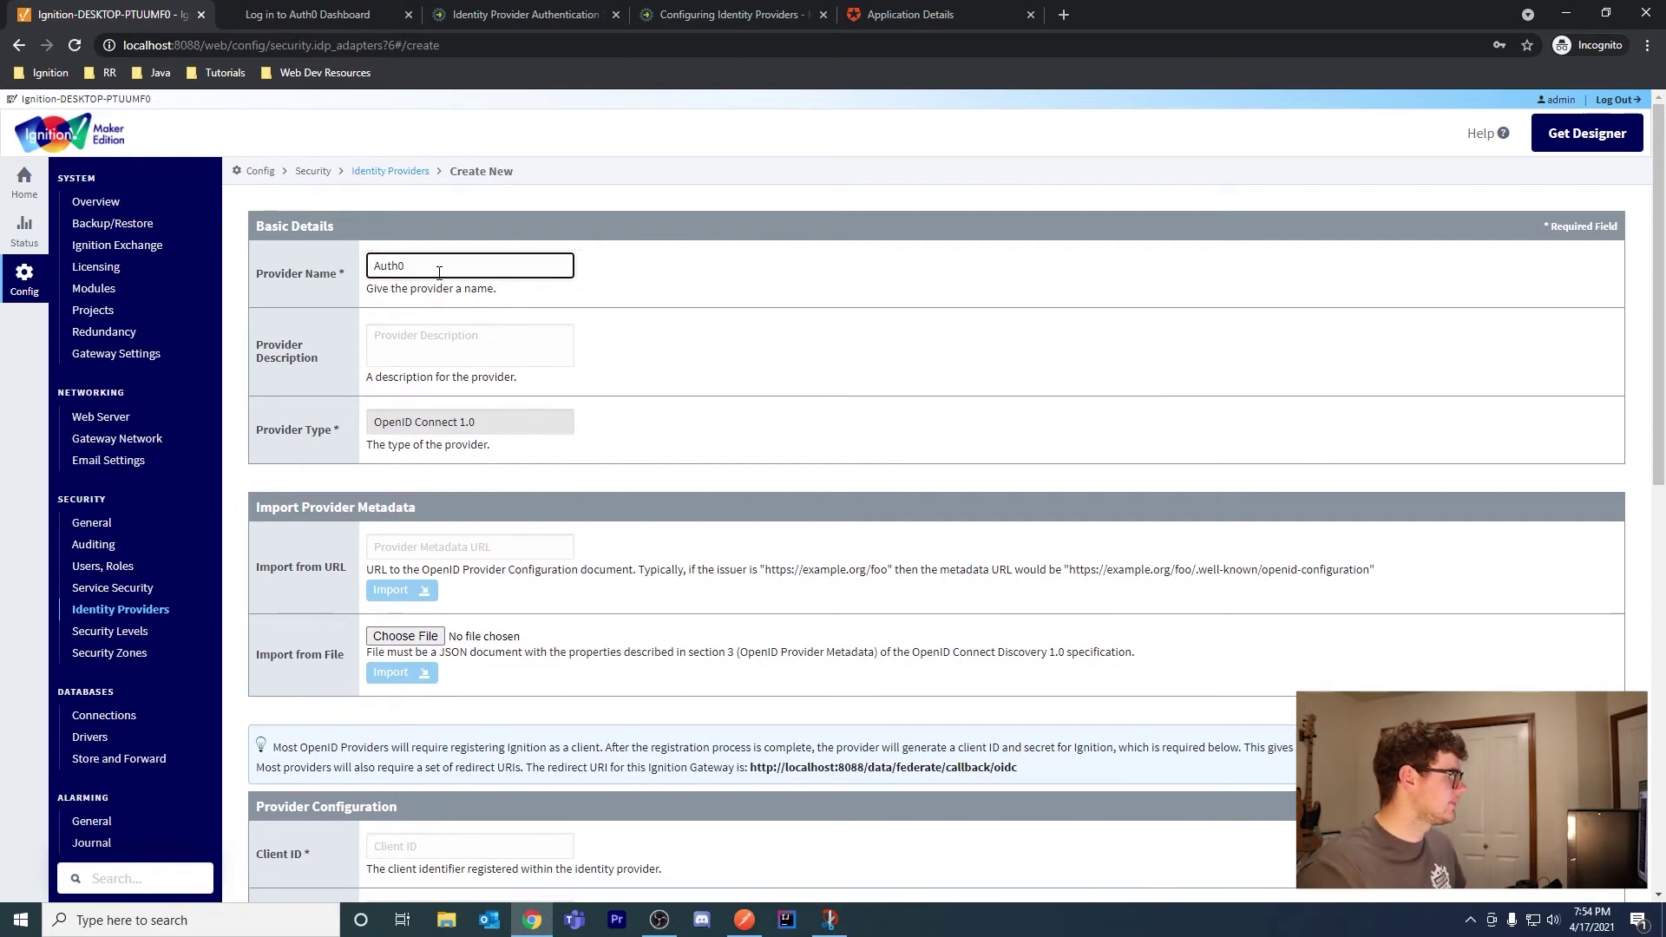
pyautogui.click(479, 336)
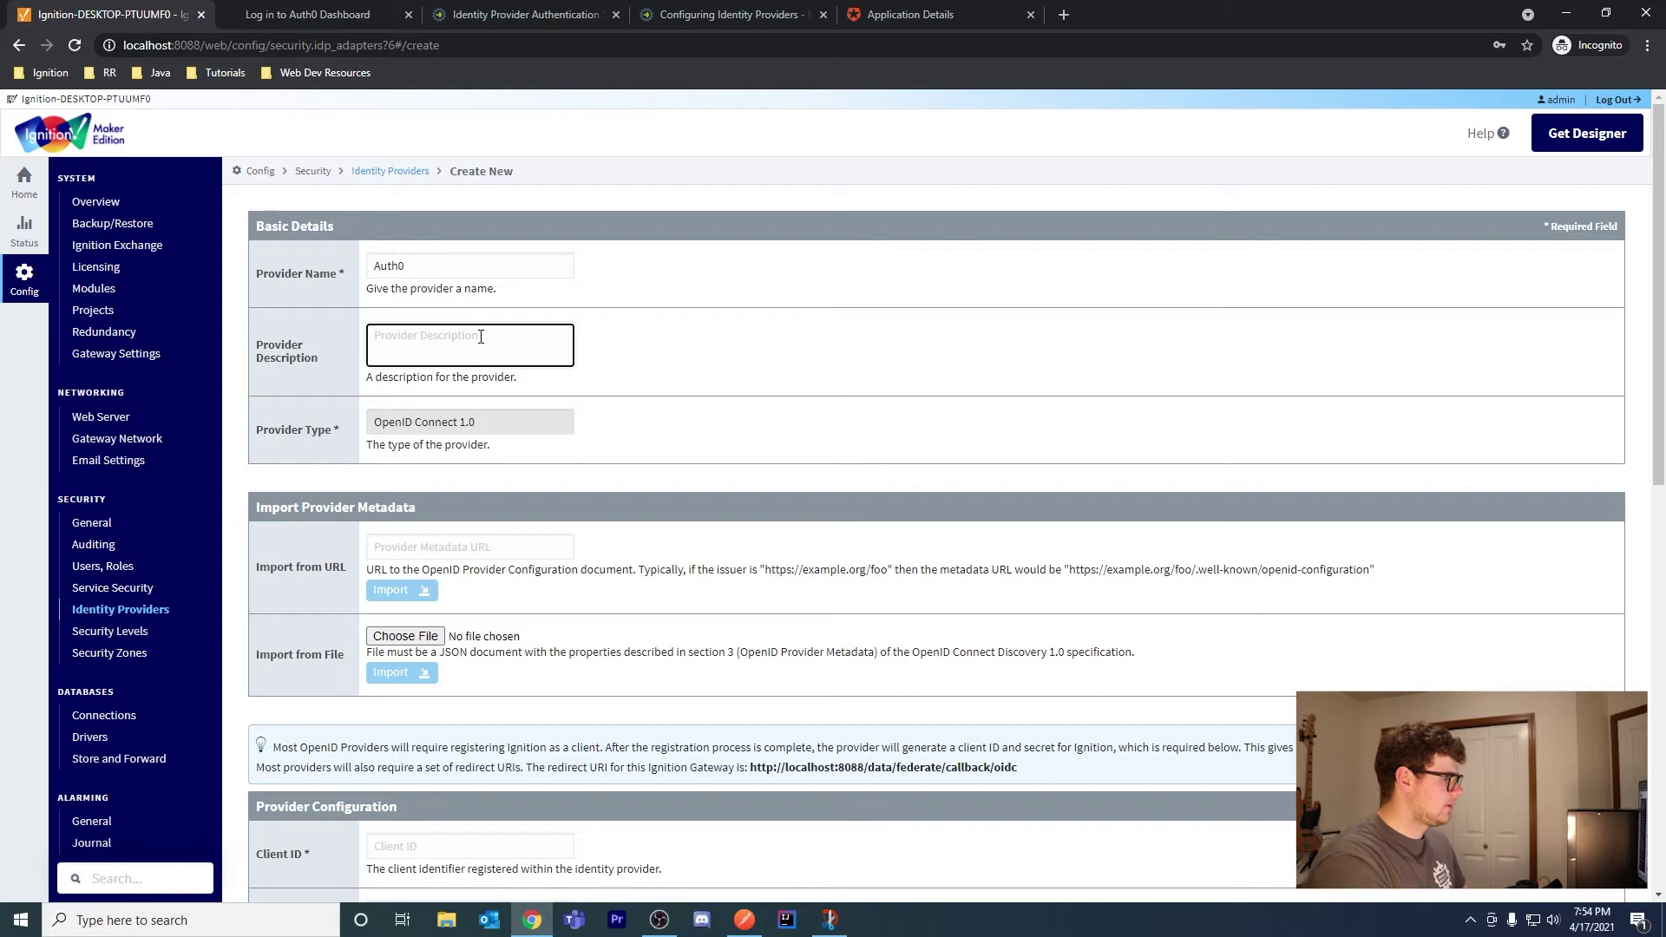
pyautogui.write('Auth0')
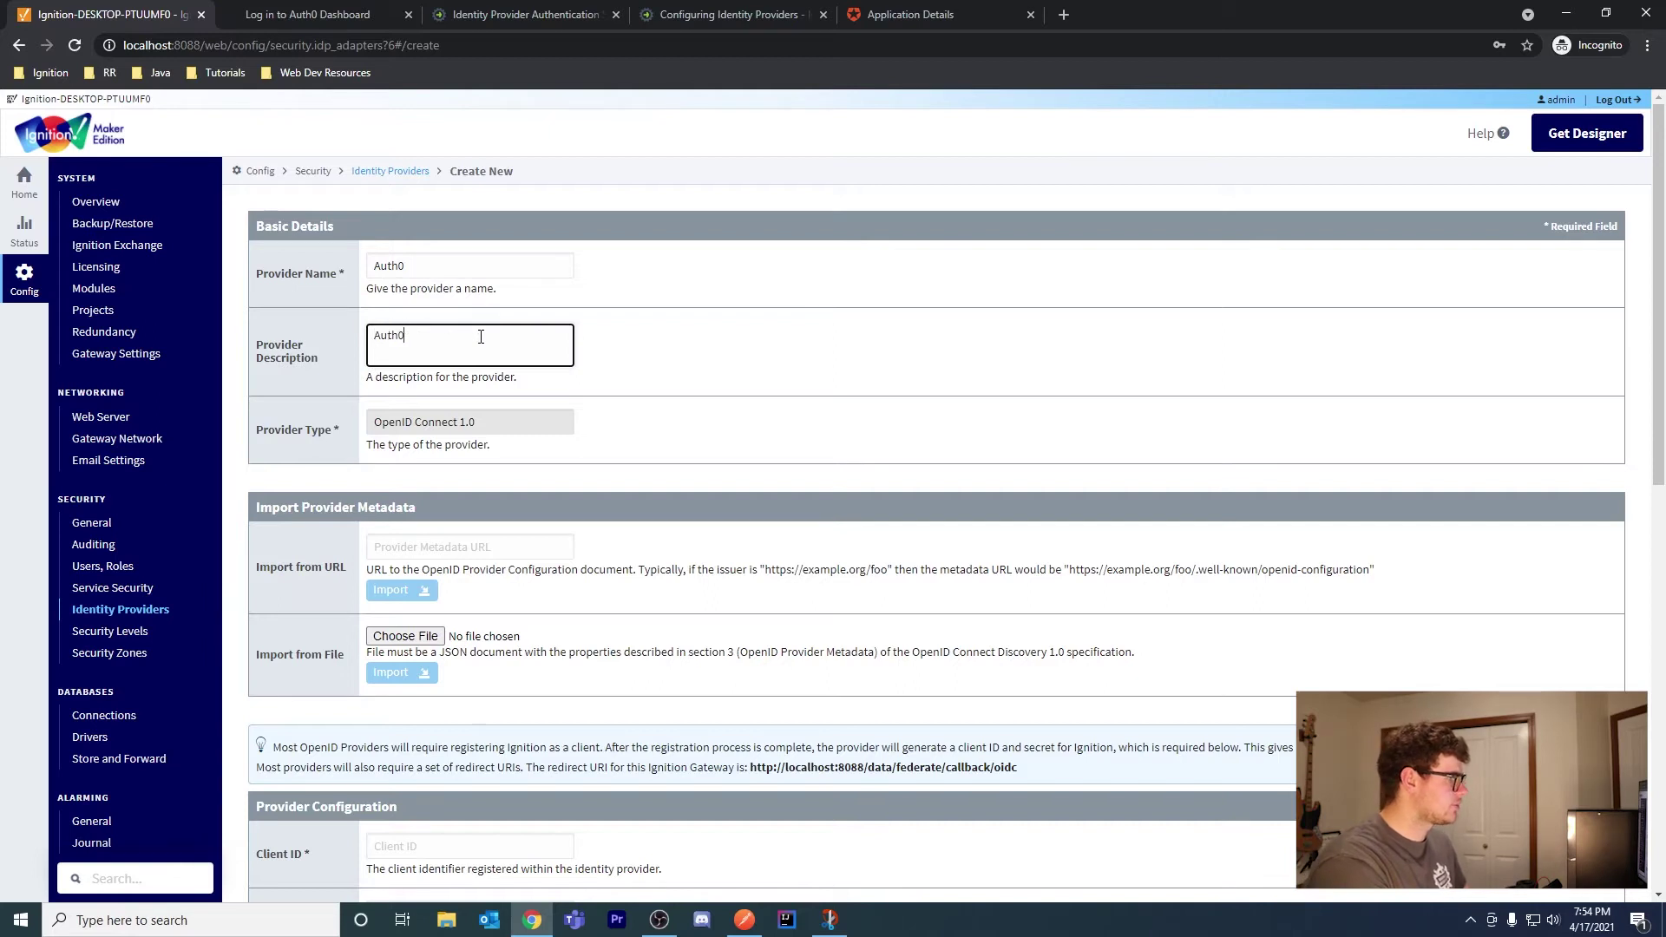
pyautogui.write(' IdP')
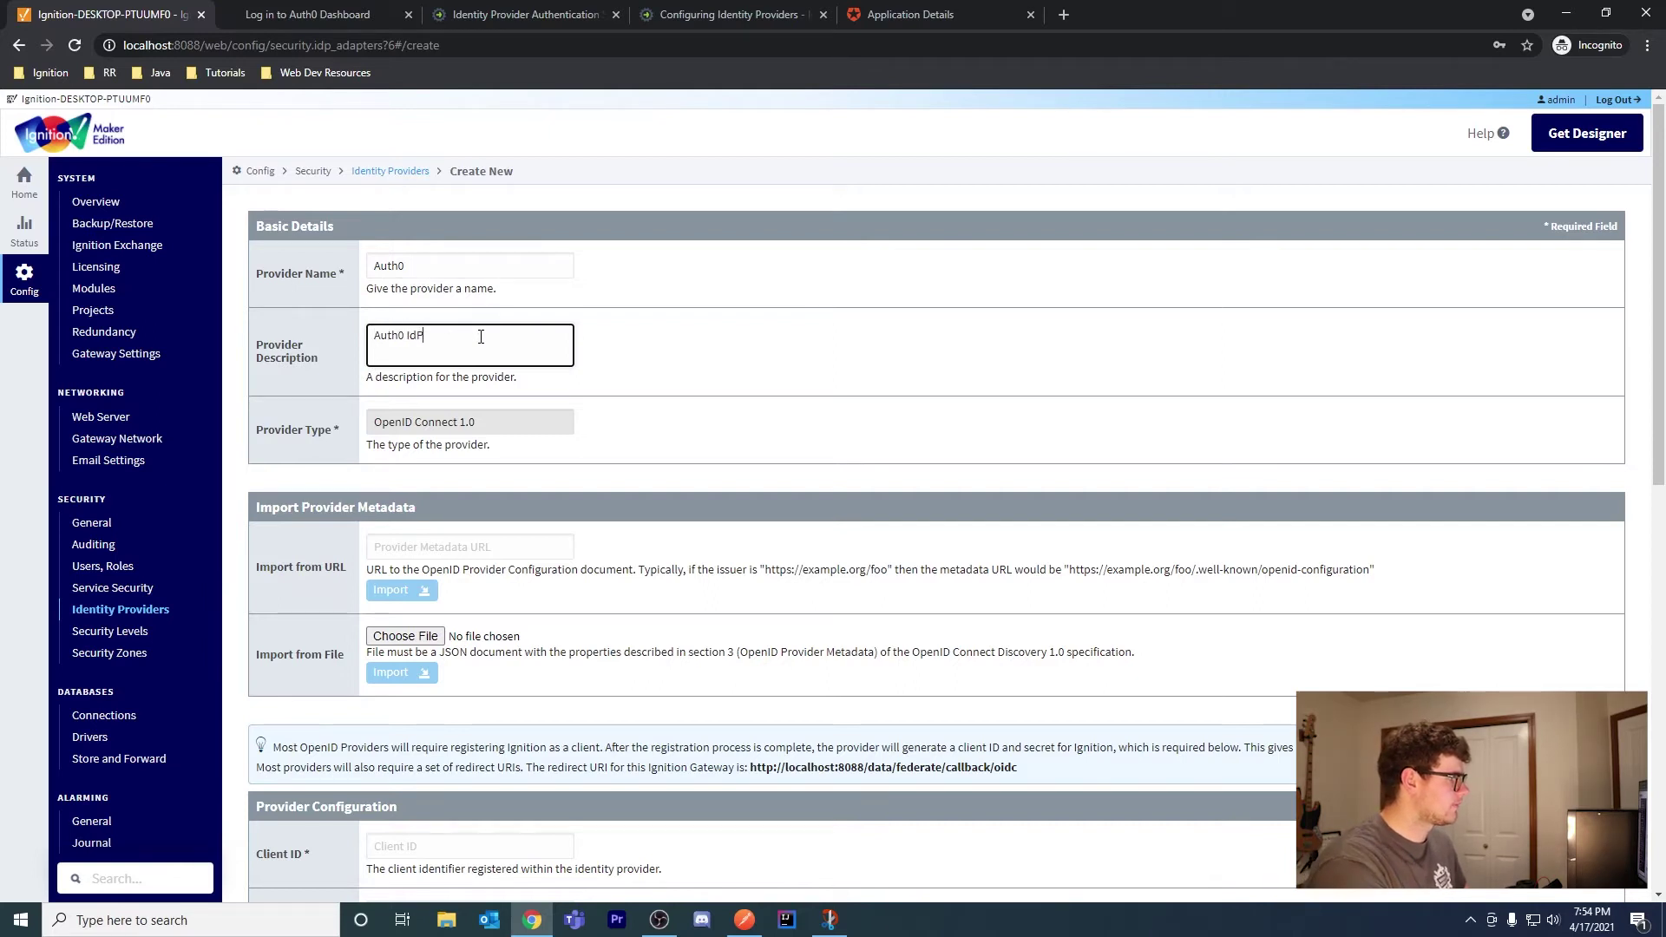
pyautogui.scroll(-5, 535, 439)
pyautogui.scroll(4, 535, 439)
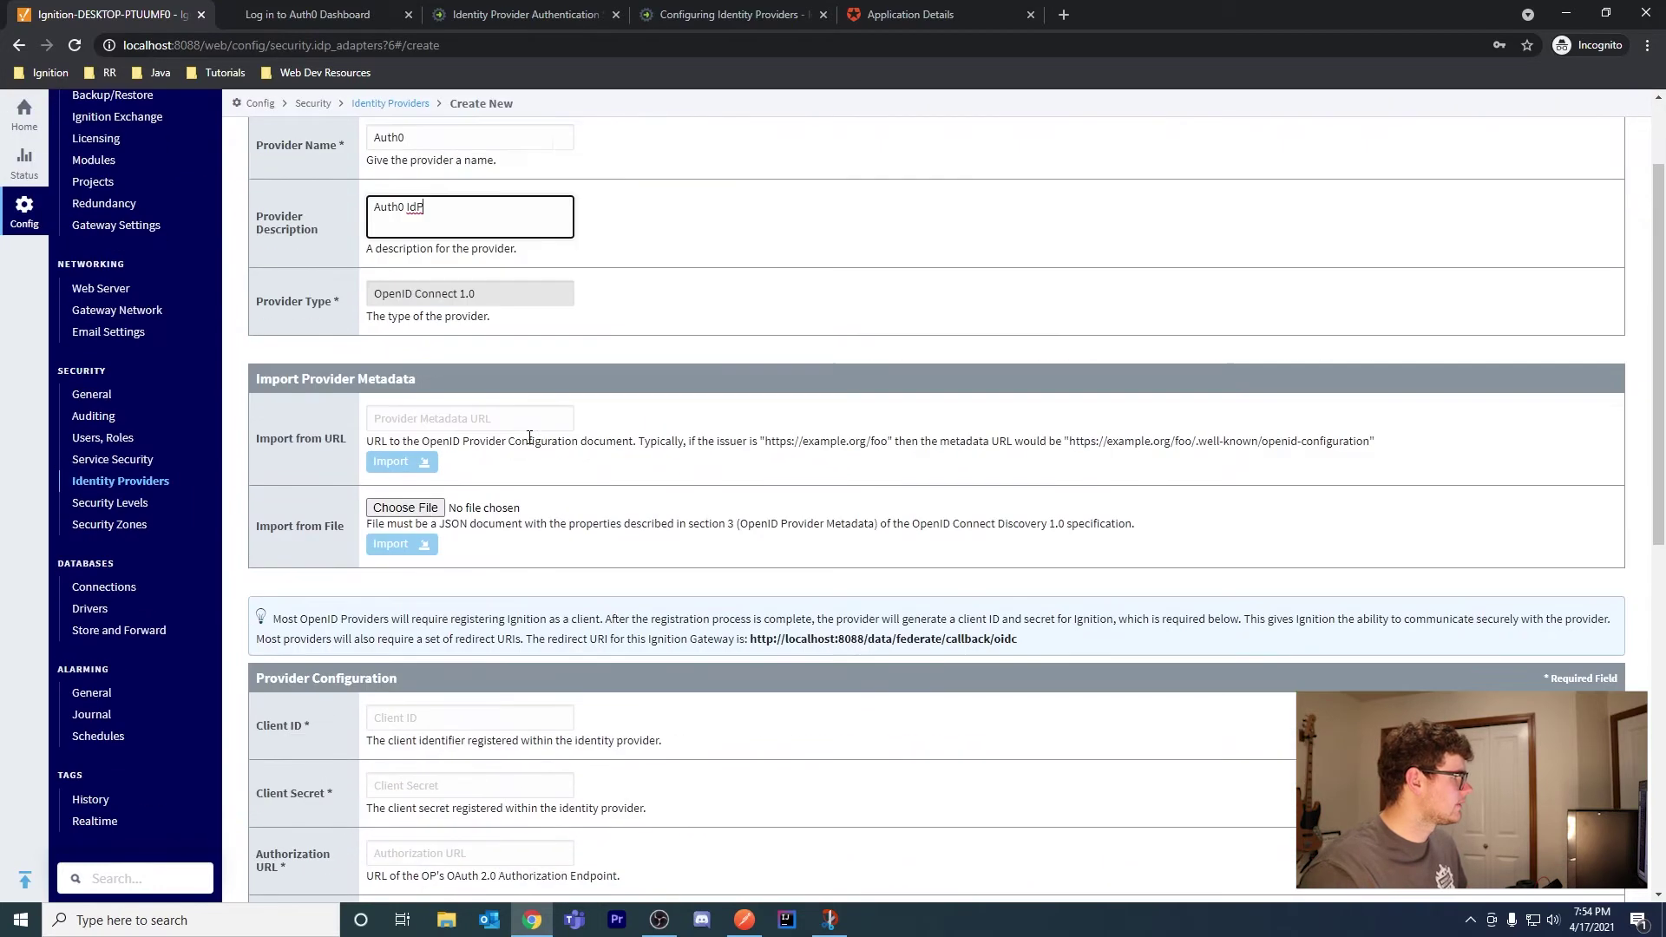
pyautogui.click(460, 459)
pyautogui.hotkey('ctrl', 'v')
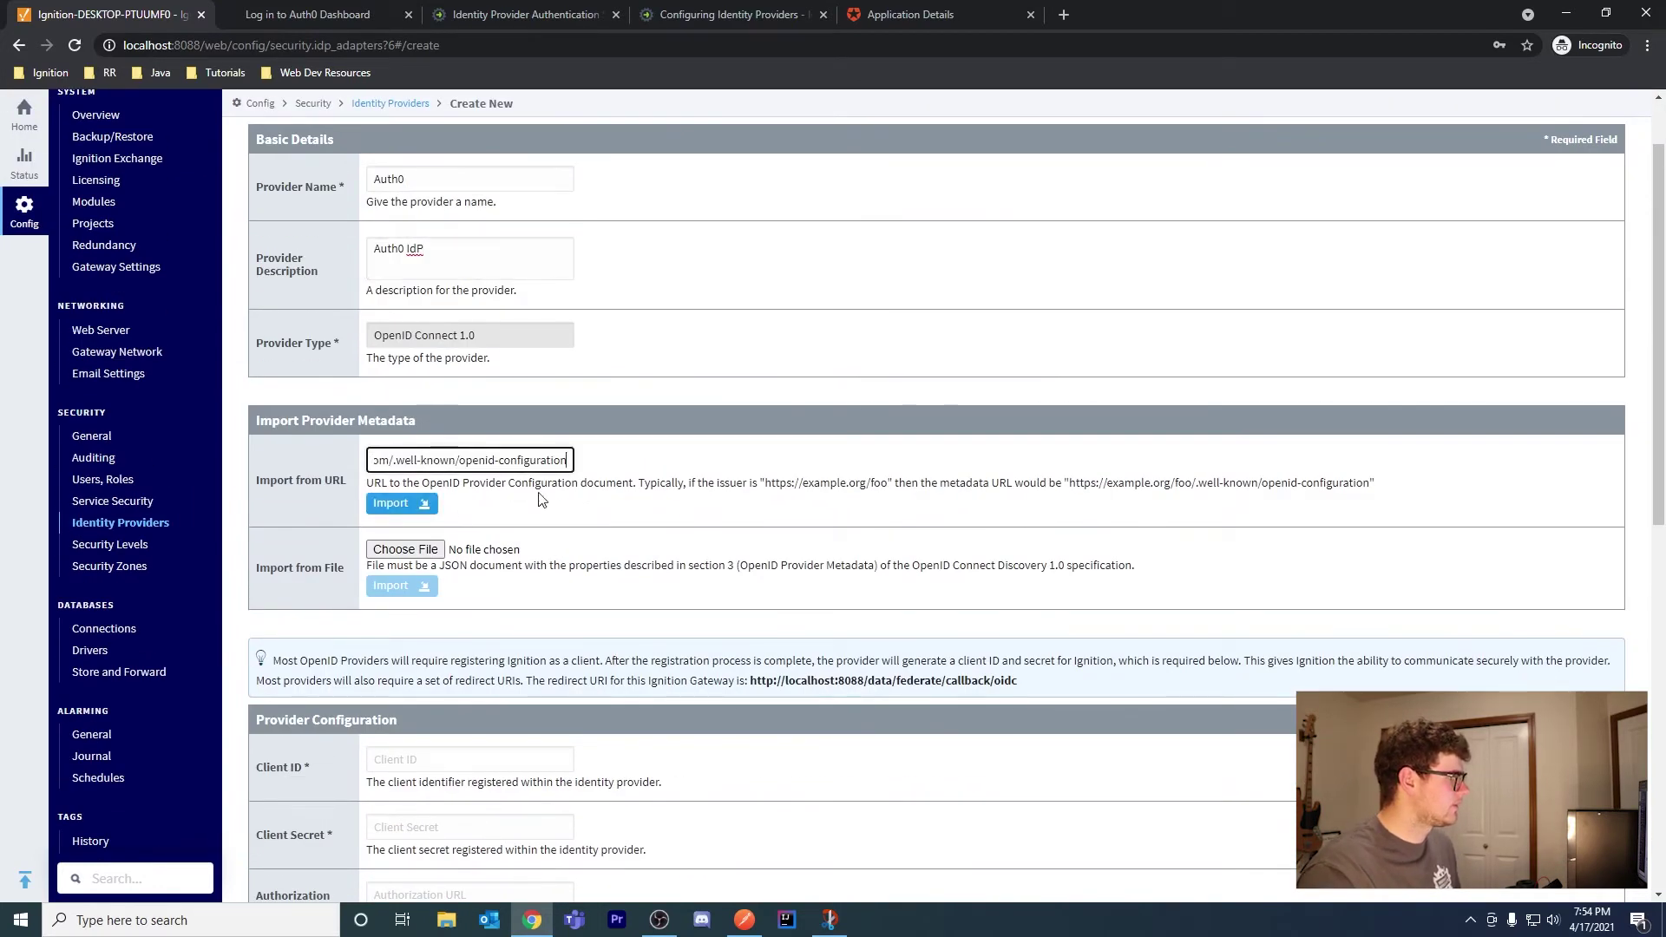
pyautogui.moveTo(494, 464); pyautogui.dragTo(345, 465)
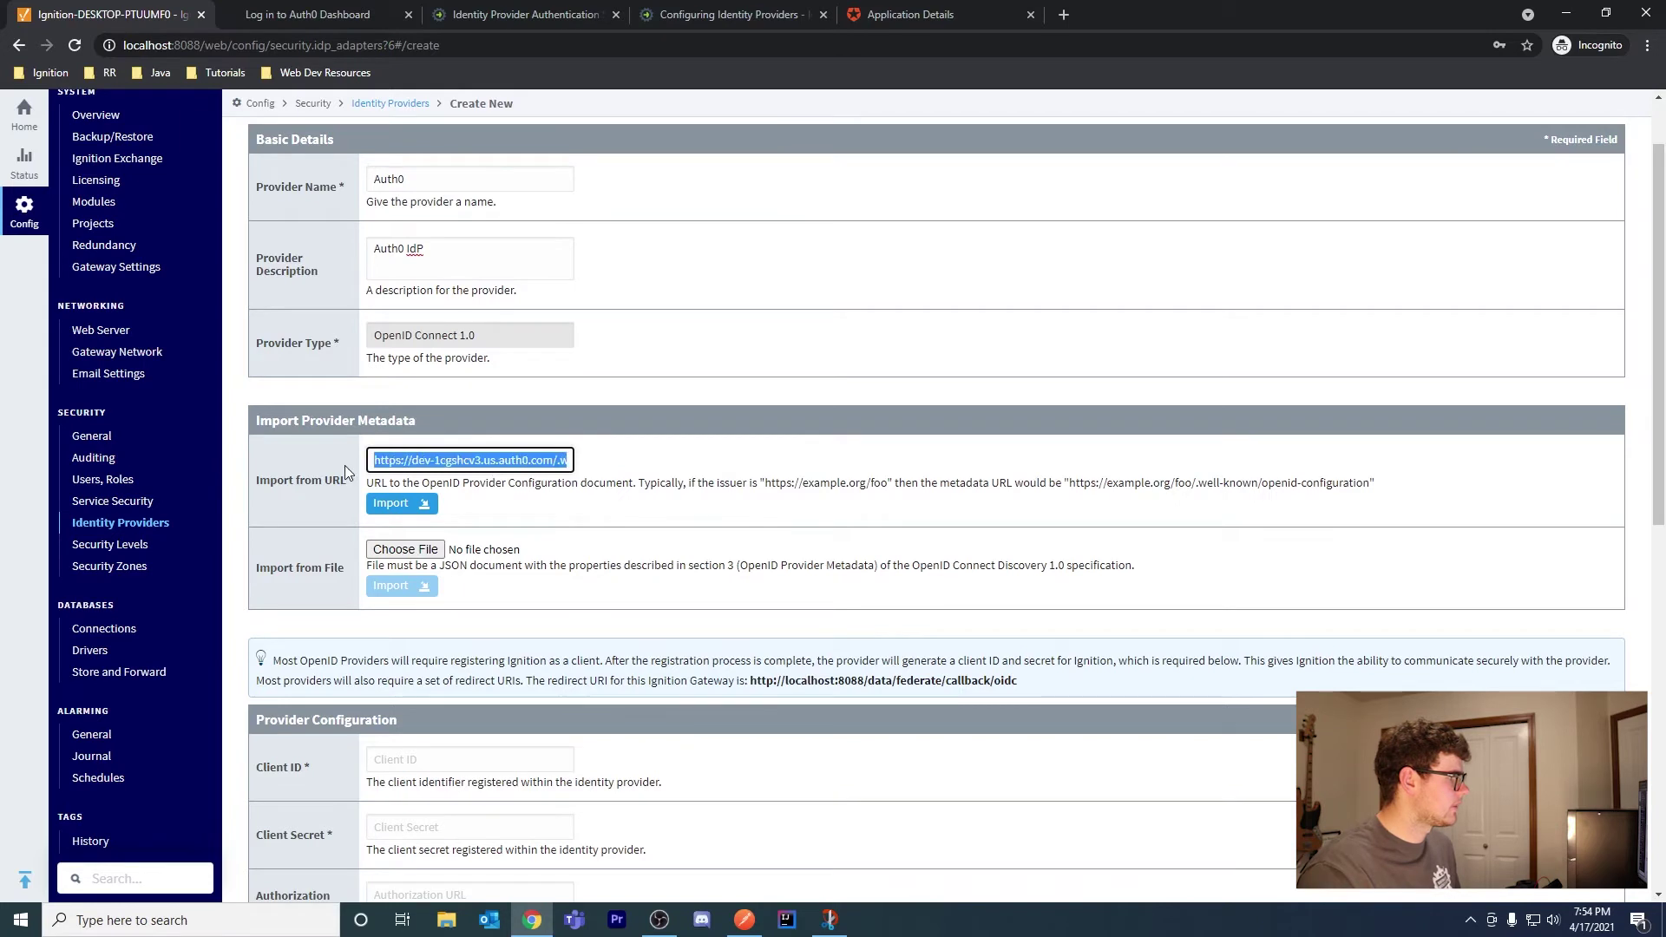
pyautogui.click(939, 24)
# Re-expand Advanced Settings to recheck IgnitionIdP's OpenID Configuration endpoint URL
pyautogui.scroll(20, 833, 642)
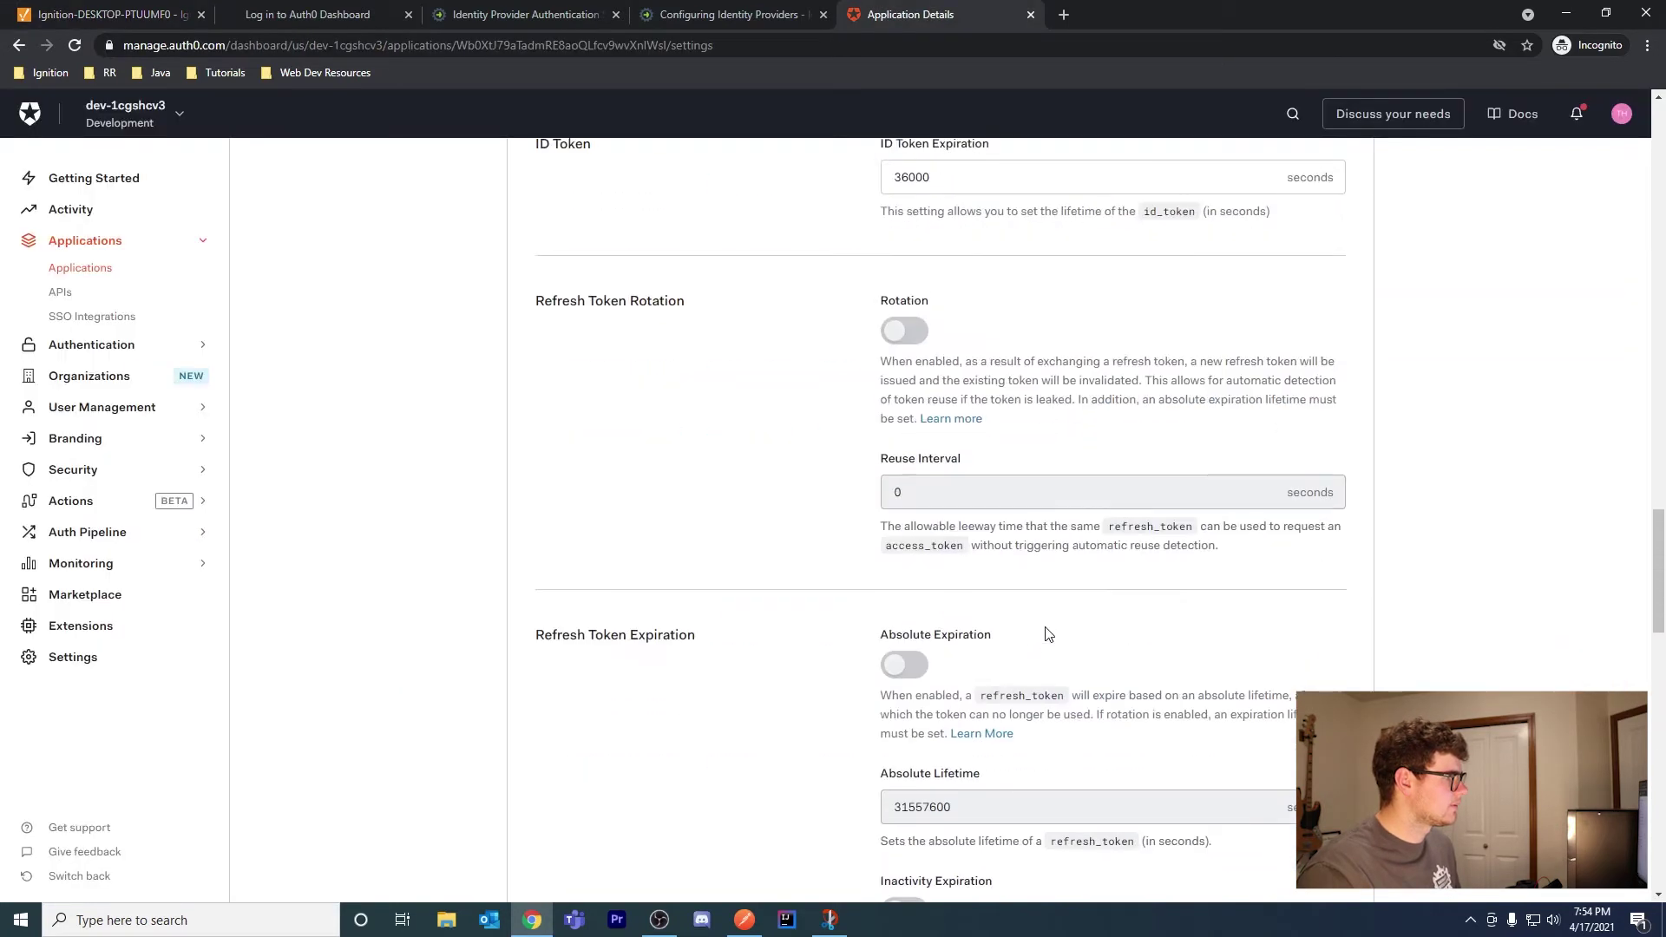
pyautogui.scroll(10, 872, 720)
pyautogui.scroll(-20, 1357, 607)
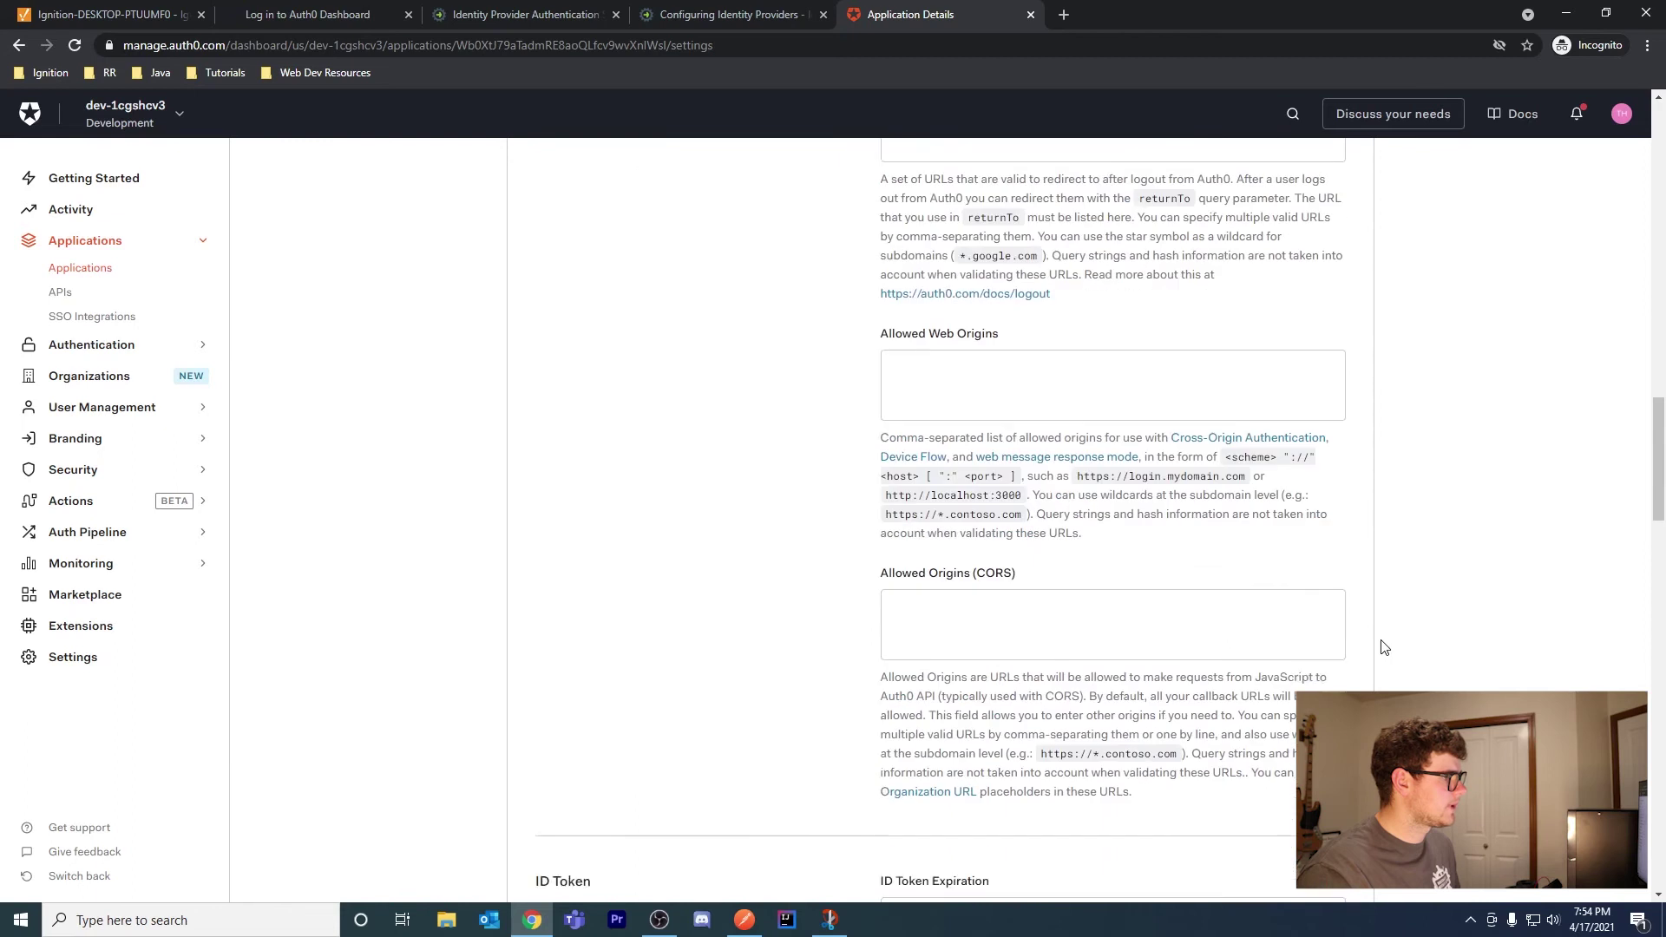
pyautogui.scroll(-9, 1142, 525)
pyautogui.scroll(6, 773, 473)
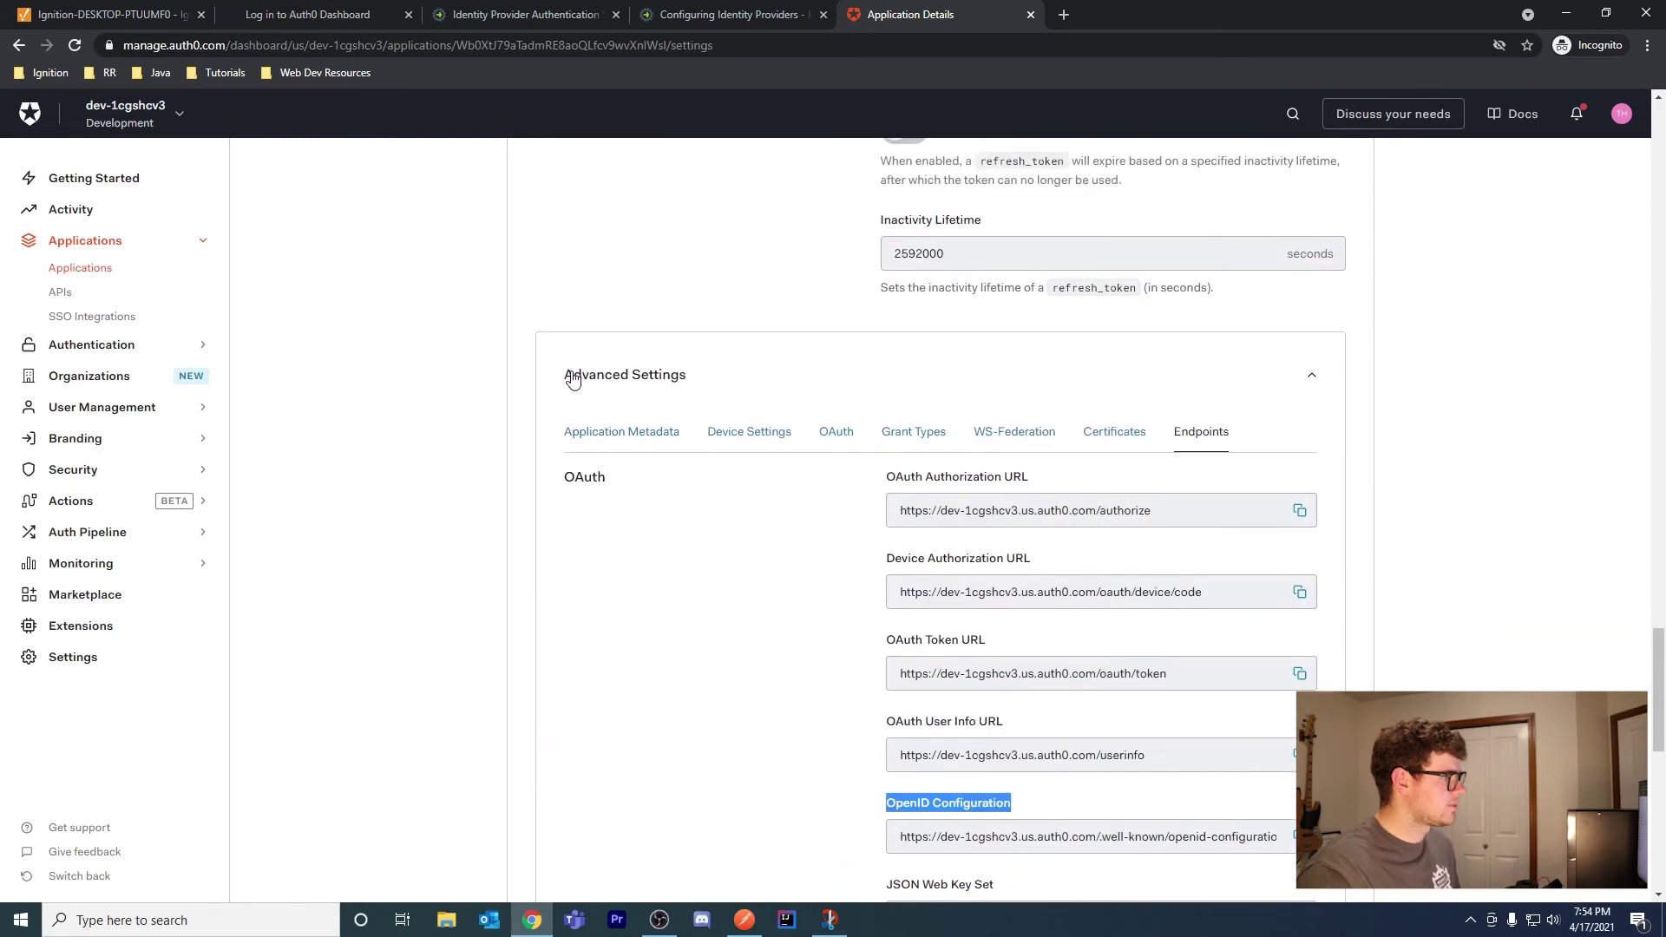
pyautogui.click(699, 379)
pyautogui.click(721, 458)
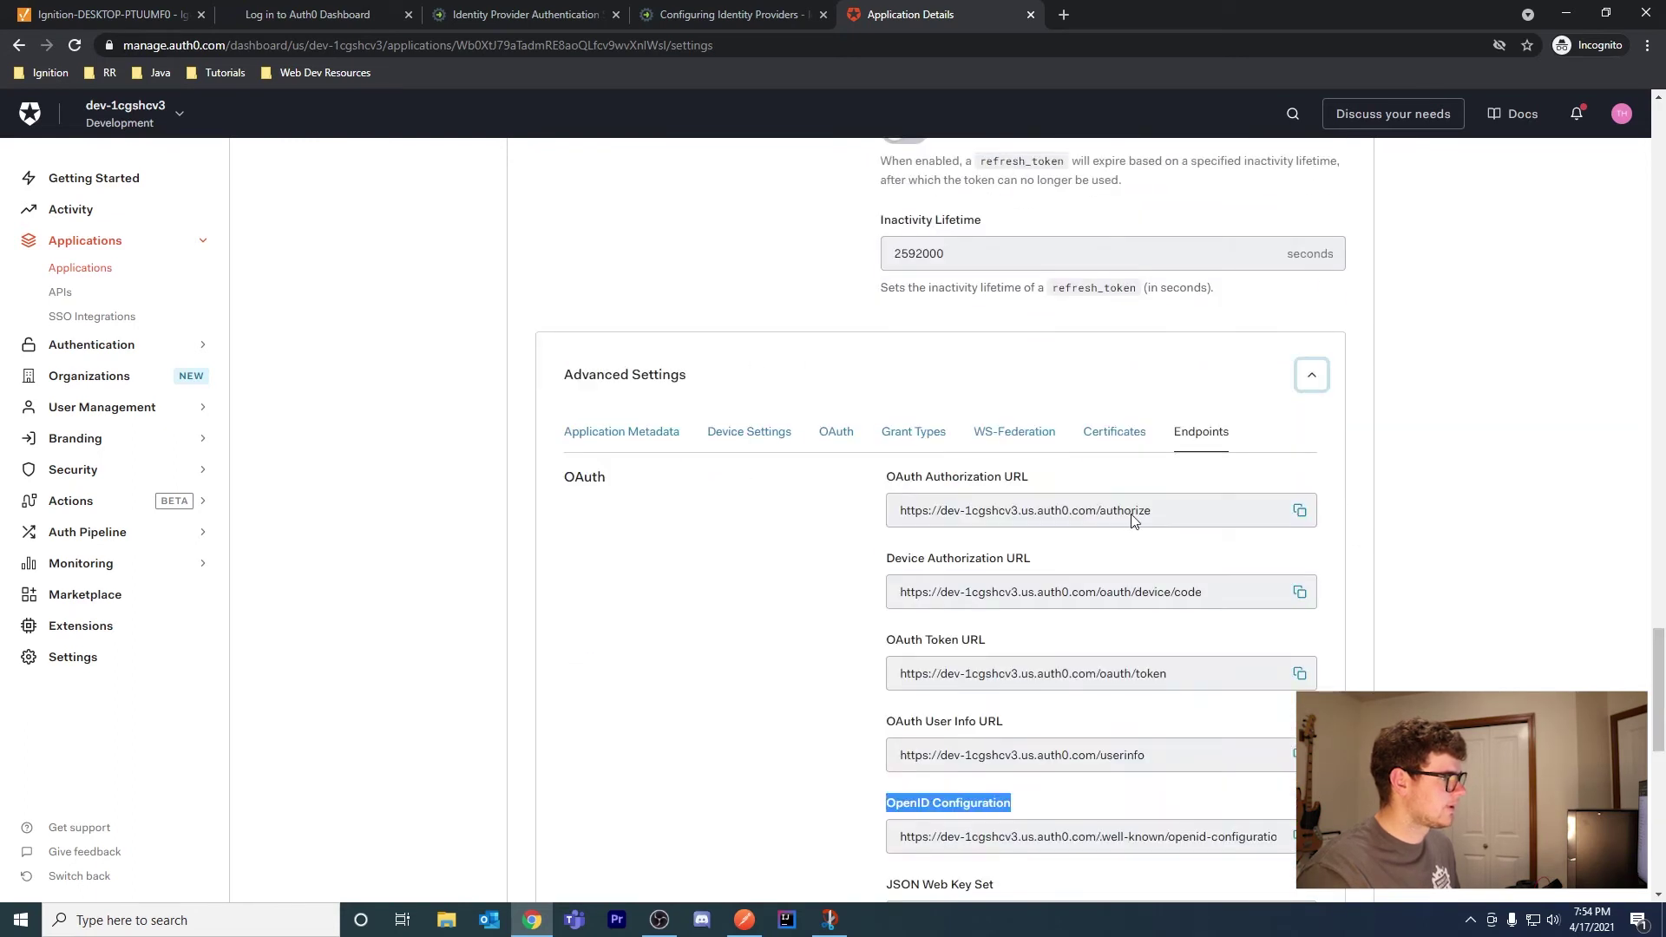
pyautogui.scroll(-3, 1101, 696)
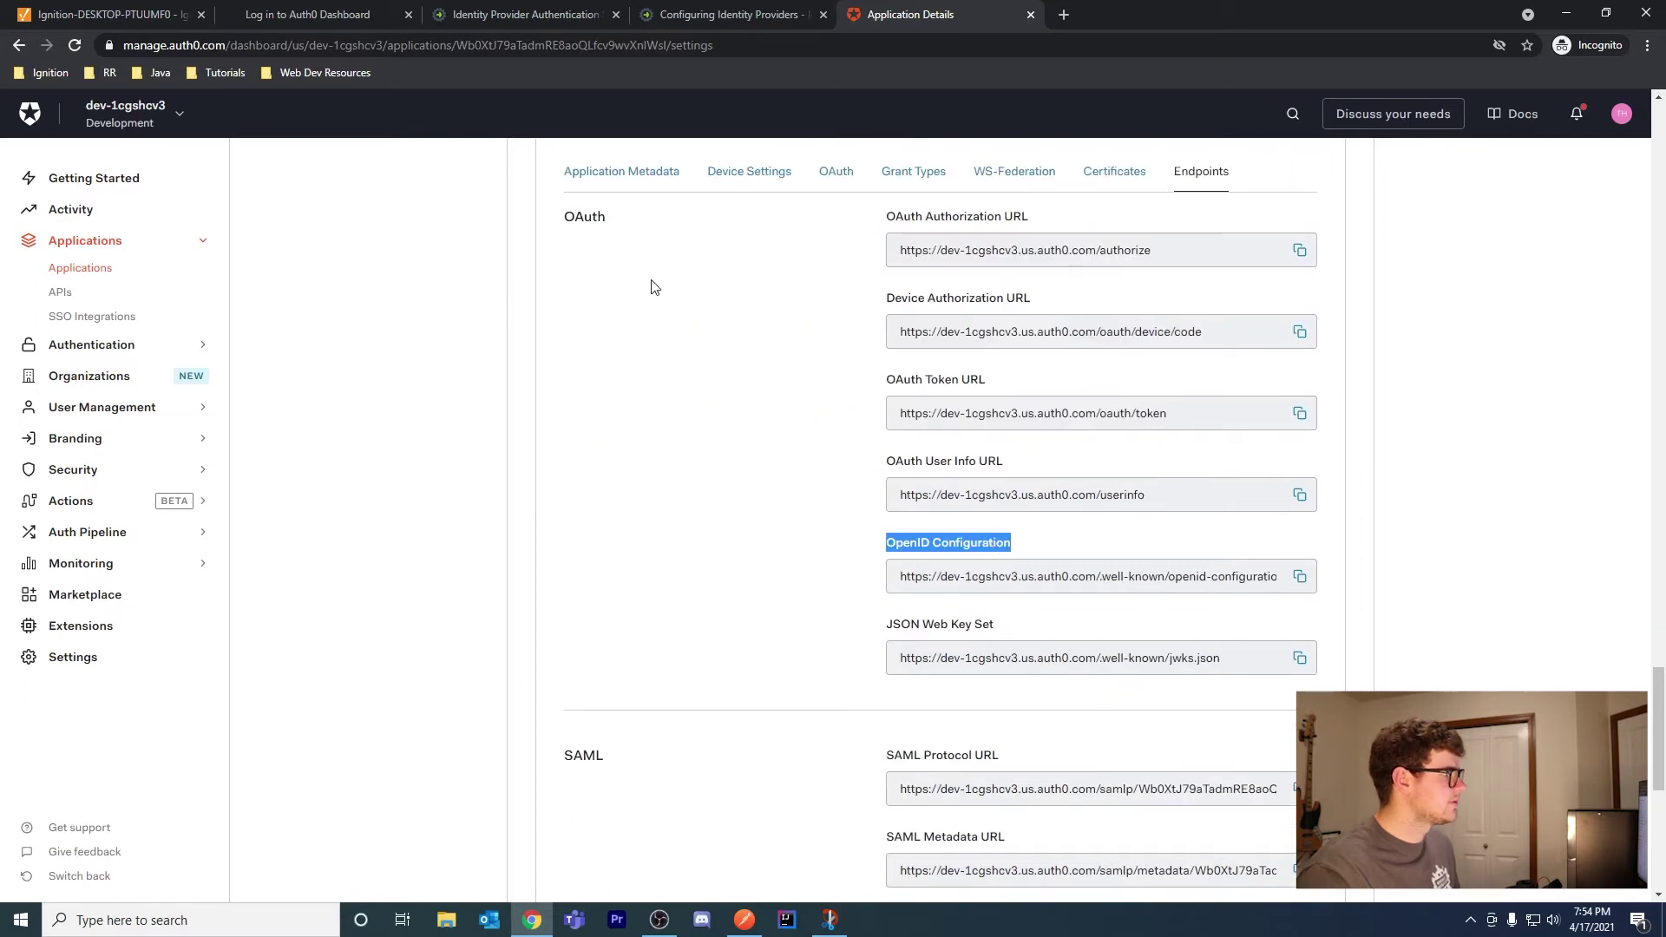
# Paste the OpenID configuration URL into the metadata field and import the provider metadata
pyautogui.click(134, 23)
pyautogui.write('https://dev-1cgshcv3.us.auth0.com/.well-known/openid-configuration')
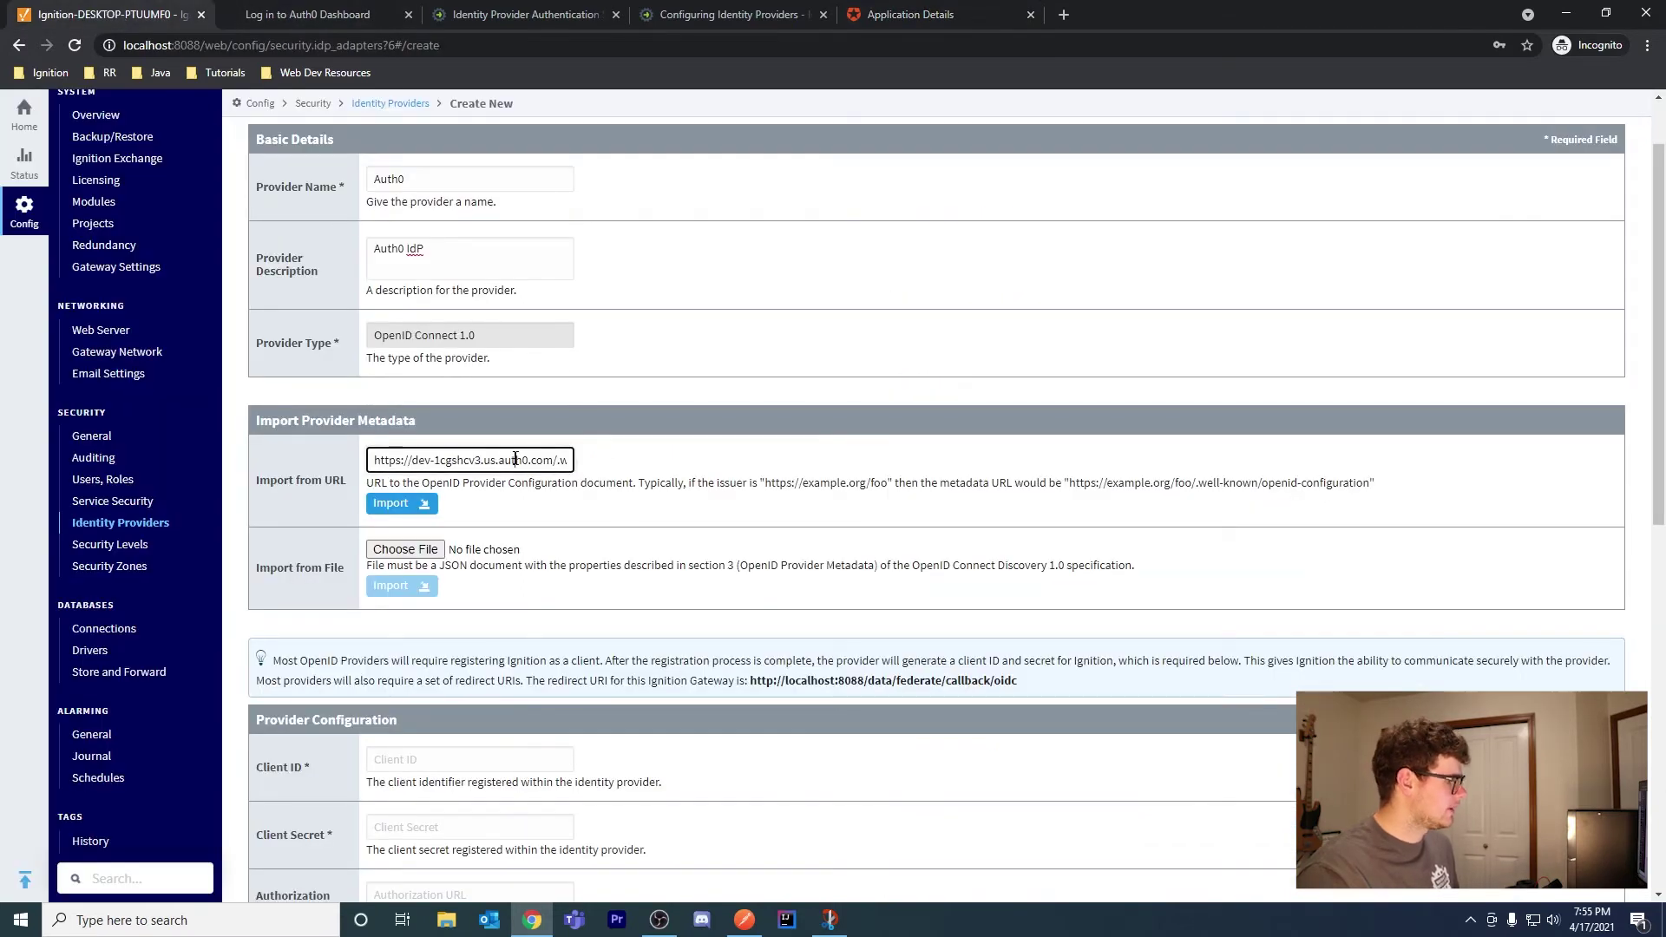
pyautogui.tripleClick(519, 459)
pyautogui.press('End')
pyautogui.click(412, 505)
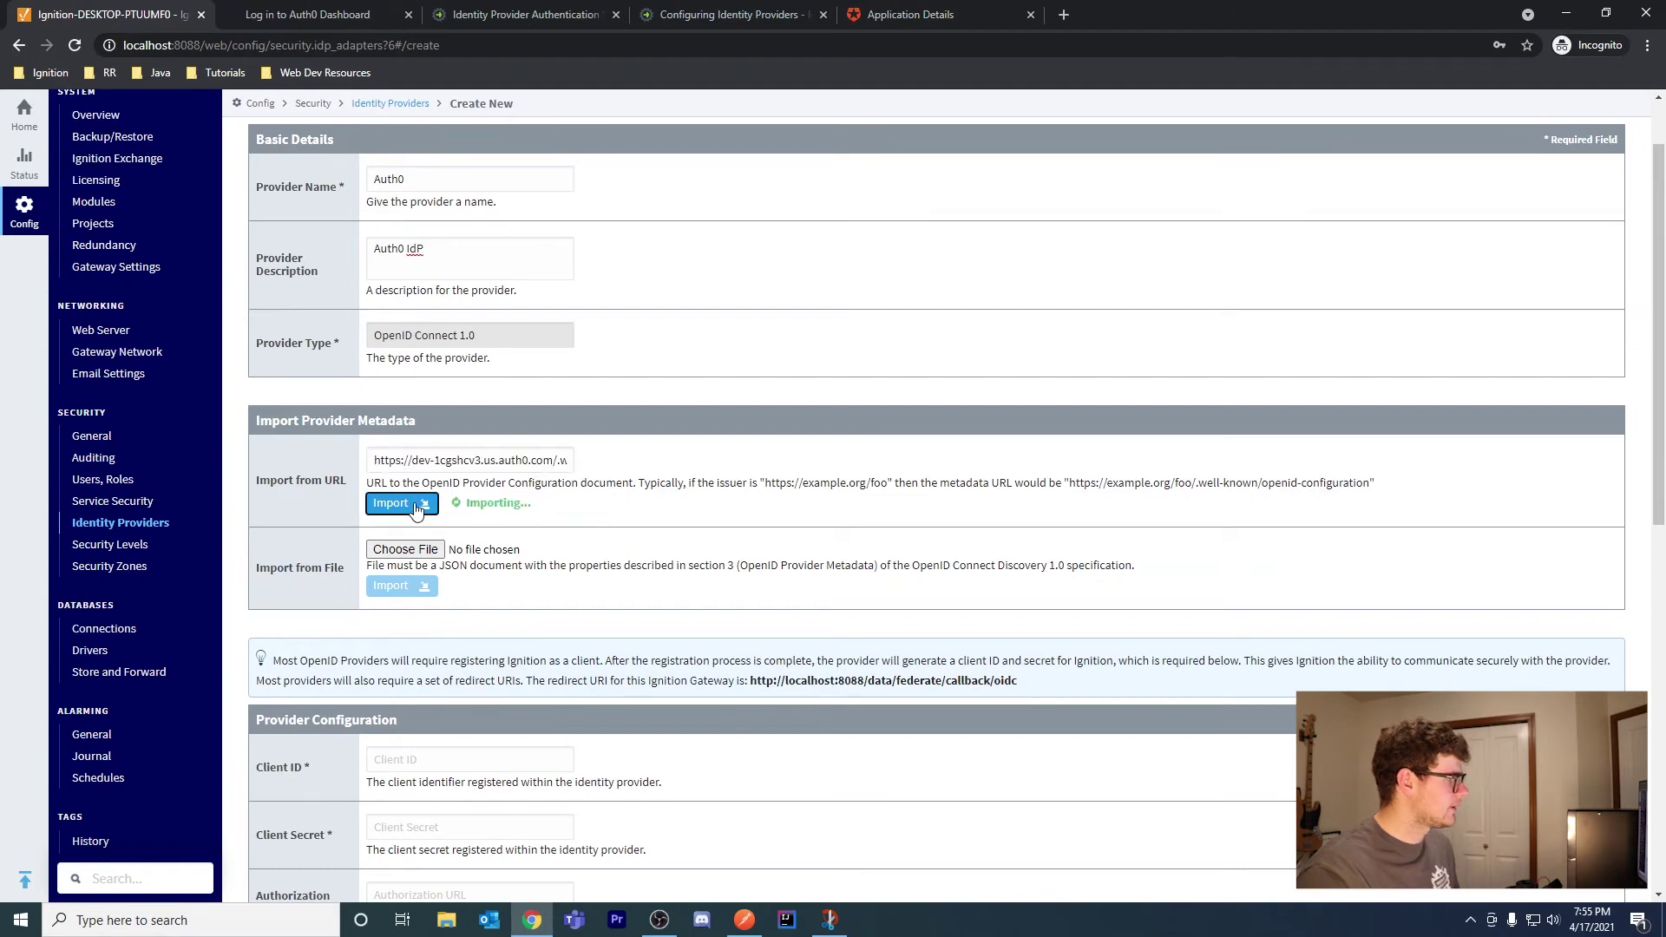
# Review the auto-filled provider URLs and locate the Client ID and Client Secret fields
pyautogui.scroll(-5, 605, 511)
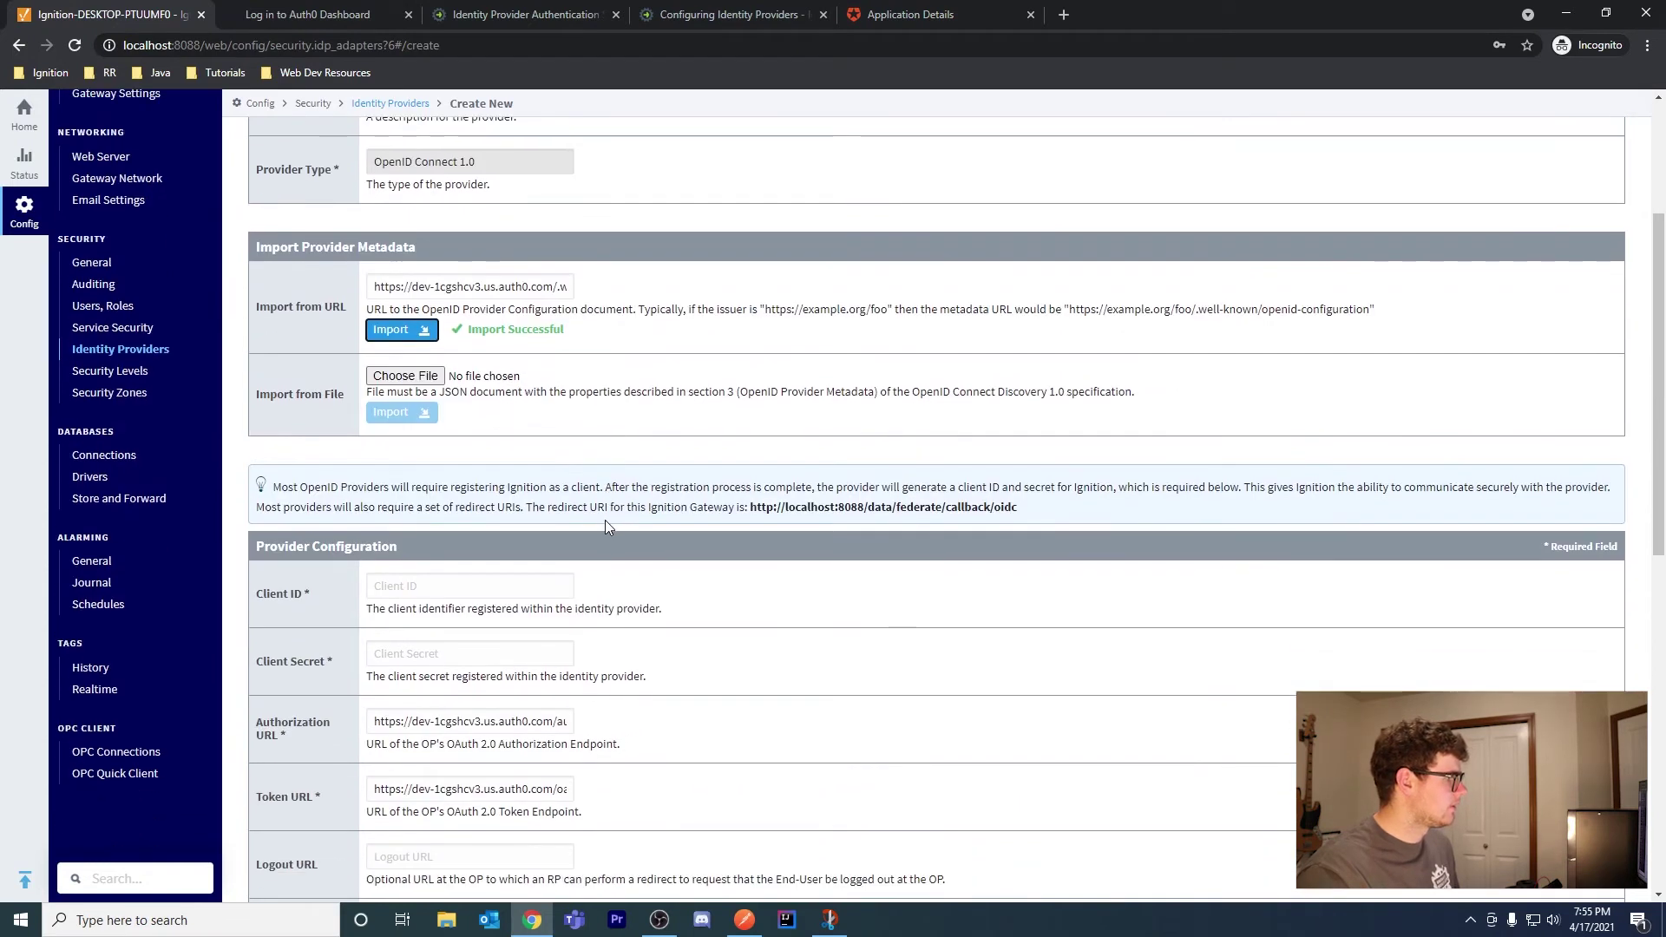
pyautogui.scroll(-1, 503, 347)
pyautogui.scroll(-4, 536, 713)
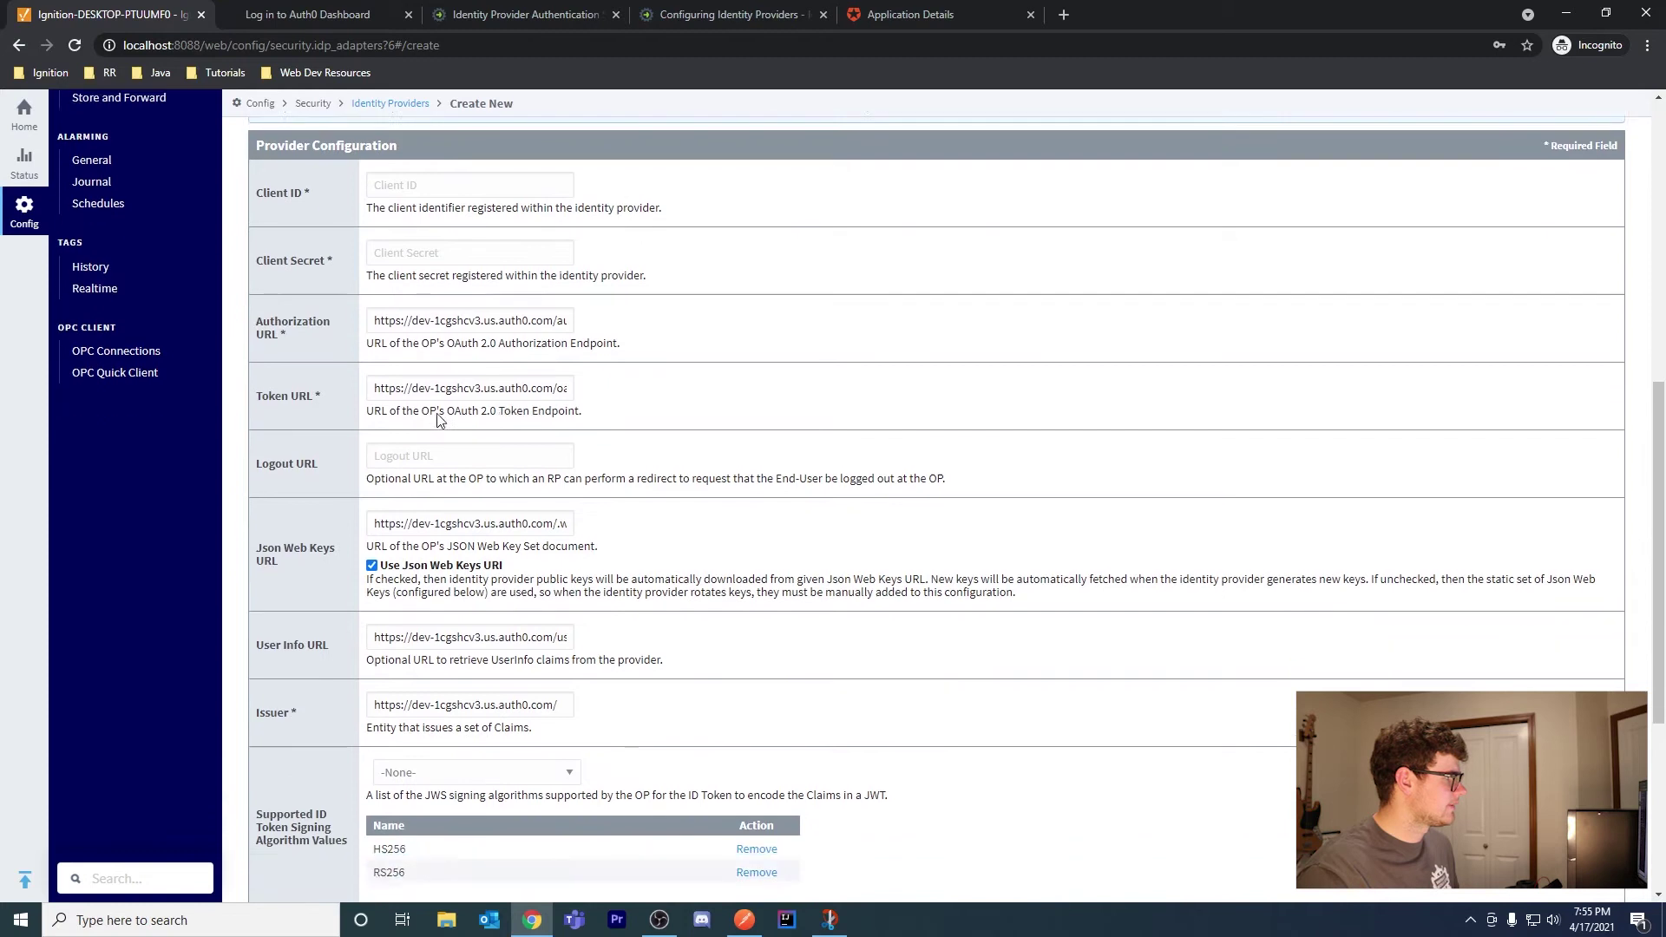
pyautogui.scroll(-1, 500, 696)
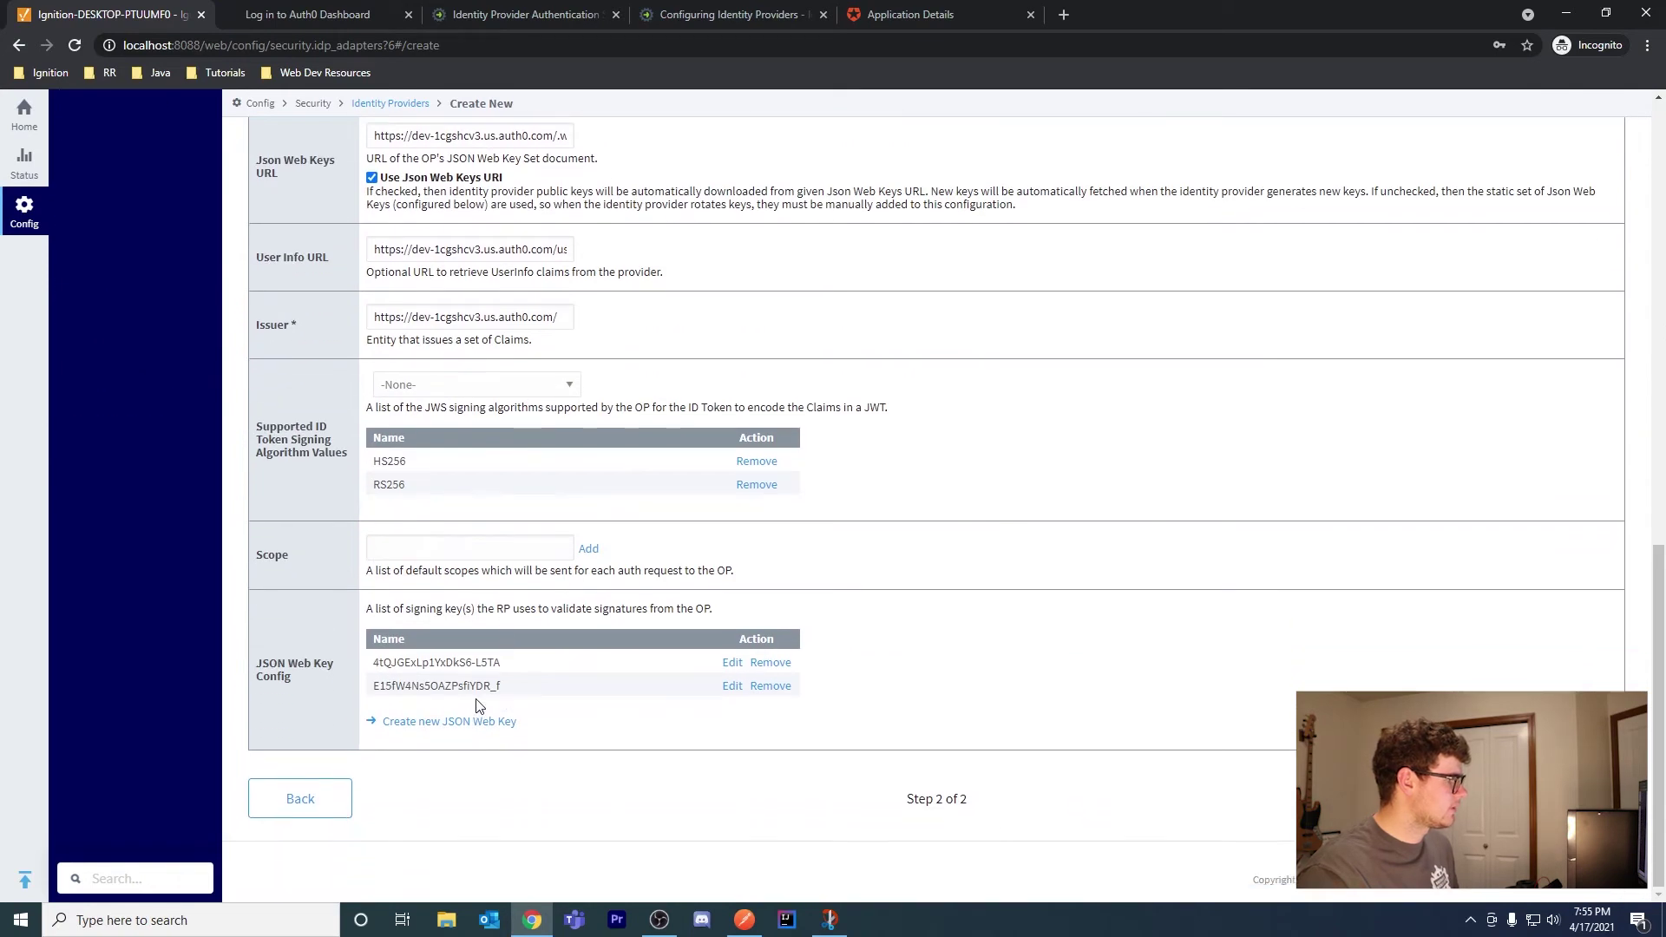
pyautogui.scroll(15, 538, 720)
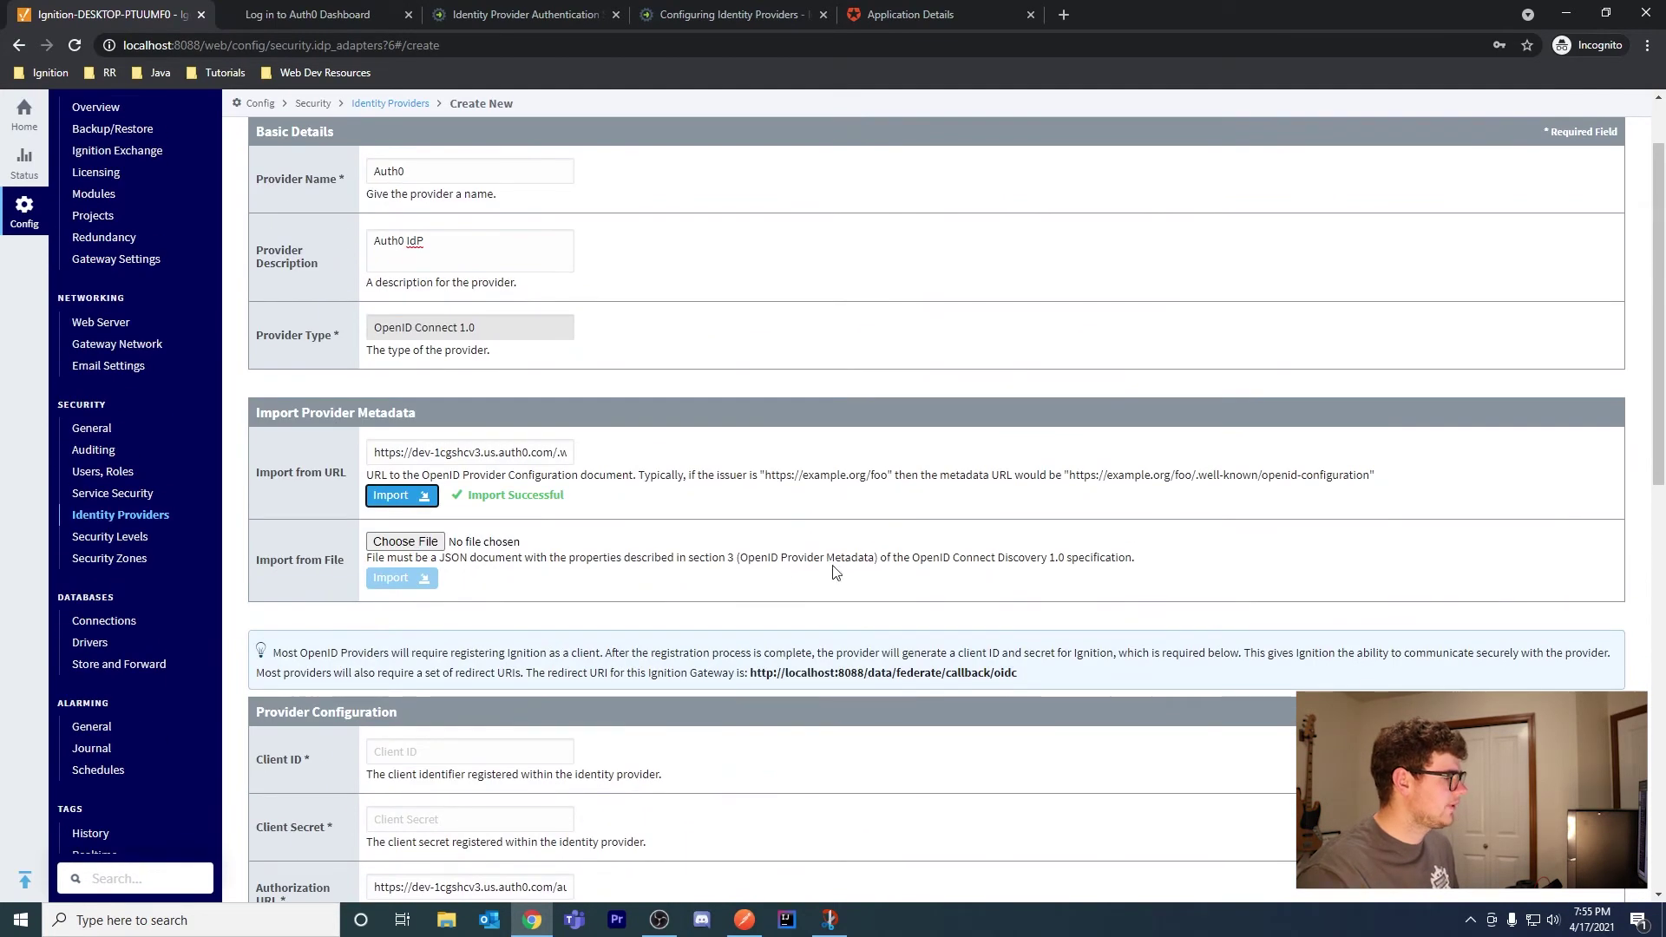
pyautogui.scroll(-1, 794, 563)
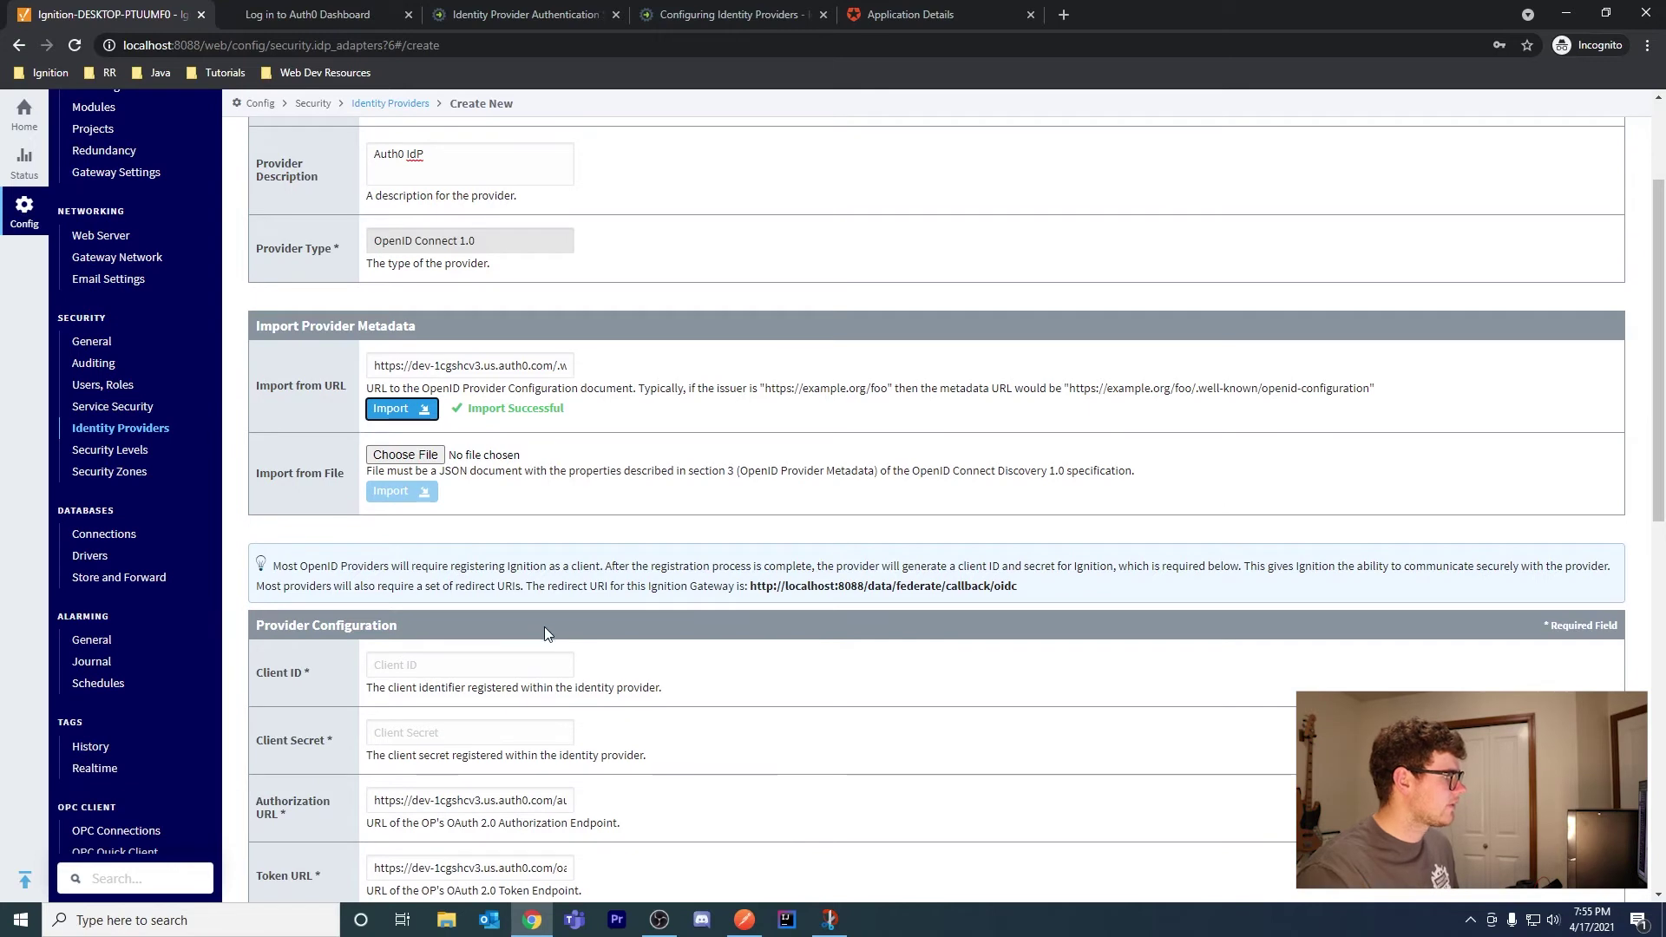
pyautogui.click(404, 668)
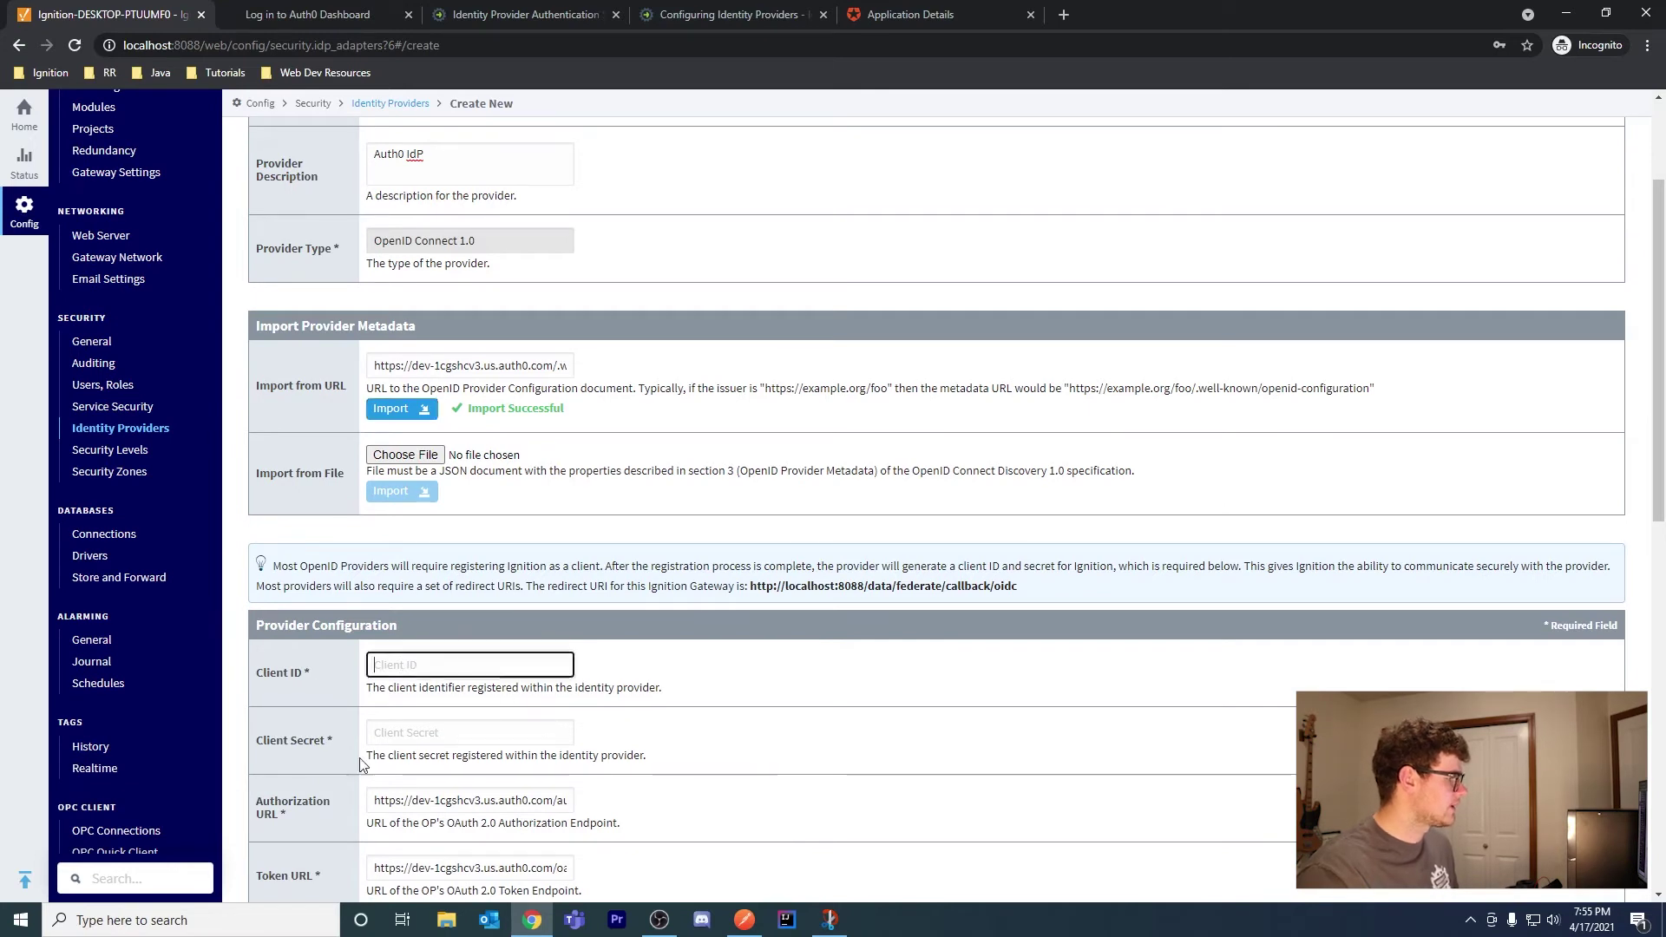
pyautogui.click(422, 739)
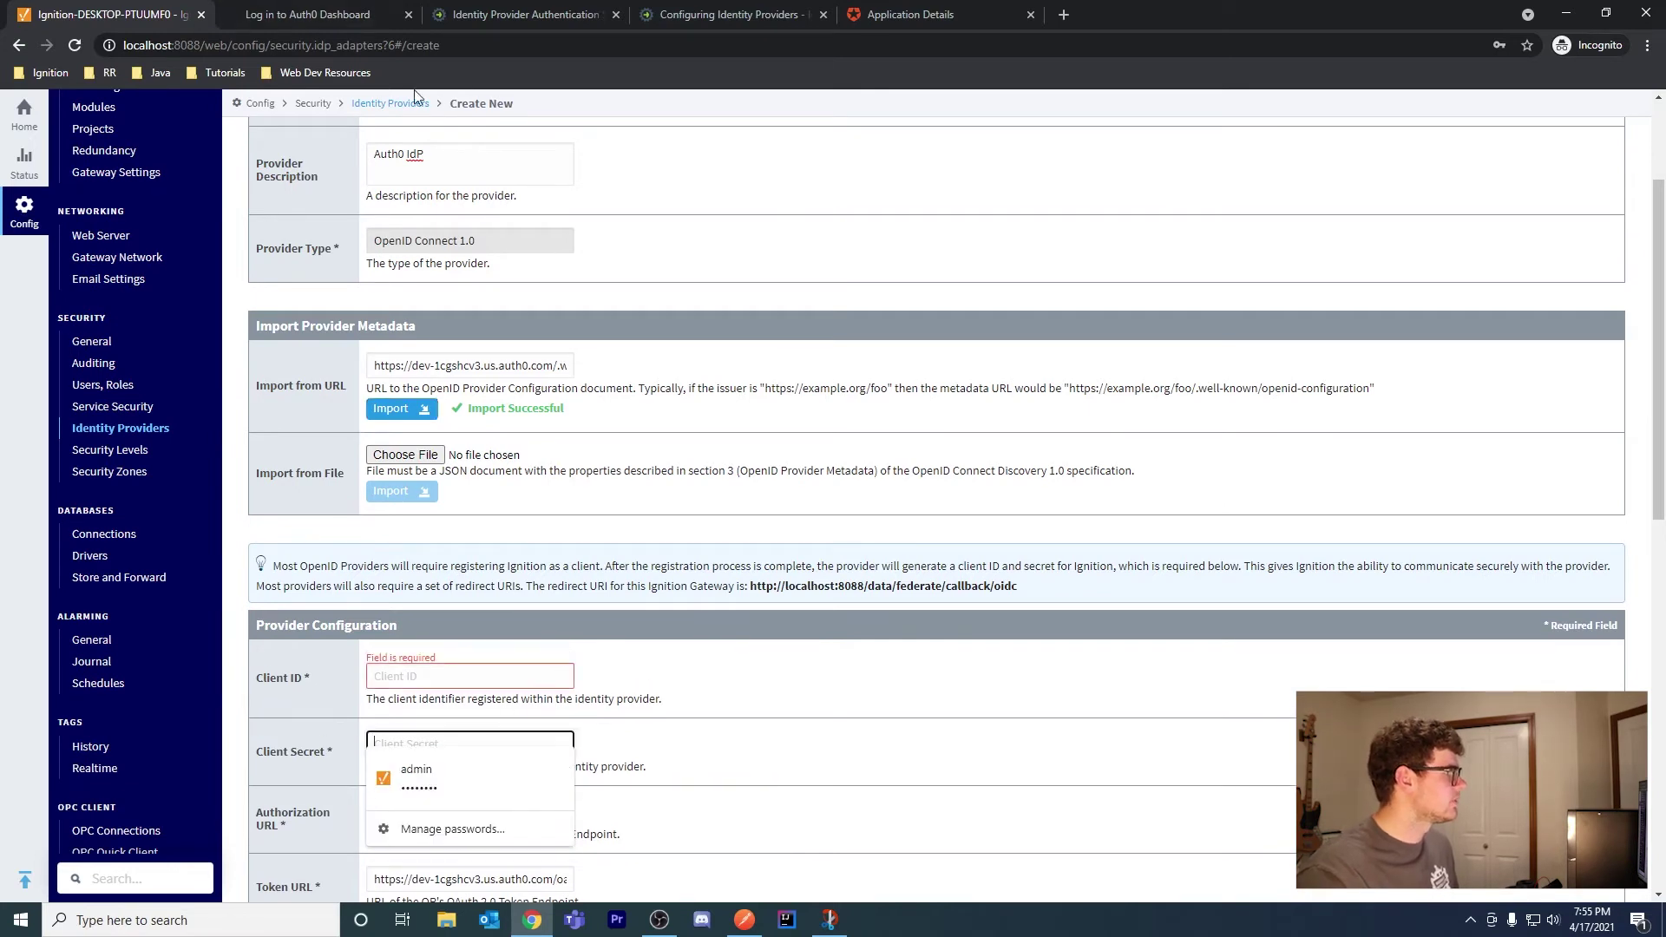
pyautogui.click(871, 10)
pyautogui.click(763, 558)
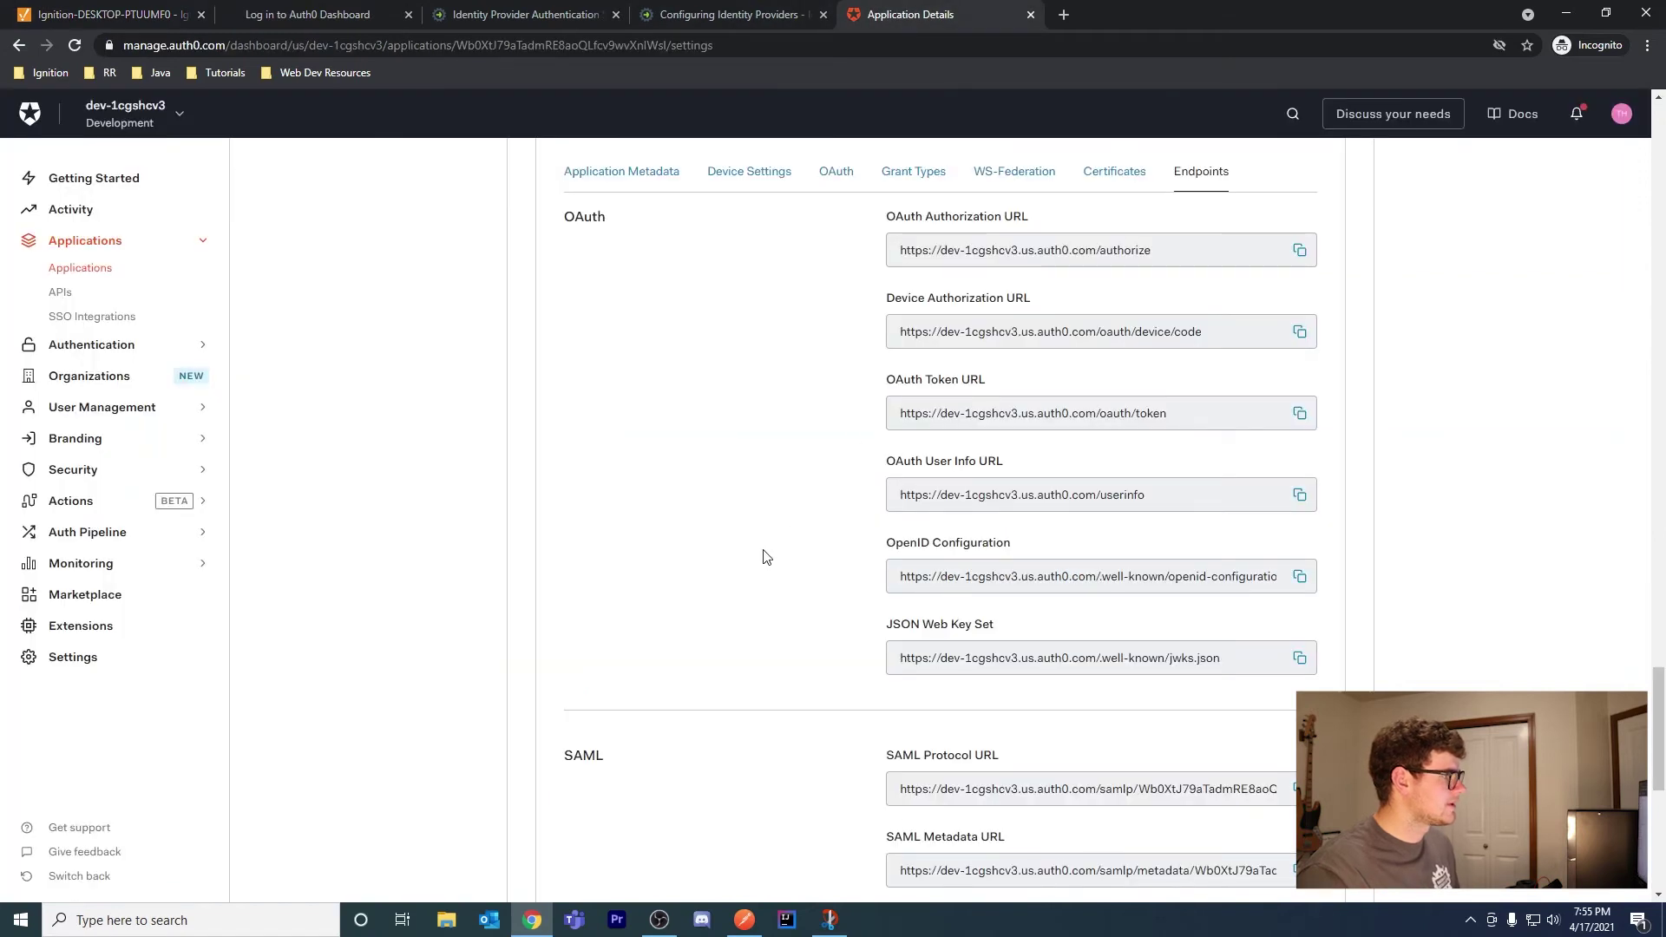
pyautogui.scroll(6, 777, 591)
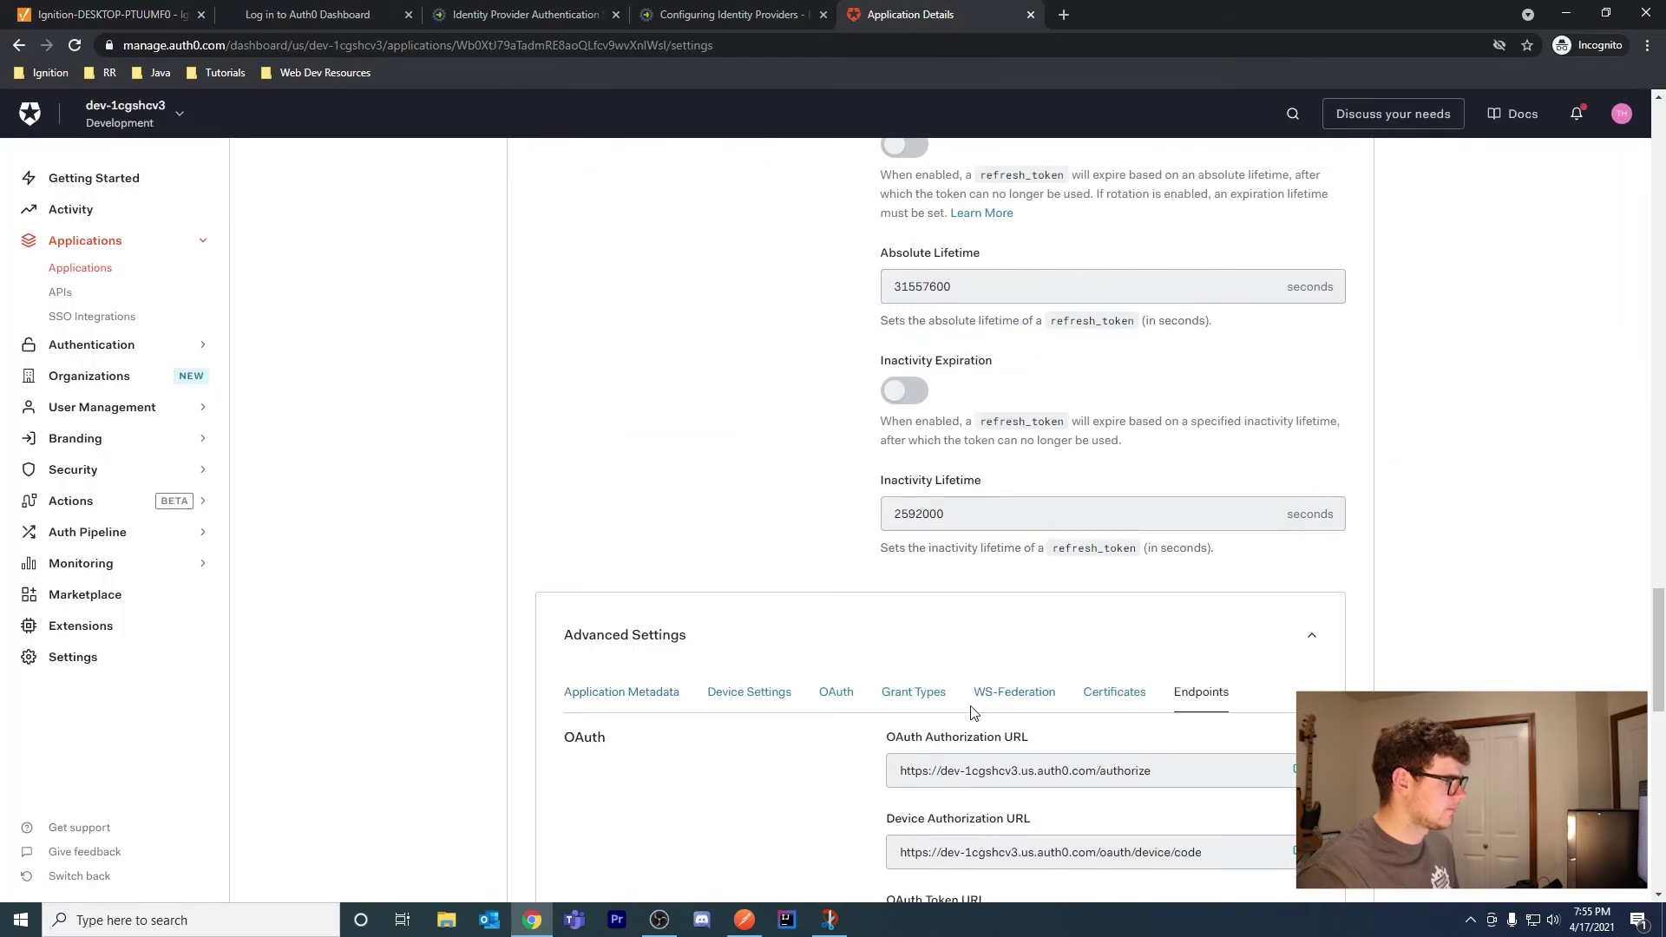
pyautogui.scroll(-3, 794, 755)
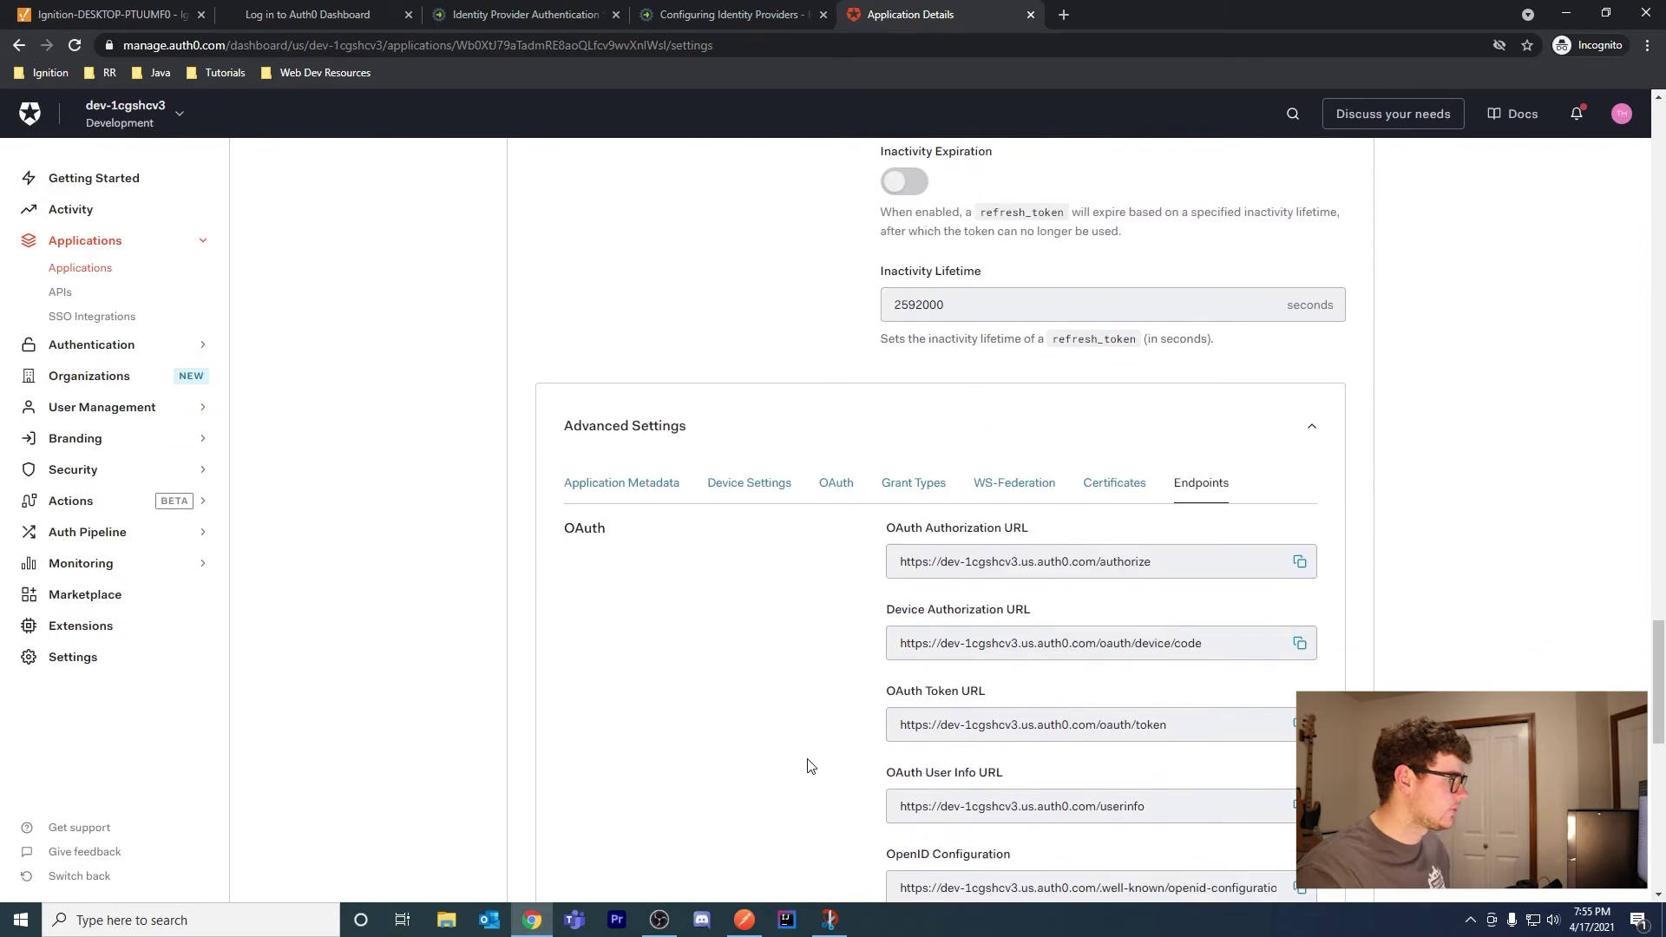
pyautogui.scroll(-4, 841, 733)
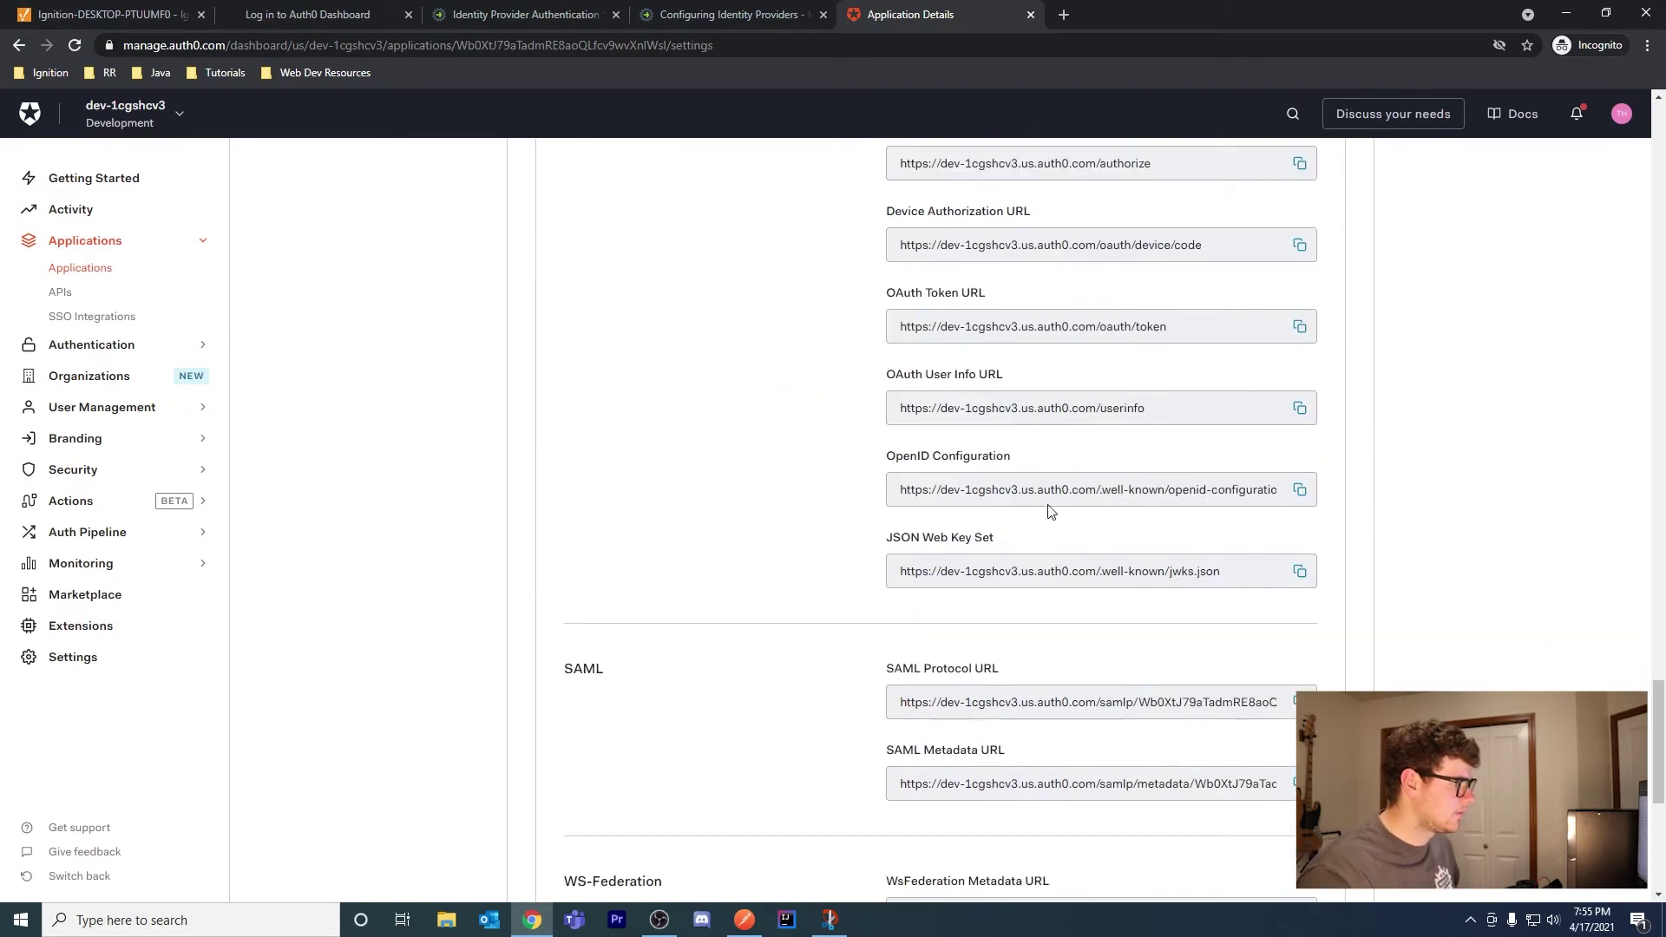
pyautogui.click(1301, 491)
pyautogui.click(1065, 15)
pyautogui.hotkey('ctrl', 'v')
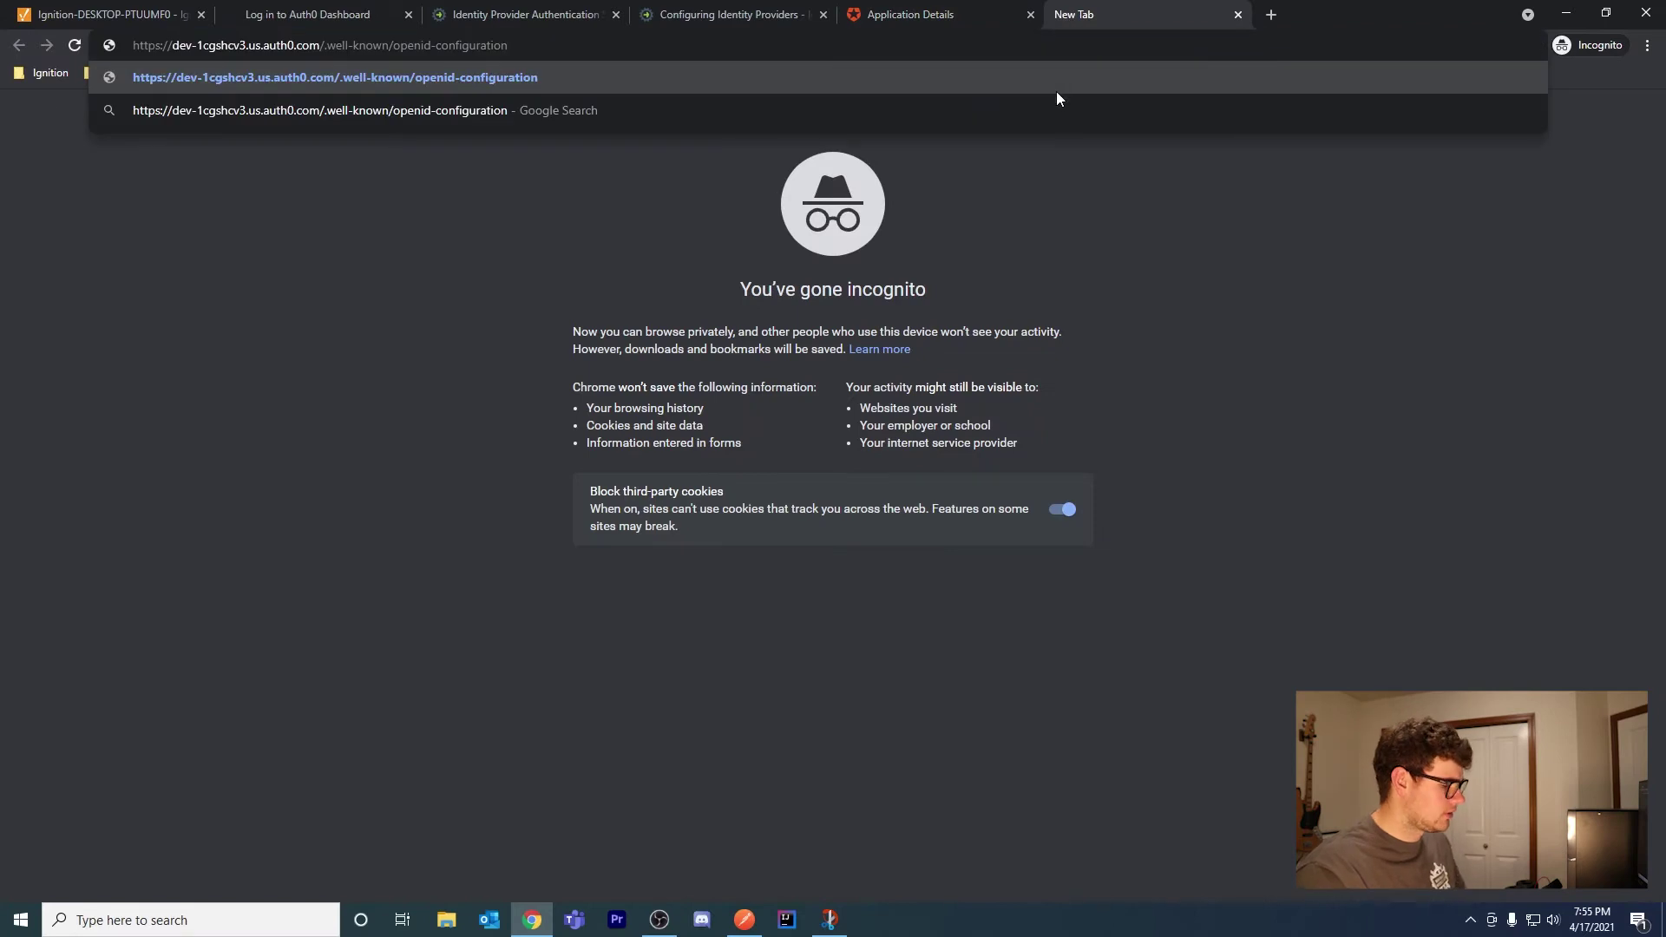
pyautogui.press('Return')
pyautogui.moveTo(1301, 196); pyautogui.dragTo(26, 103)
pyautogui.click(983, 386)
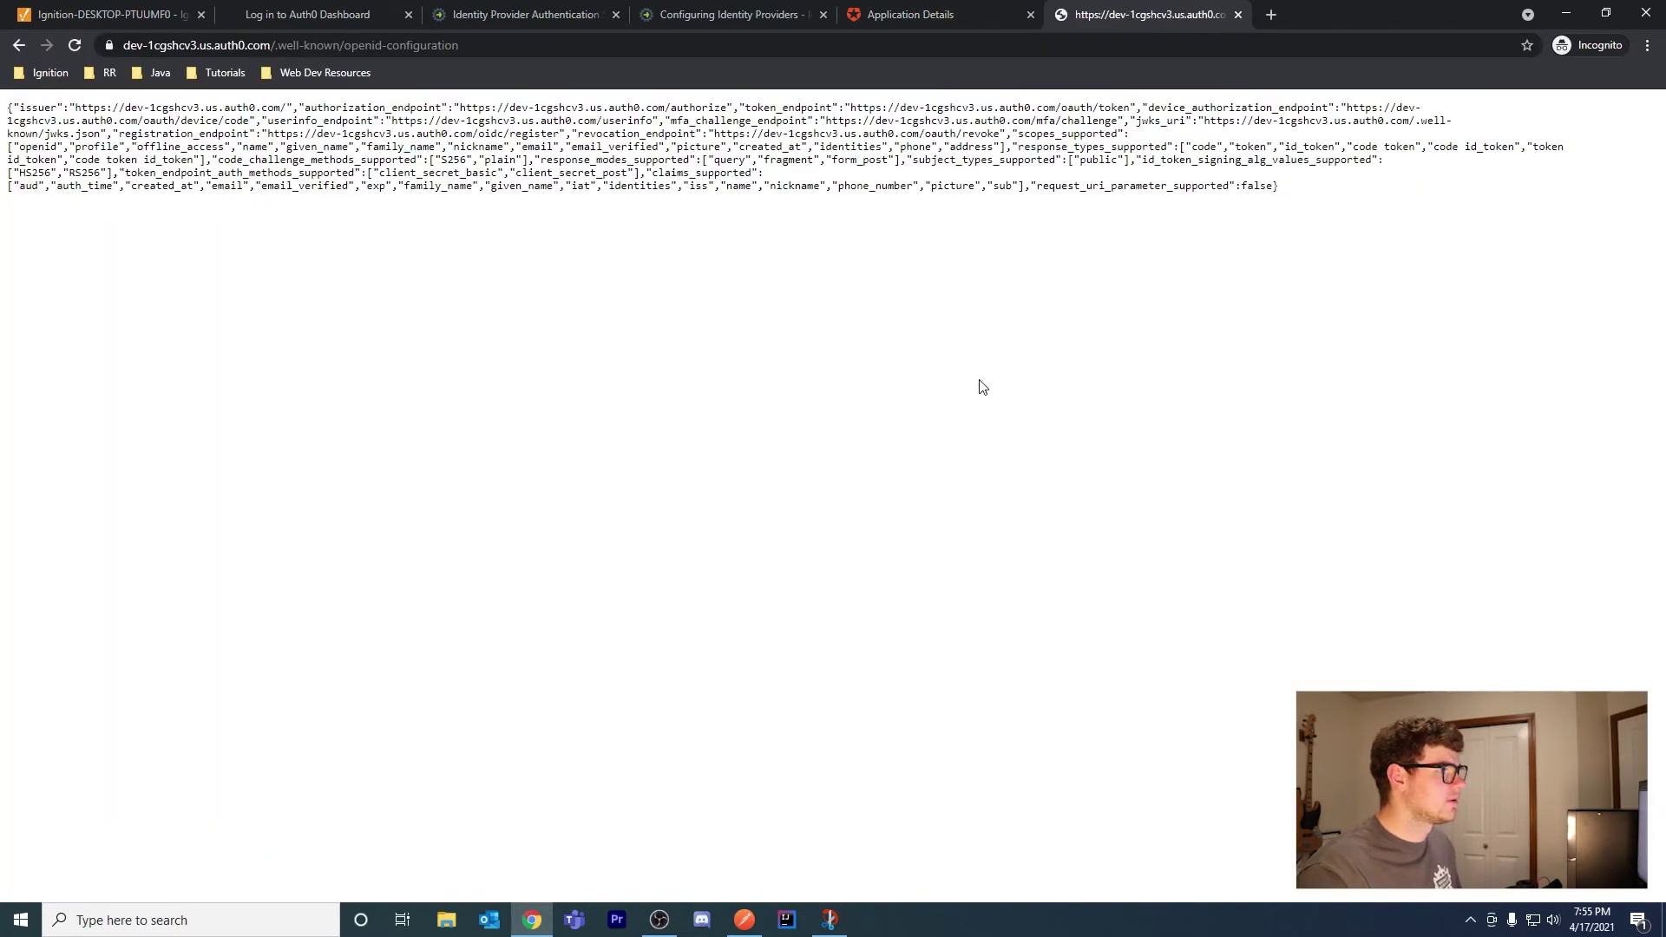
pyautogui.middleClick(1177, 16)
pyautogui.scroll(6, 1048, 385)
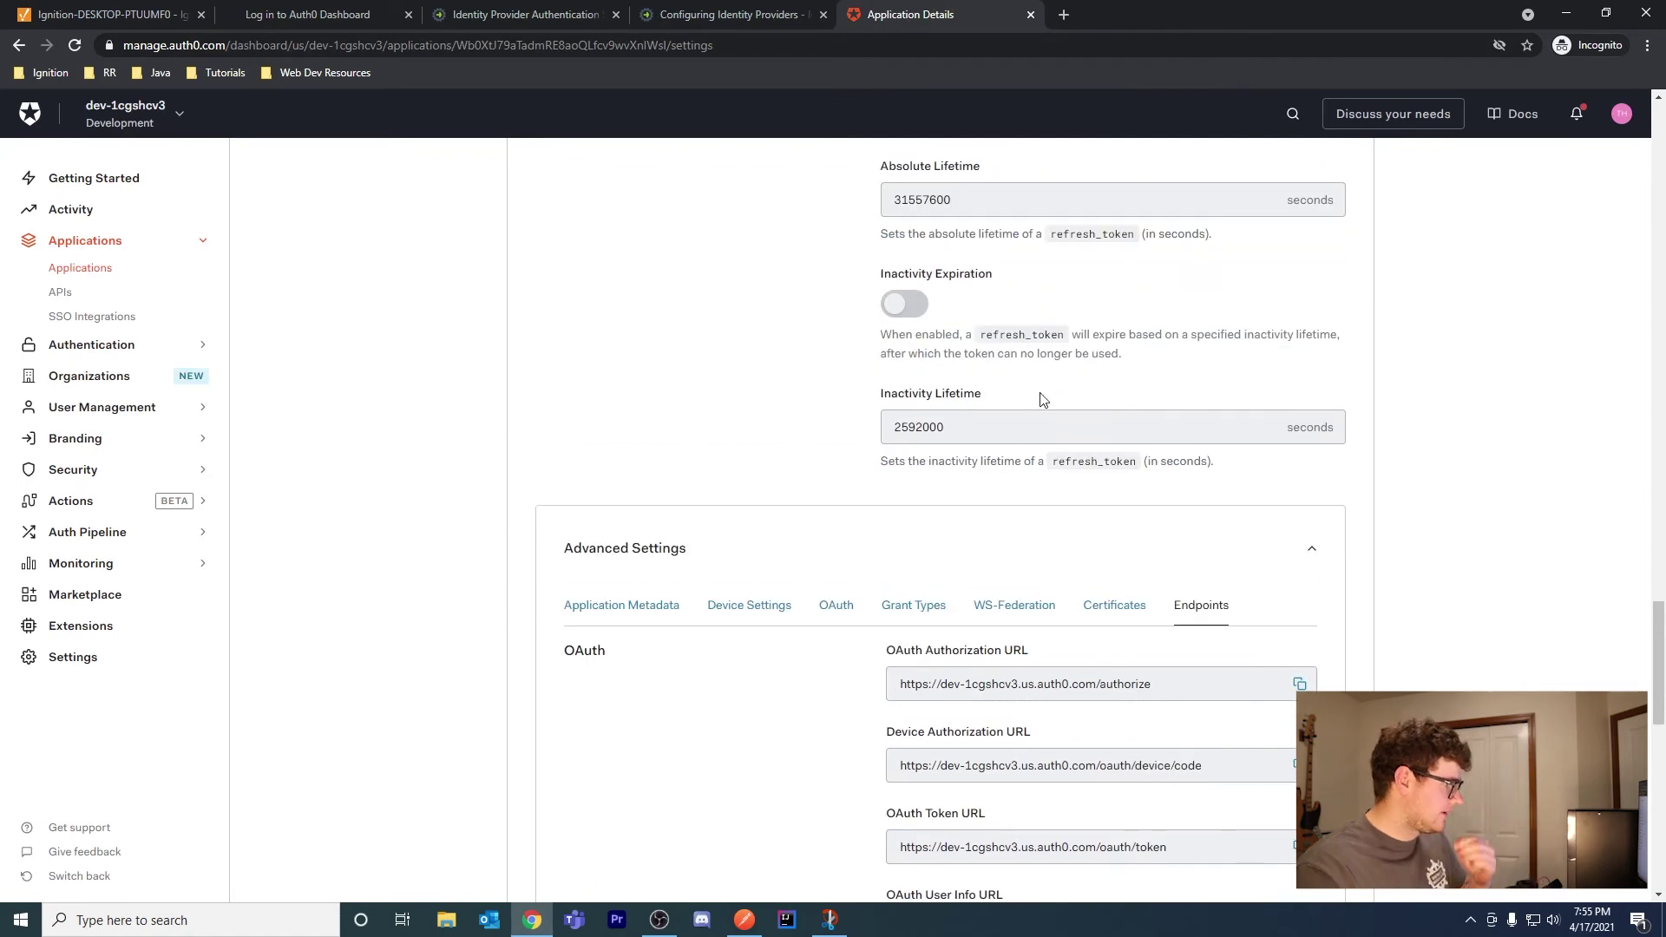
pyautogui.scroll(15, 1042, 398)
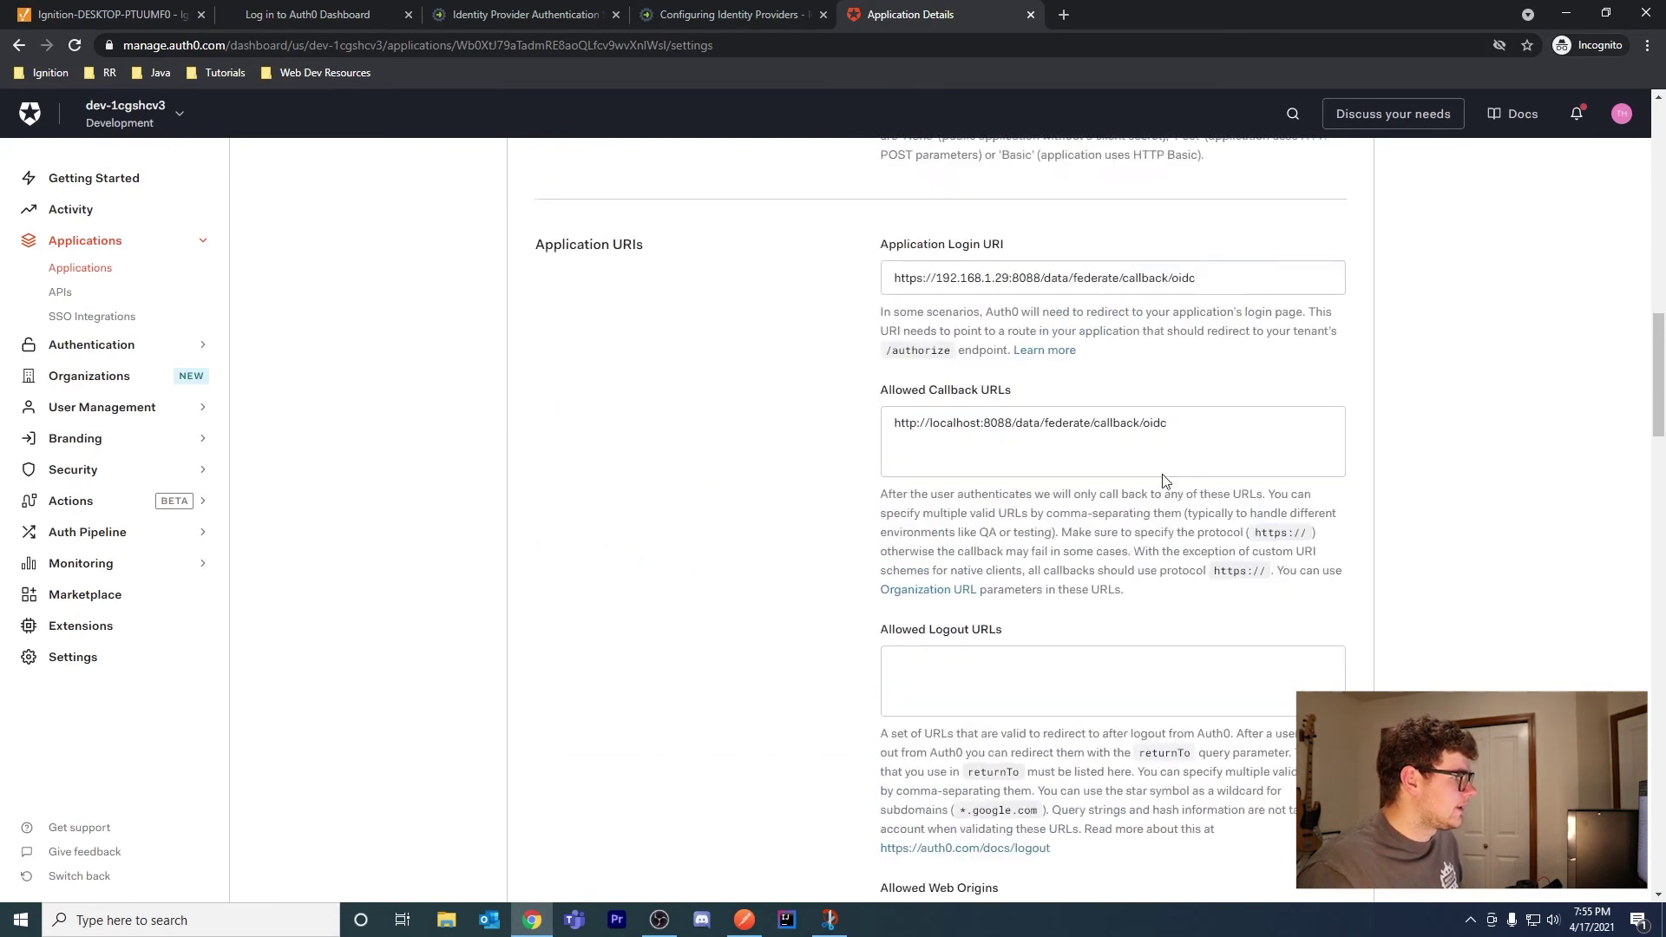
# Copy the Auth0 application's Client ID into Ignition's Client ID field
pyautogui.scroll(15, 1158, 477)
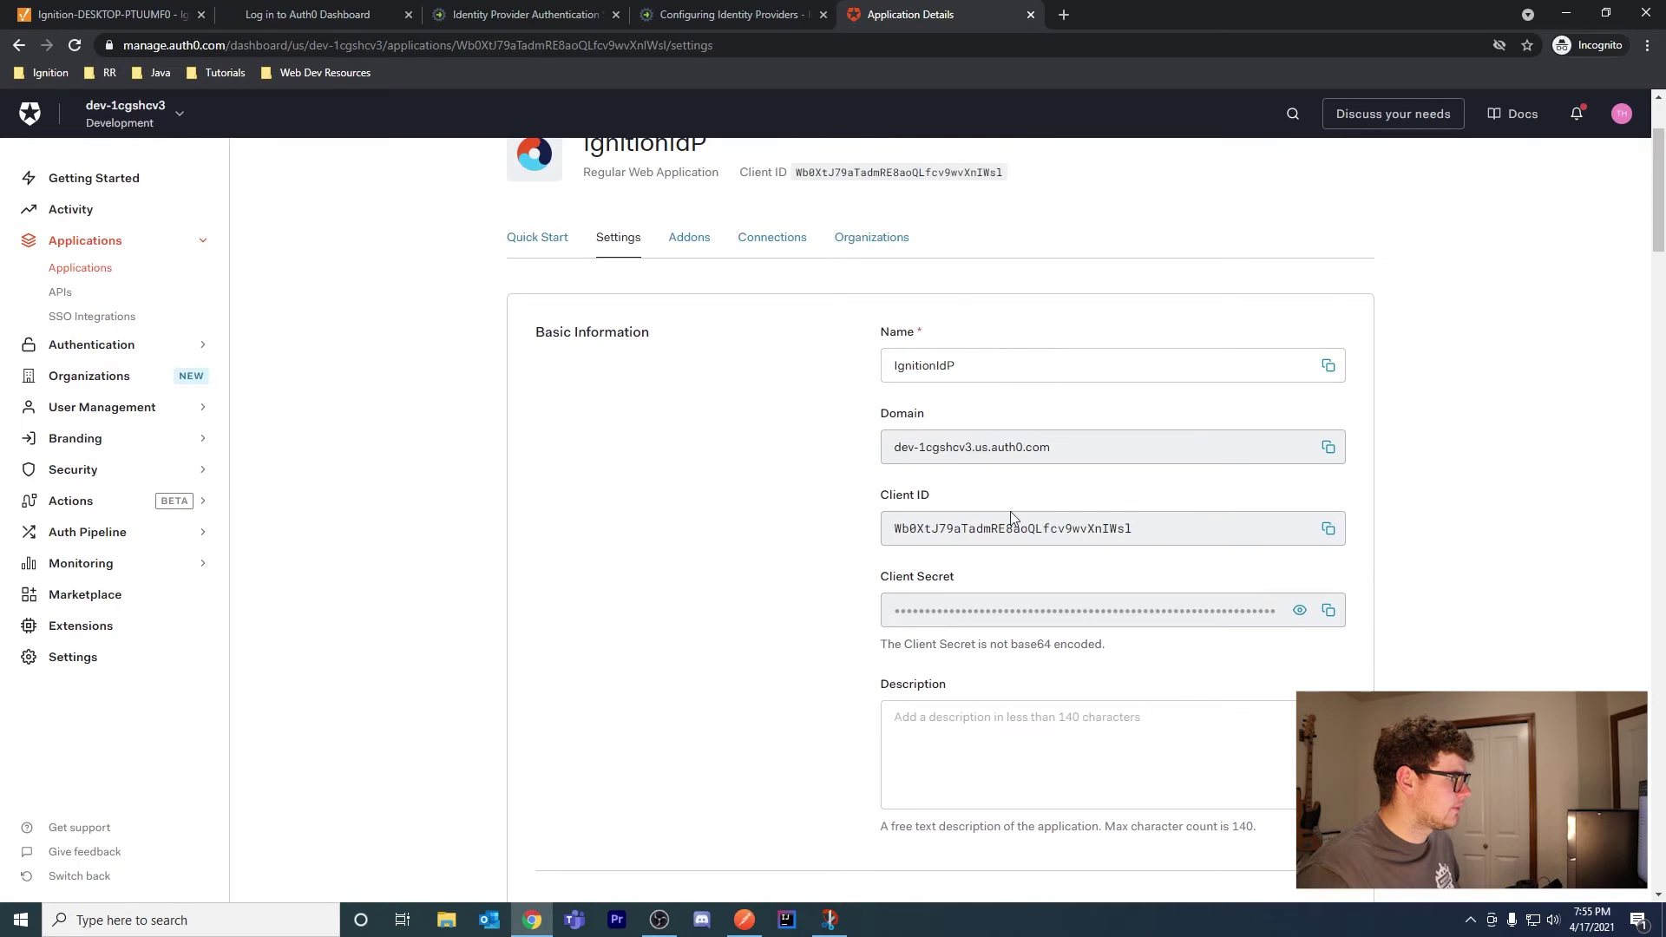
pyautogui.click(1328, 531)
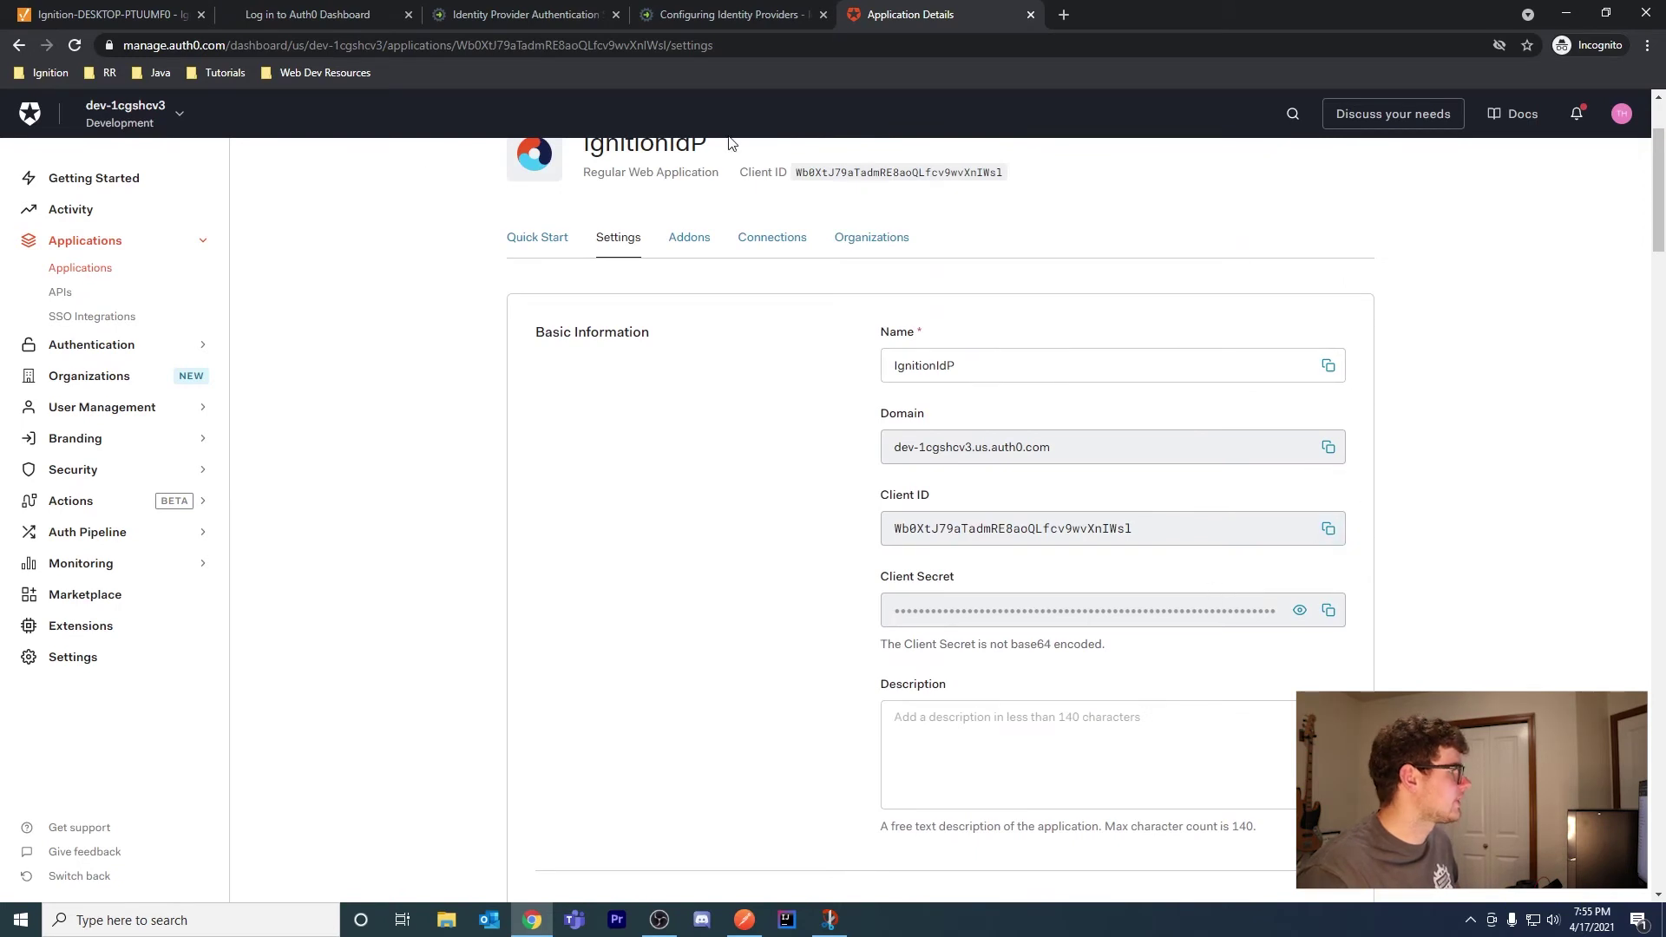
pyautogui.click(101, 22)
pyautogui.scroll(-5, 471, 242)
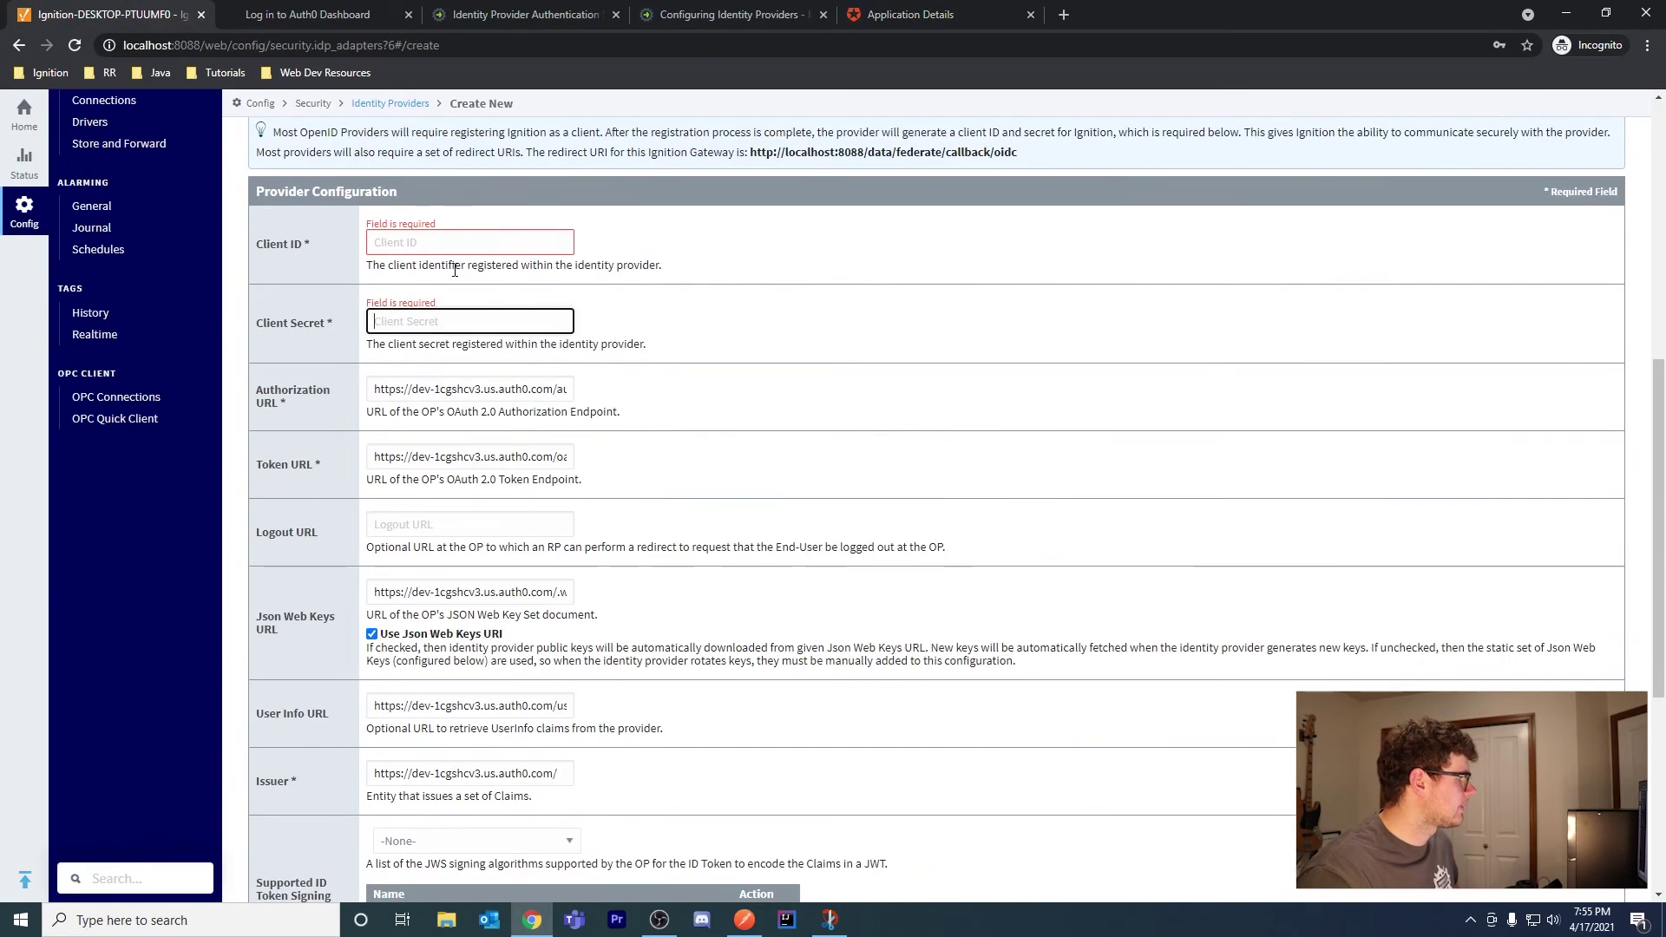
pyautogui.click(471, 242)
pyautogui.hotkey('ctrl', 'v')
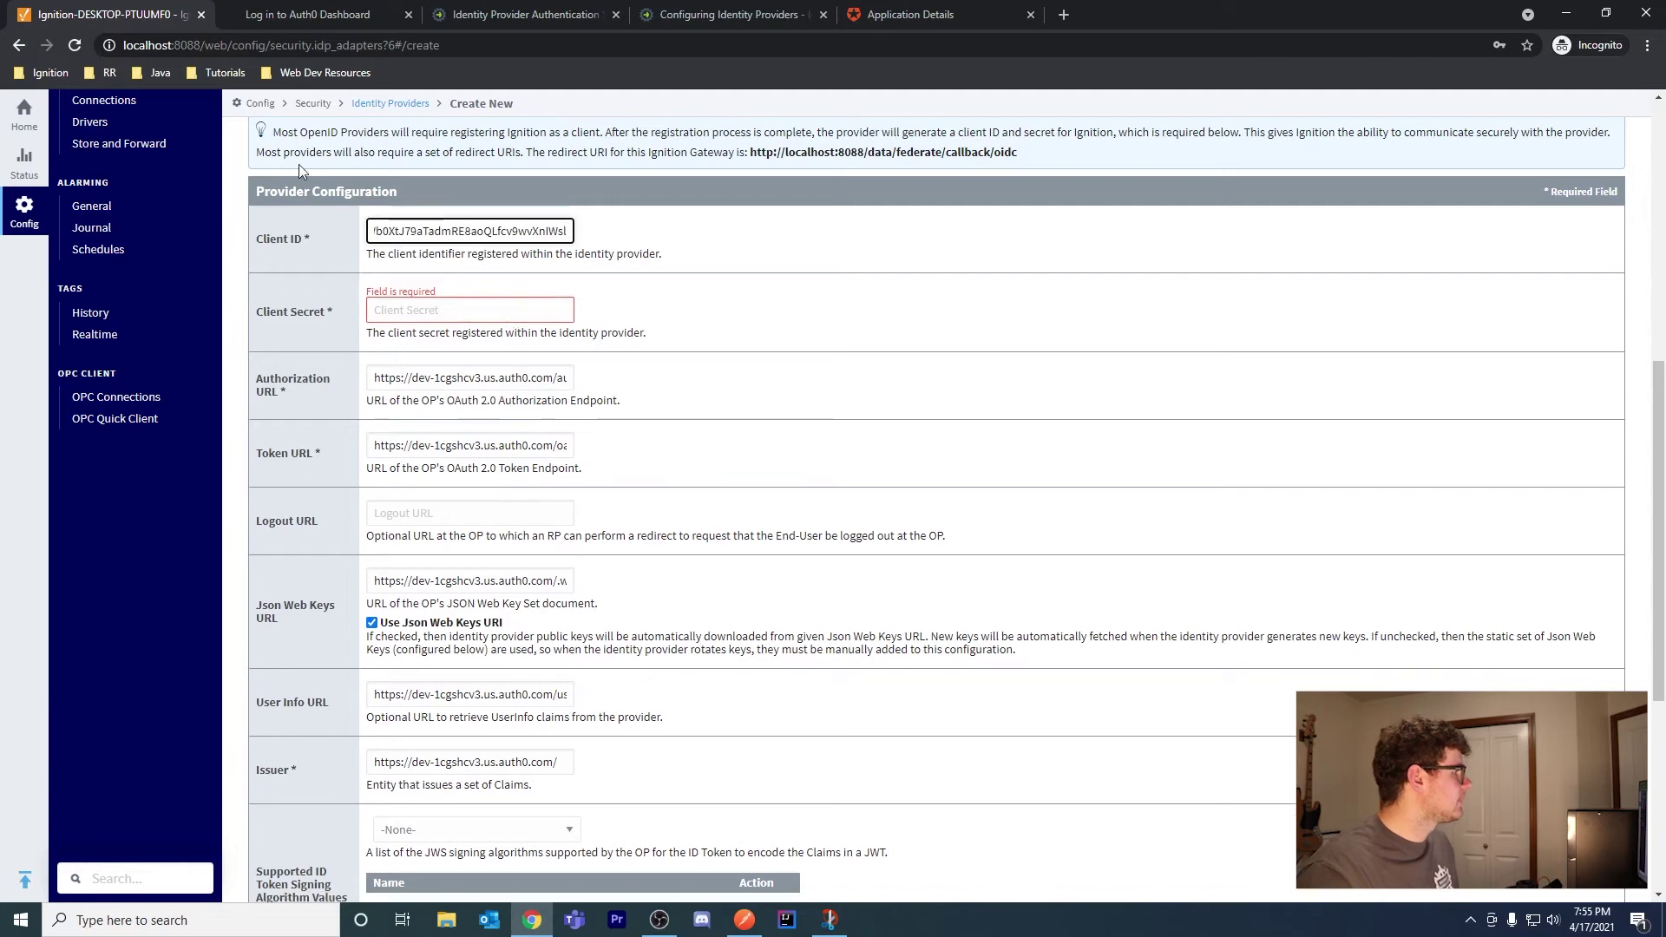
# Copy the Client Secret into Ignition's form and finish creating the Auth0 provider
pyautogui.click(903, 15)
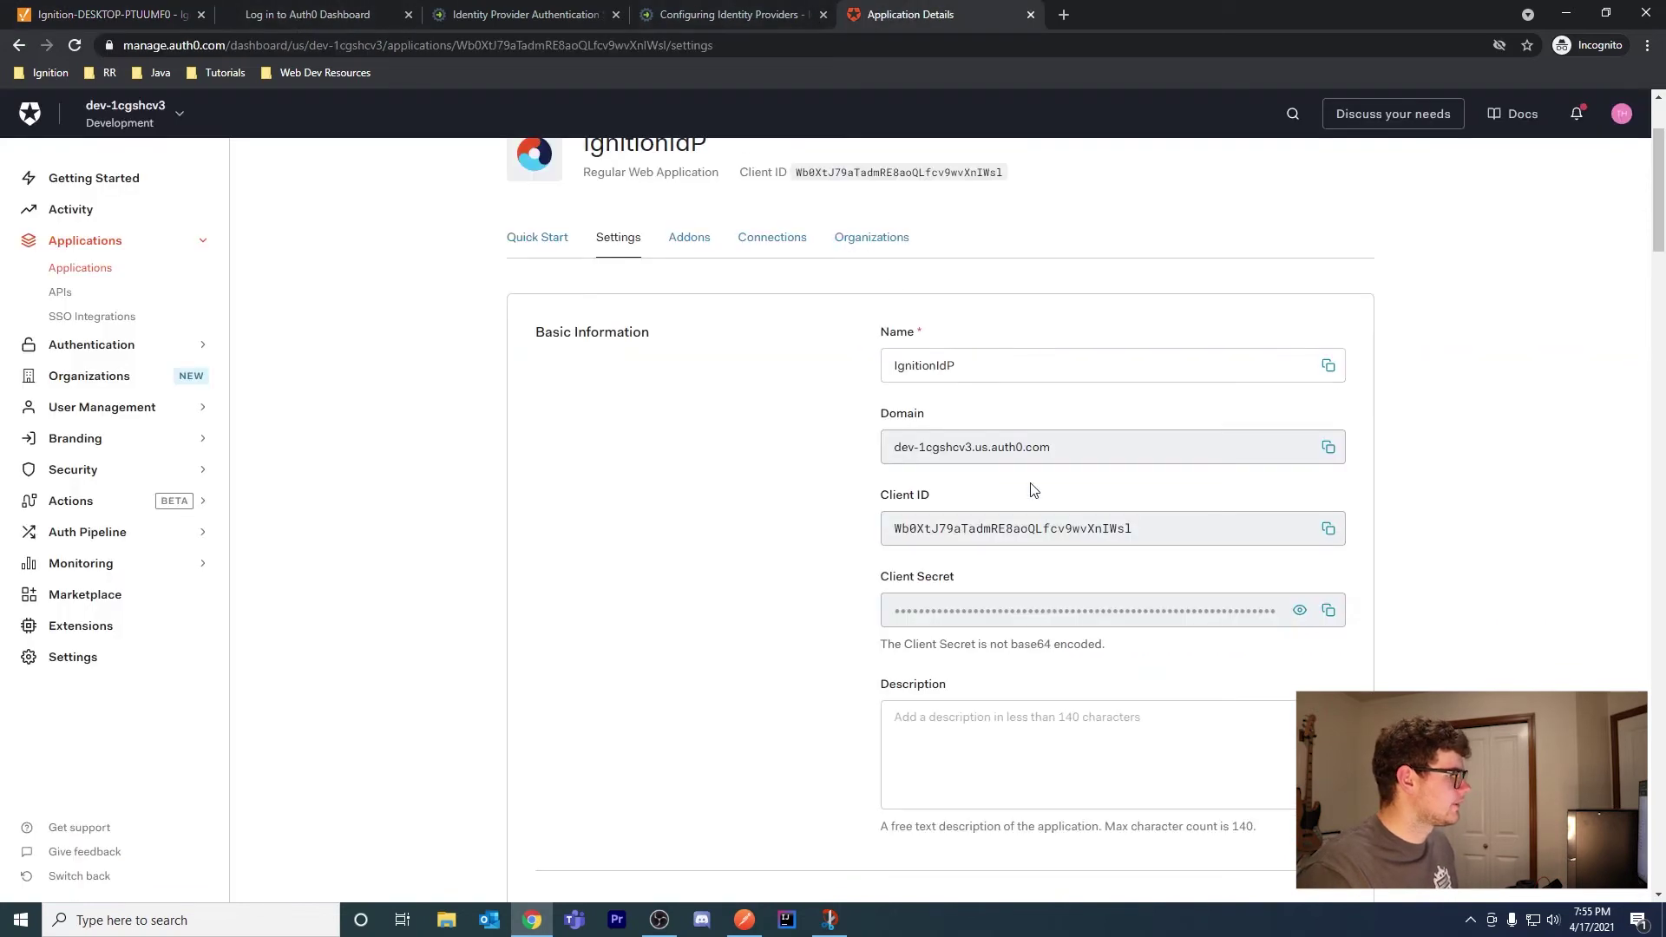
pyautogui.click(1328, 610)
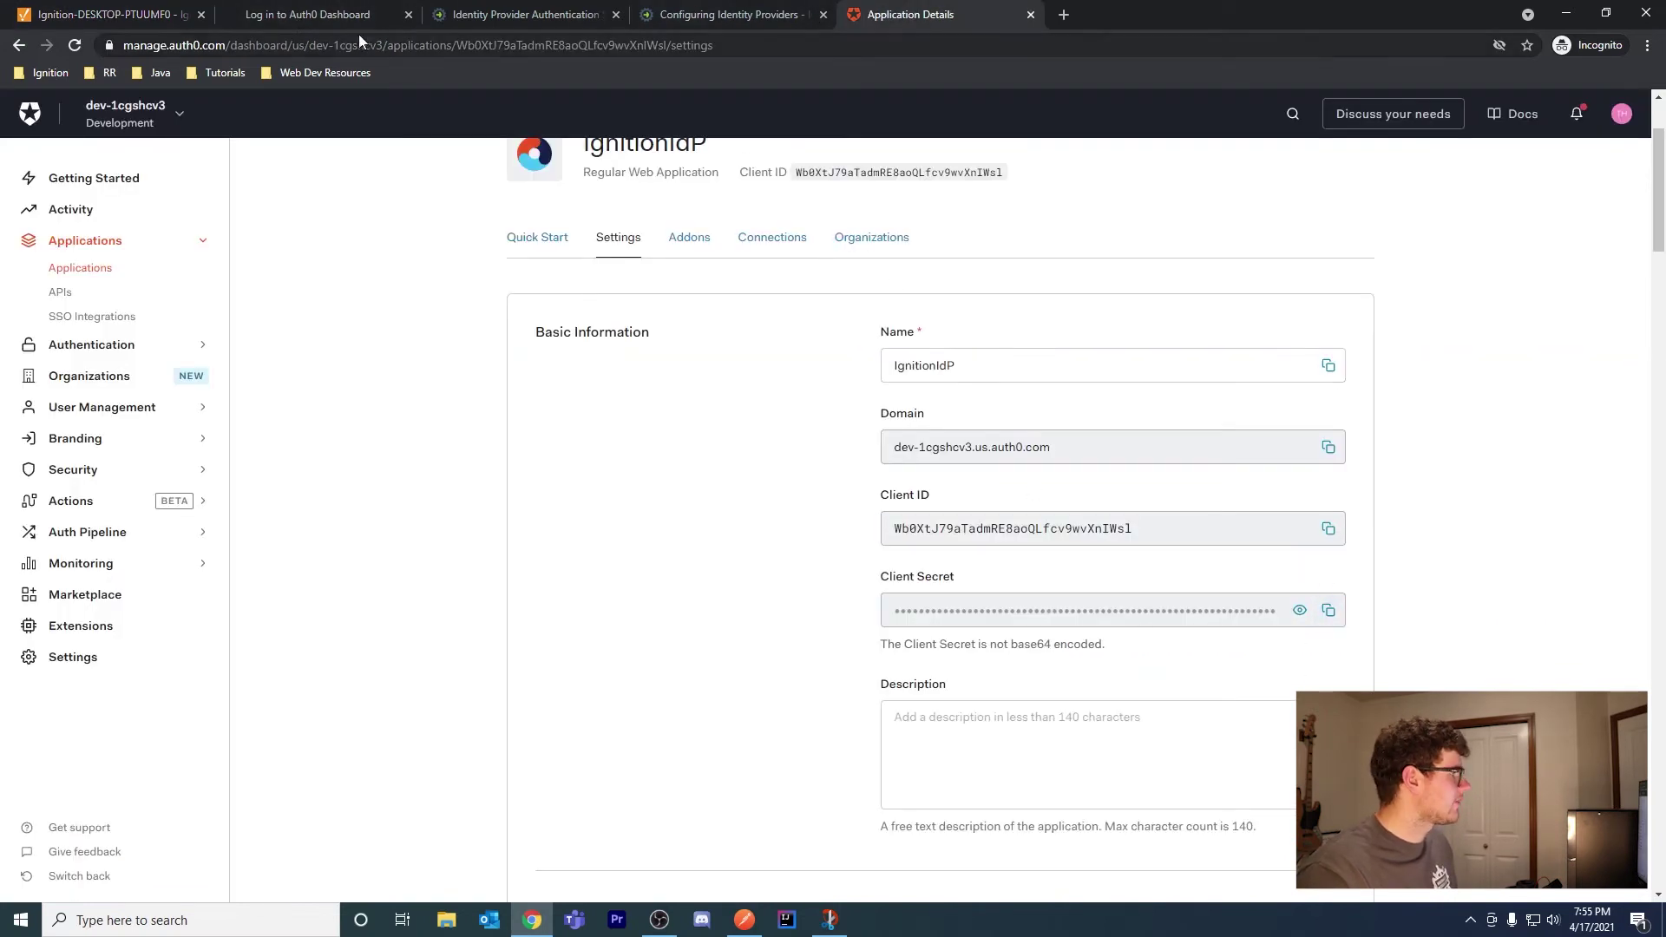
pyautogui.click(102, 15)
pyautogui.click(473, 310)
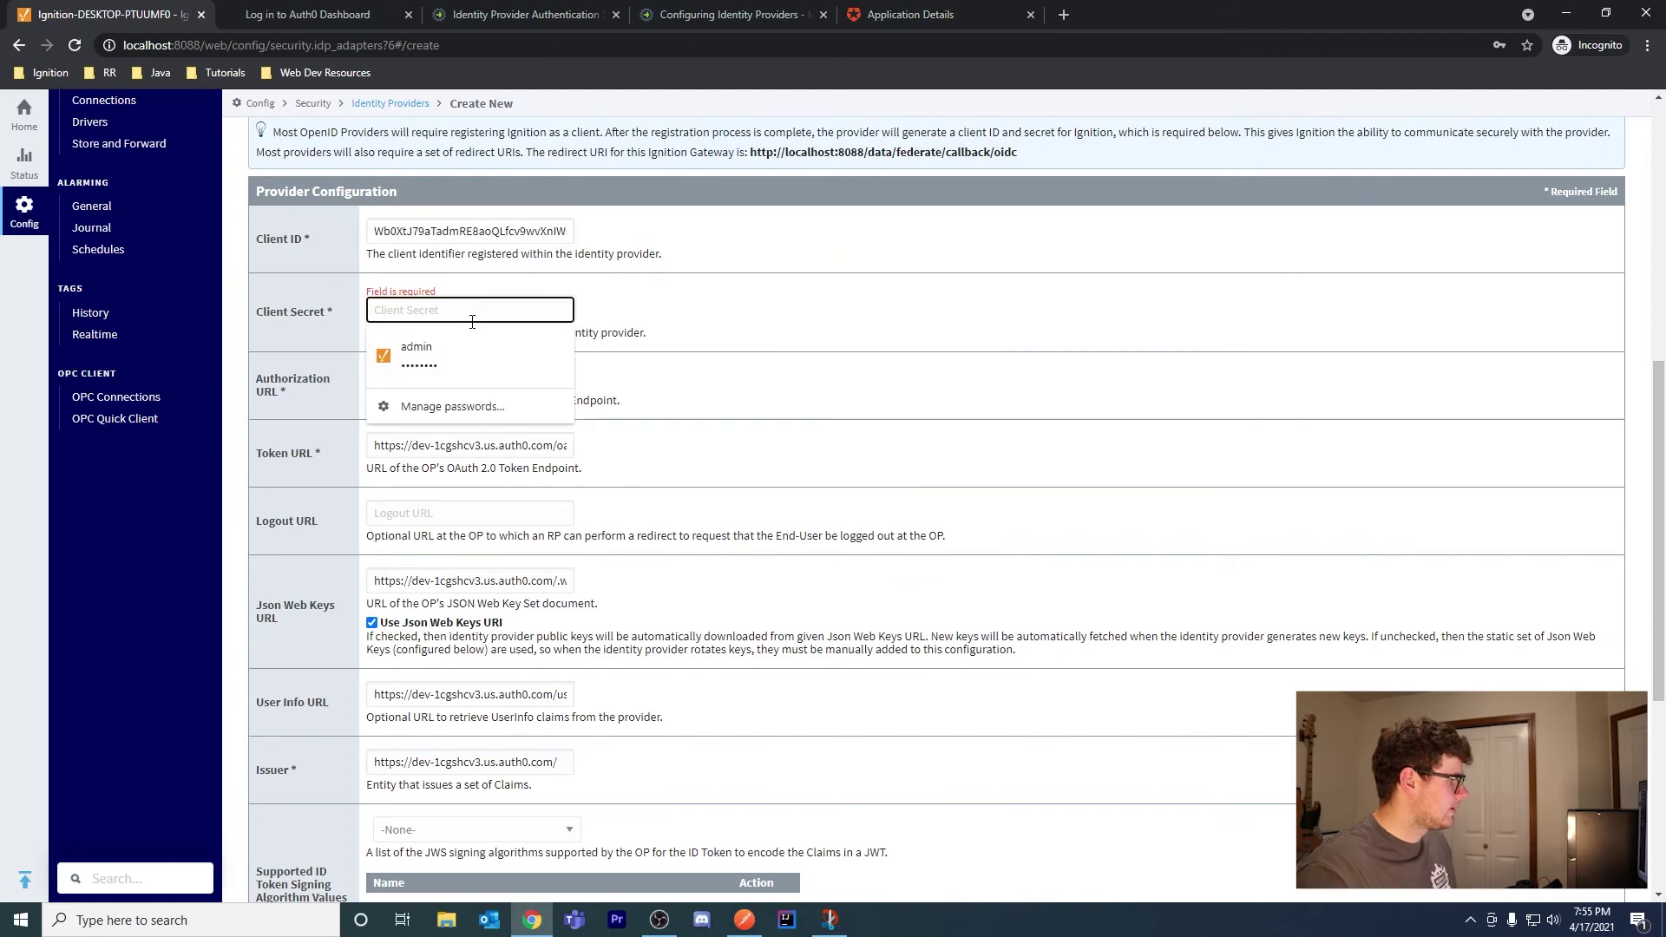
pyautogui.hotkey('ctrl', 'v')
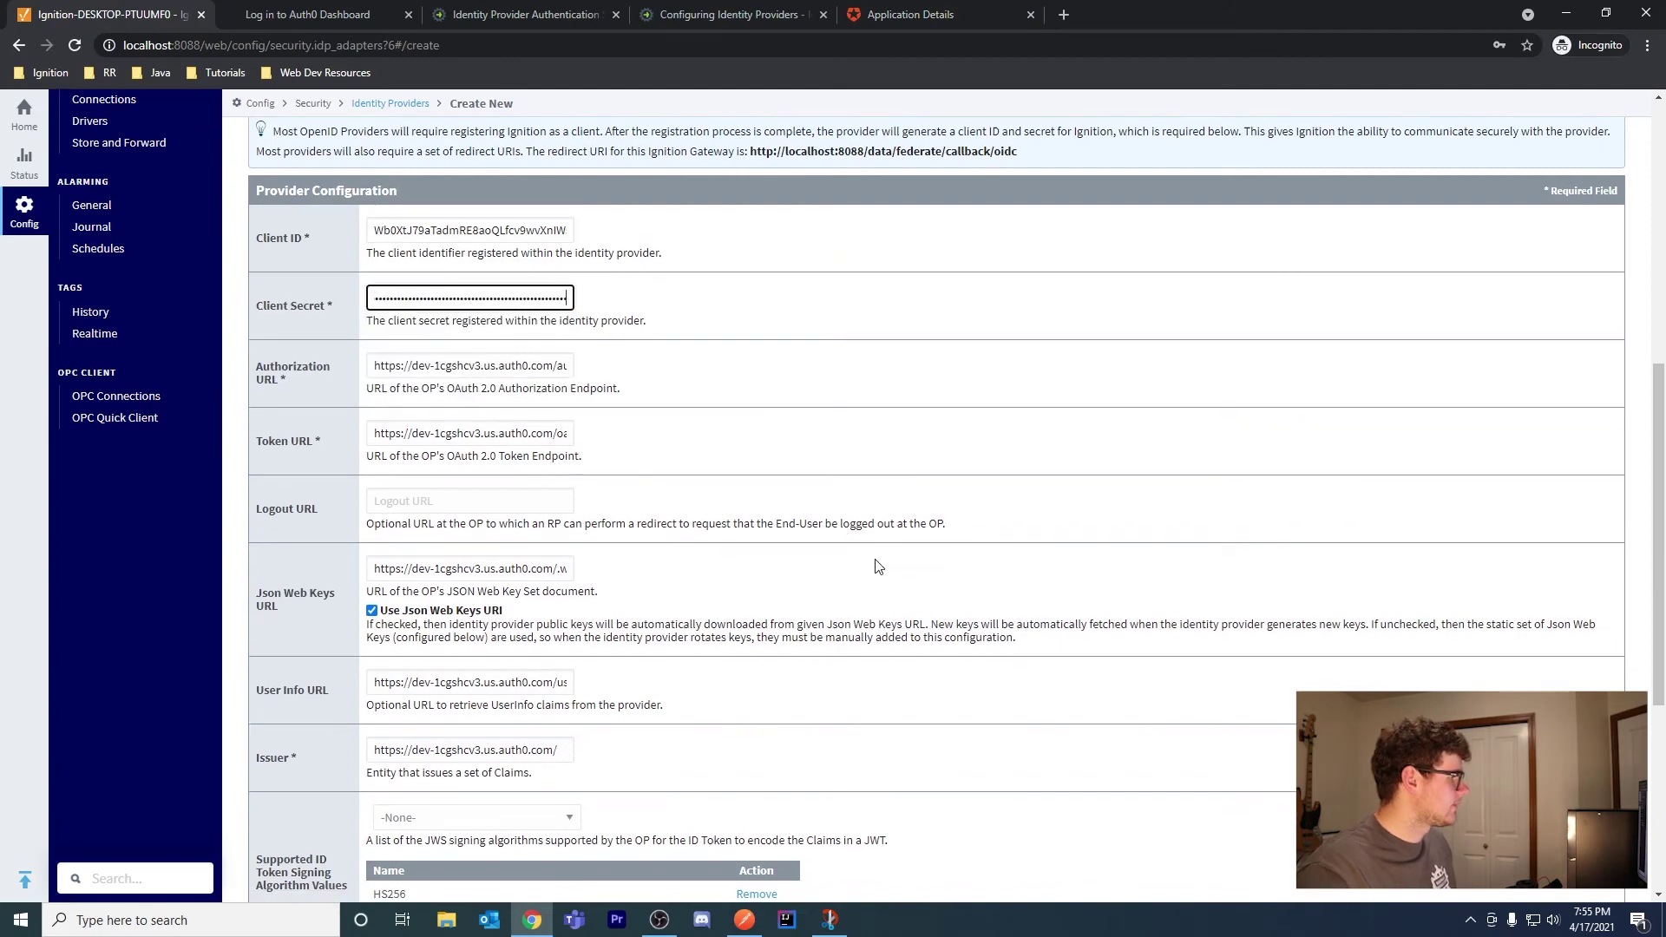
pyautogui.scroll(-5, 776, 529)
pyautogui.click(1561, 798)
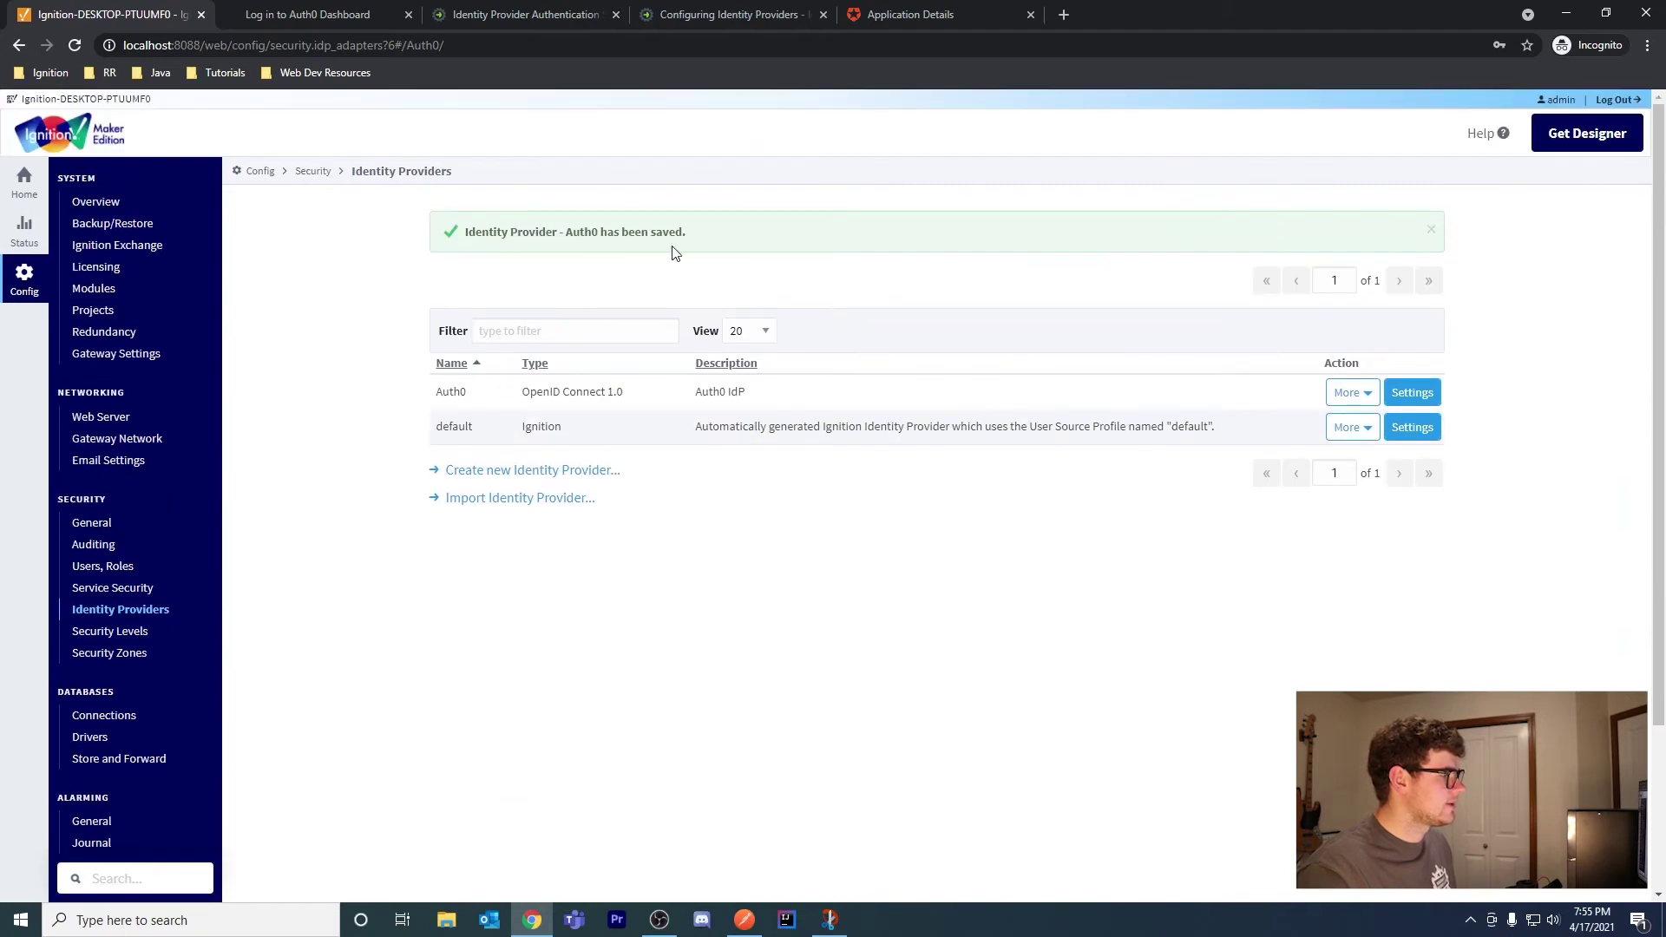
# Run a test login through the Auth0 provider, which fails with a wrong email or password error
pyautogui.click(1347, 397)
pyautogui.click(1376, 532)
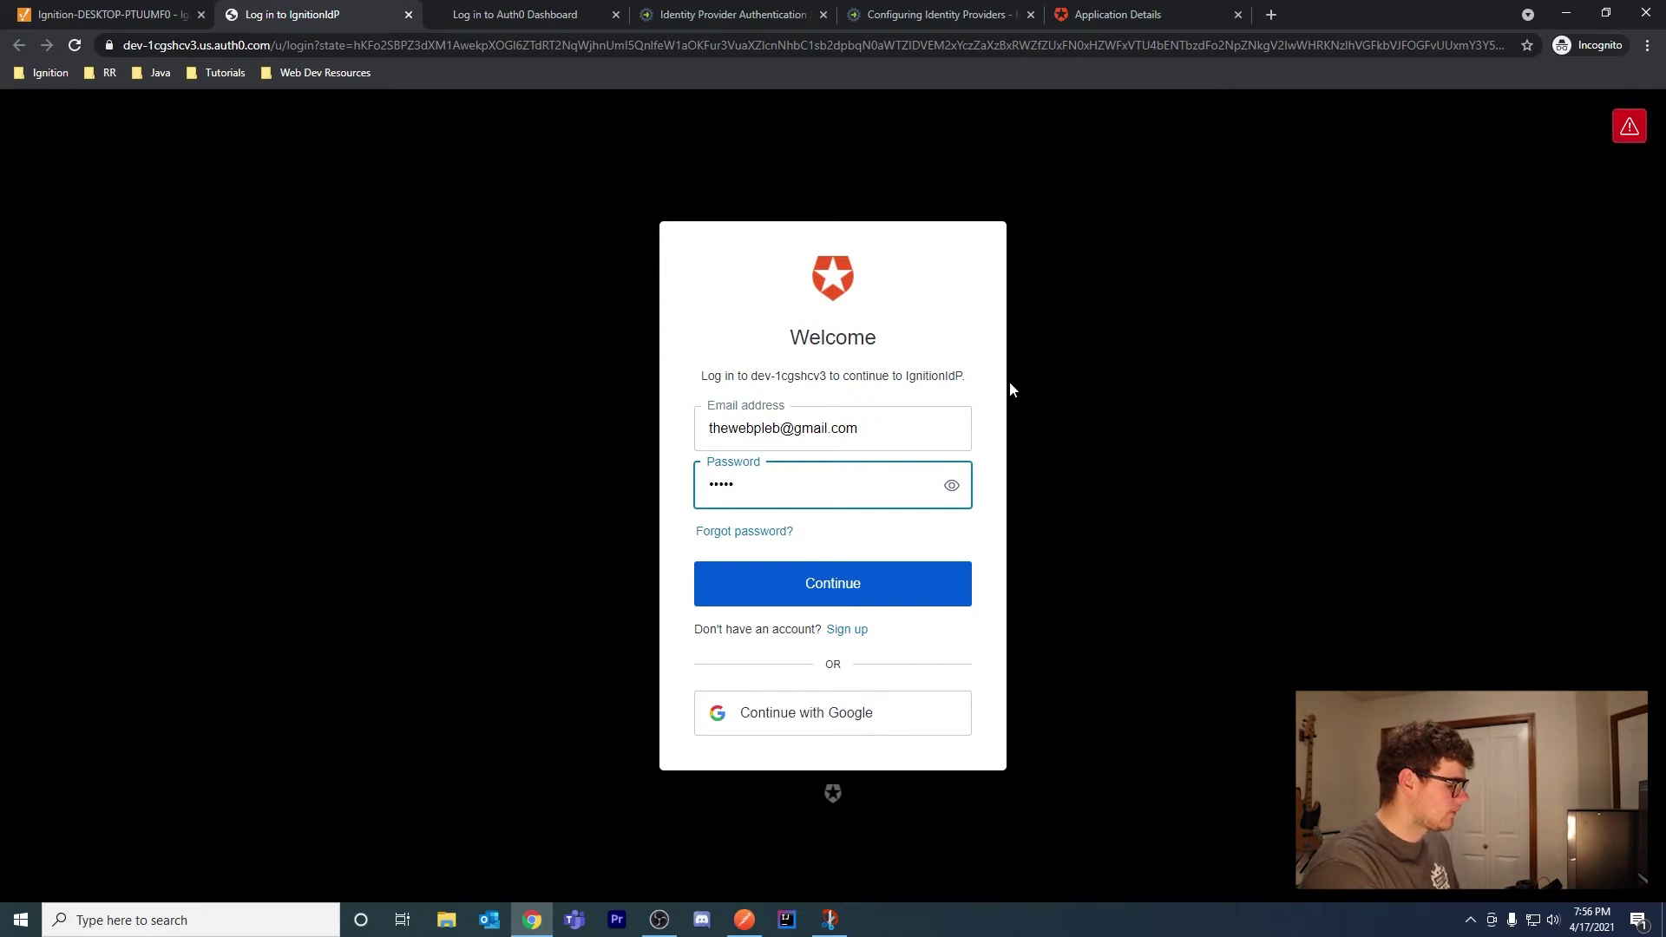
pyautogui.write('******')
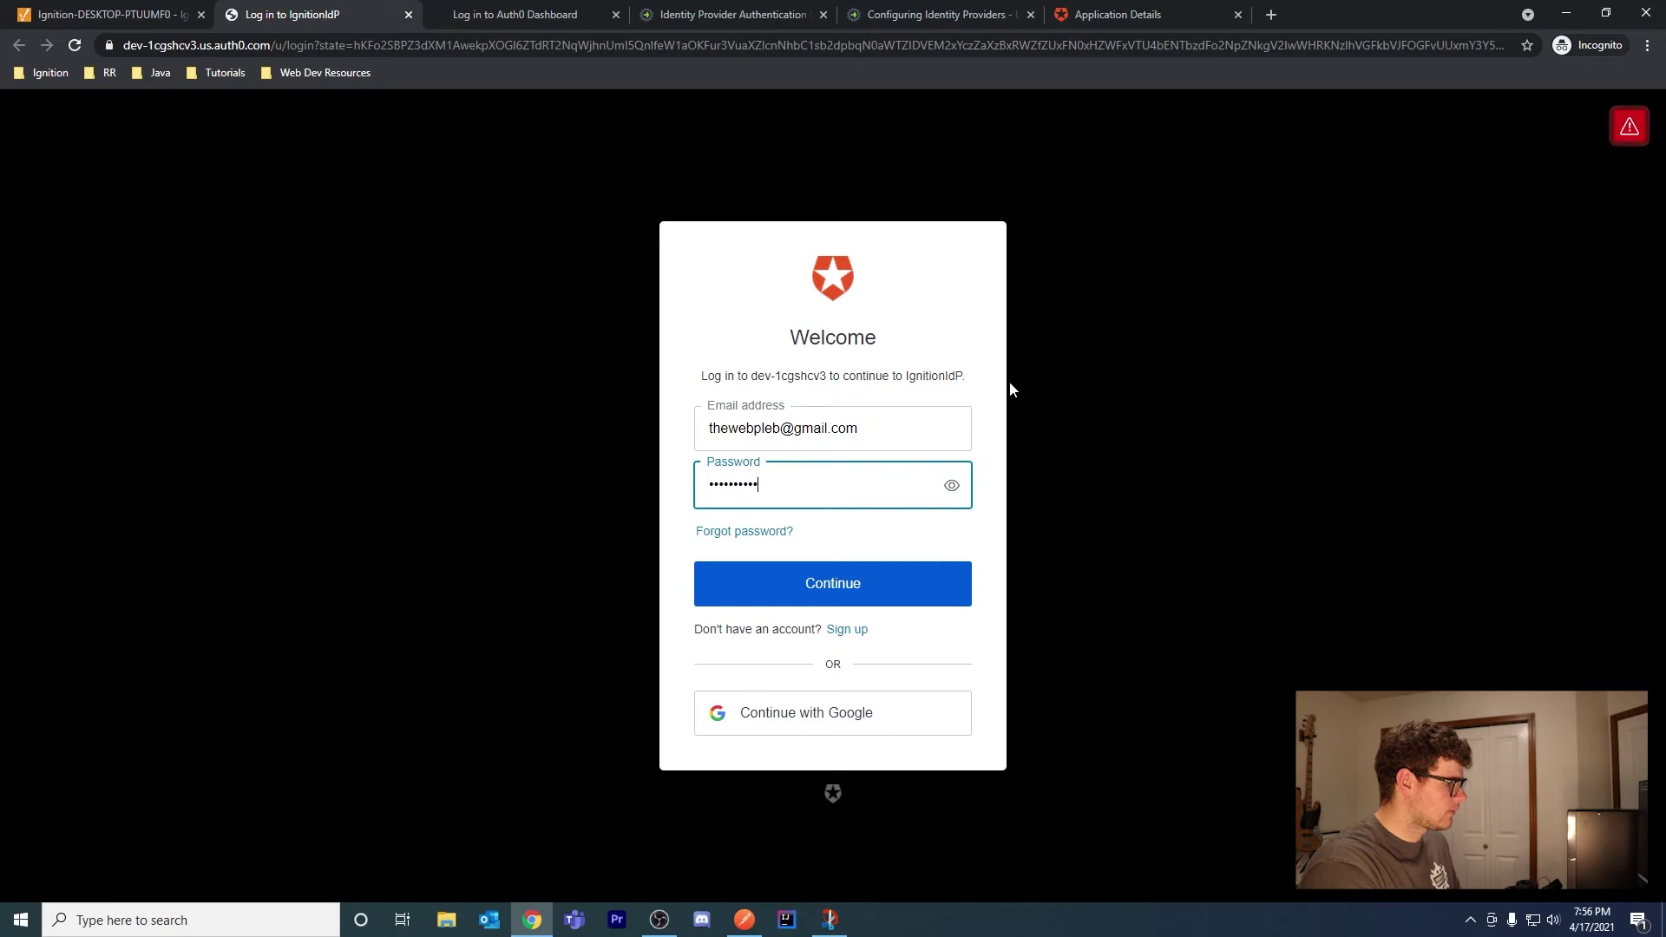
pyautogui.press('Return')
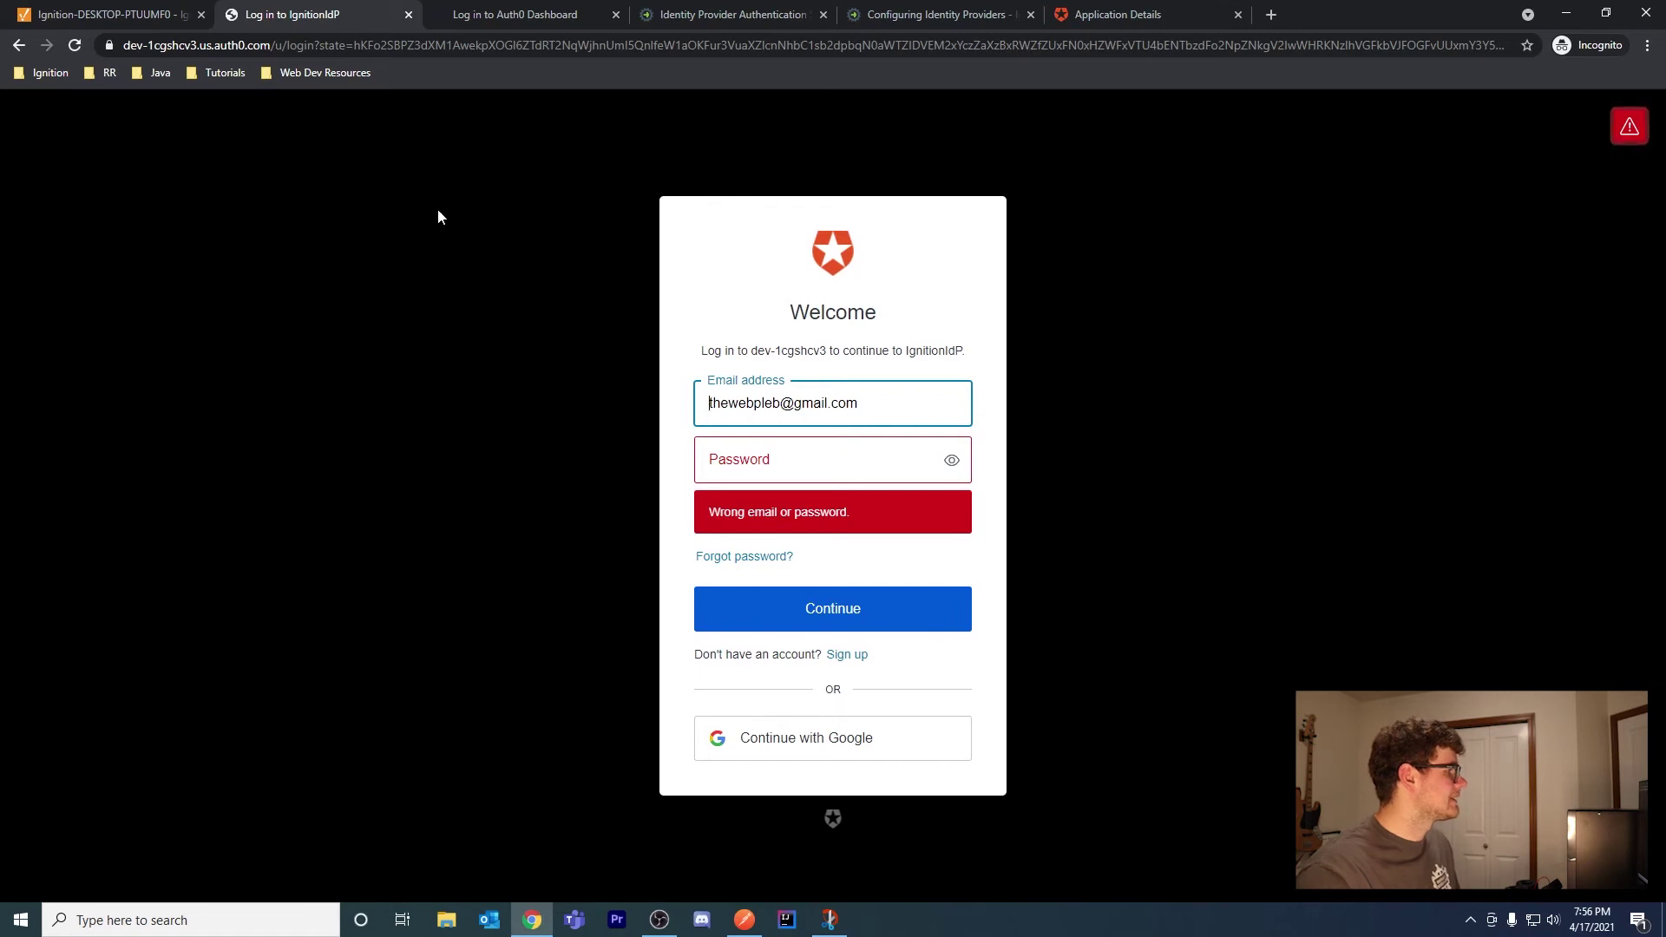
pyautogui.middleClick(275, 20)
pyautogui.click(867, 14)
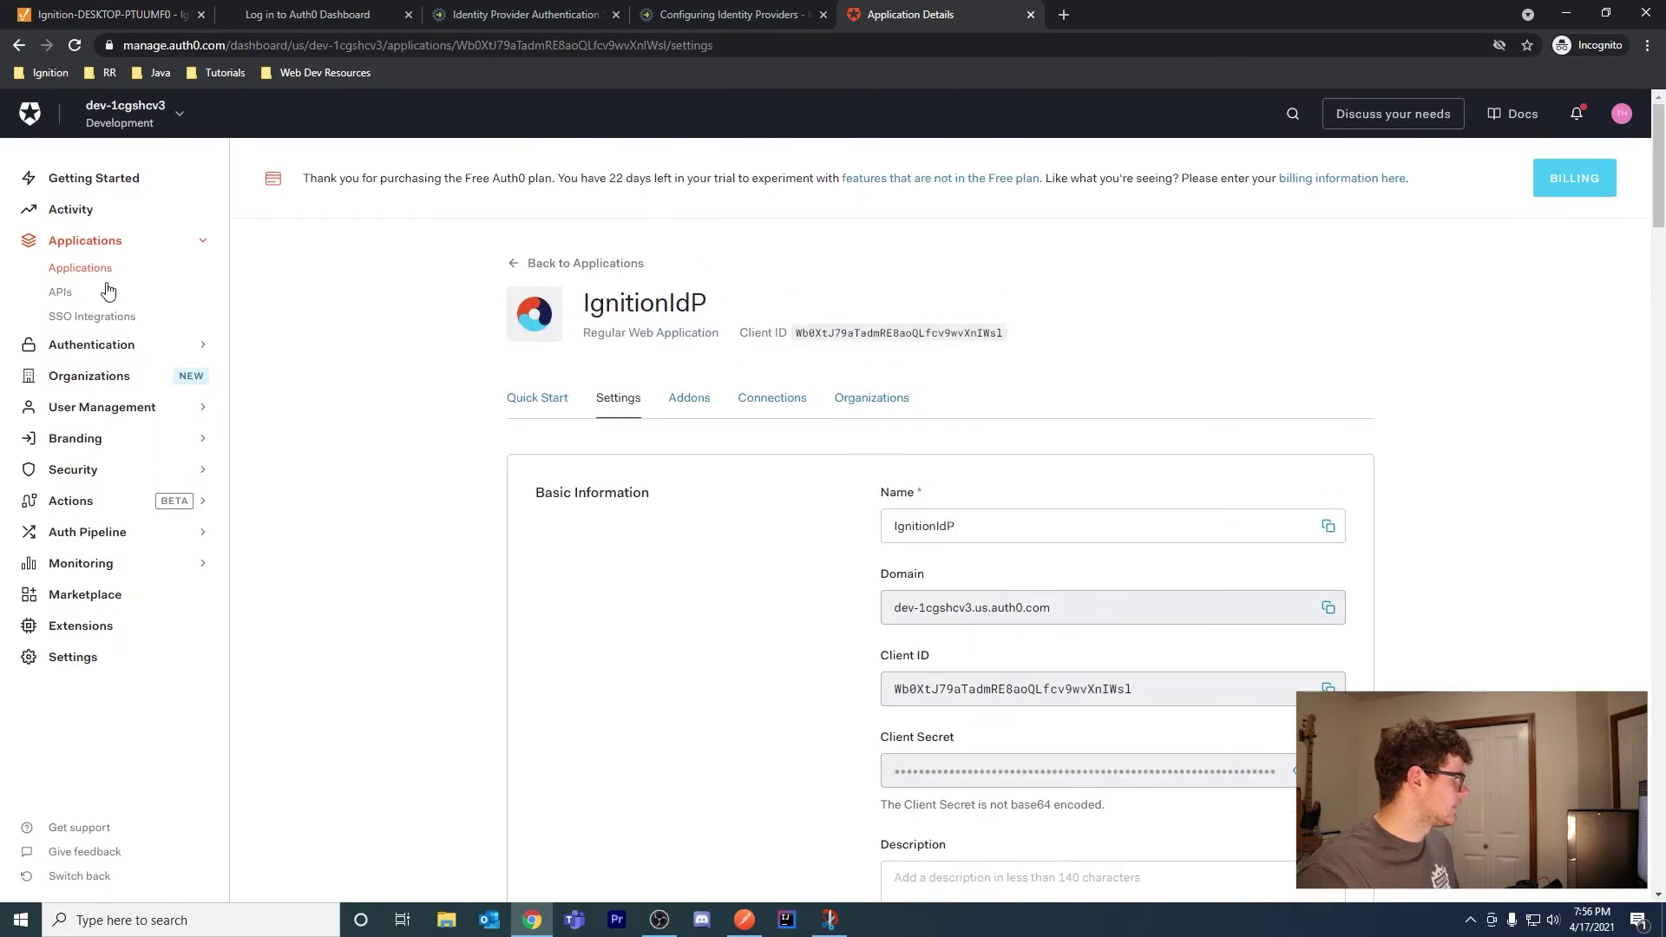
# Under User Management > Users, create a Username-Password-Authentication user with an email and password
pyautogui.click(104, 407)
pyautogui.click(63, 362)
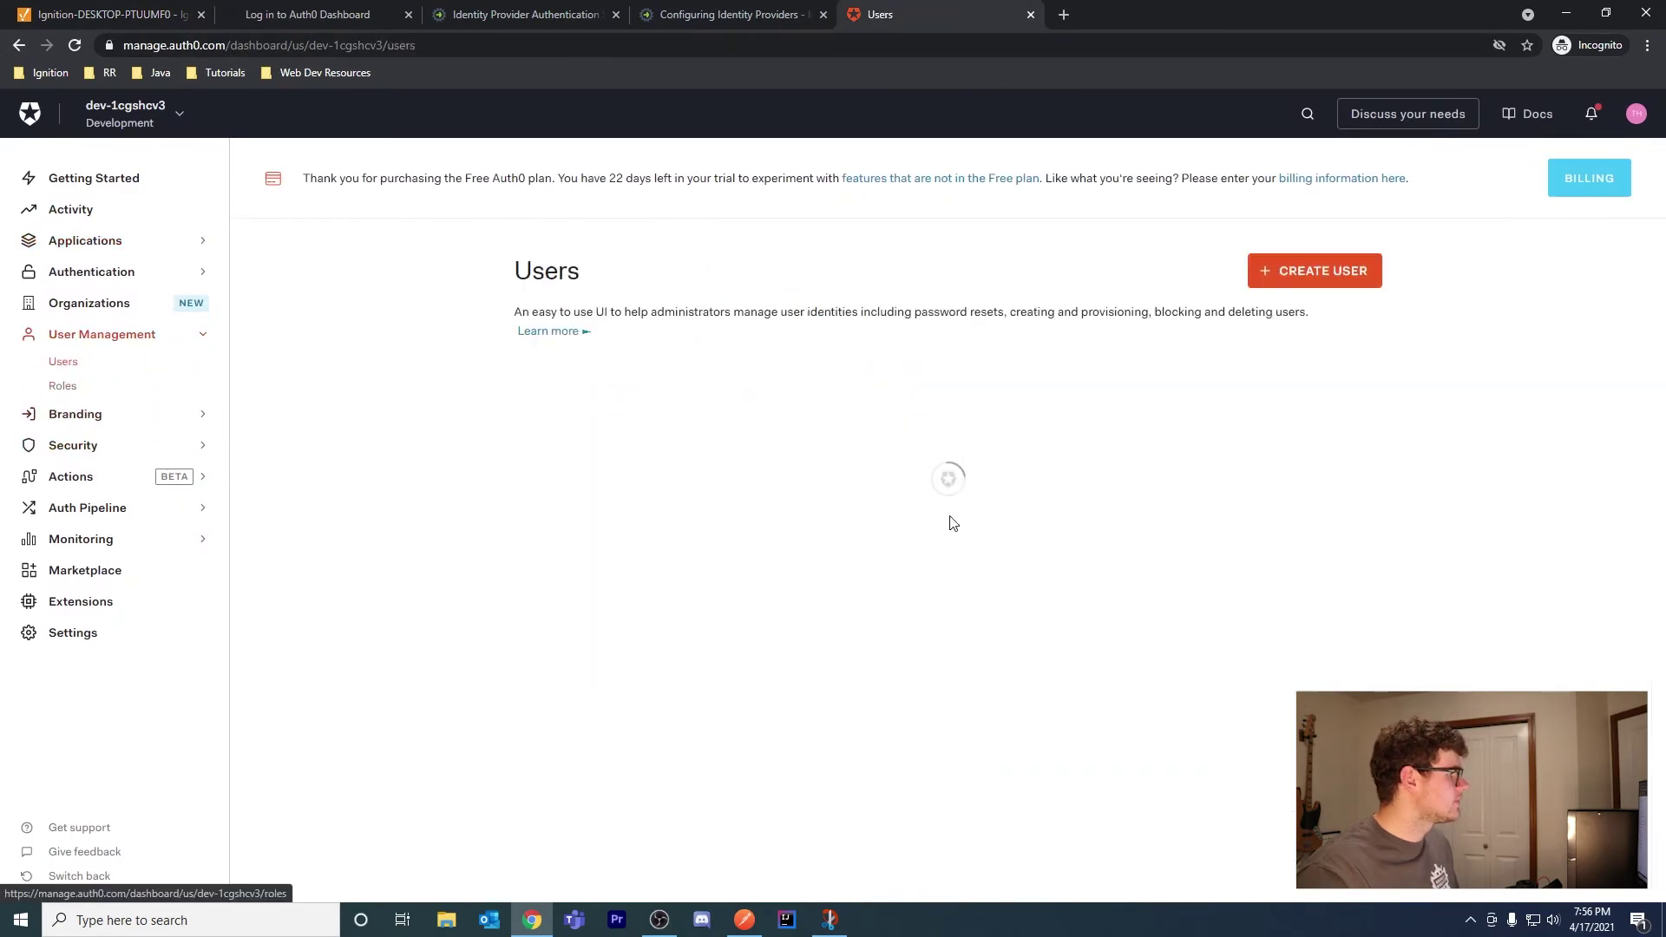
pyautogui.click(970, 545)
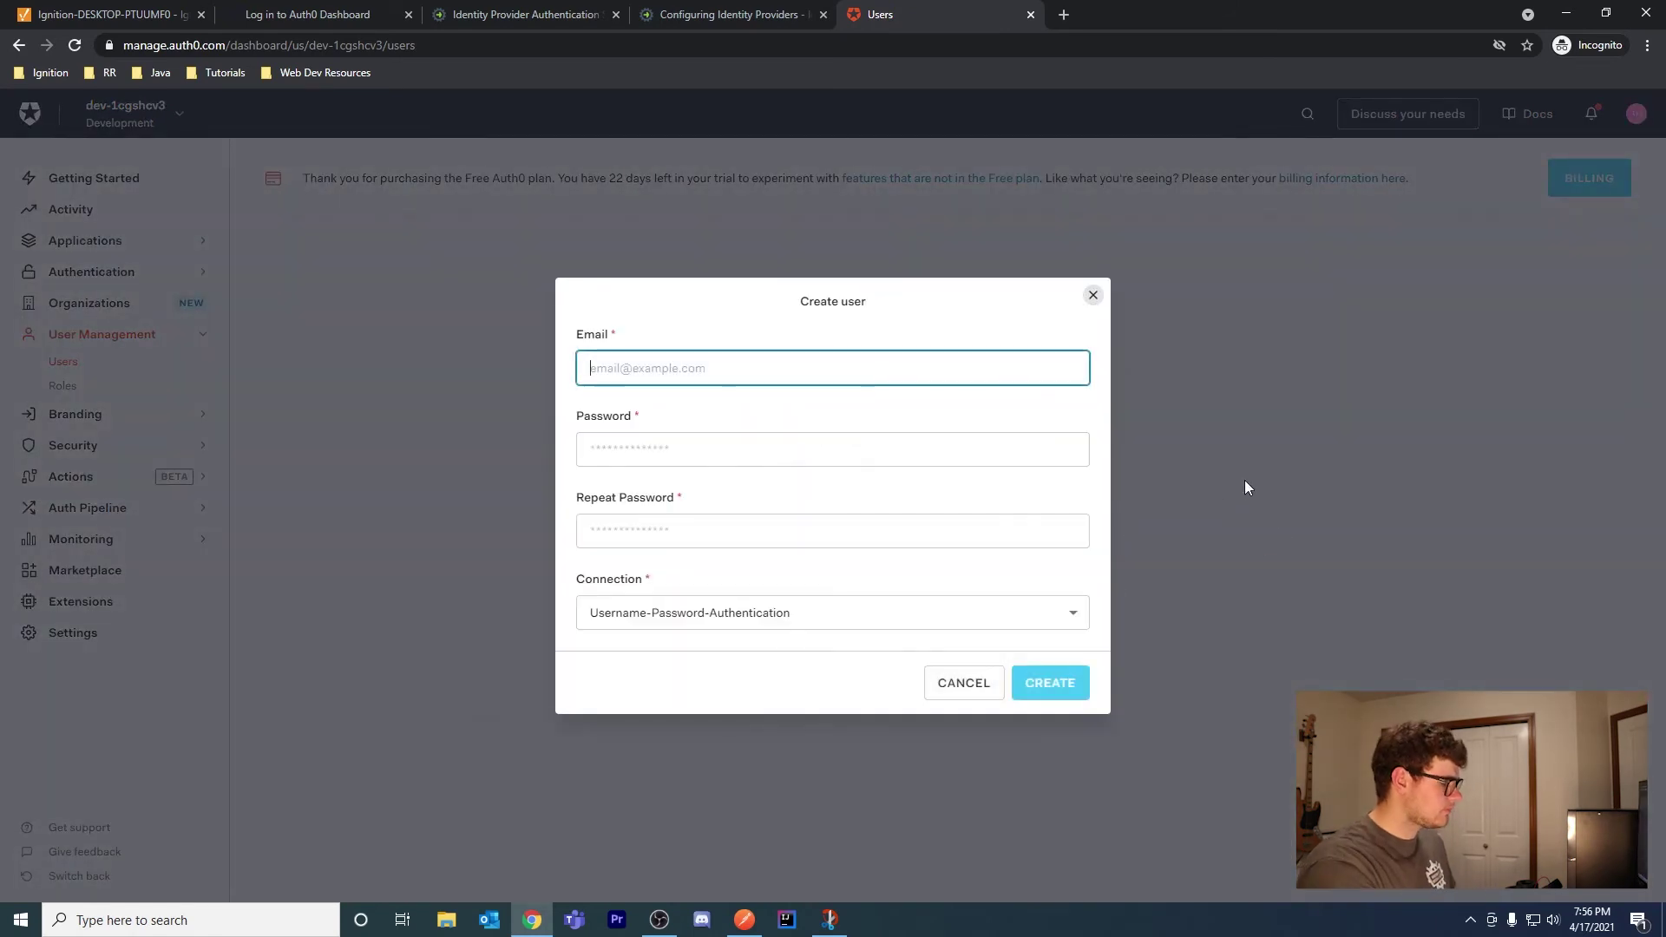
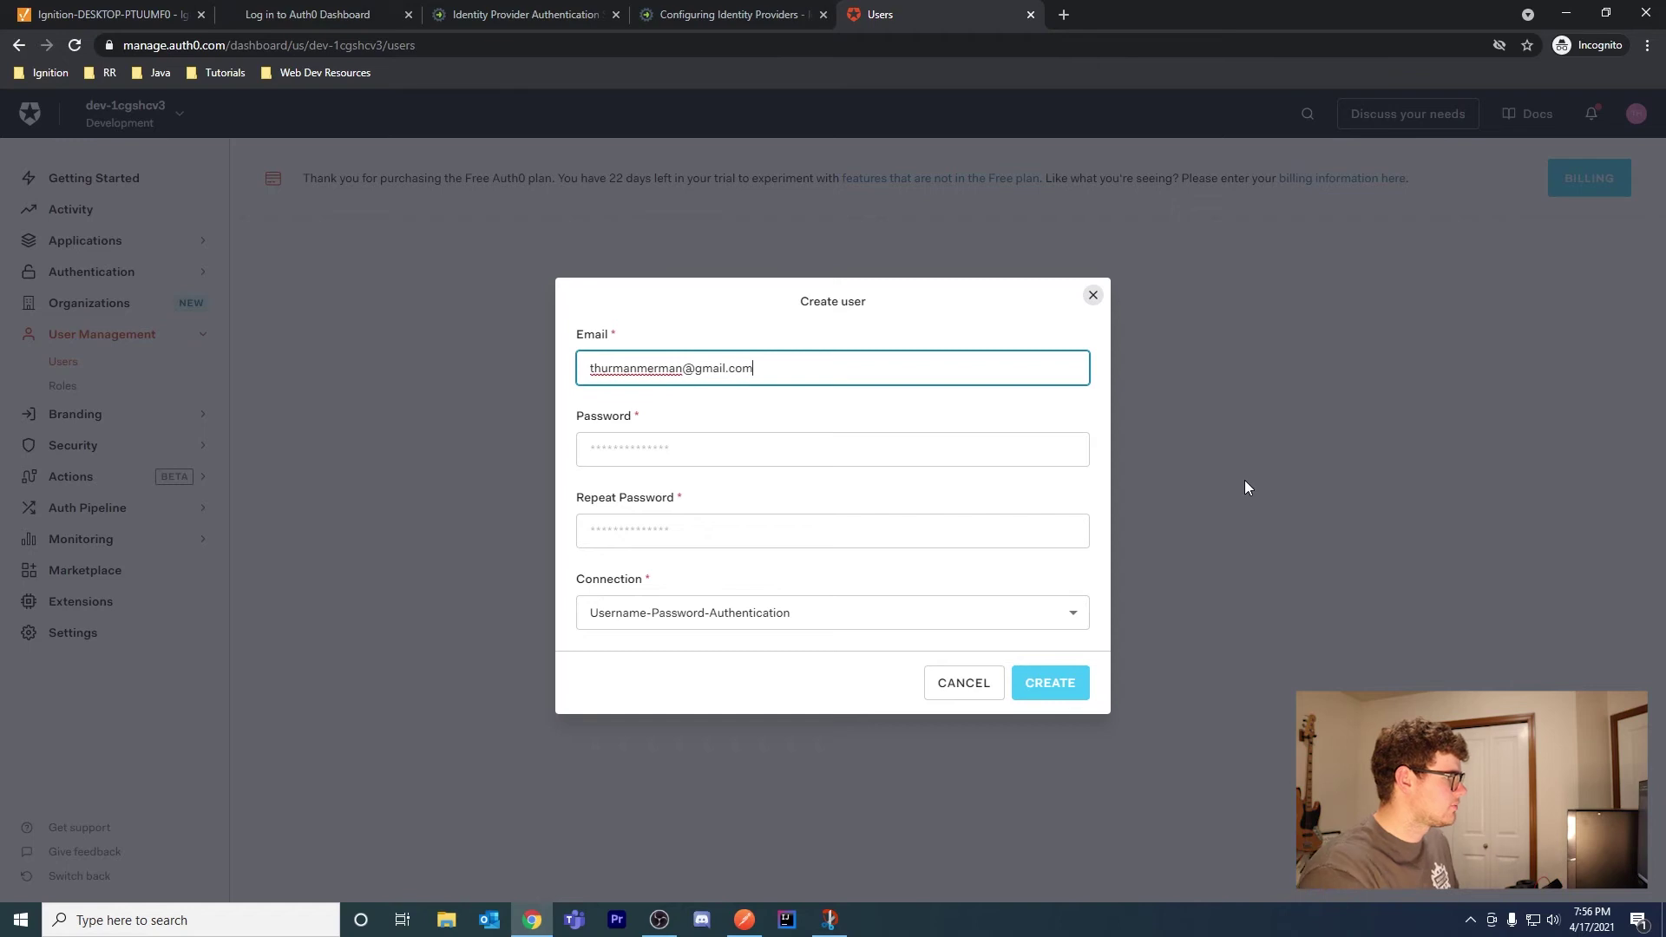
pyautogui.press('Tab')
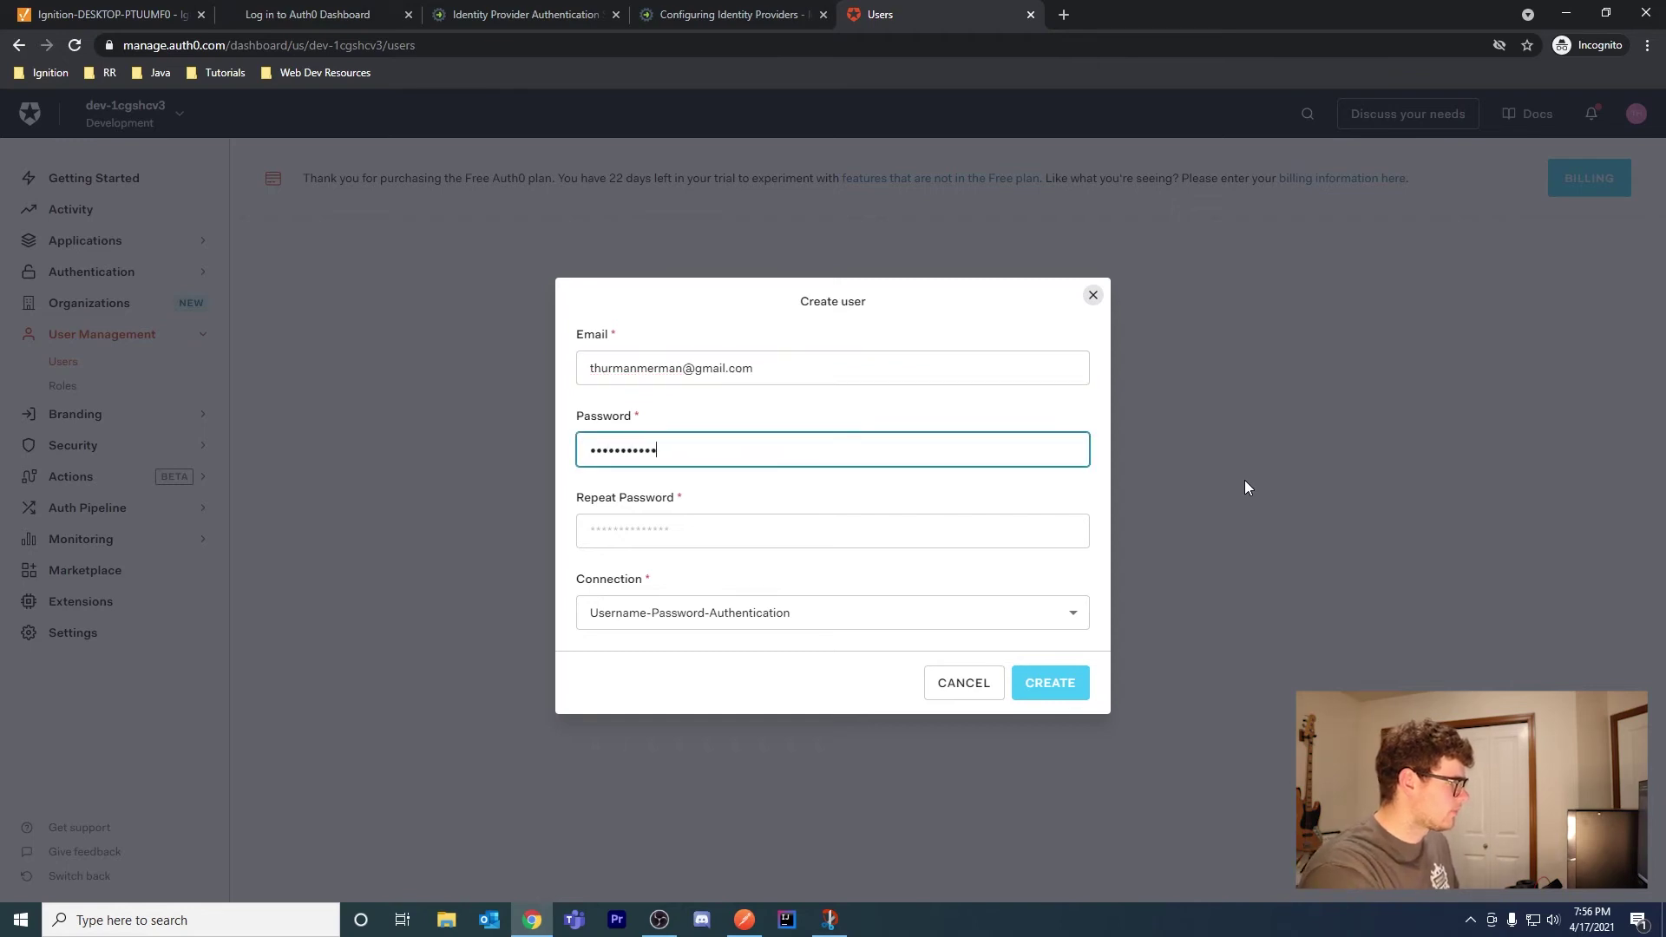
pyautogui.press('Tab')
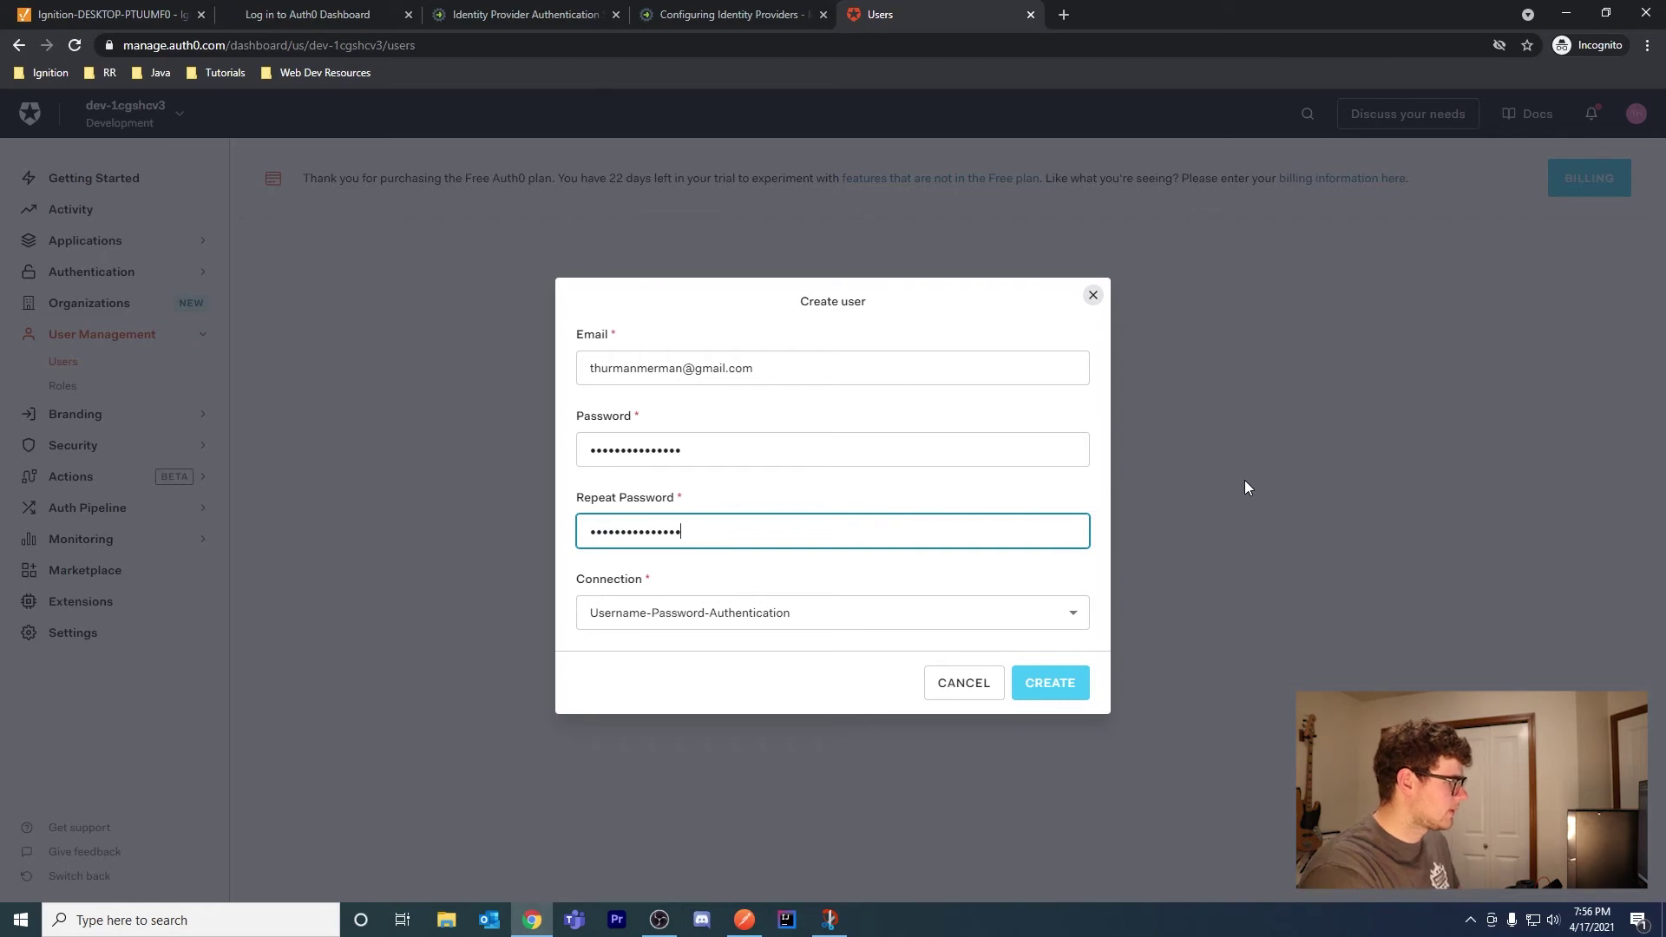
pyautogui.click(1029, 671)
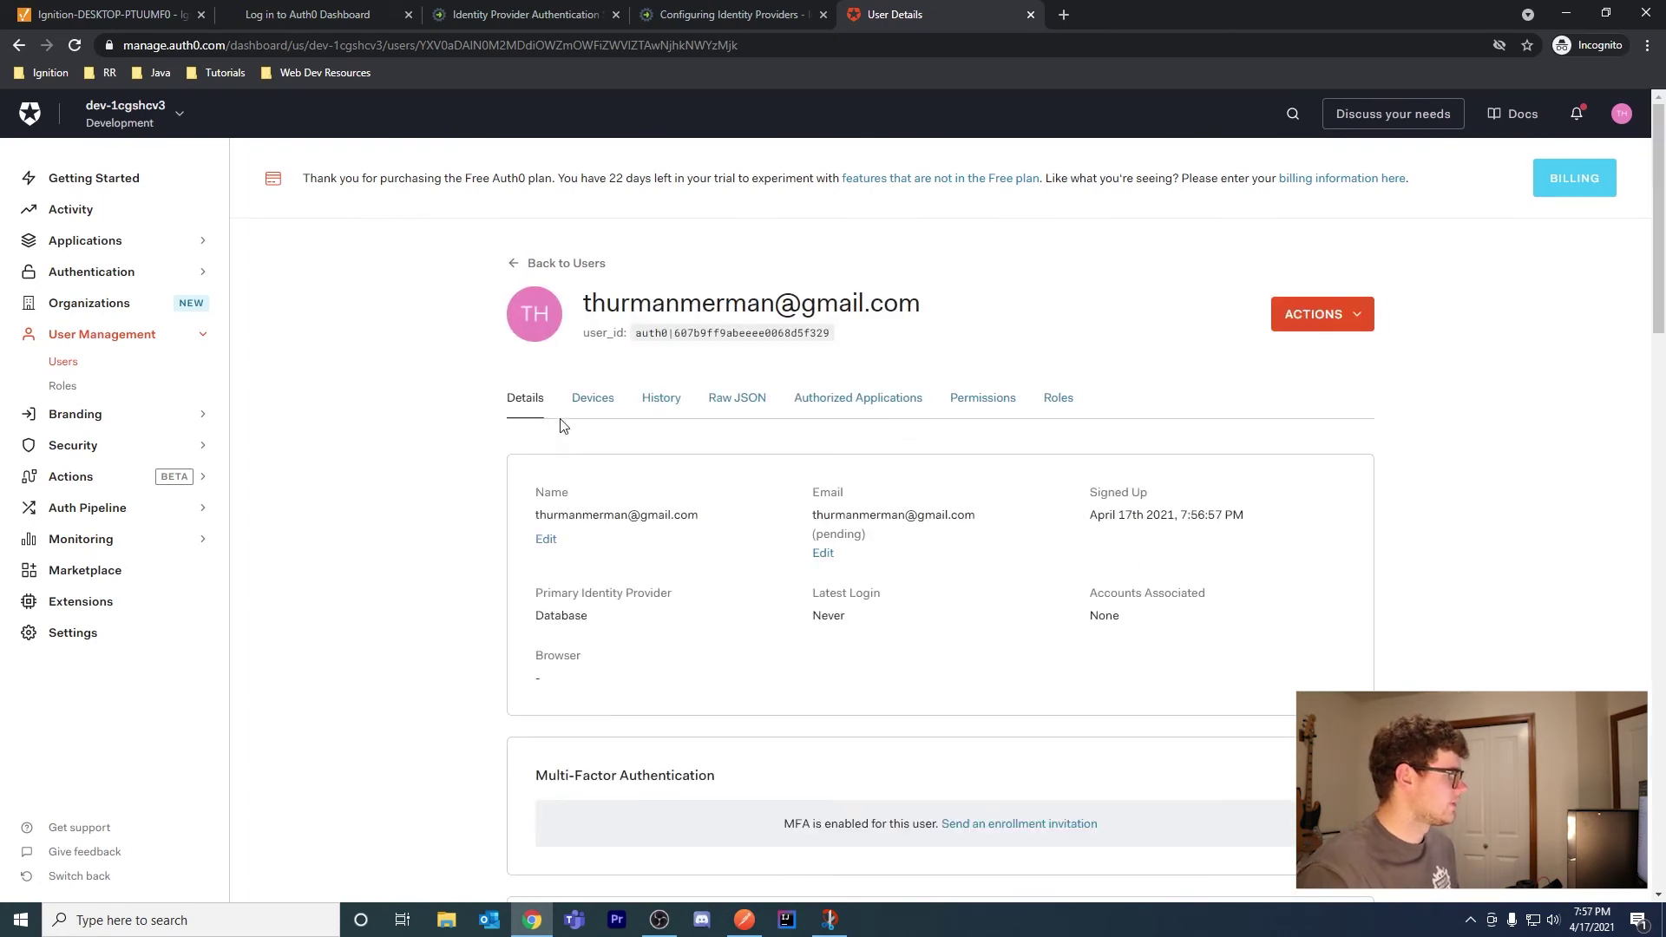
pyautogui.scroll(-6, 1059, 503)
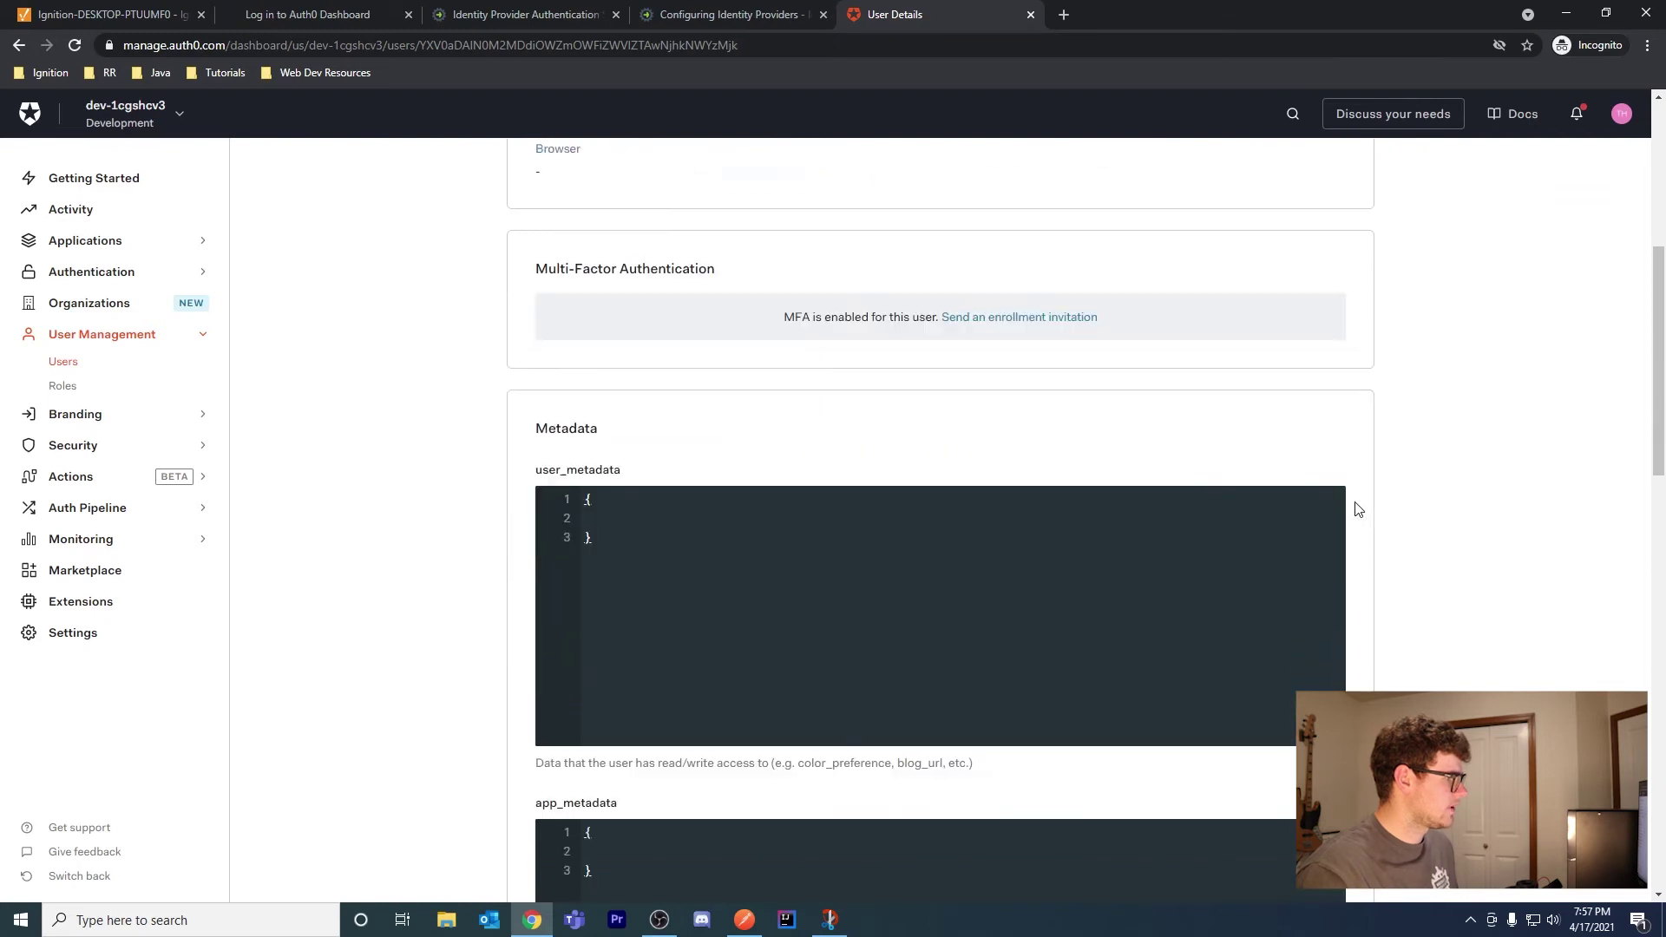
pyautogui.scroll(6, 1360, 529)
# Reload Identity Providers and test-login to Auth0 with the new user's email and password
pyautogui.click(109, 14)
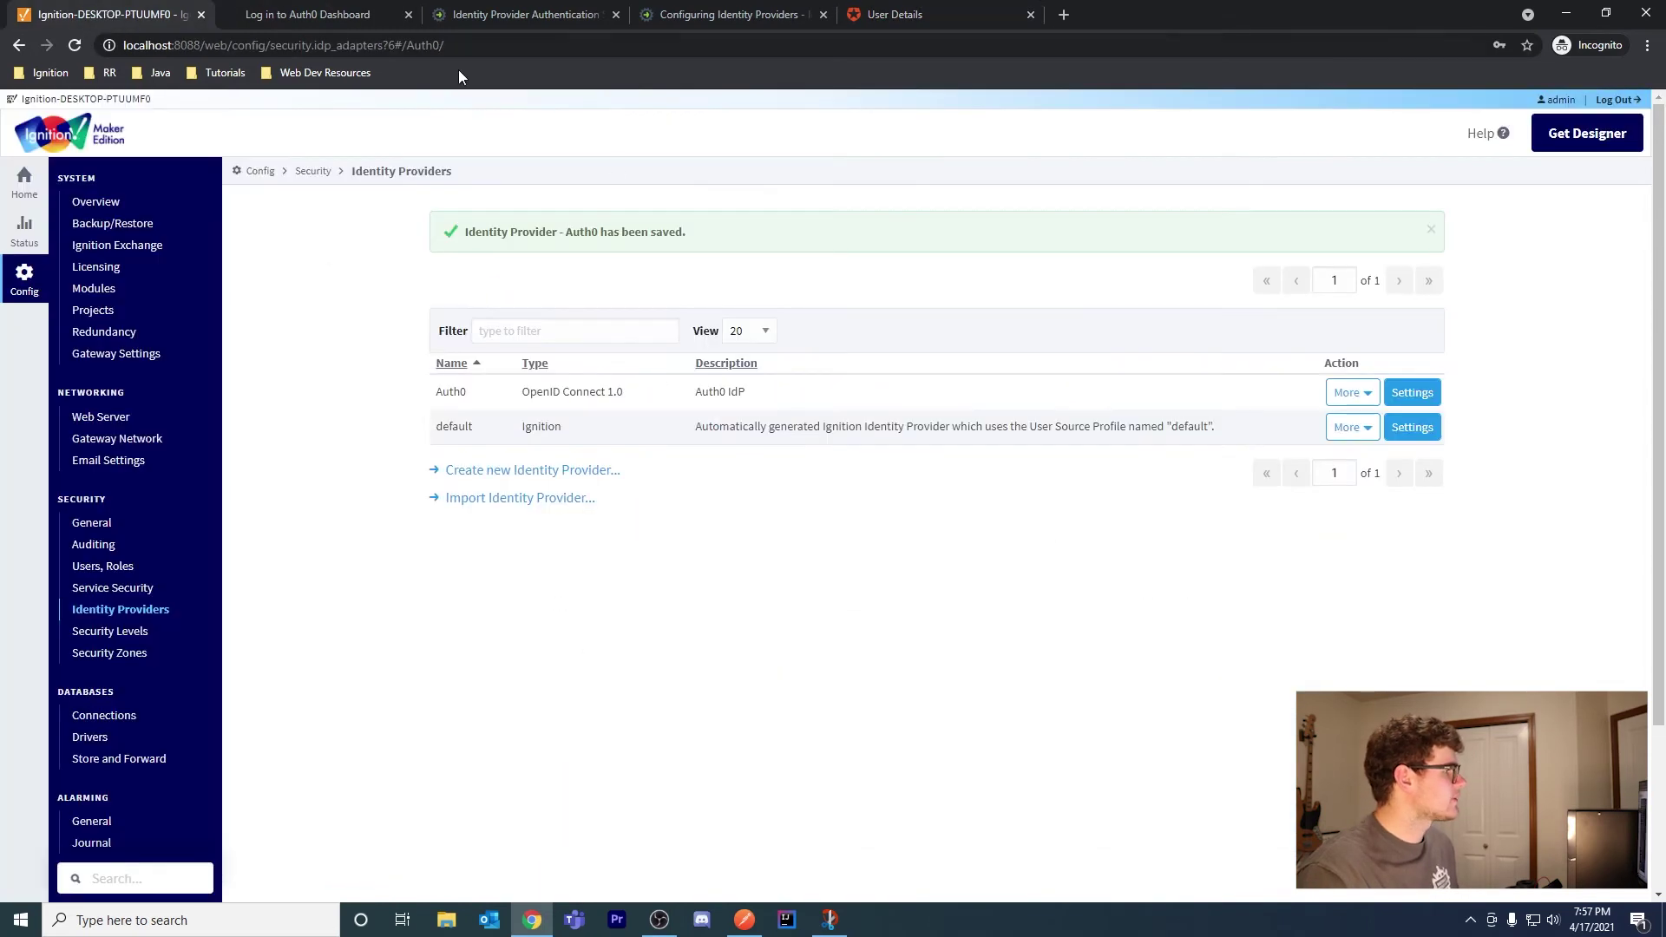
pyautogui.click(77, 46)
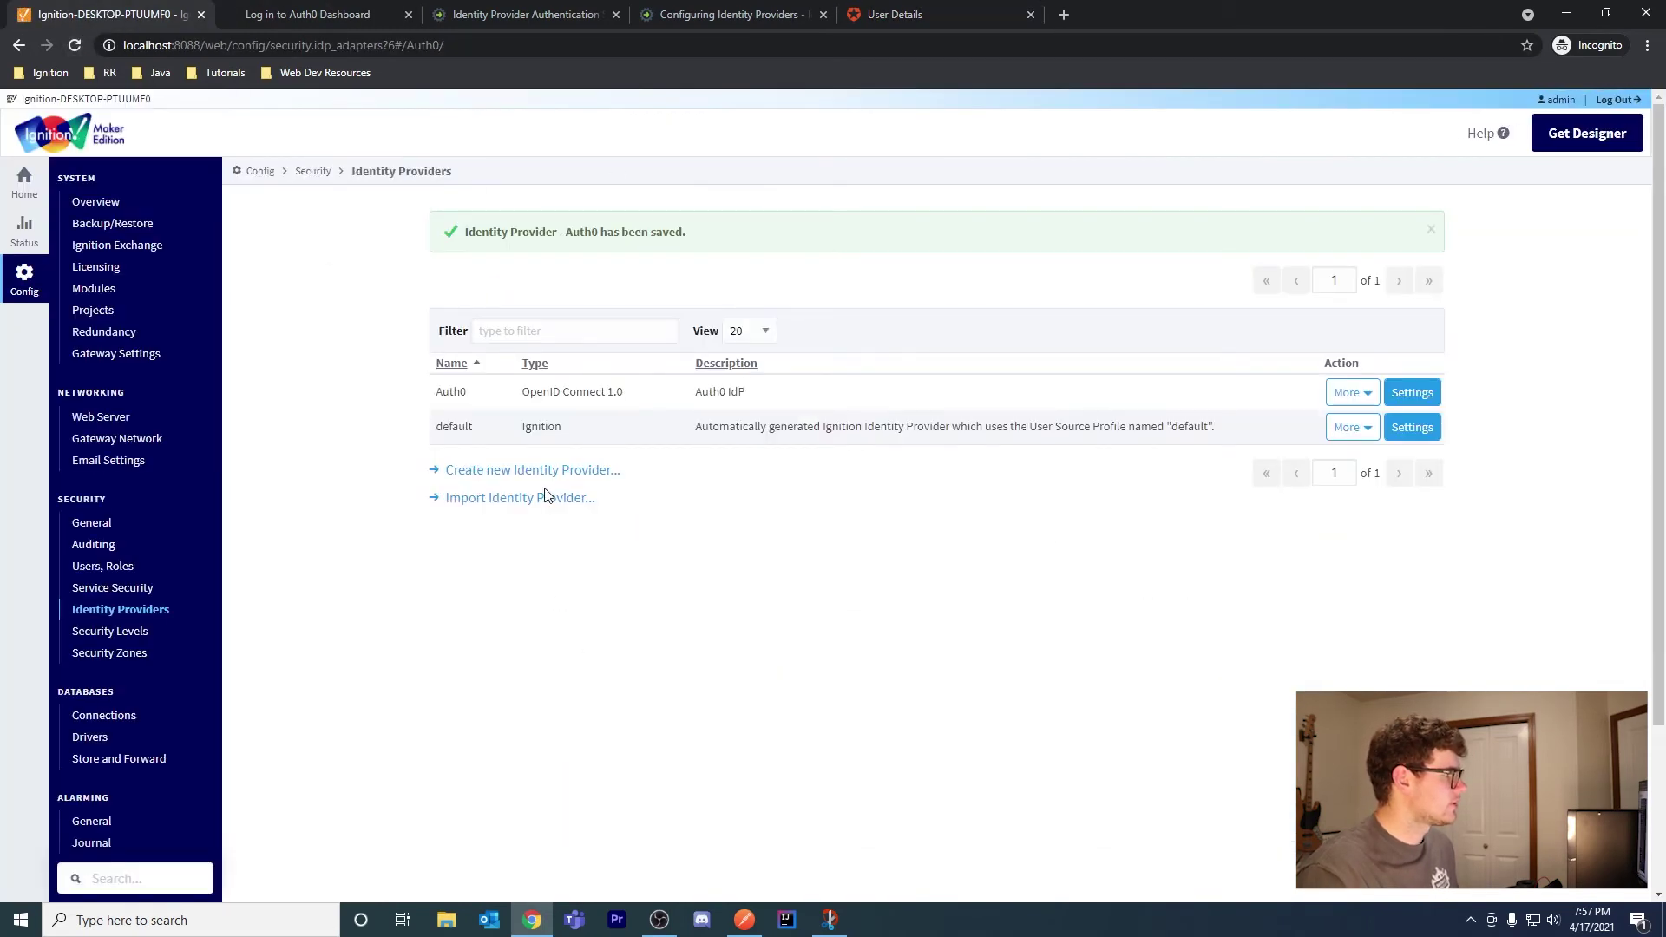
pyautogui.click(1353, 391)
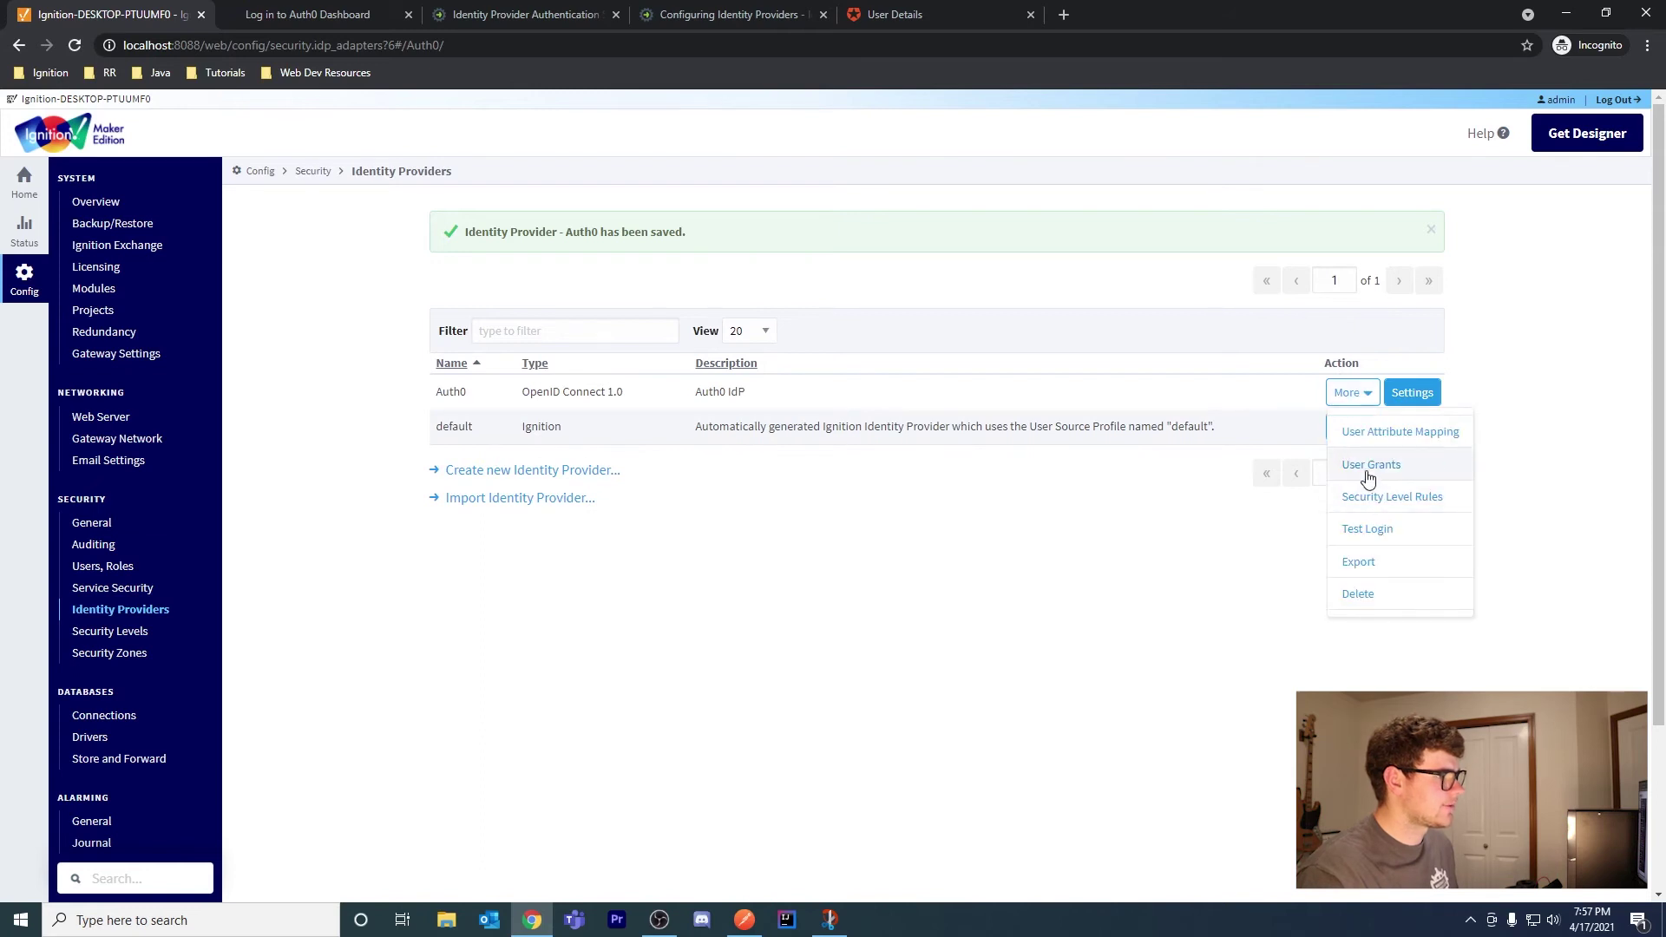
pyautogui.click(1398, 528)
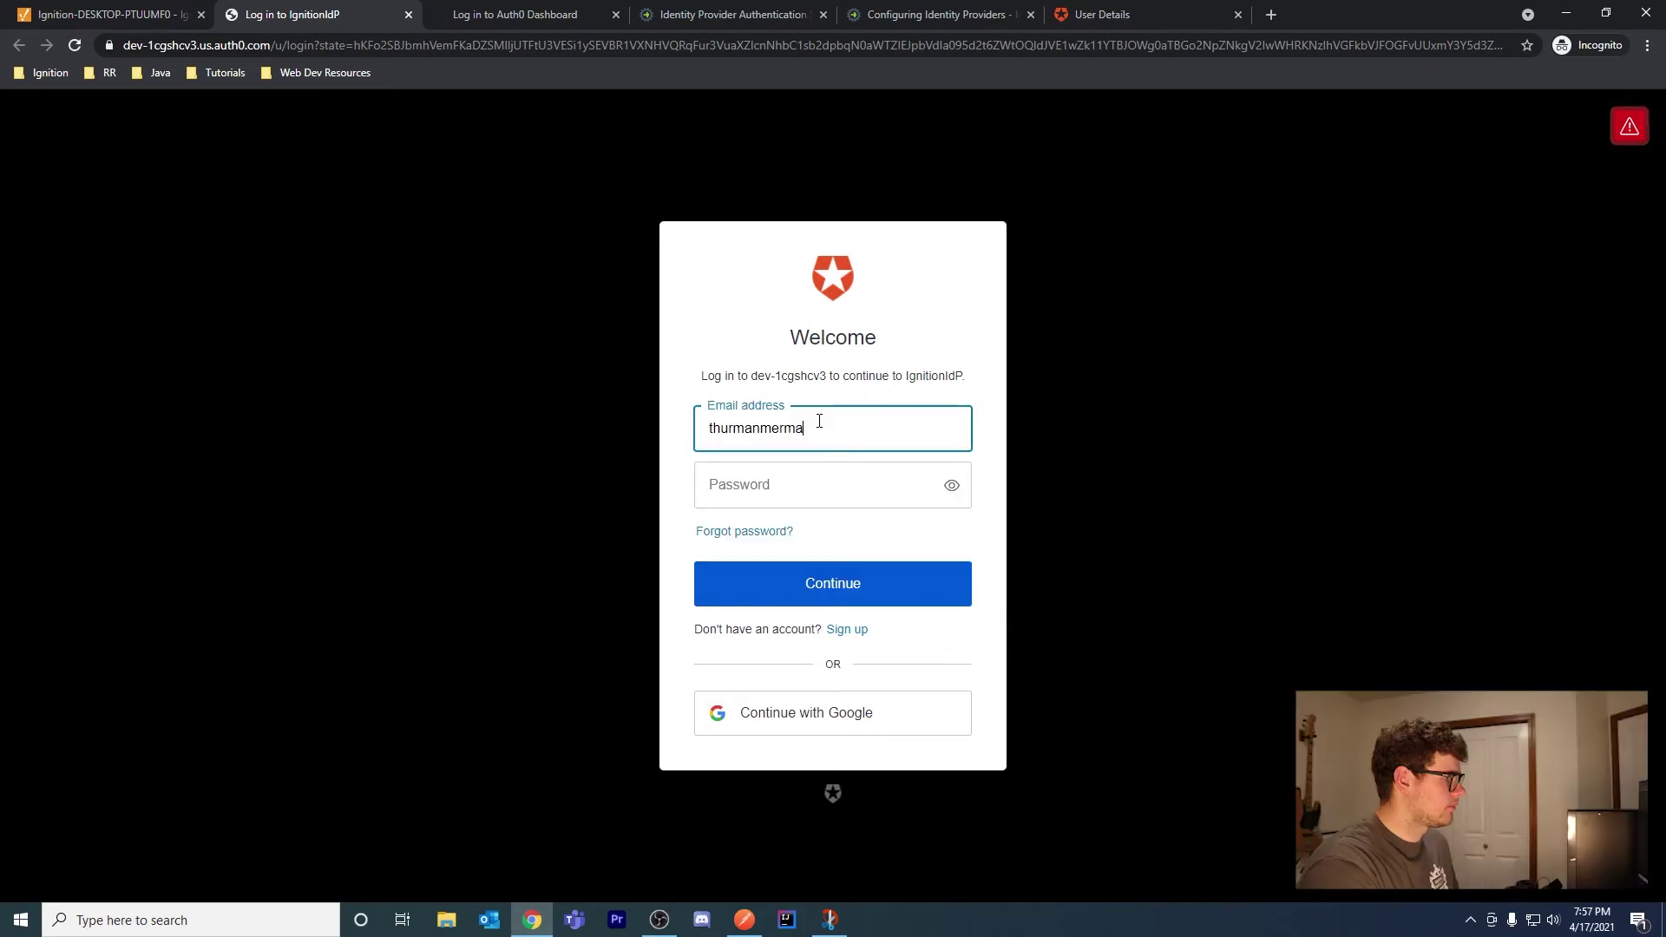
pyautogui.write('n@gmail.')
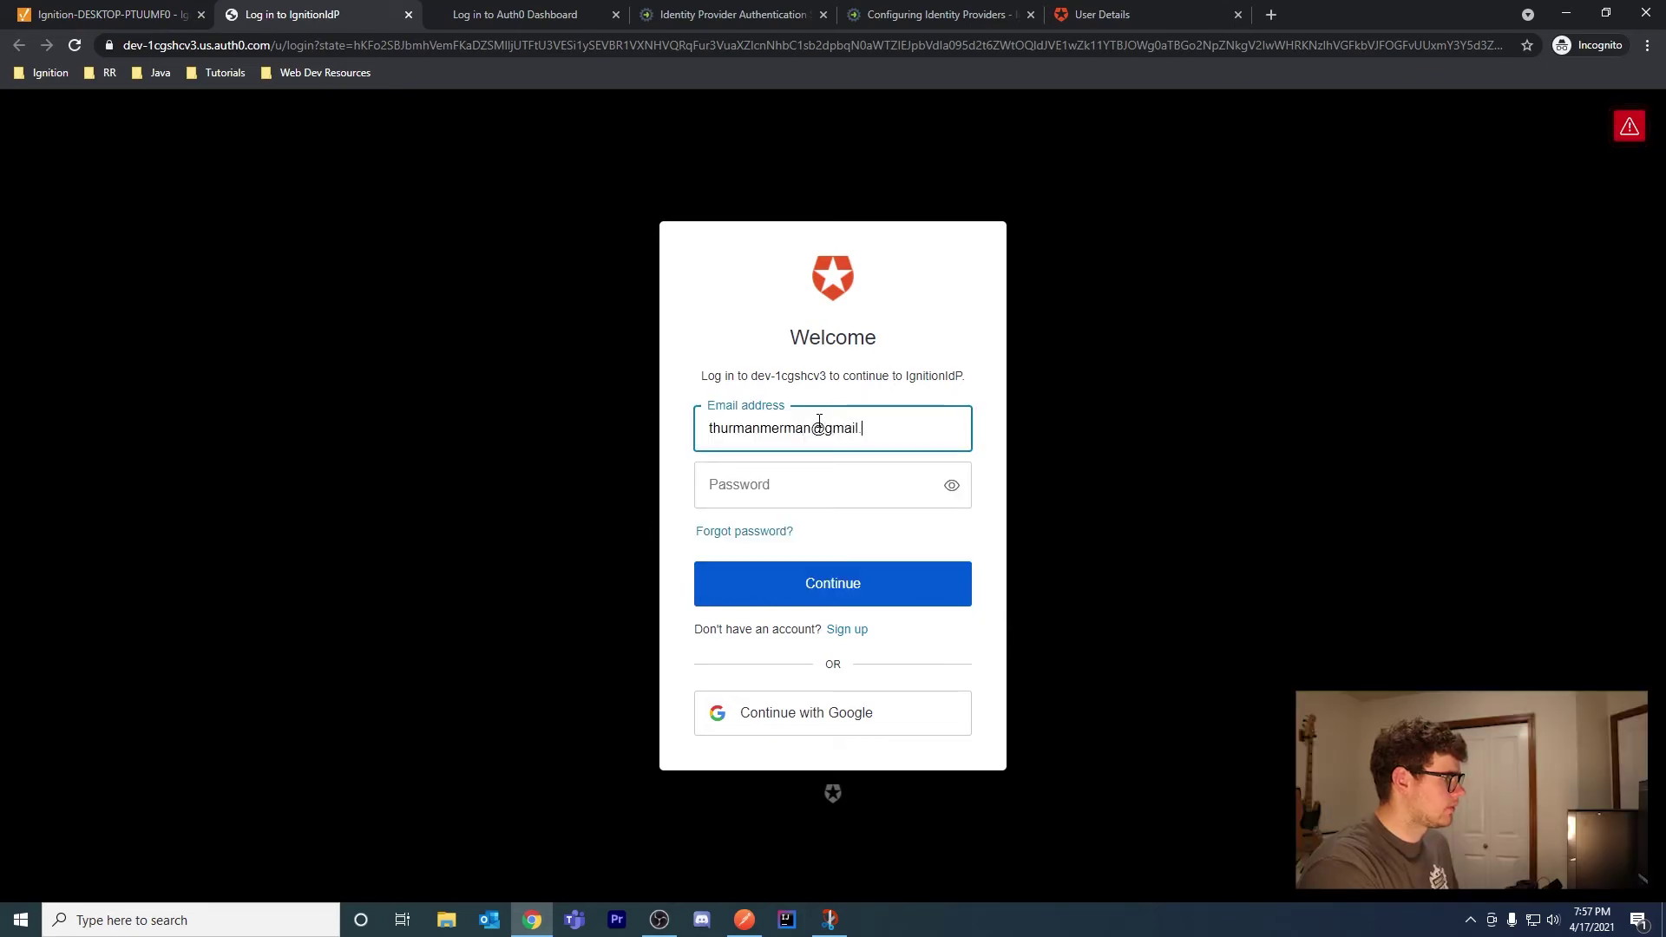
pyautogui.write('com')
pyautogui.press('Tab')
pyautogui.write('****')
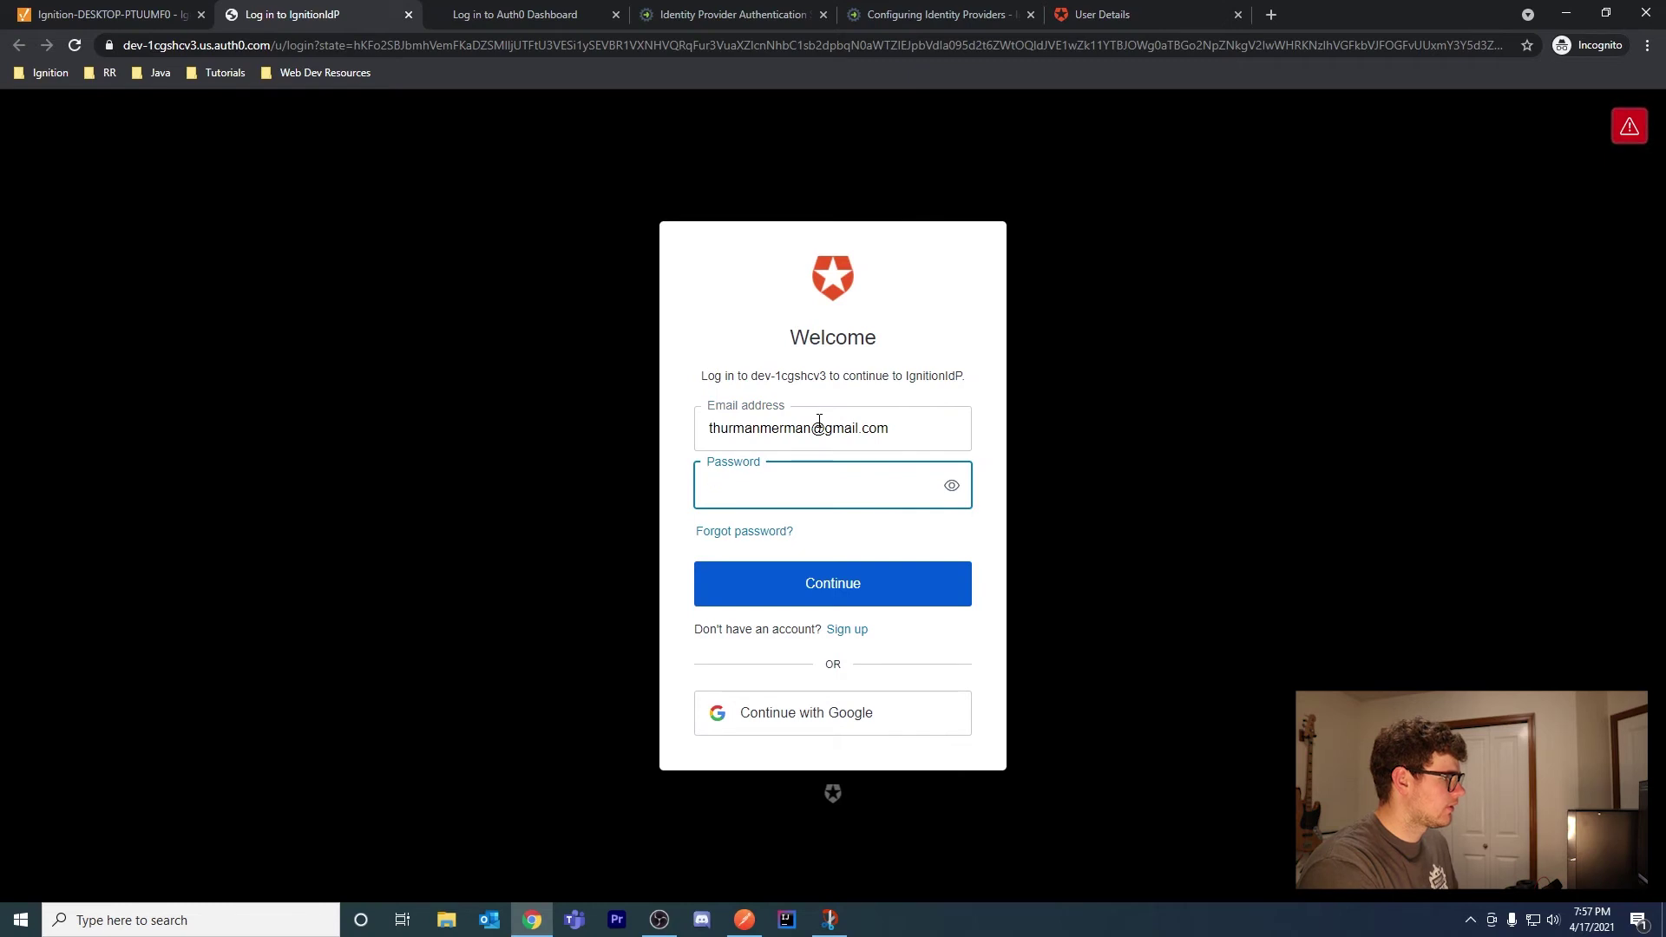
pyautogui.write('*******')
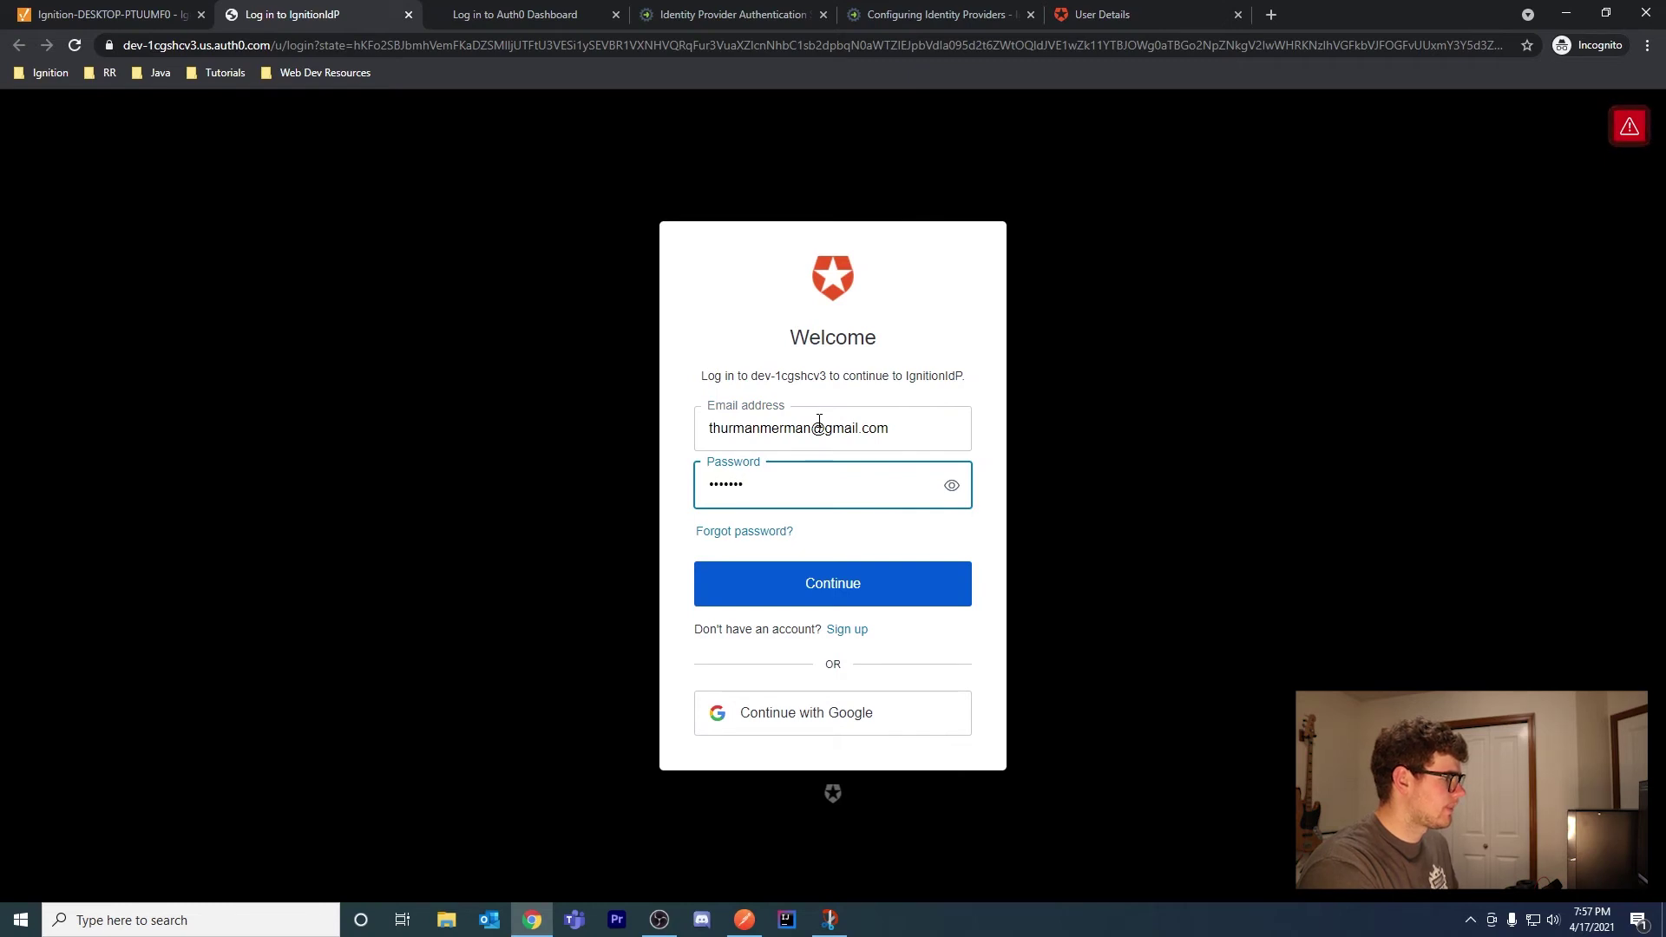
pyautogui.write('******')
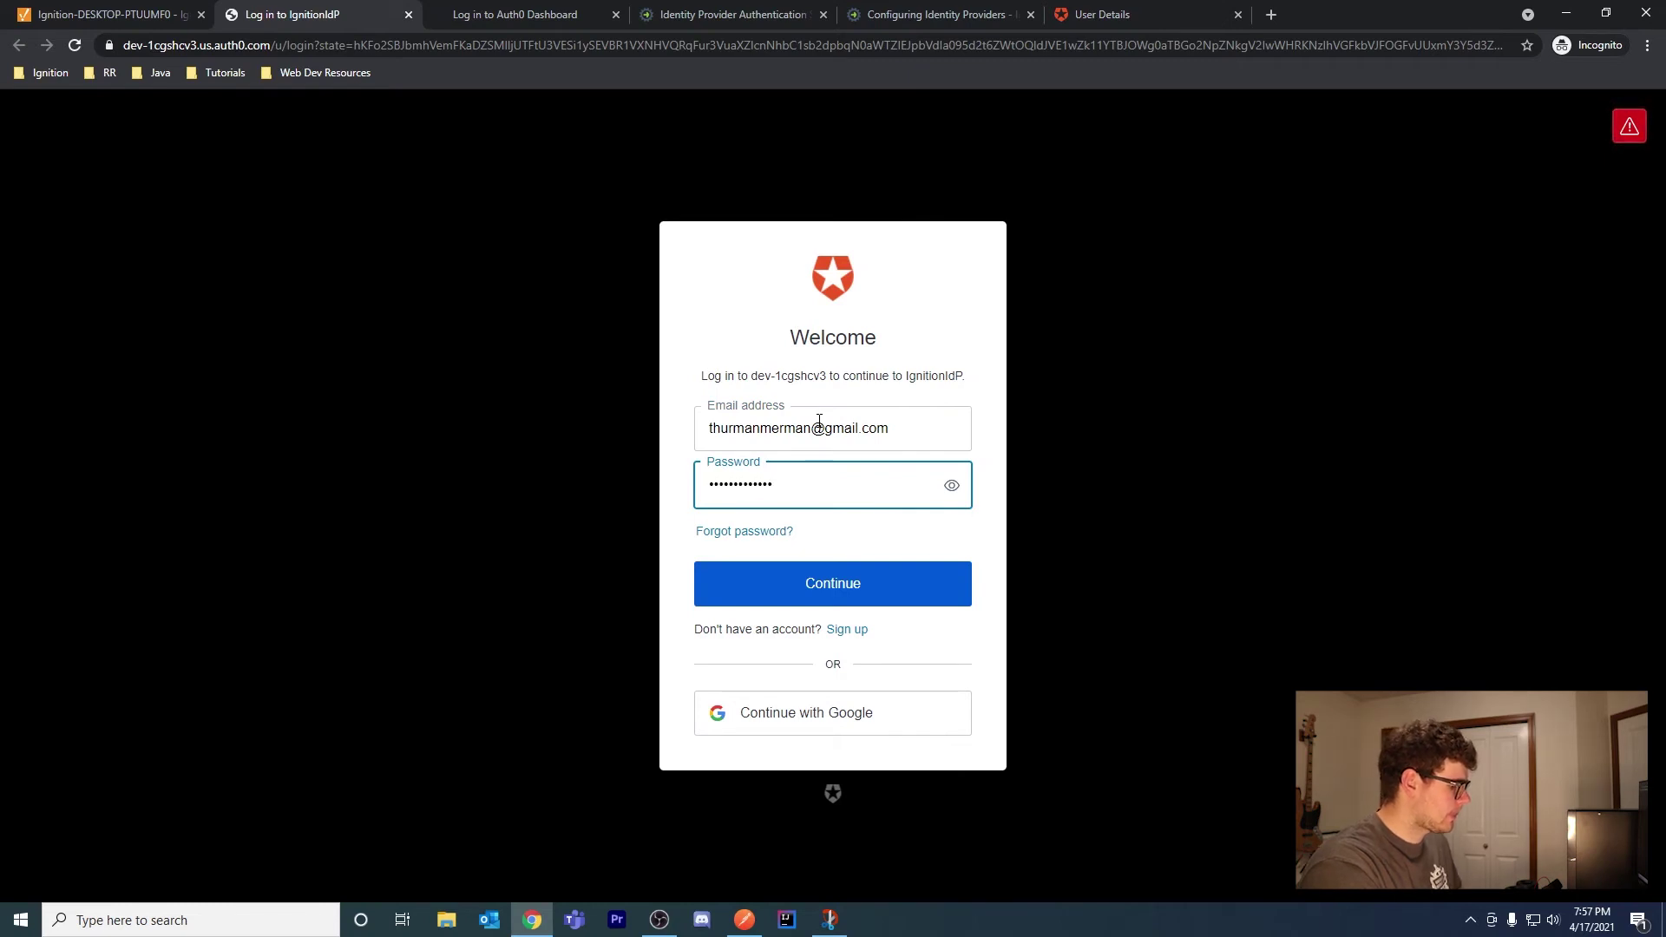
pyautogui.write('*')
pyautogui.press('Return')
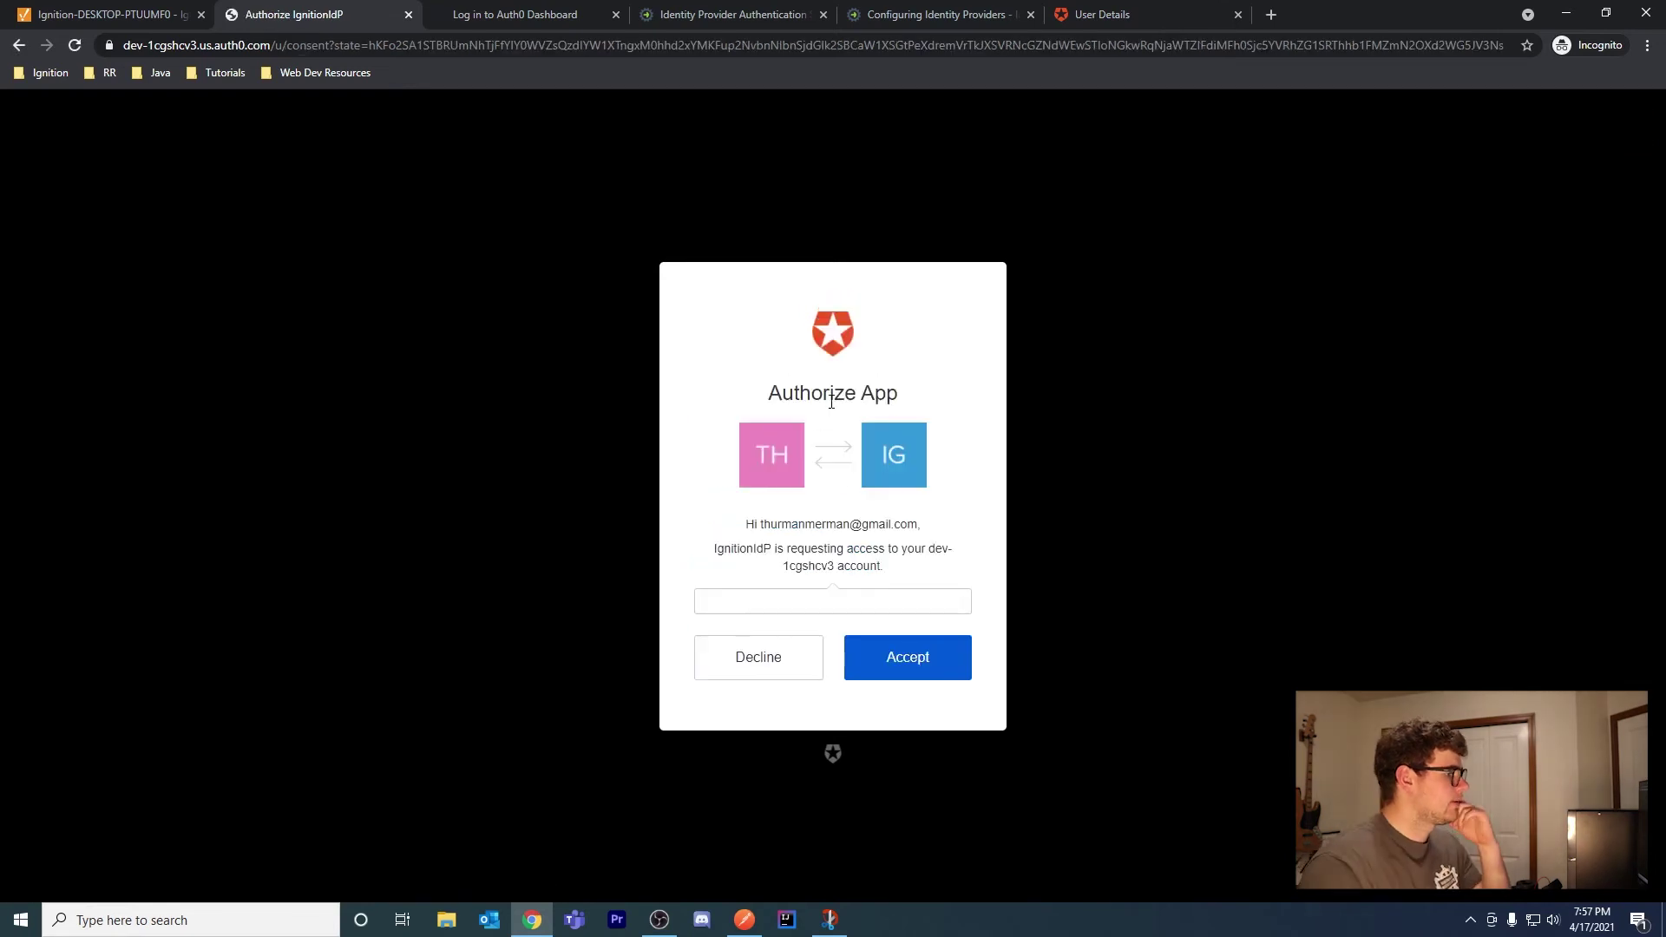
# Accept IgnitionIdP's access request, review the returned tokens, and rerun the test login
pyautogui.click(946, 665)
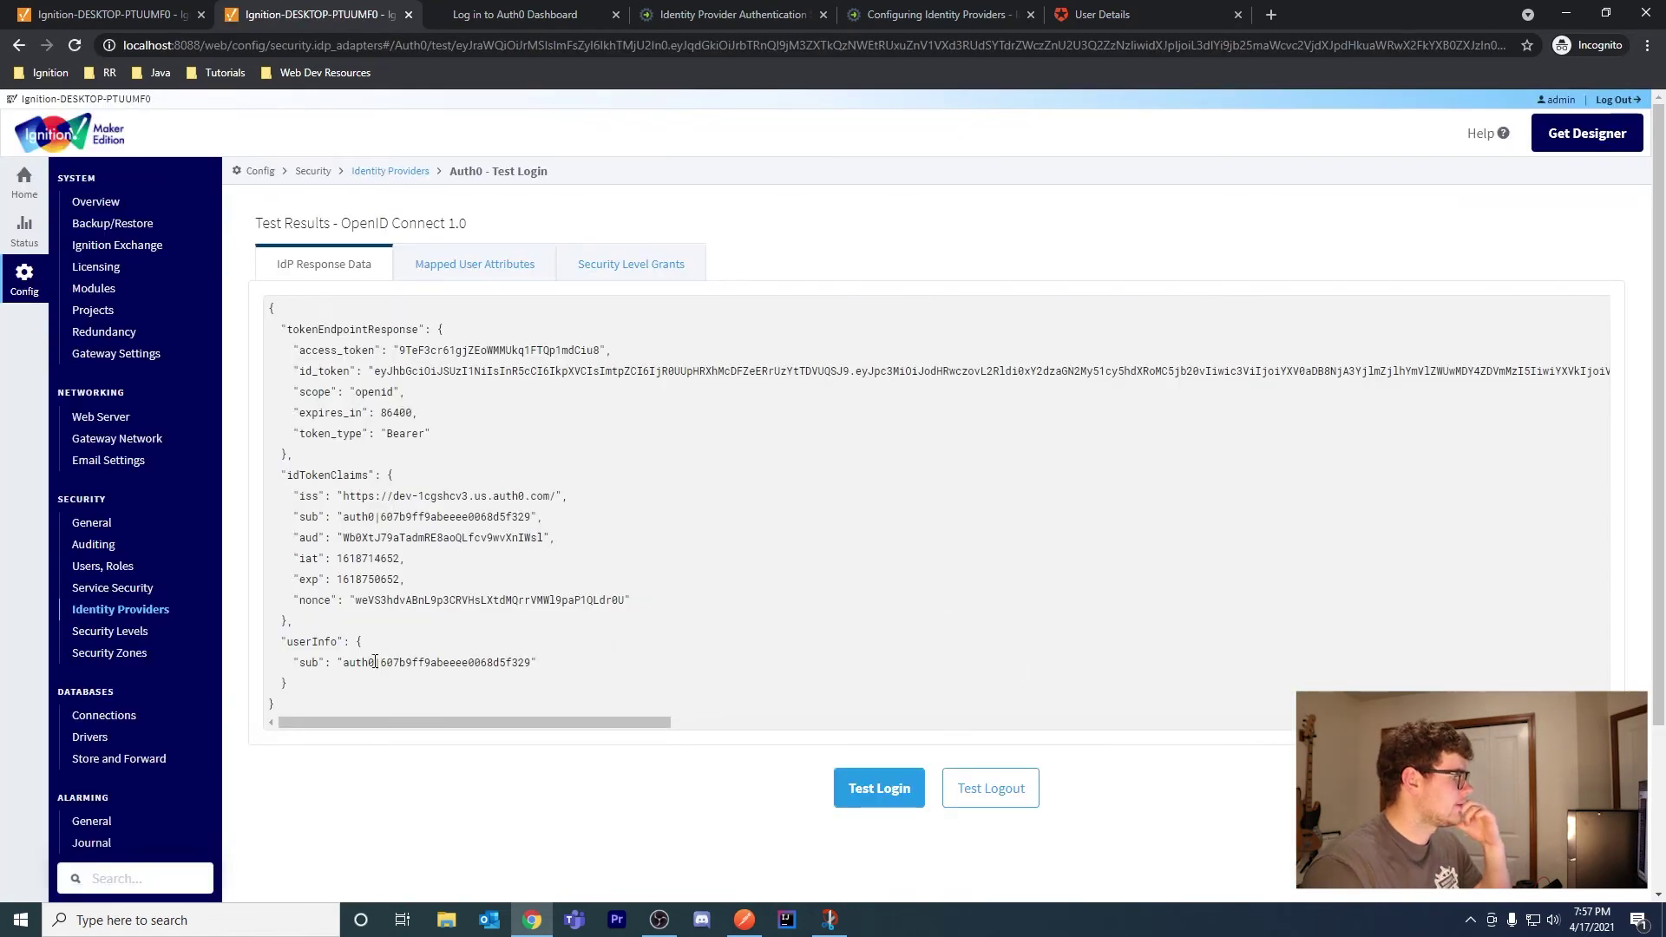
pyautogui.moveTo(308, 698); pyautogui.dragTo(276, 329)
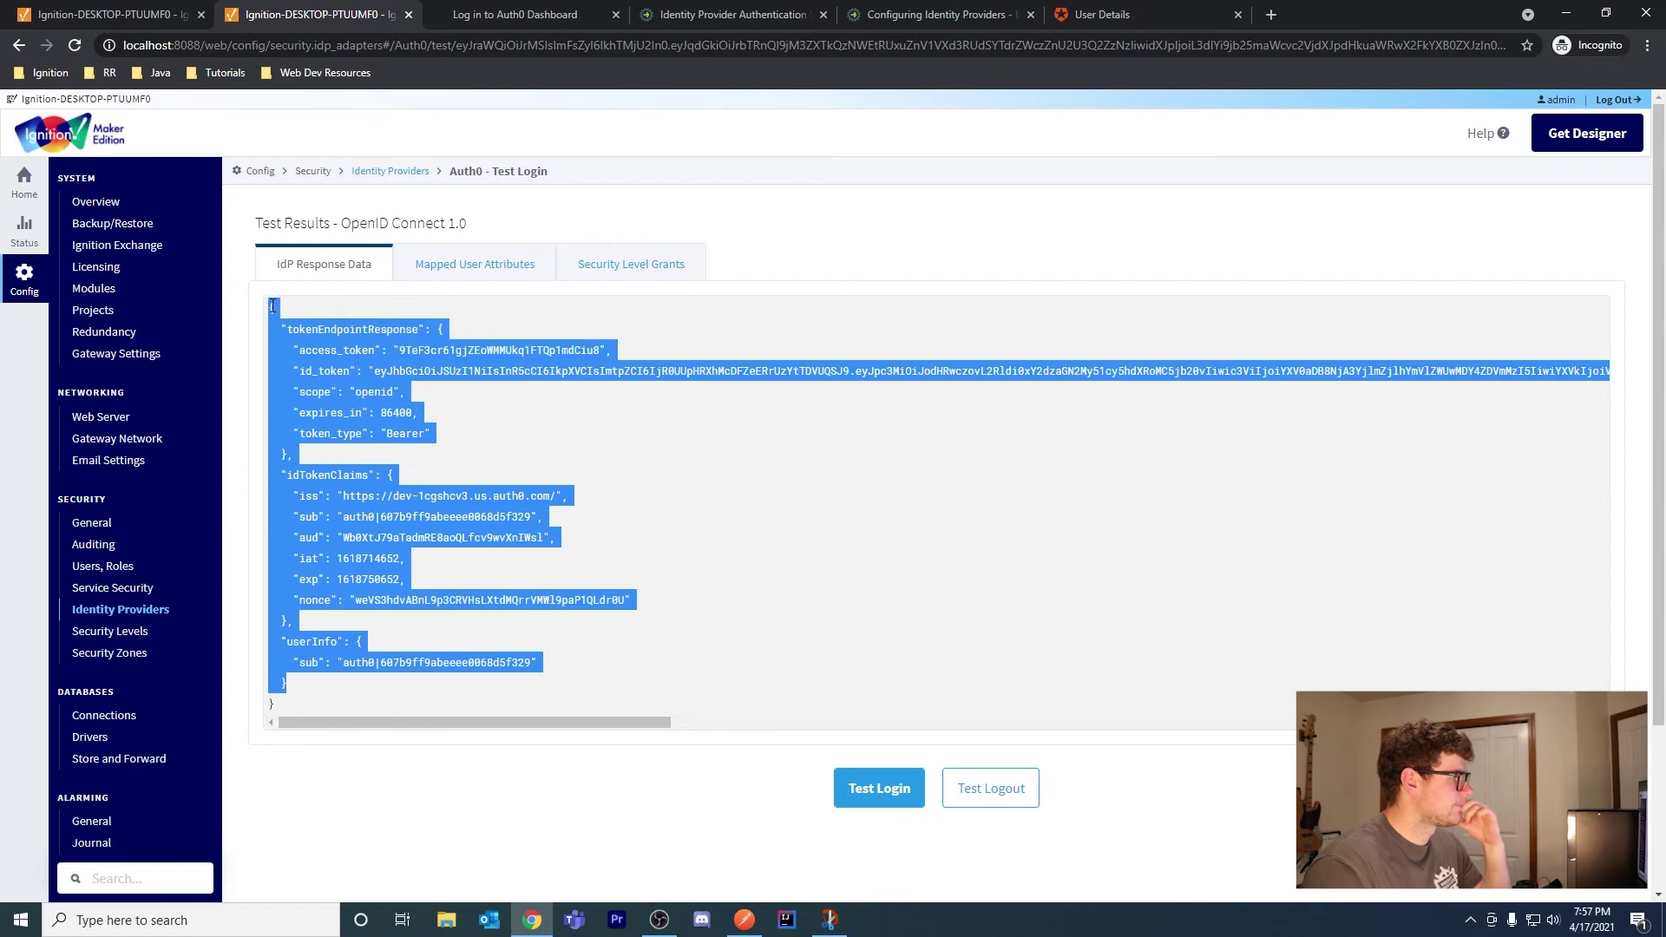
pyautogui.click(976, 589)
pyautogui.click(877, 789)
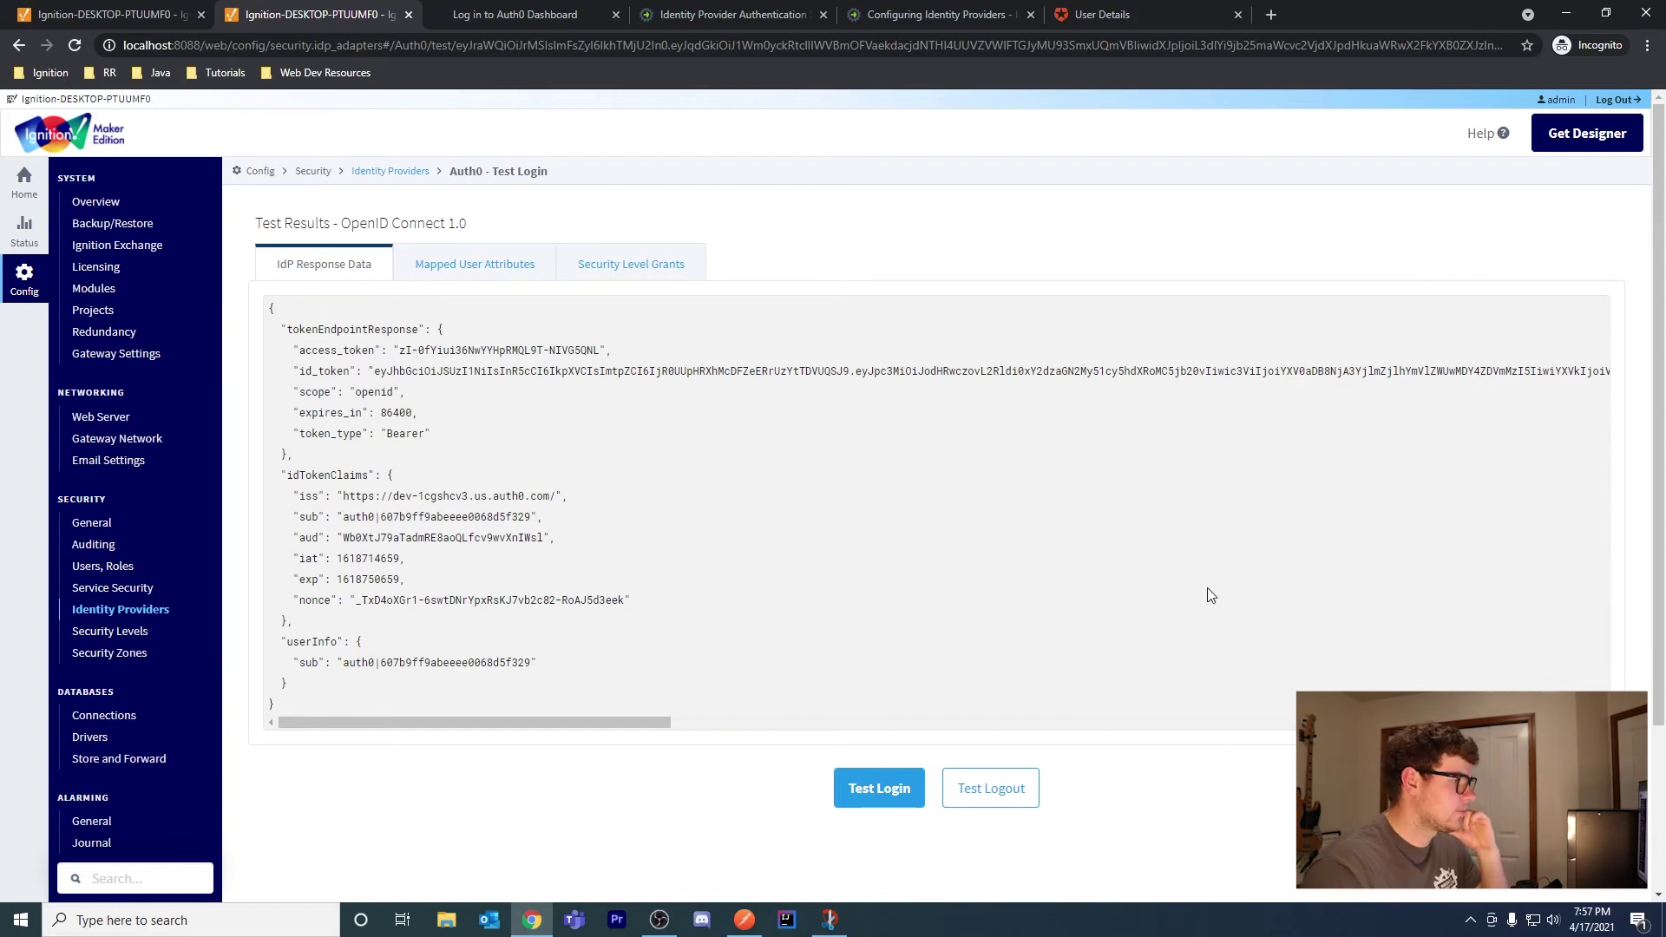
pyautogui.click(1566, 13)
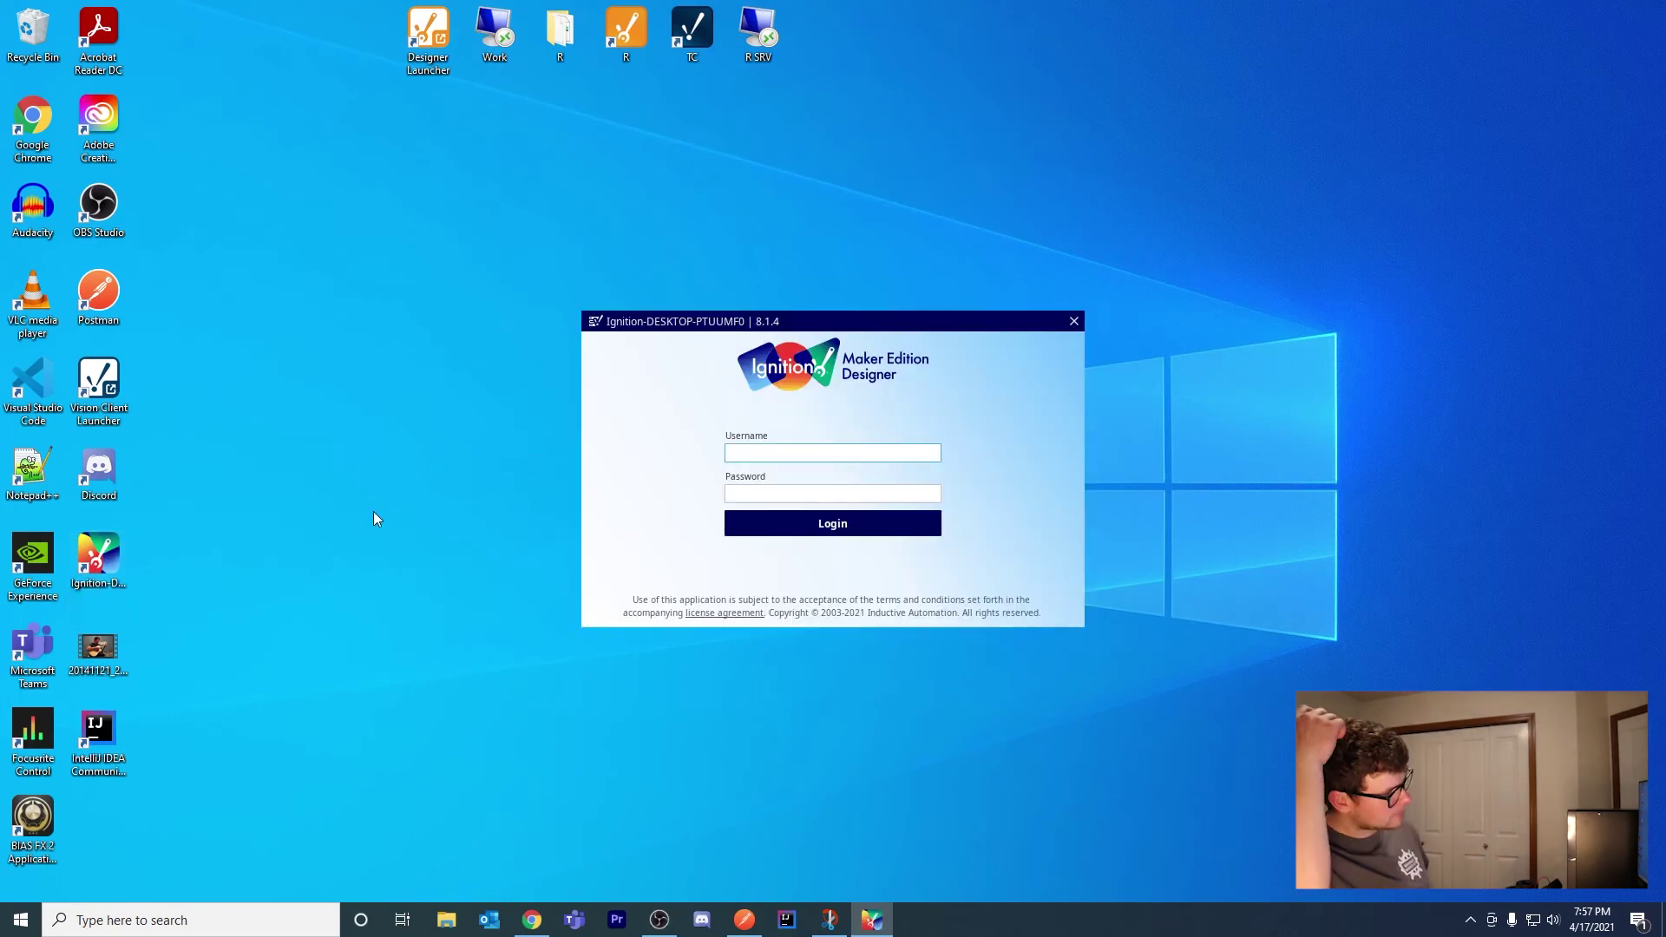
# Log in to the Designer with username and password, then open the InductiveUniversity project
pyautogui.write('admin')
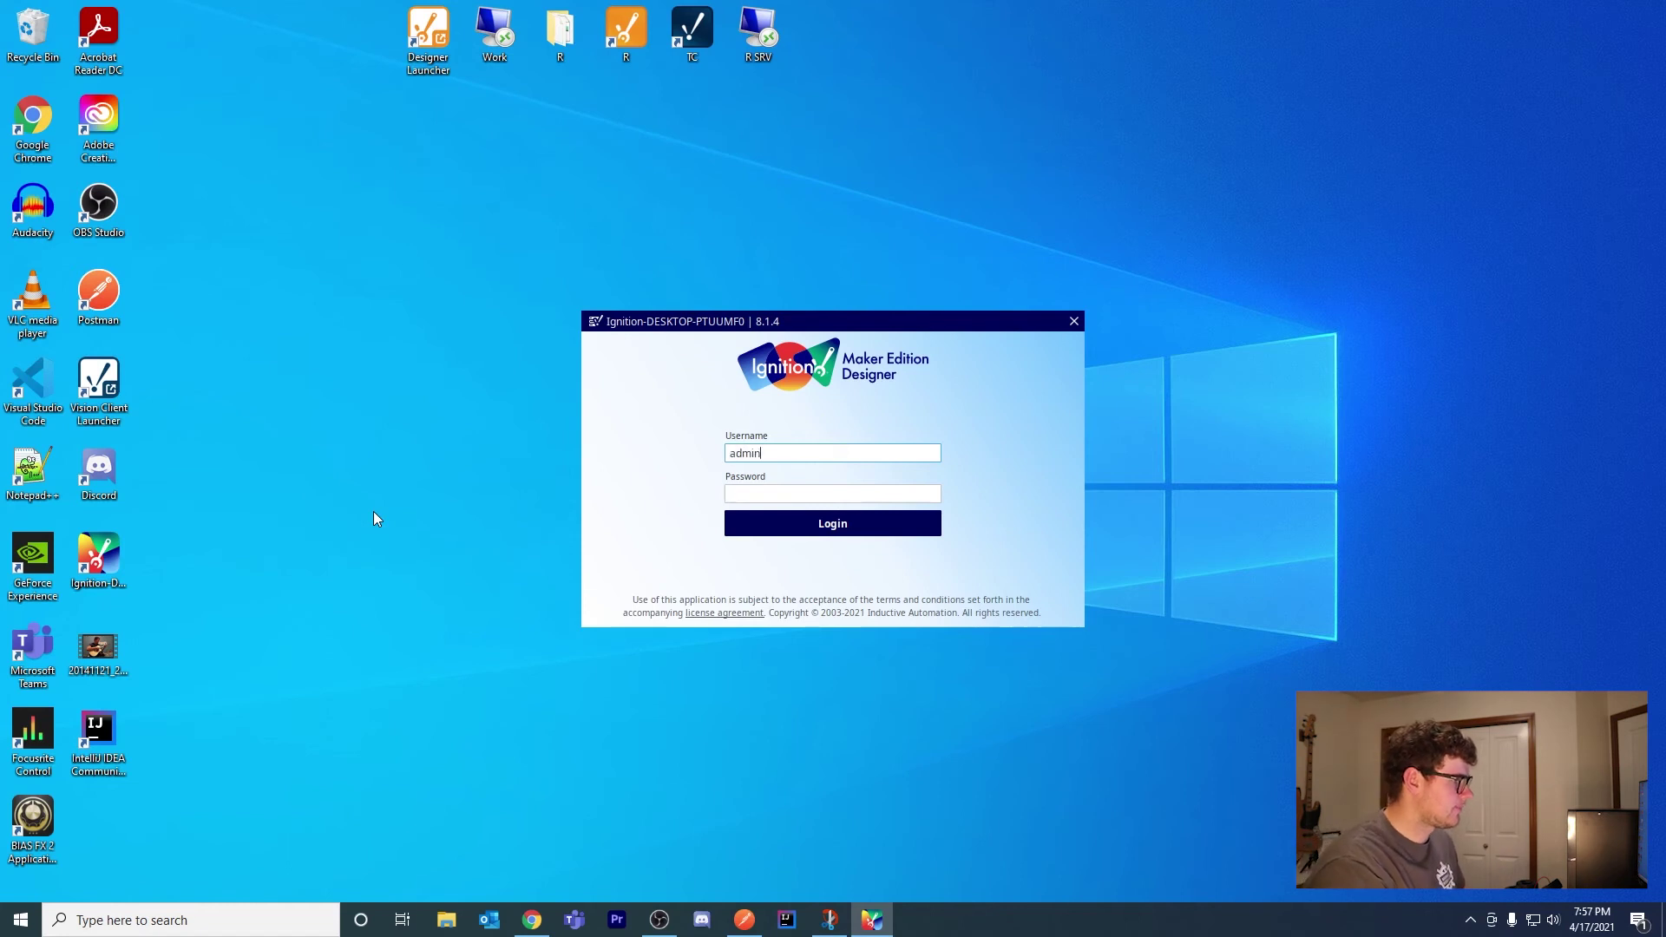
pyautogui.press('Tab')
pyautogui.write('pa')
pyautogui.press('Return')
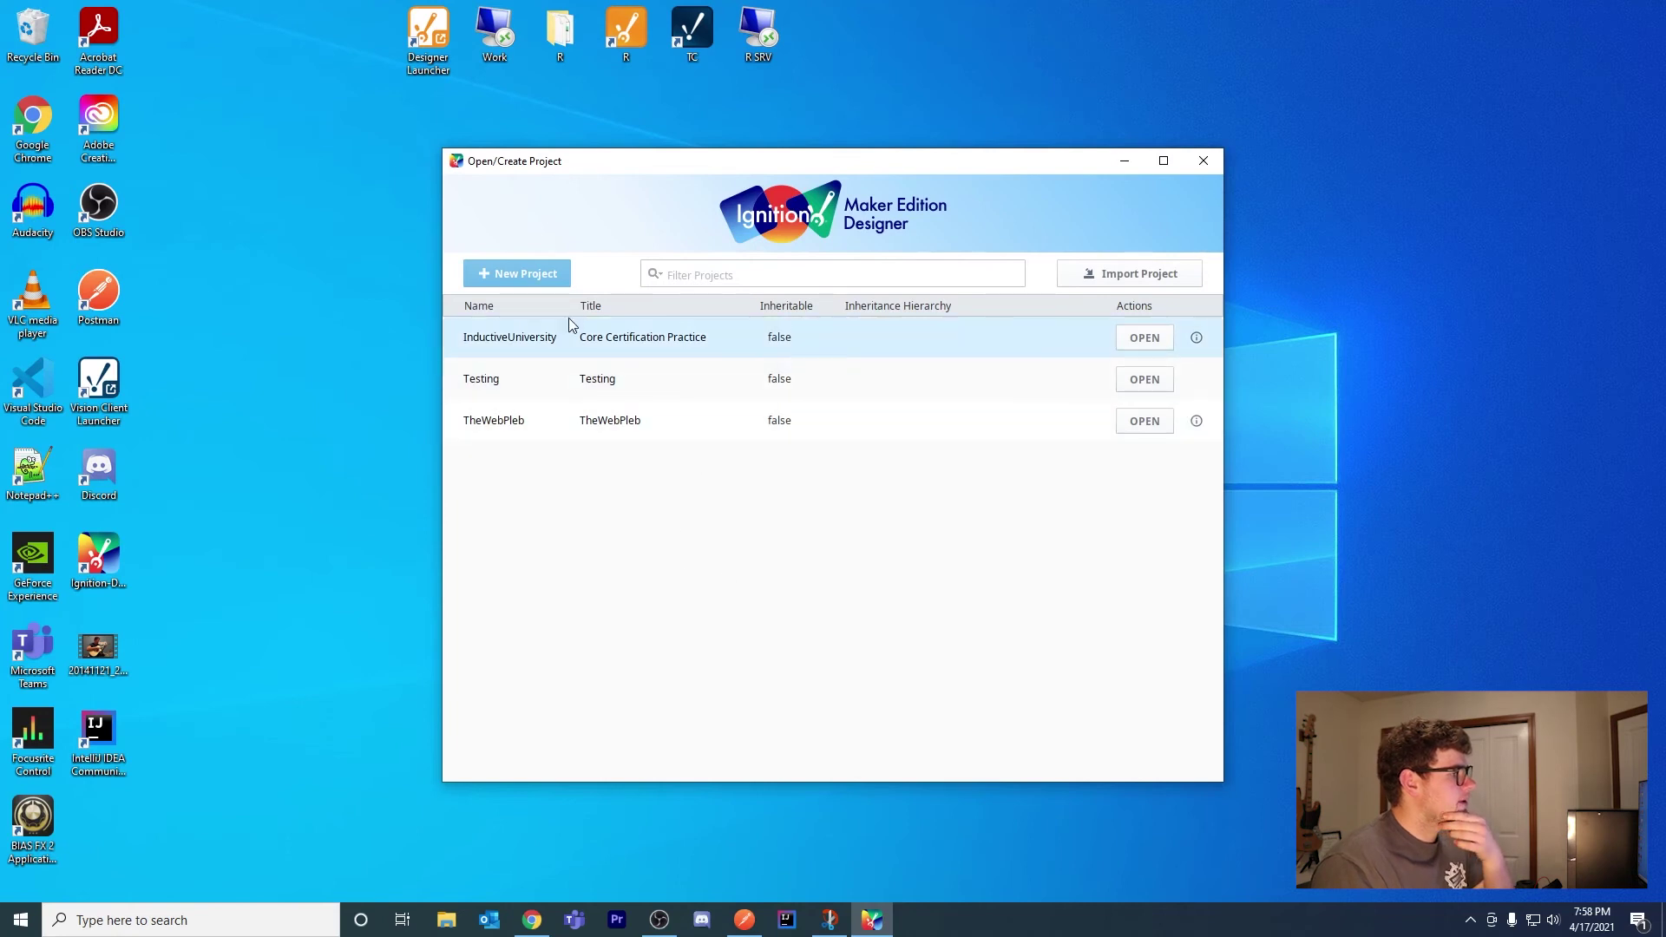
pyautogui.click(684, 337)
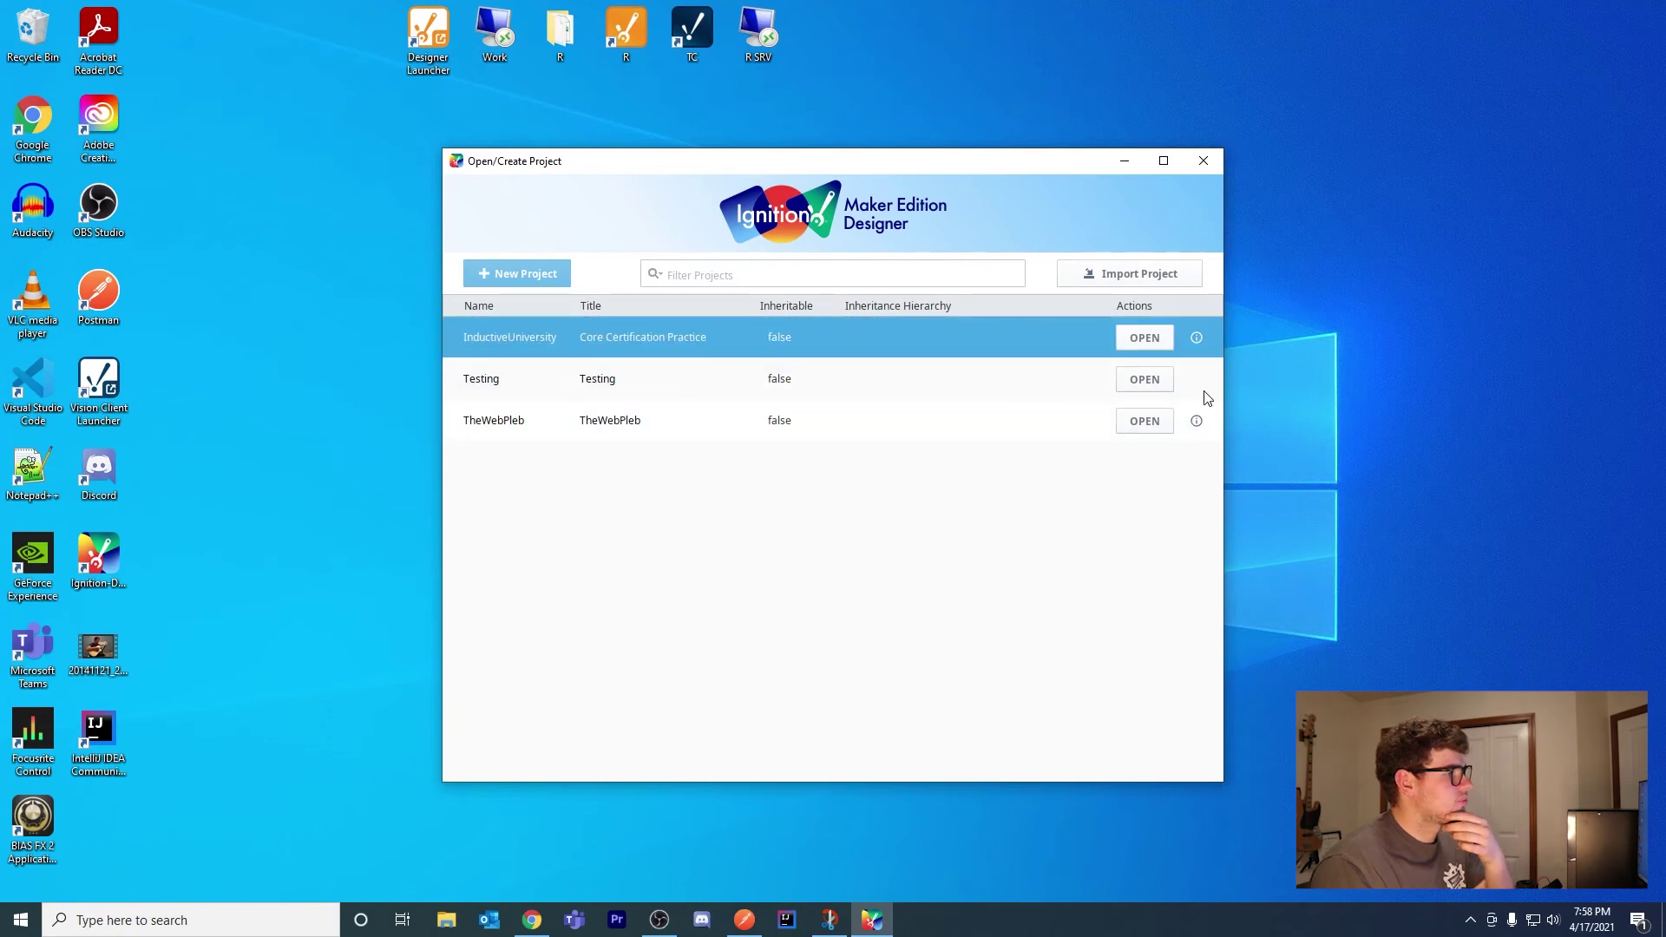
pyautogui.click(1154, 341)
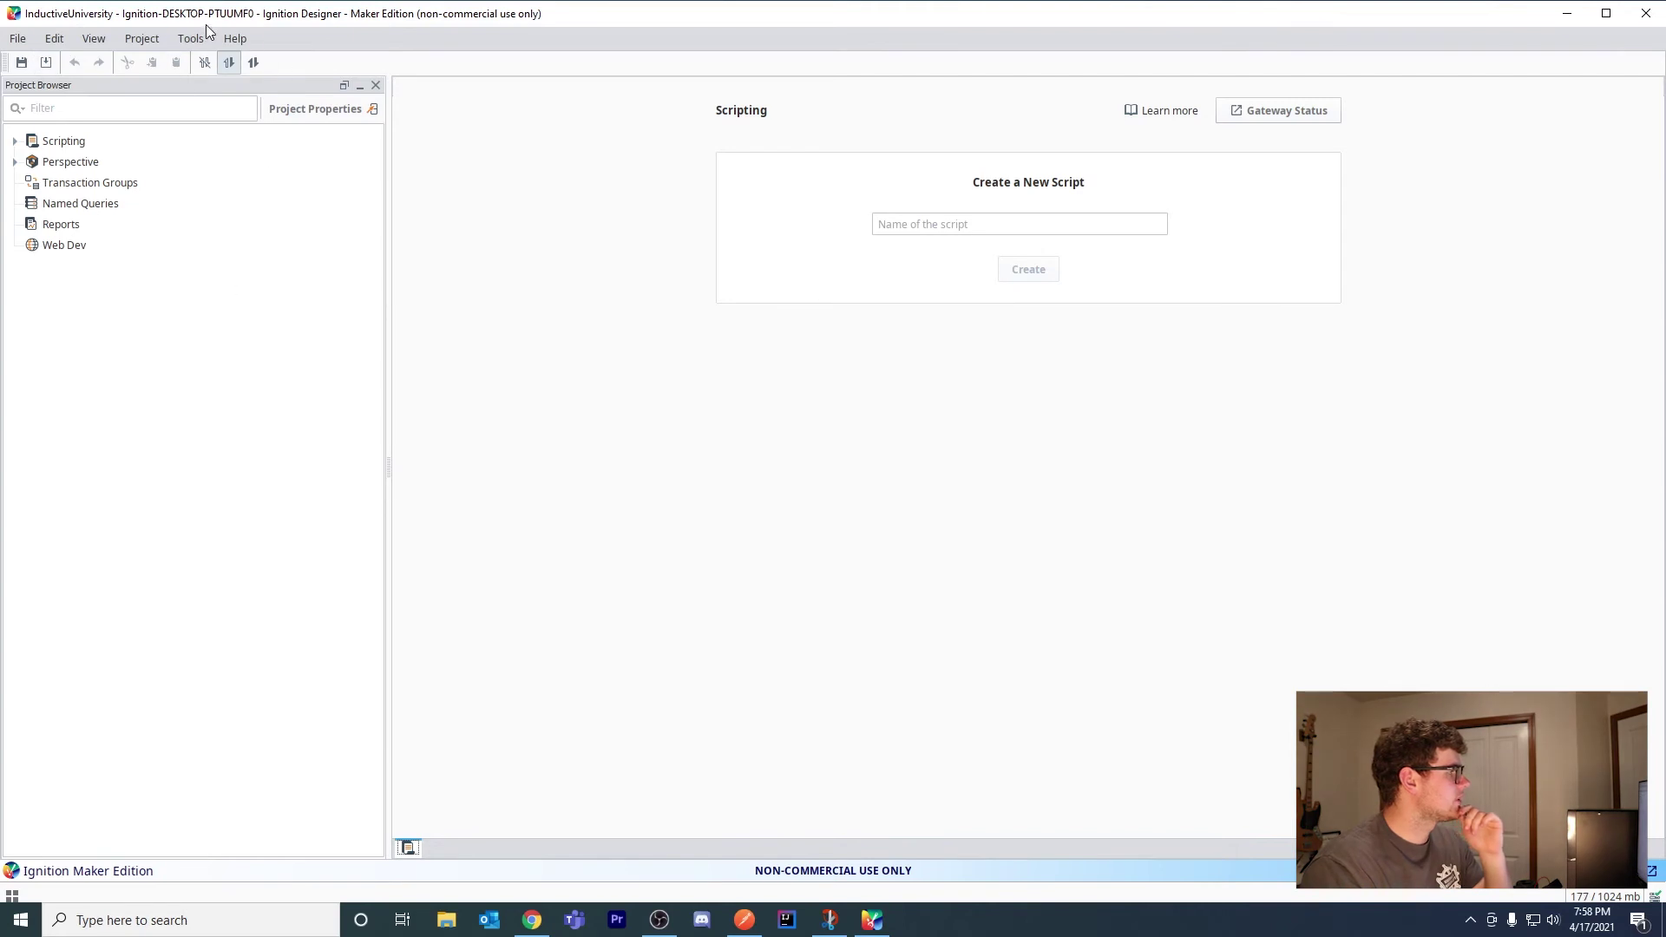
# Set the project's Identity Provider to Auth0 in Project Properties
pyautogui.click(179, 52)
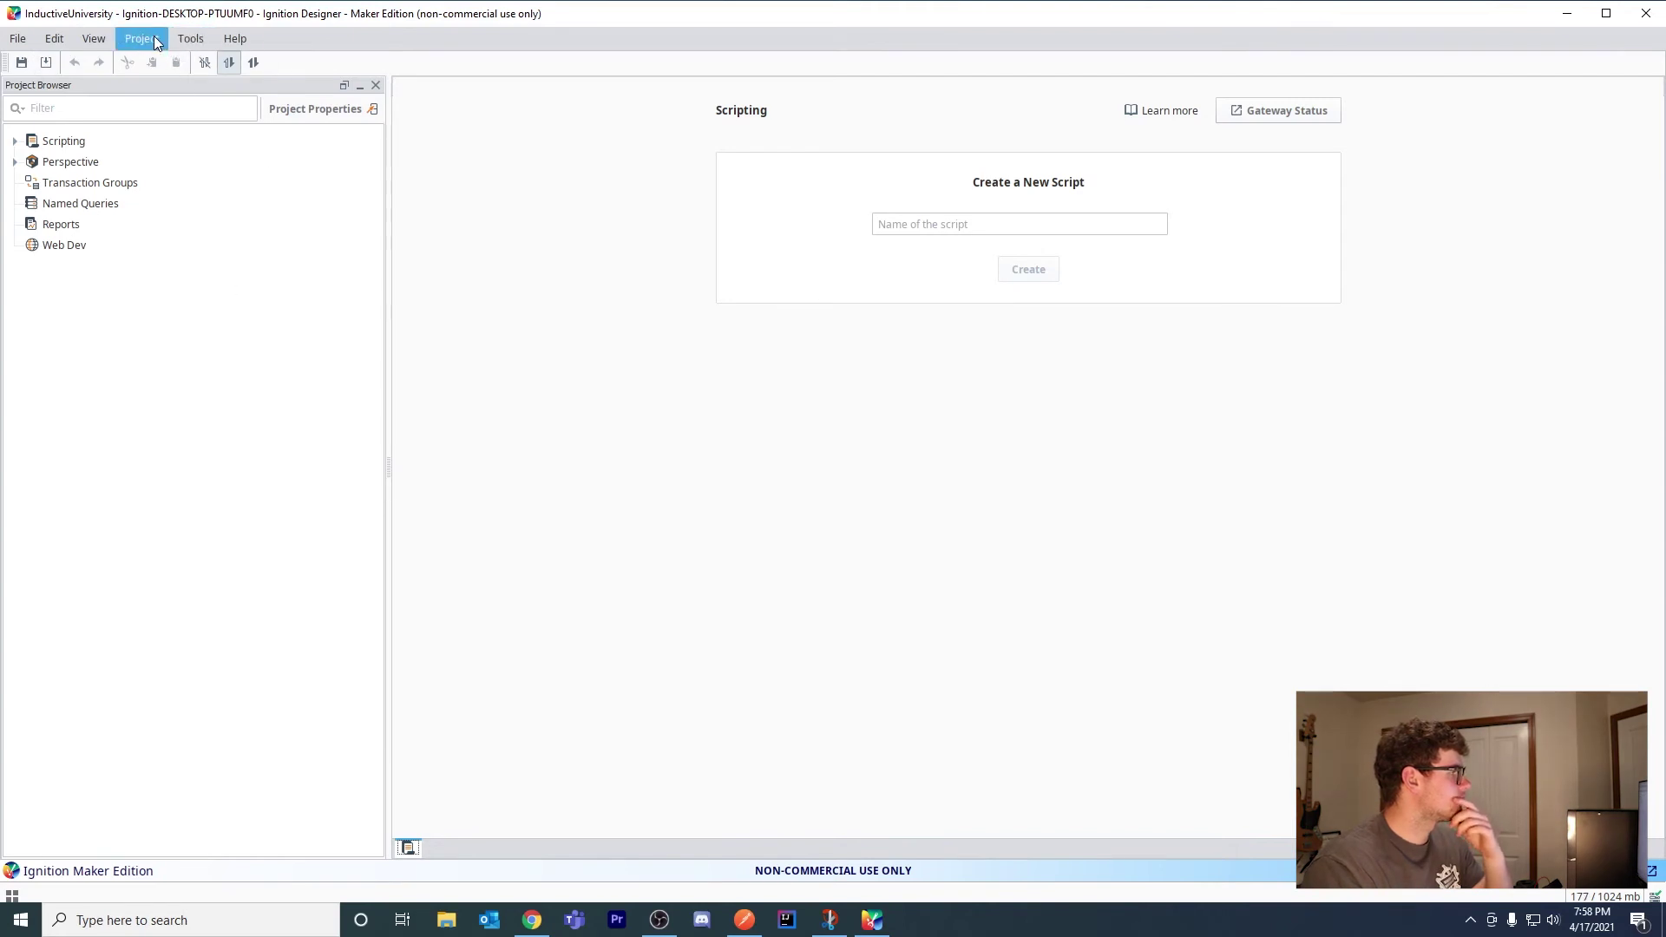
pyautogui.click(152, 137)
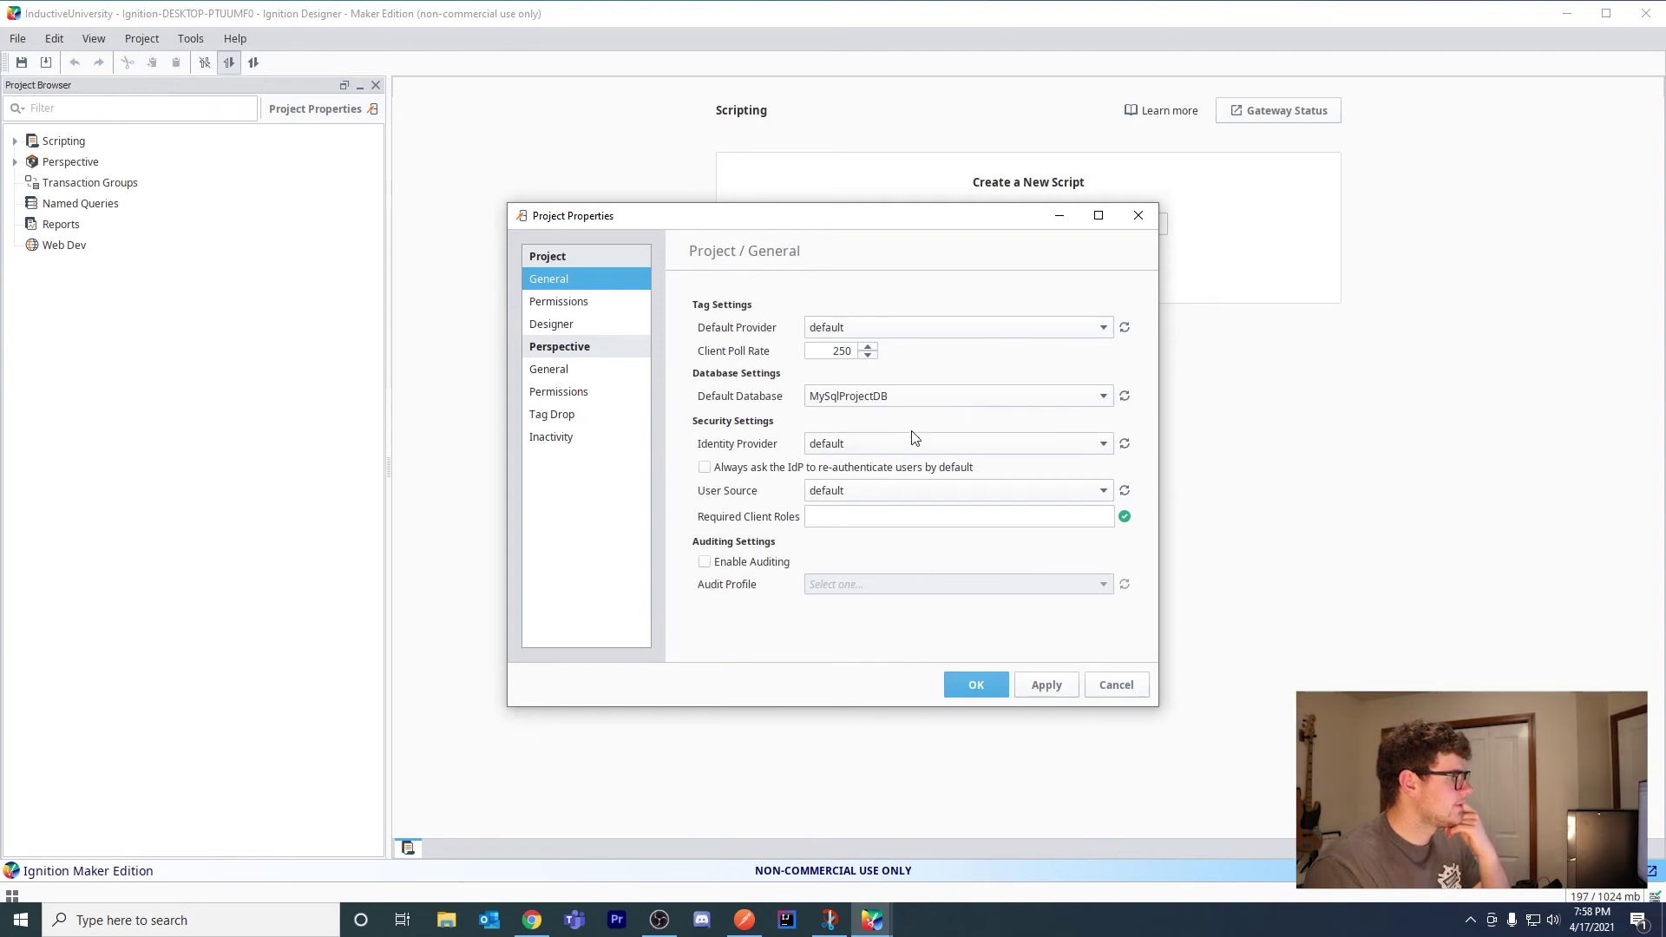
pyautogui.click(855, 444)
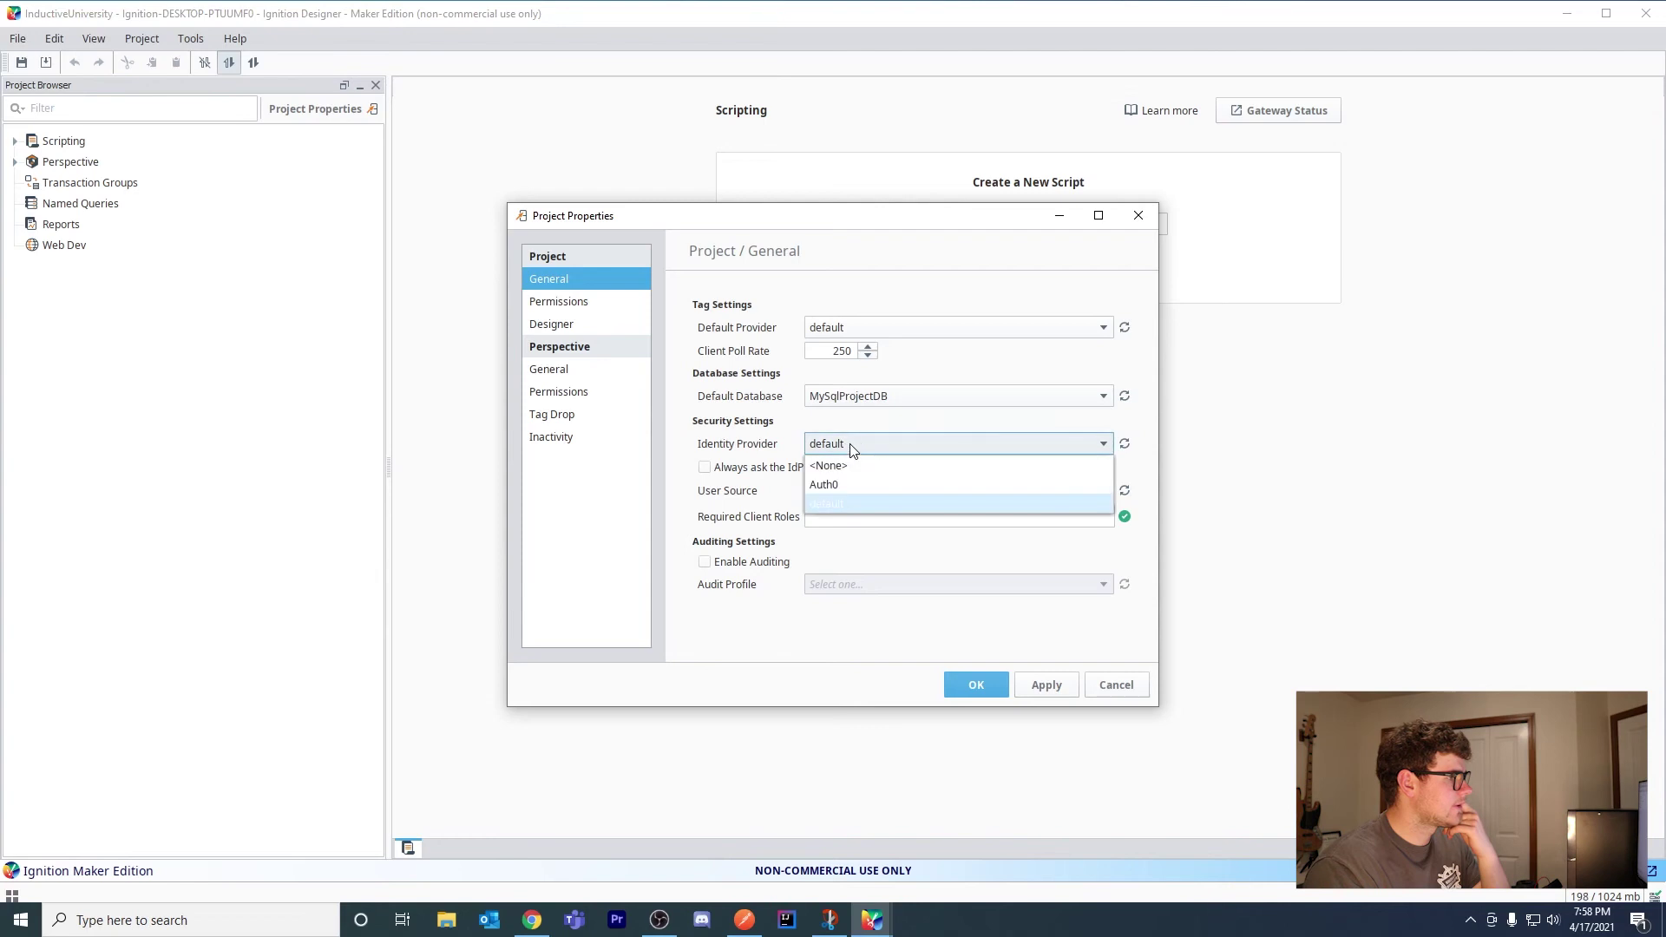
pyautogui.click(842, 491)
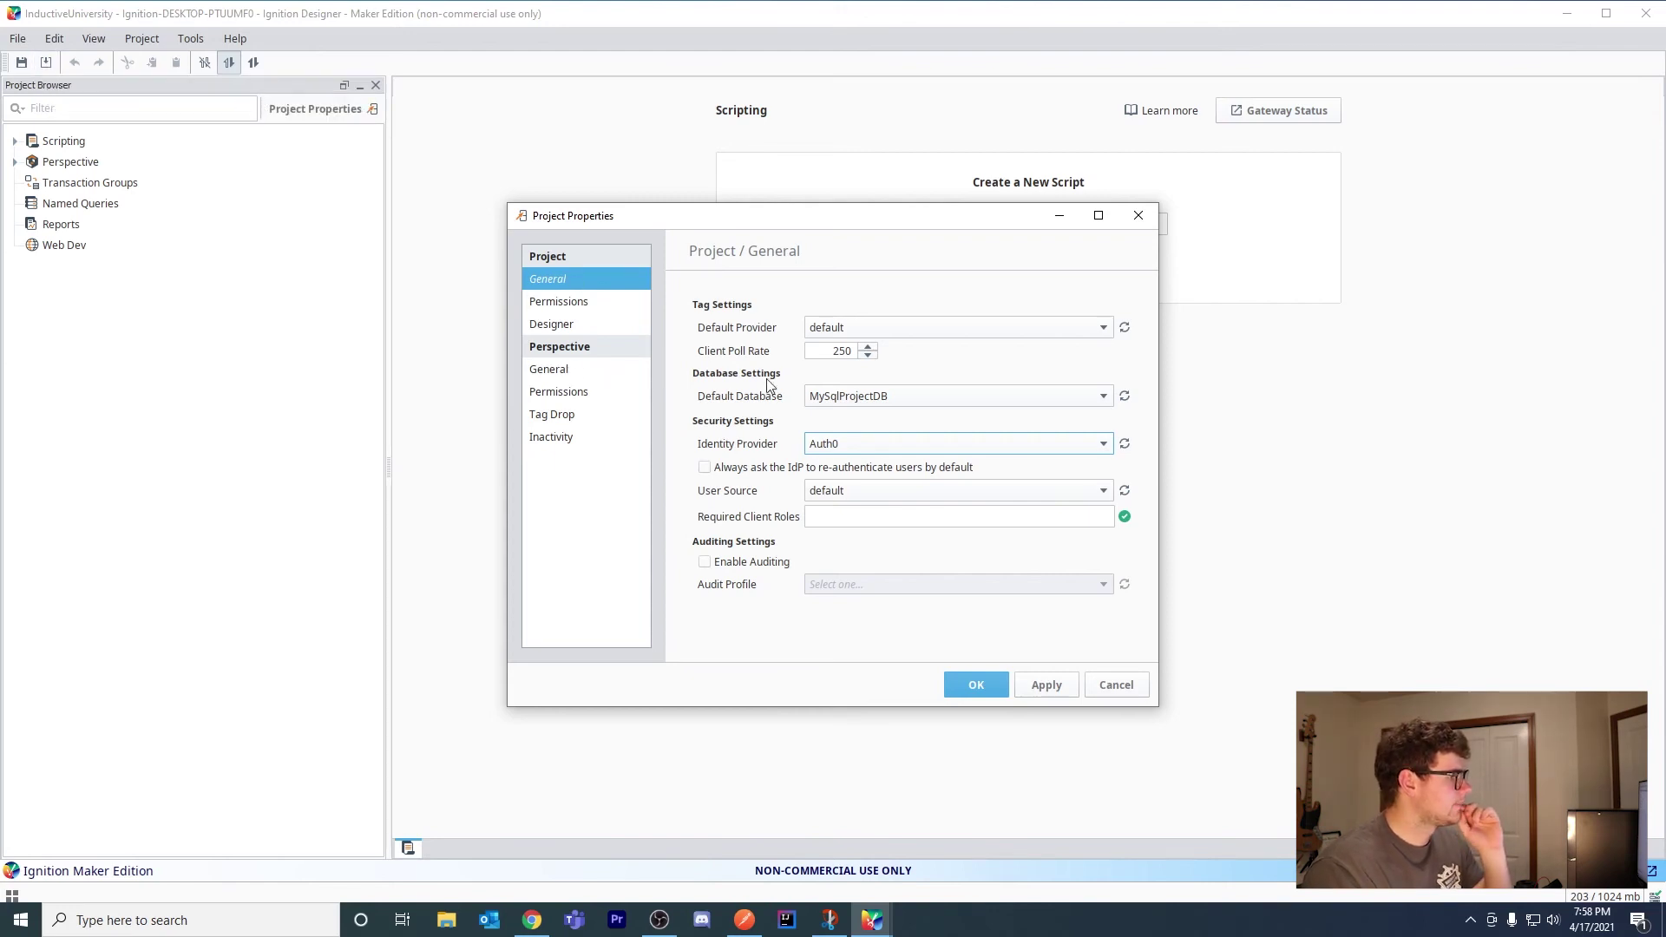
# Make Perspective session permissions require Authenticated instead of Public, and apply the properties
pyautogui.click(571, 372)
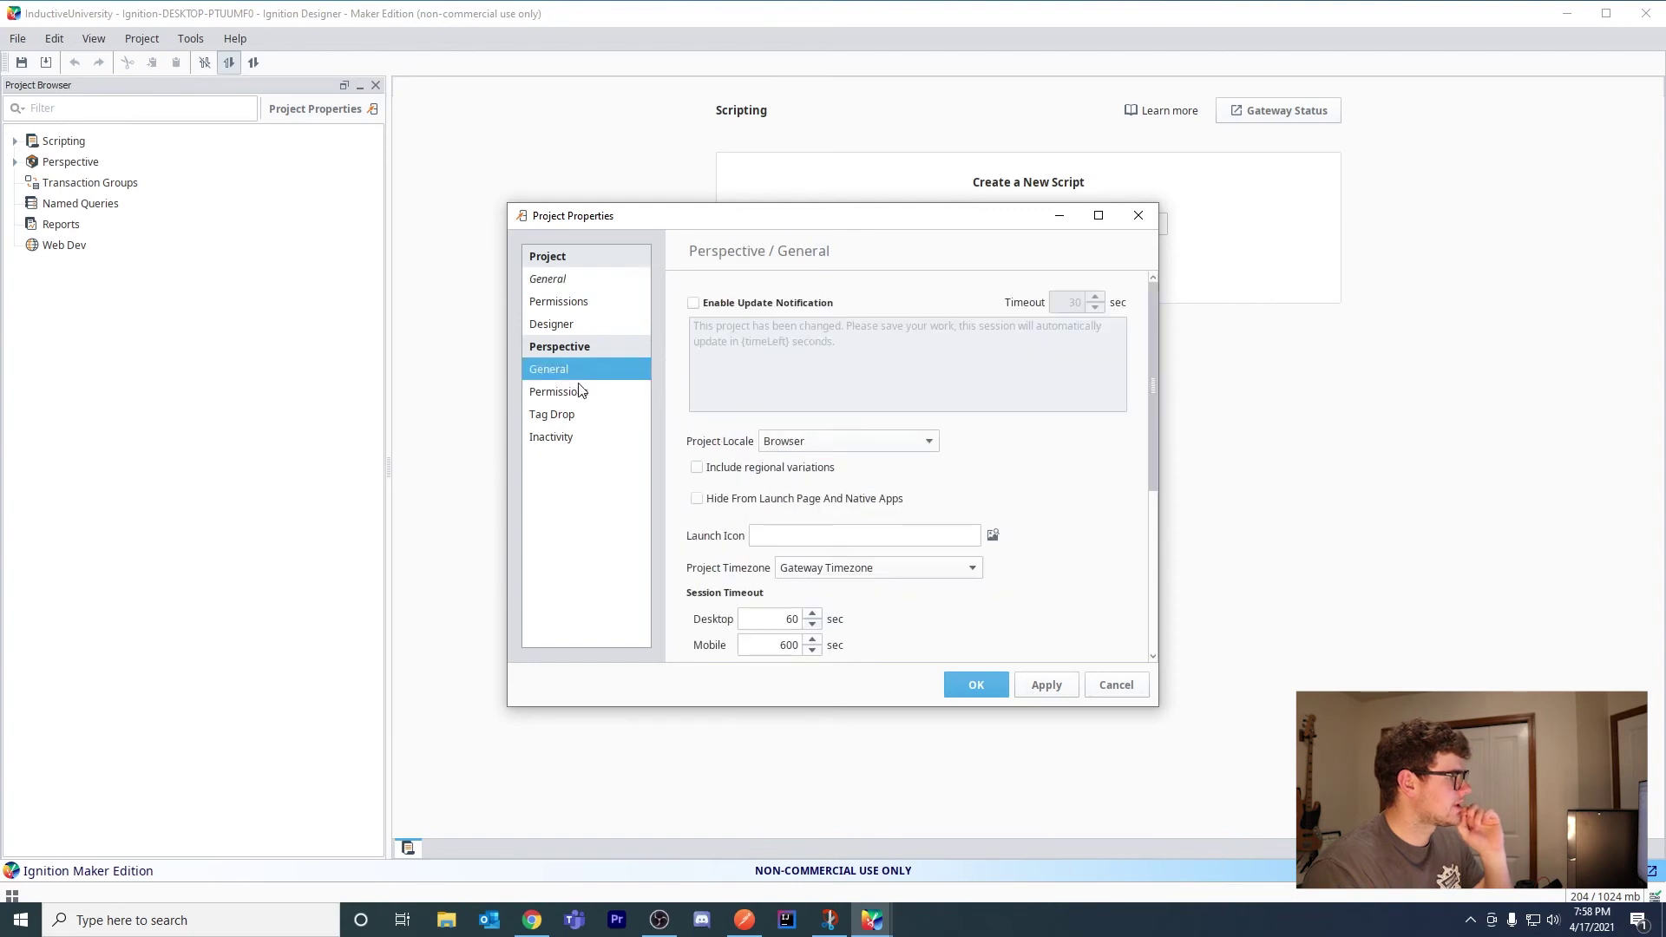
pyautogui.click(572, 392)
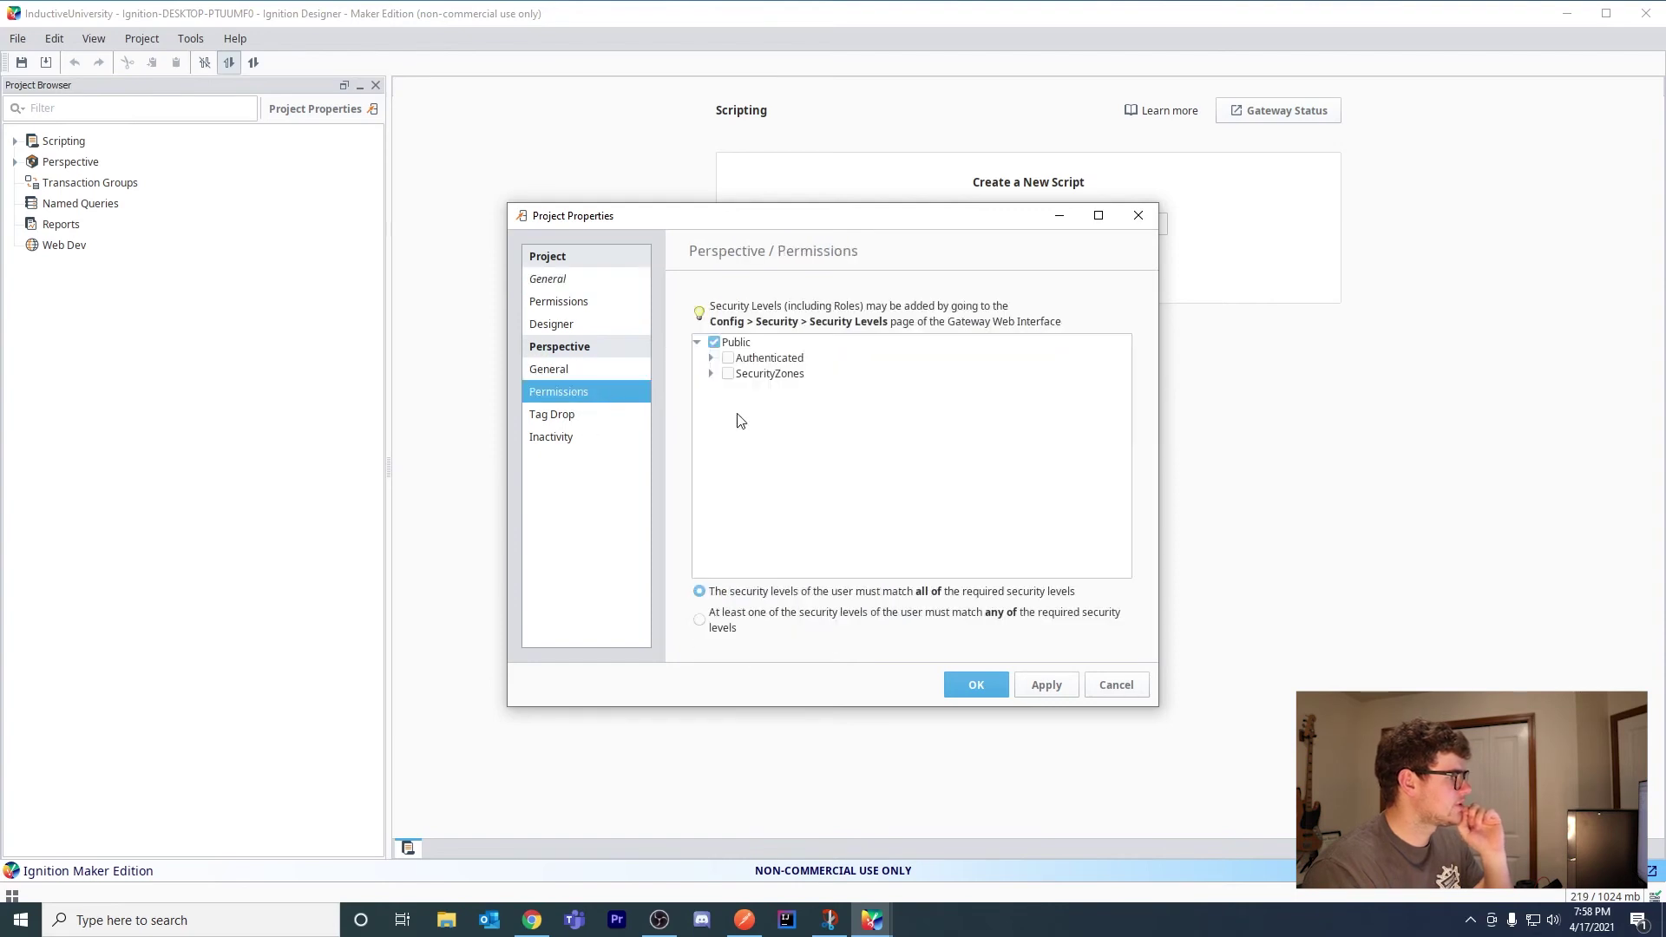
pyautogui.click(728, 358)
pyautogui.click(710, 358)
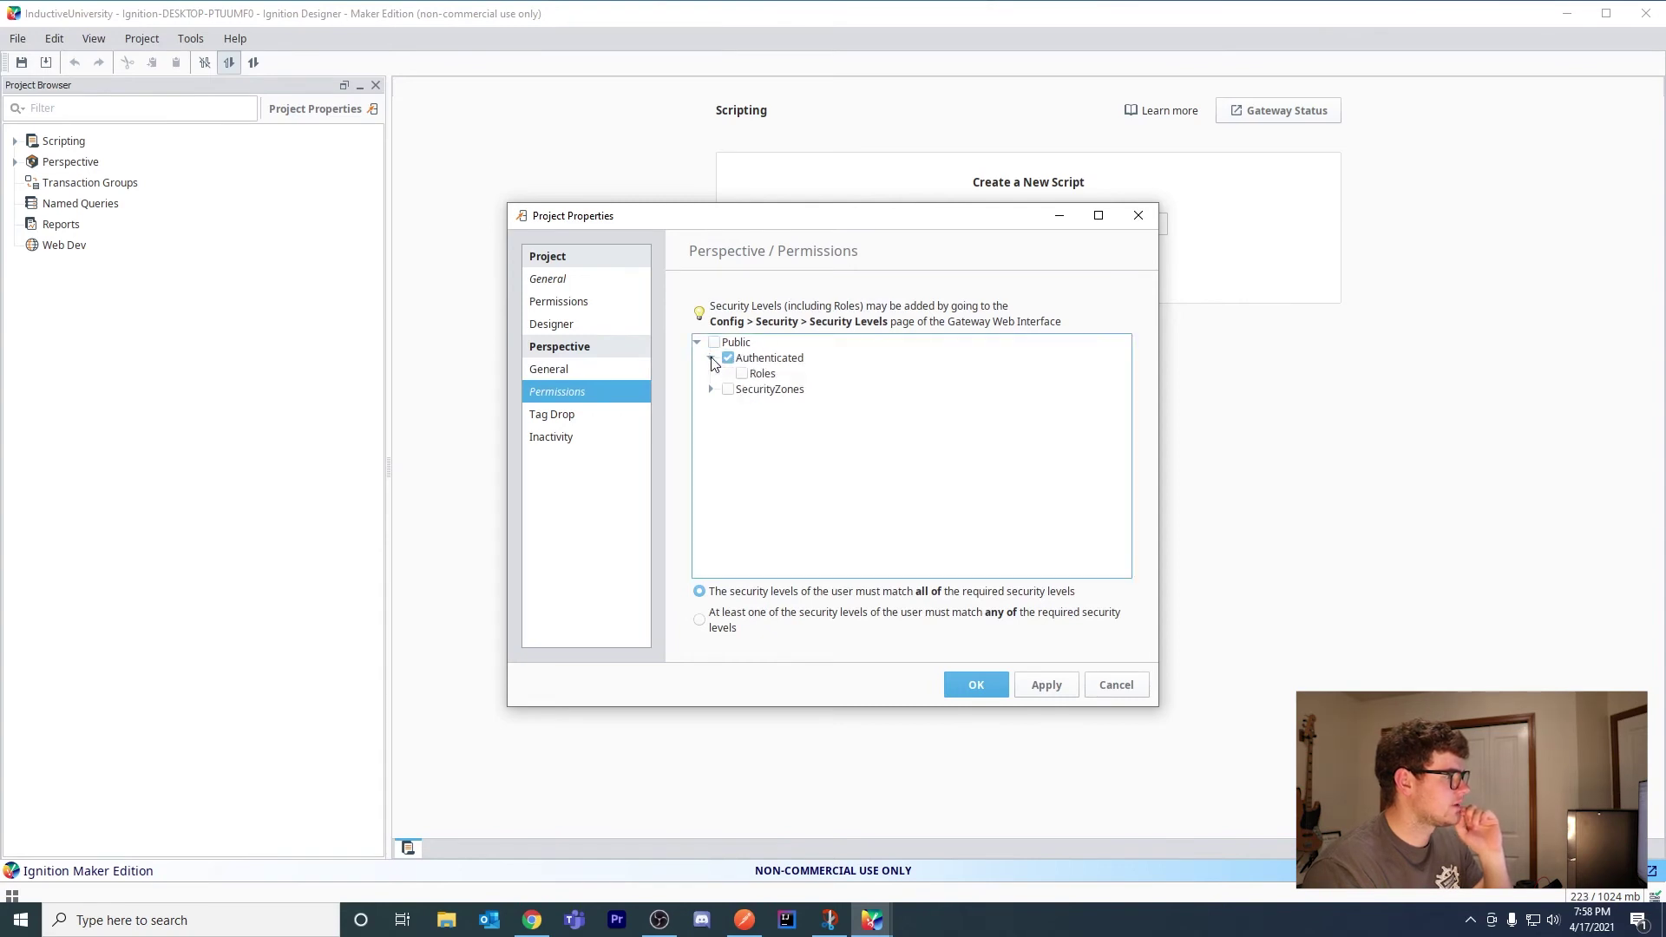
pyautogui.click(711, 359)
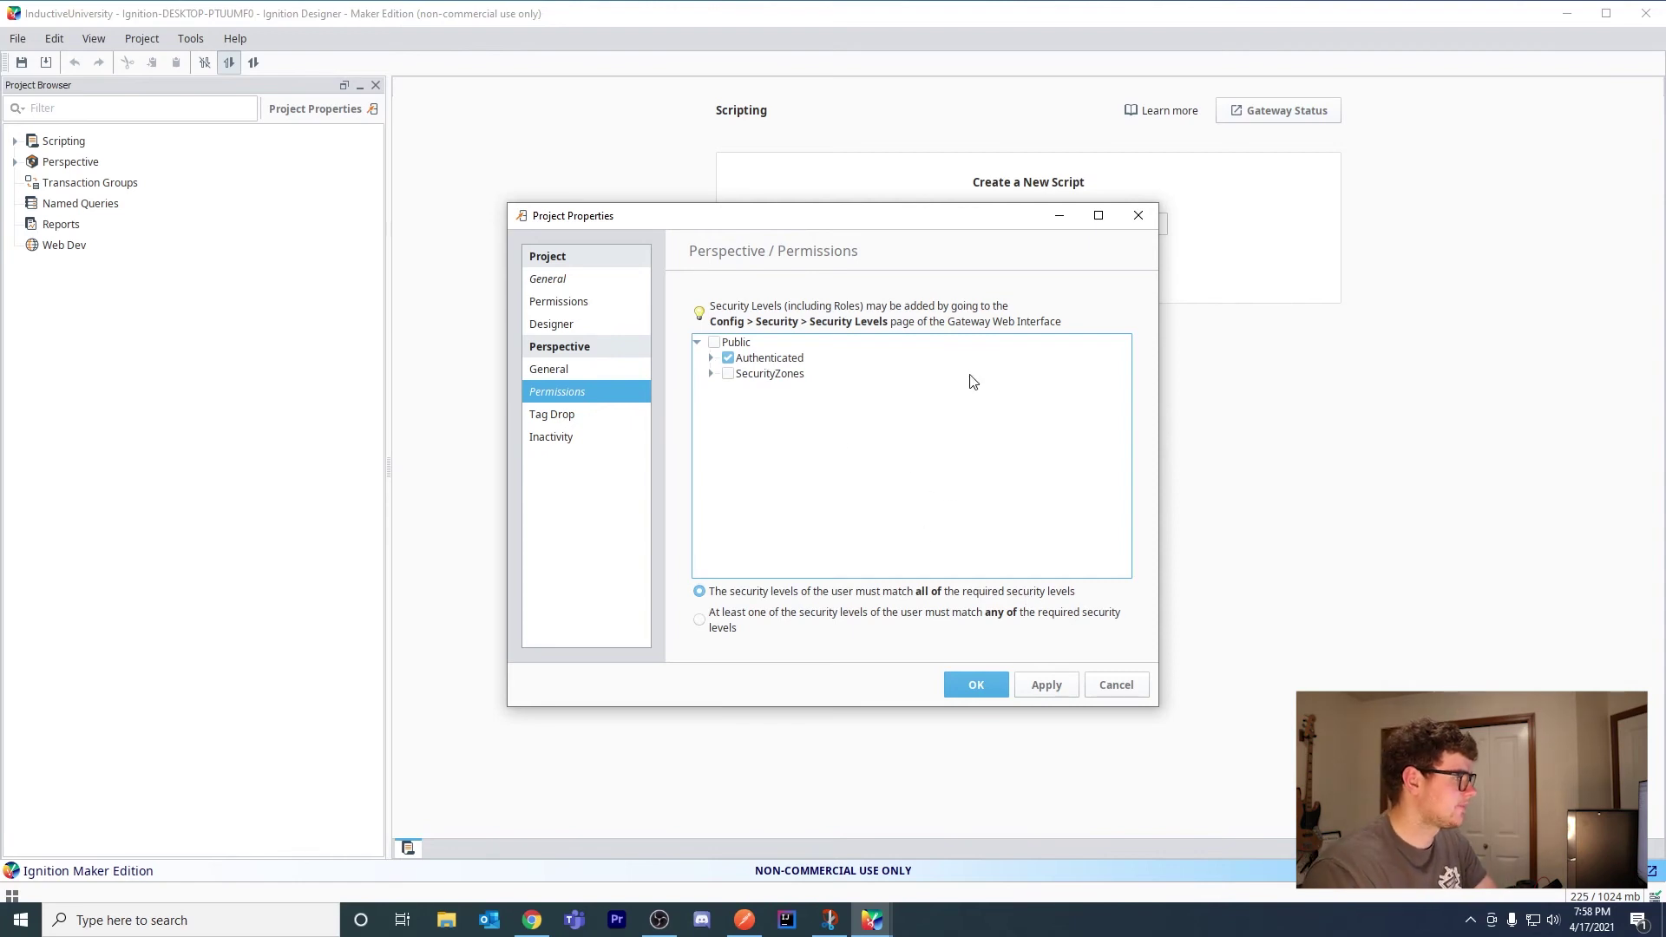
pyautogui.click(976, 686)
# Save the project and expand Perspective > Views > Whats New to the PowerChart view
pyautogui.hotkey('ctrl', 's')
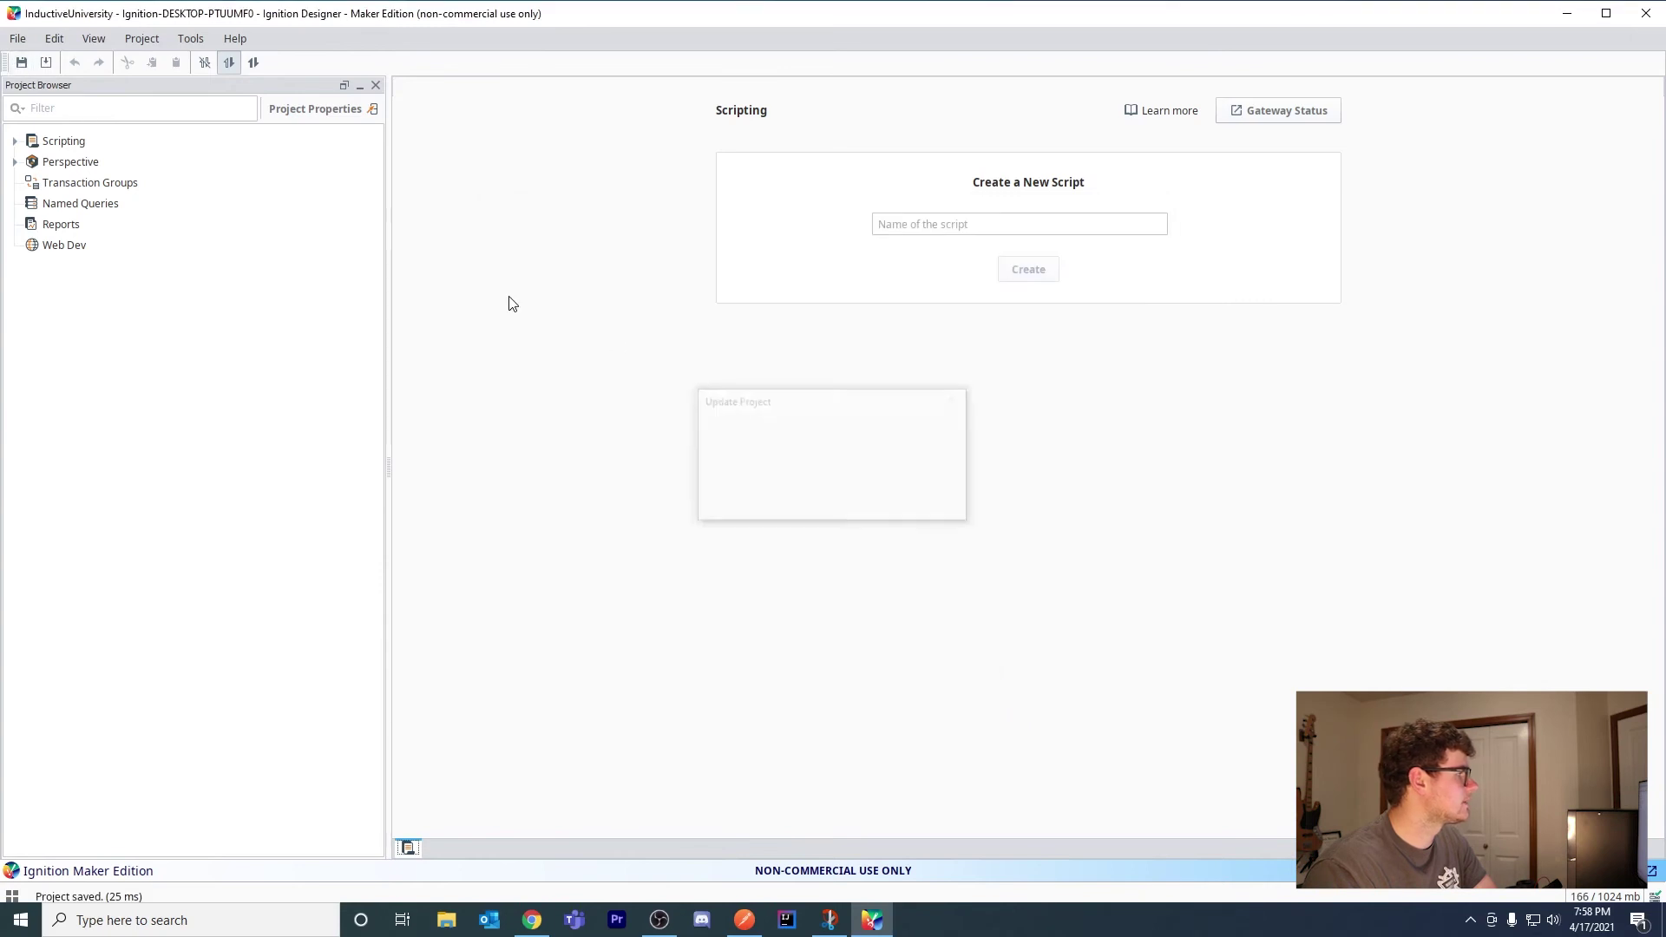
pyautogui.click(15, 162)
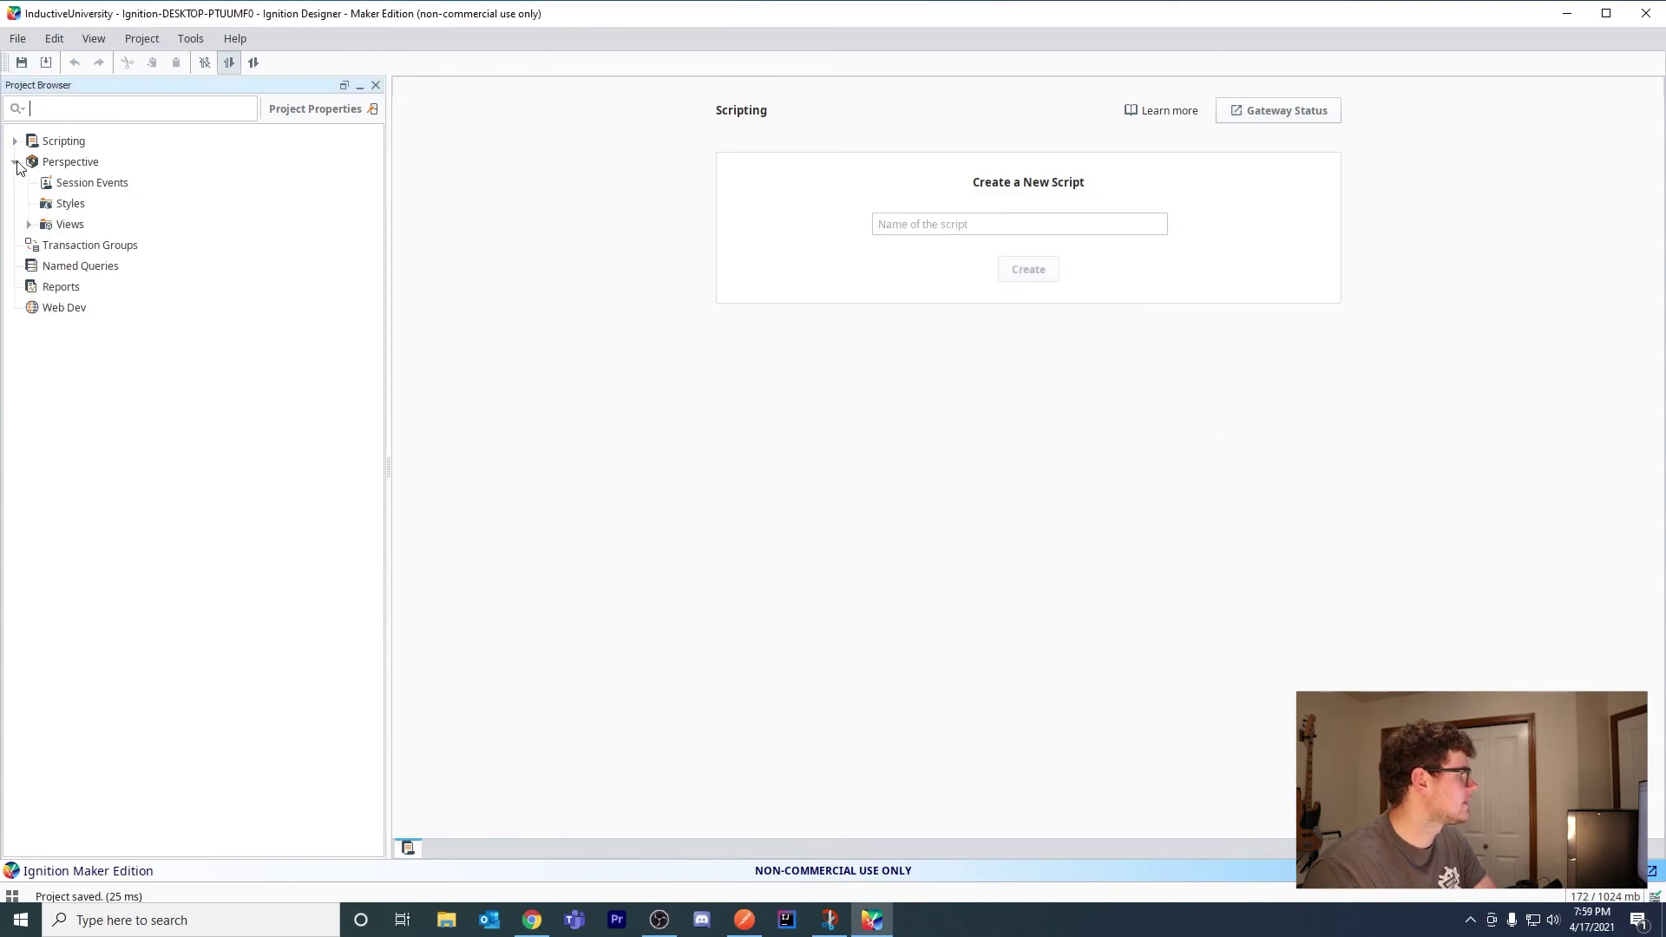
pyautogui.click(30, 225)
pyautogui.click(44, 247)
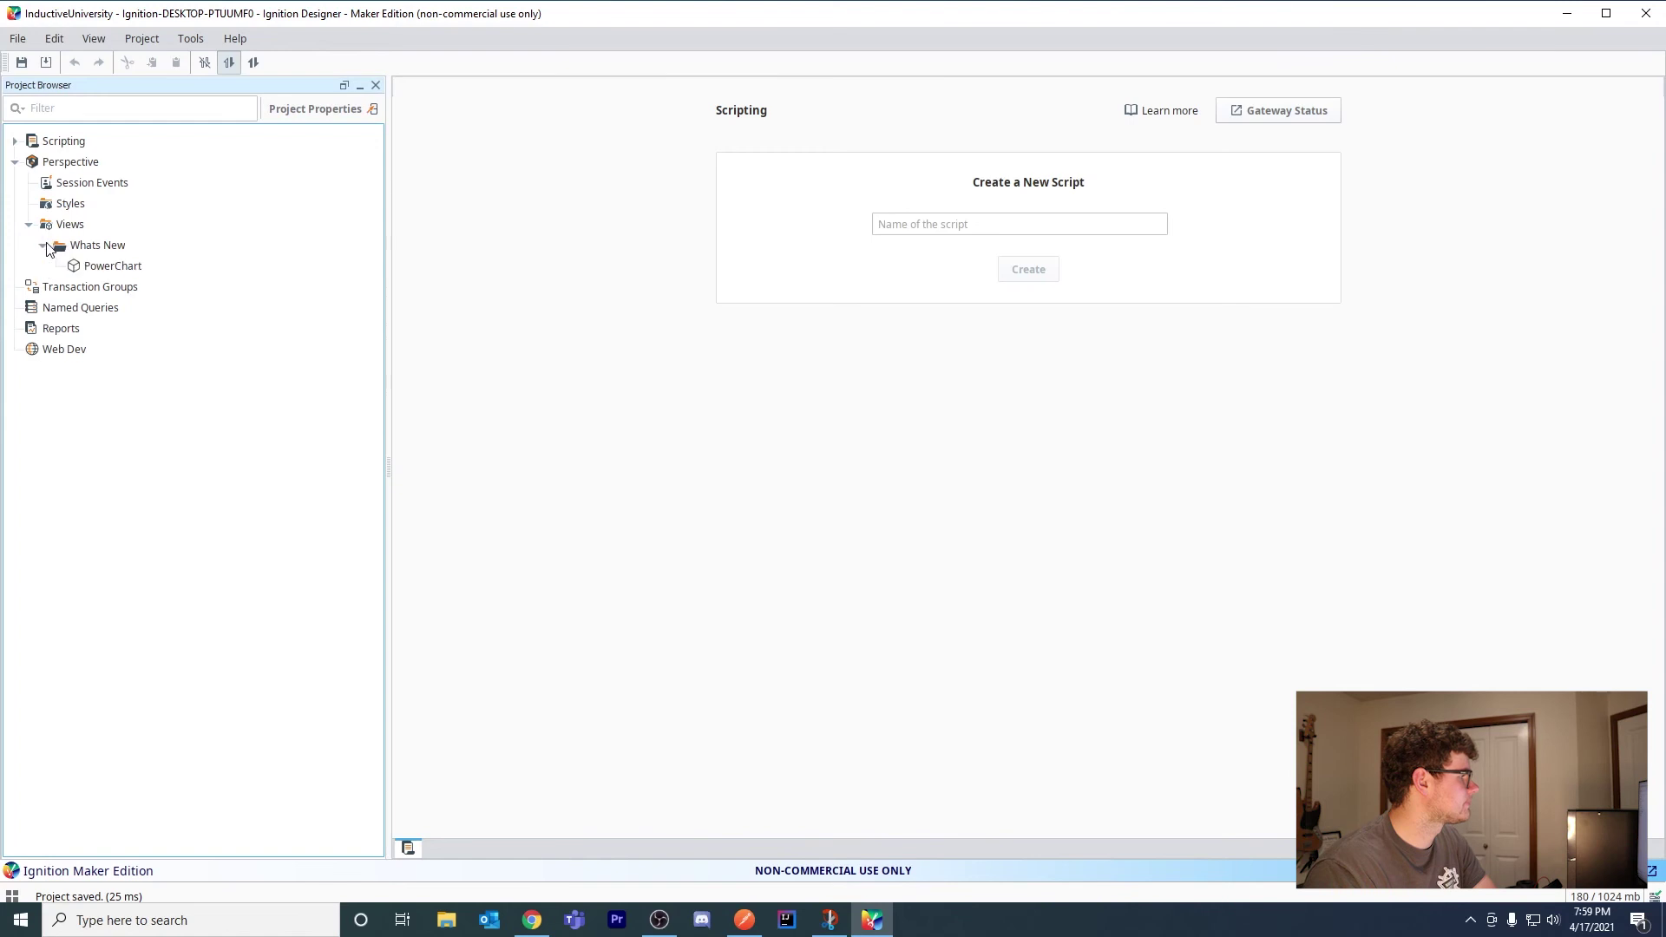
pyautogui.rightClick(100, 266)
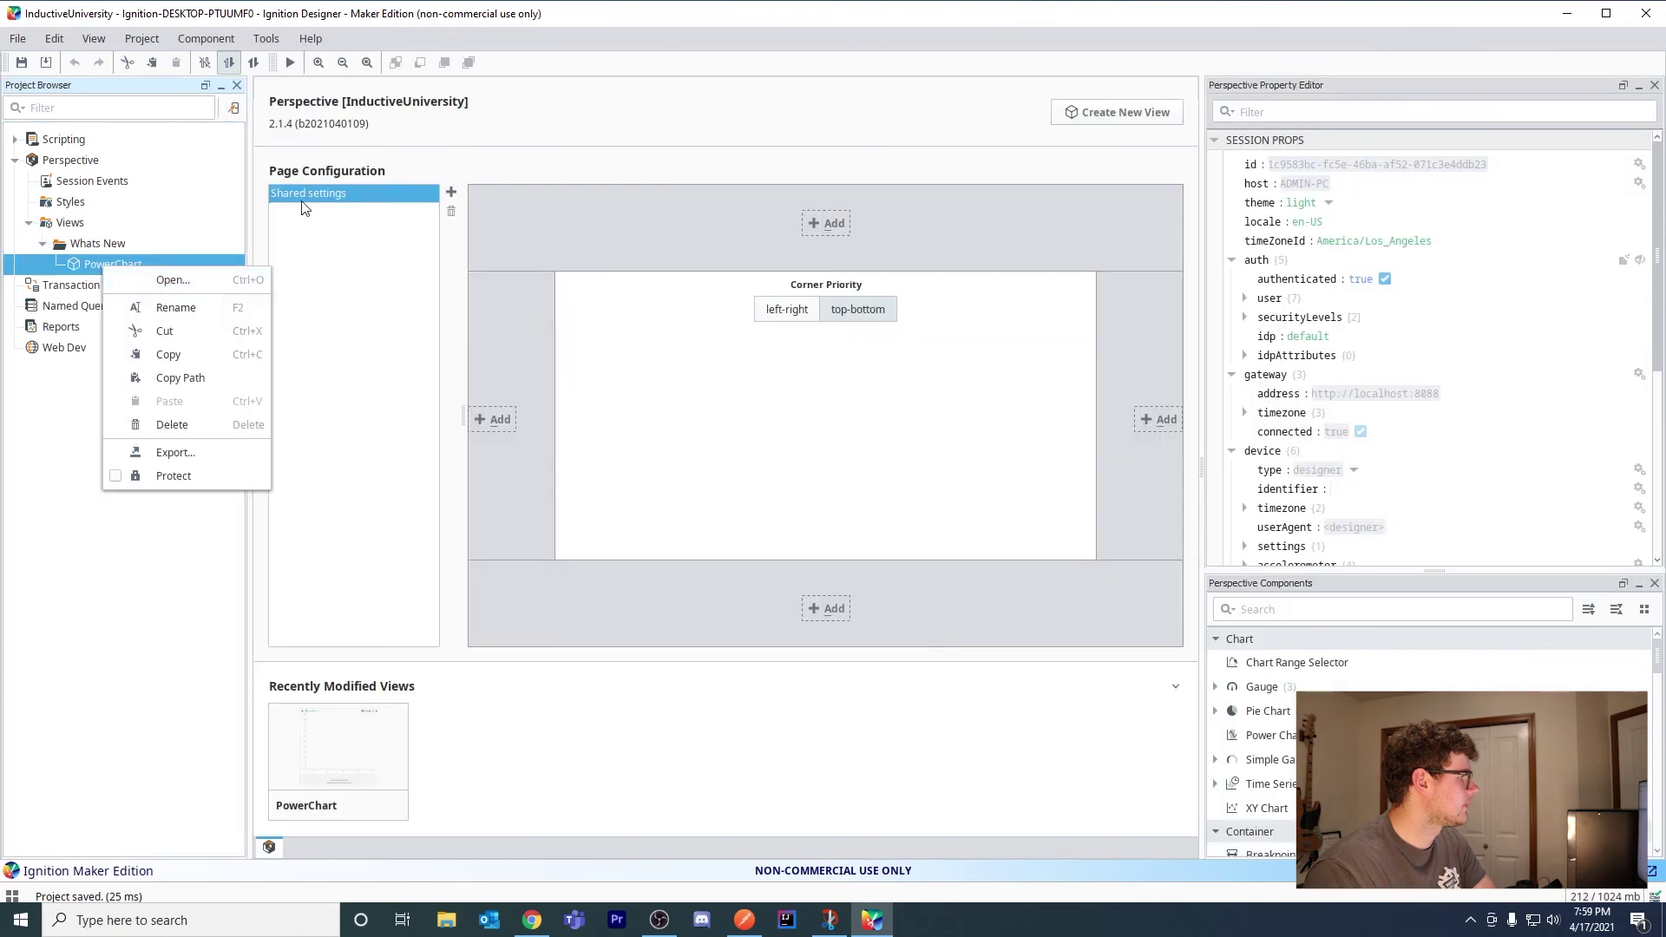
# Add a root page '/' whose primary view is Whats New/PowerChart
pyautogui.click(450, 191)
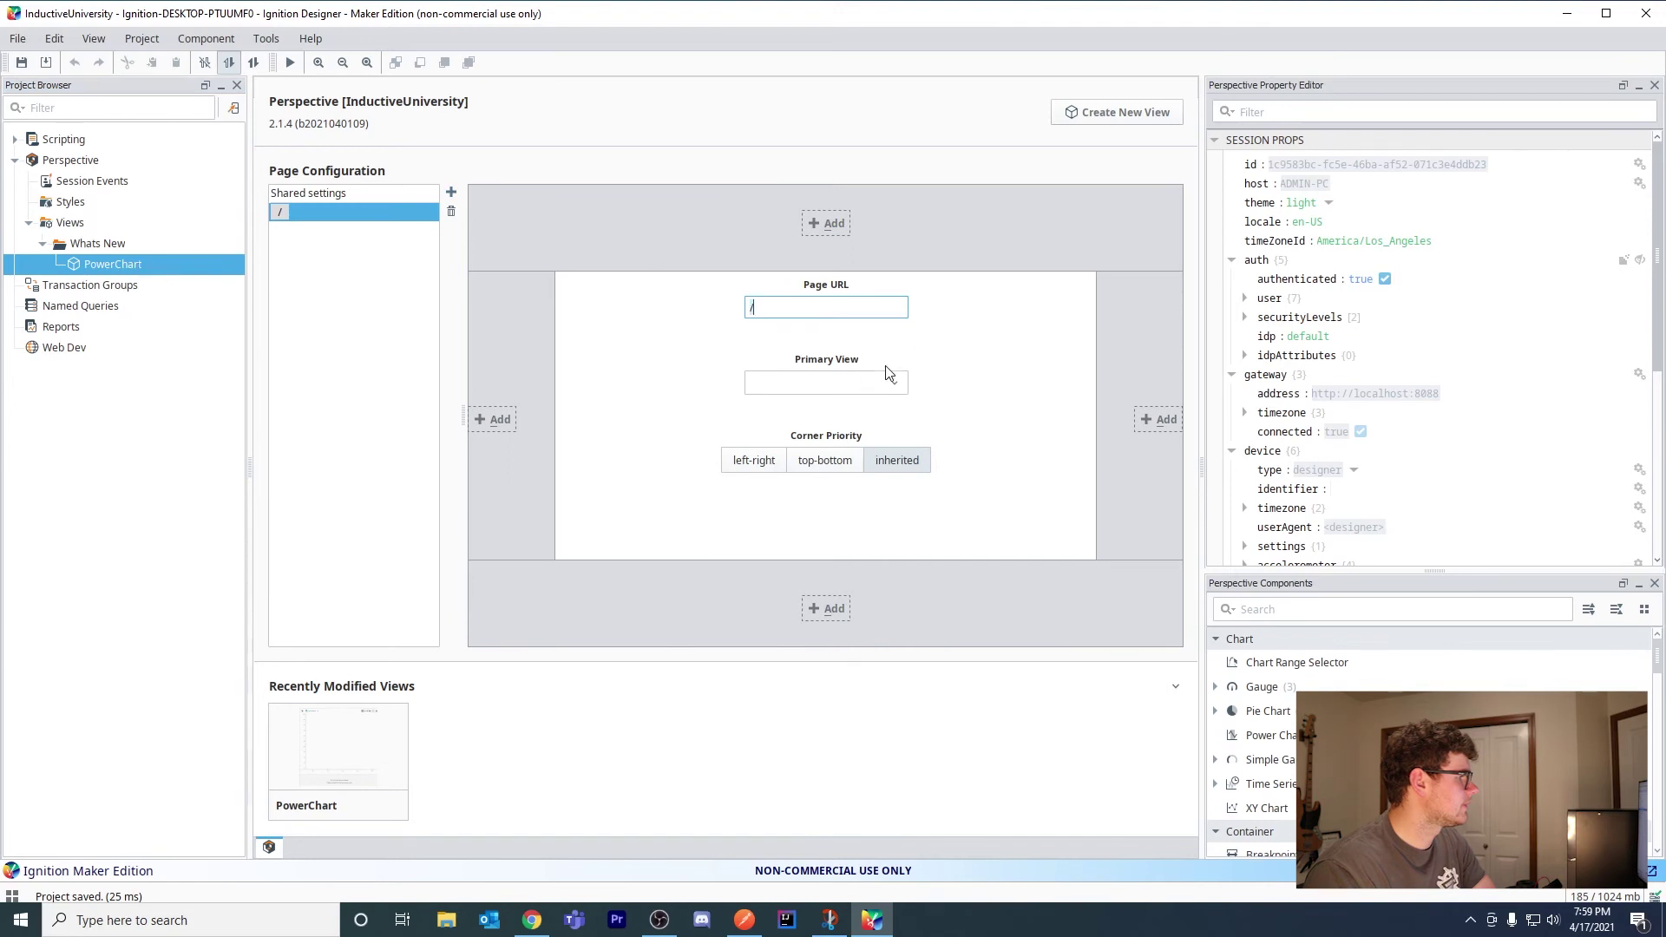
pyautogui.click(894, 387)
pyautogui.click(756, 405)
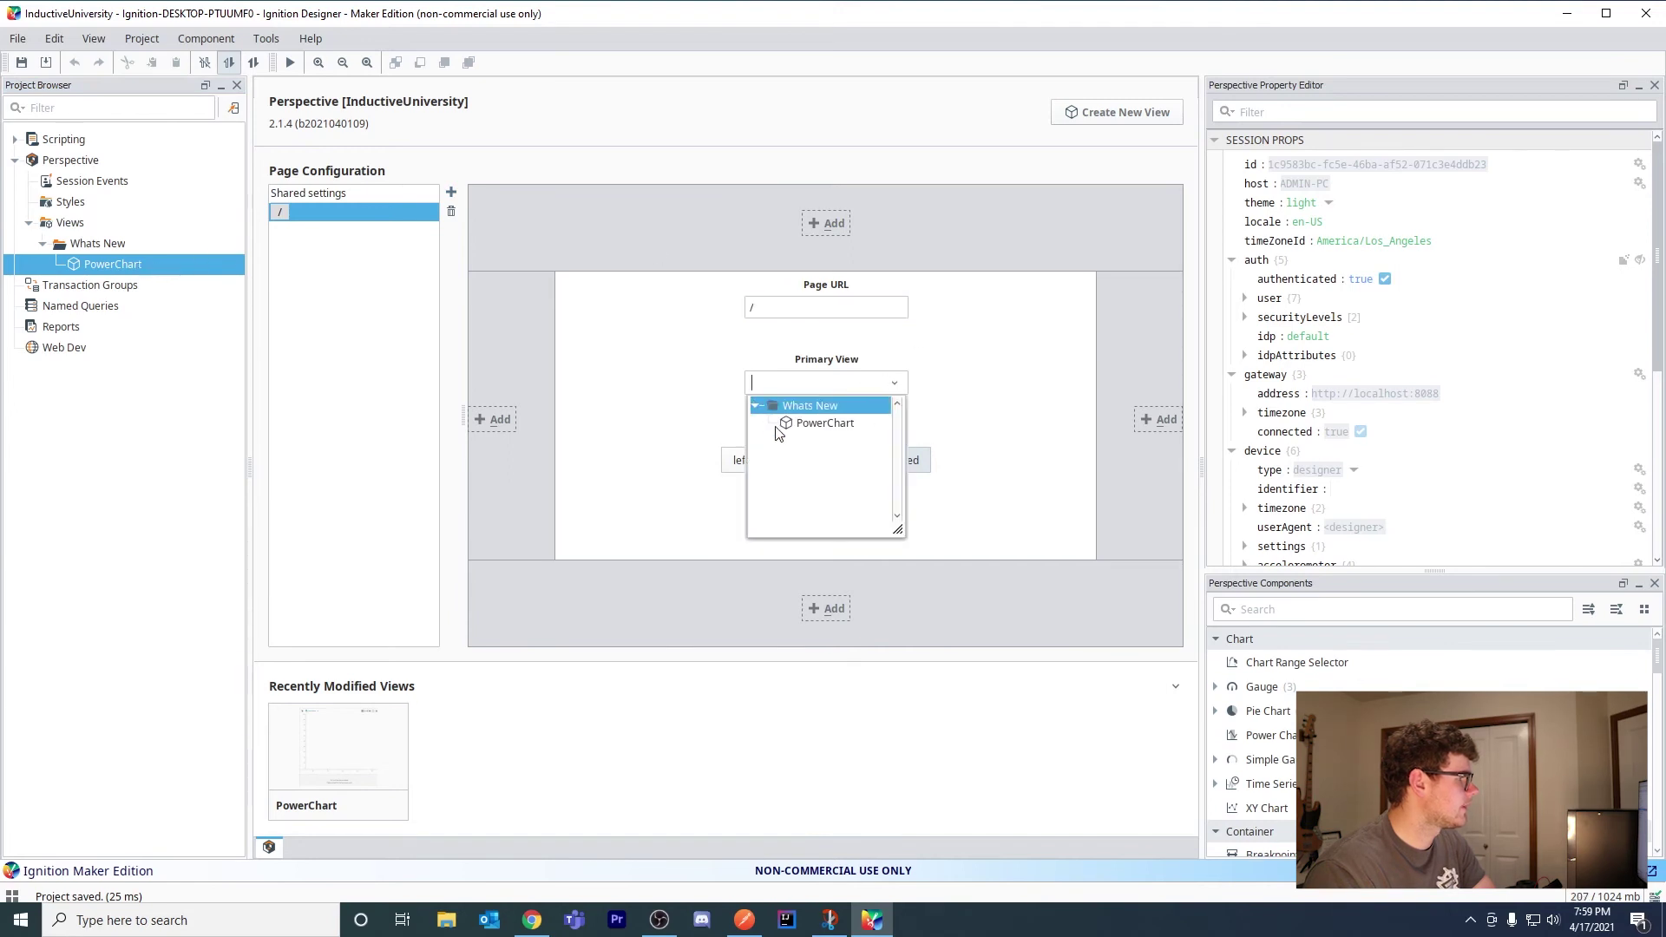
pyautogui.click(794, 428)
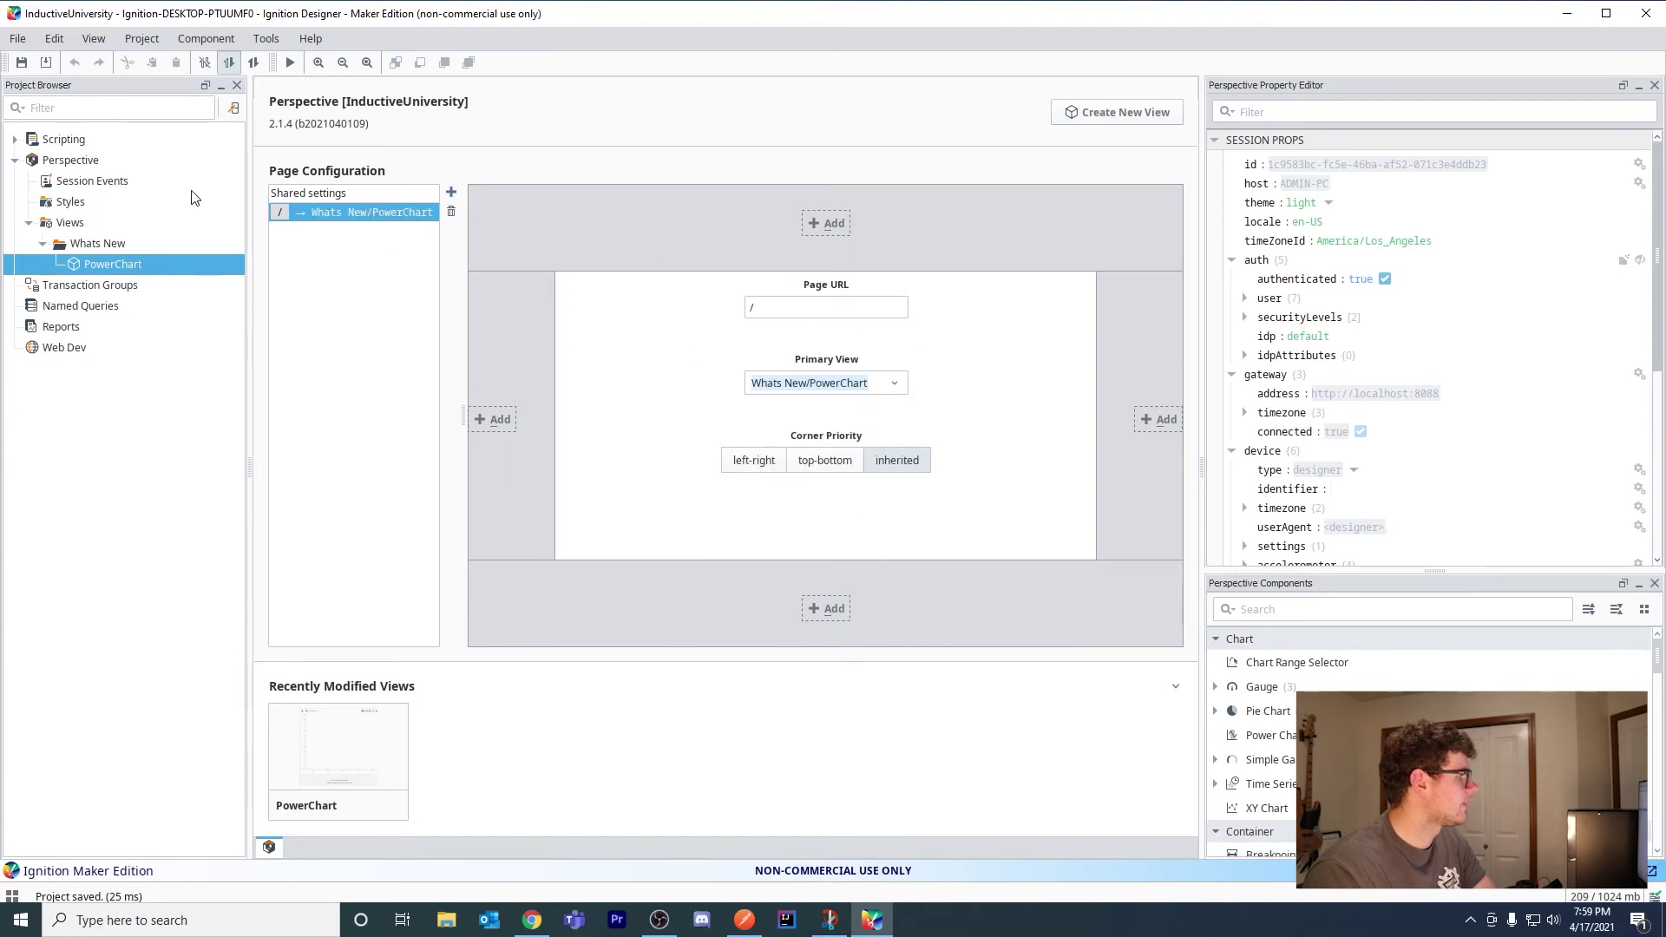
pyautogui.rightClick(370, 215)
# Launch the root page in a maximized Chrome window and continue to log in
pyautogui.click(426, 249)
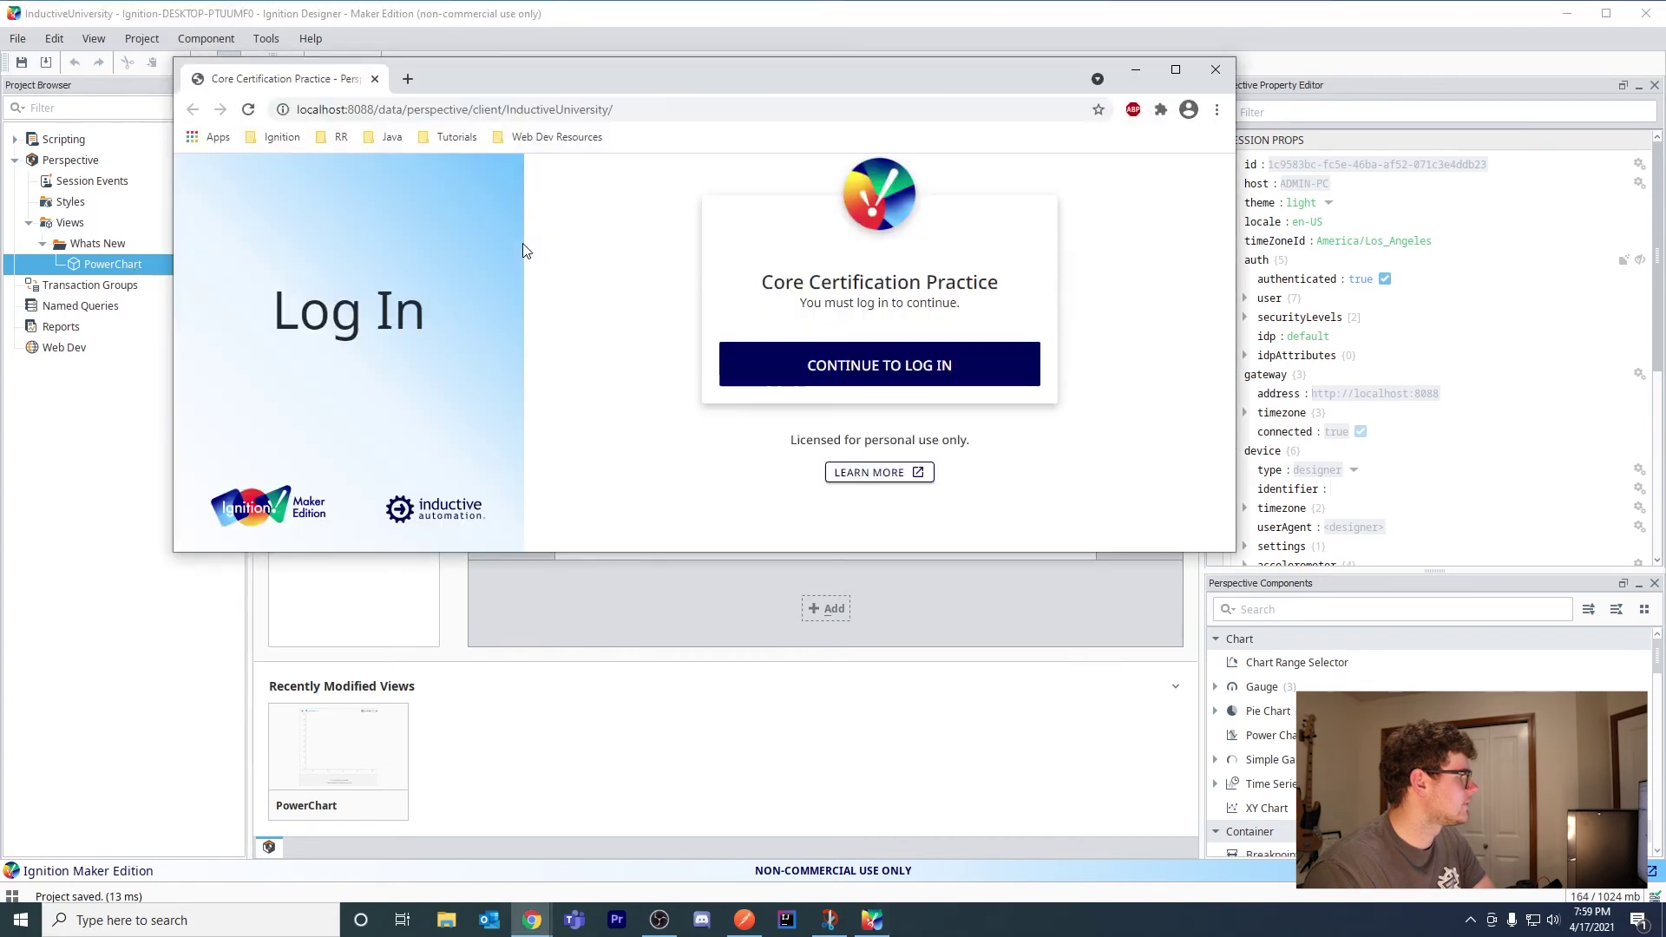
pyautogui.moveTo(521, 168); pyautogui.dragTo(583, 7)
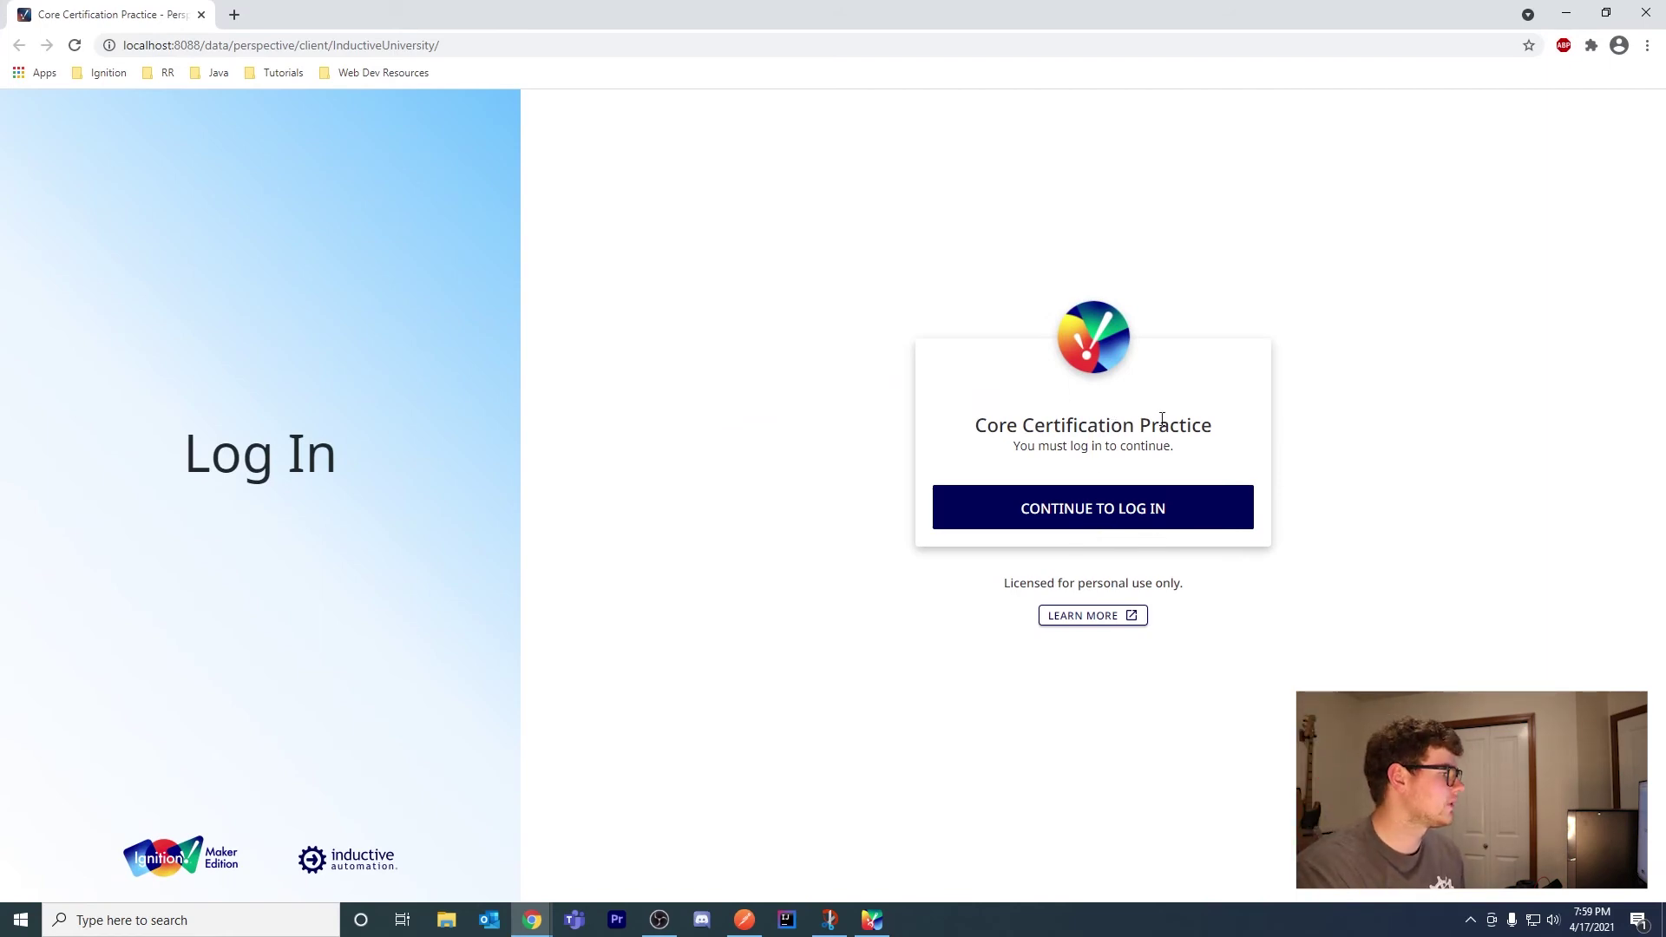
pyautogui.click(1141, 522)
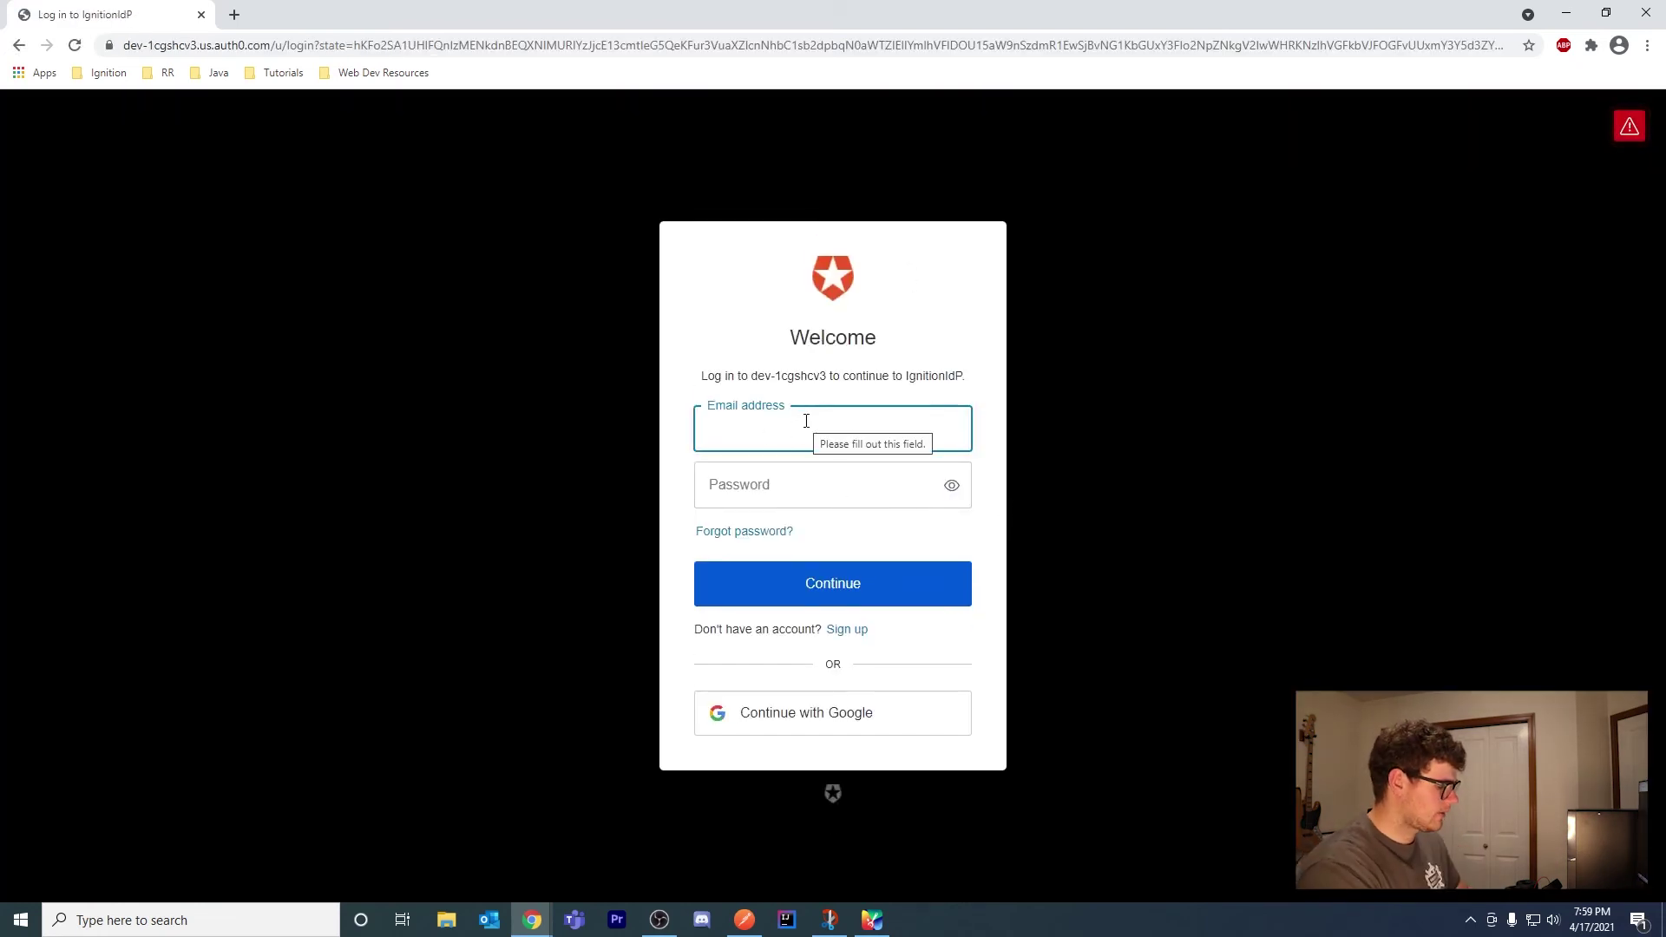
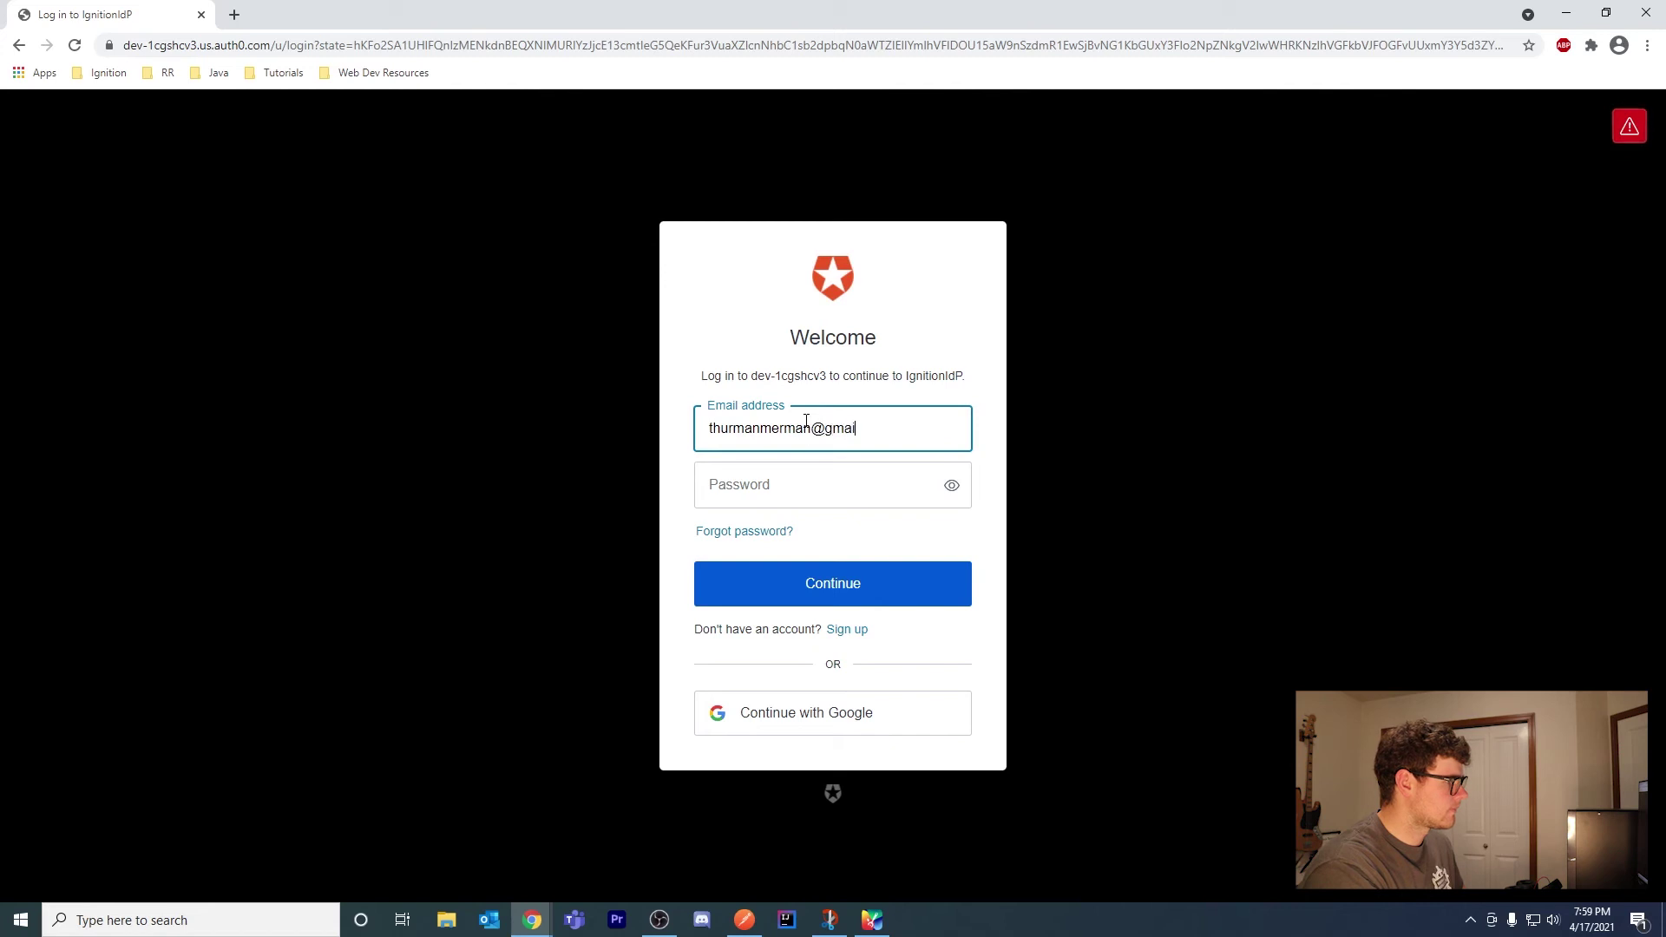
# Sign in to Auth0 with the test user's email and password, declining to save the password
pyautogui.press('Tab')
pyautogui.write('•')
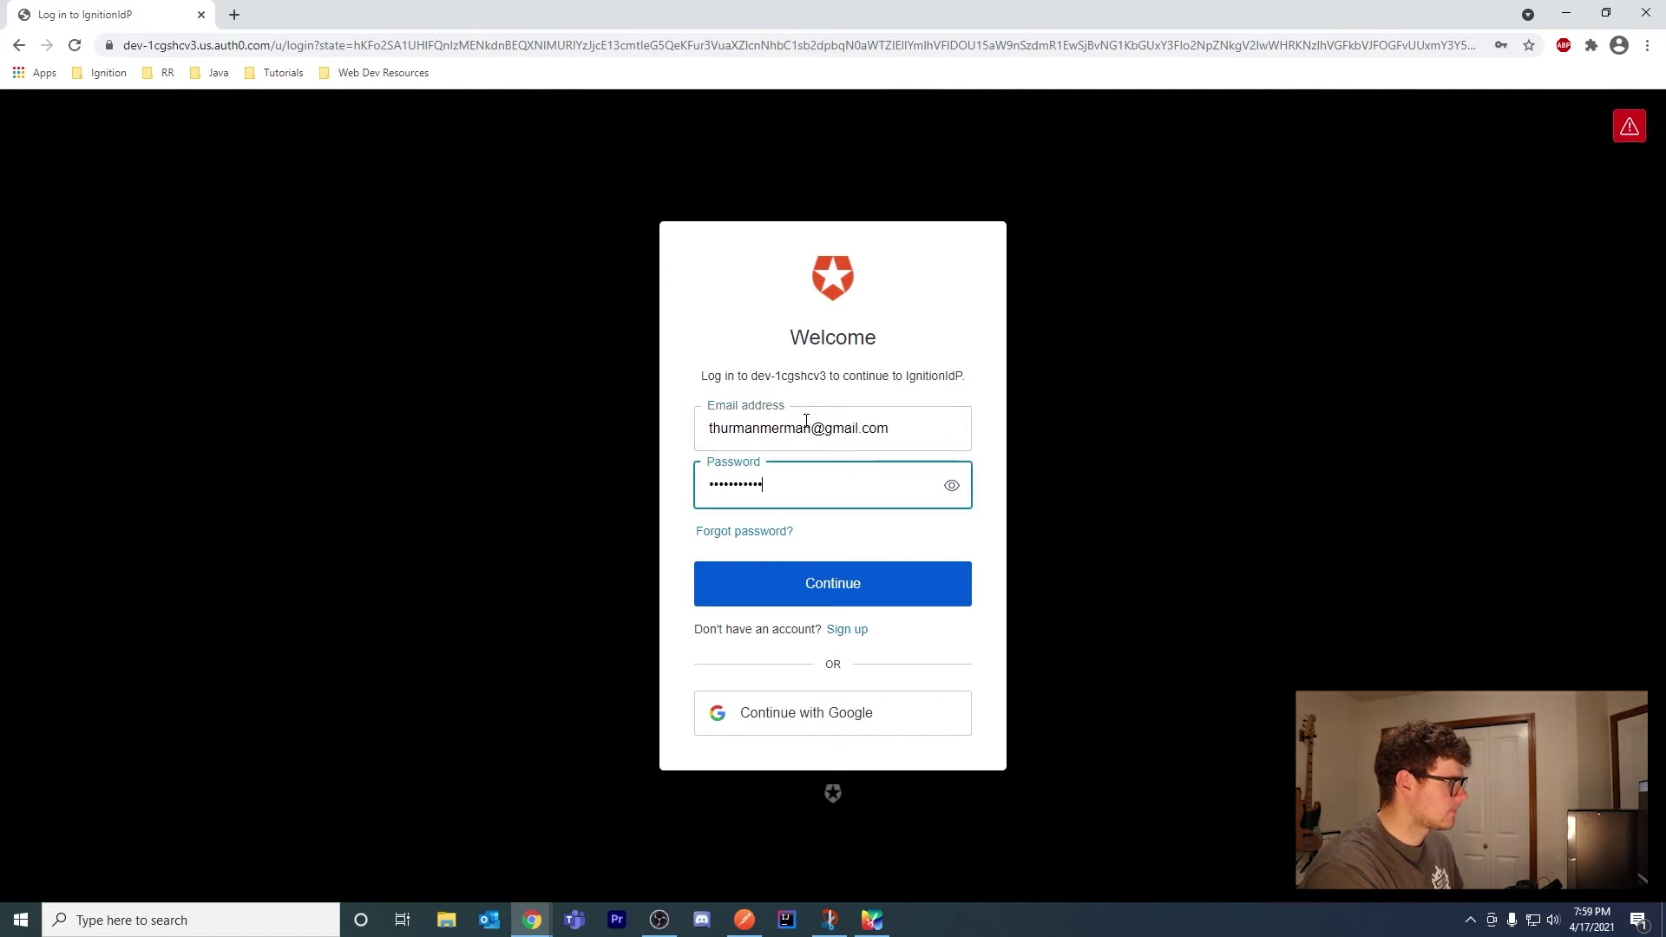
pyautogui.press('Return')
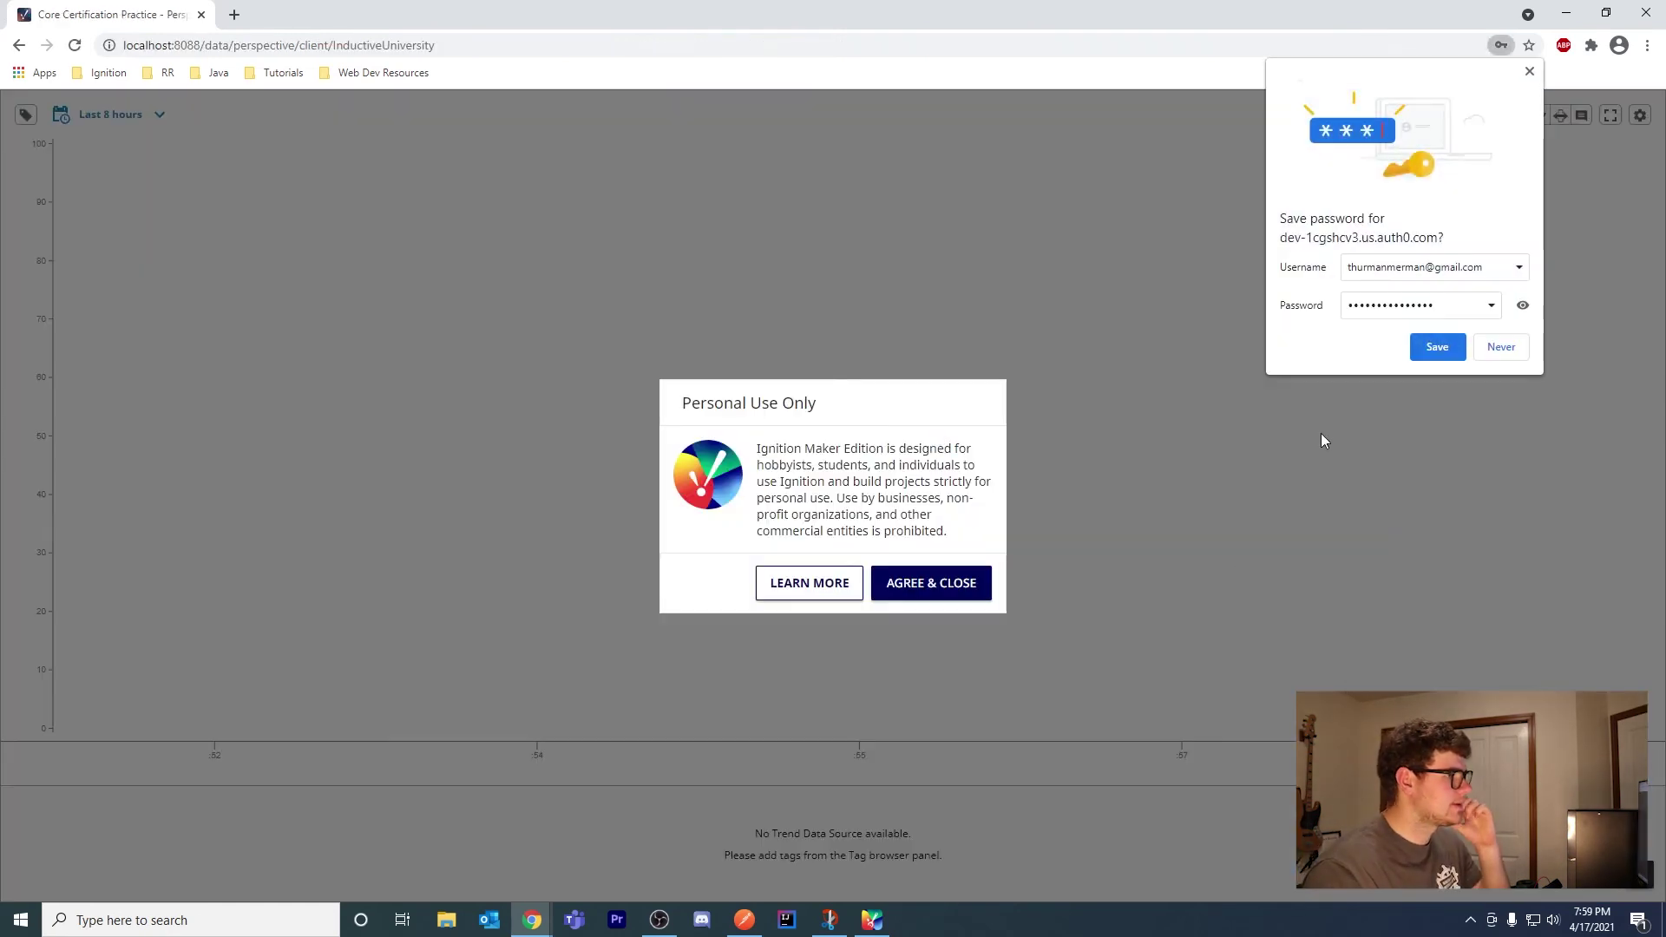
pyautogui.click(1501, 349)
# Dismiss the personal-use notice on the PowerChart view and minimize Chrome
pyautogui.click(923, 583)
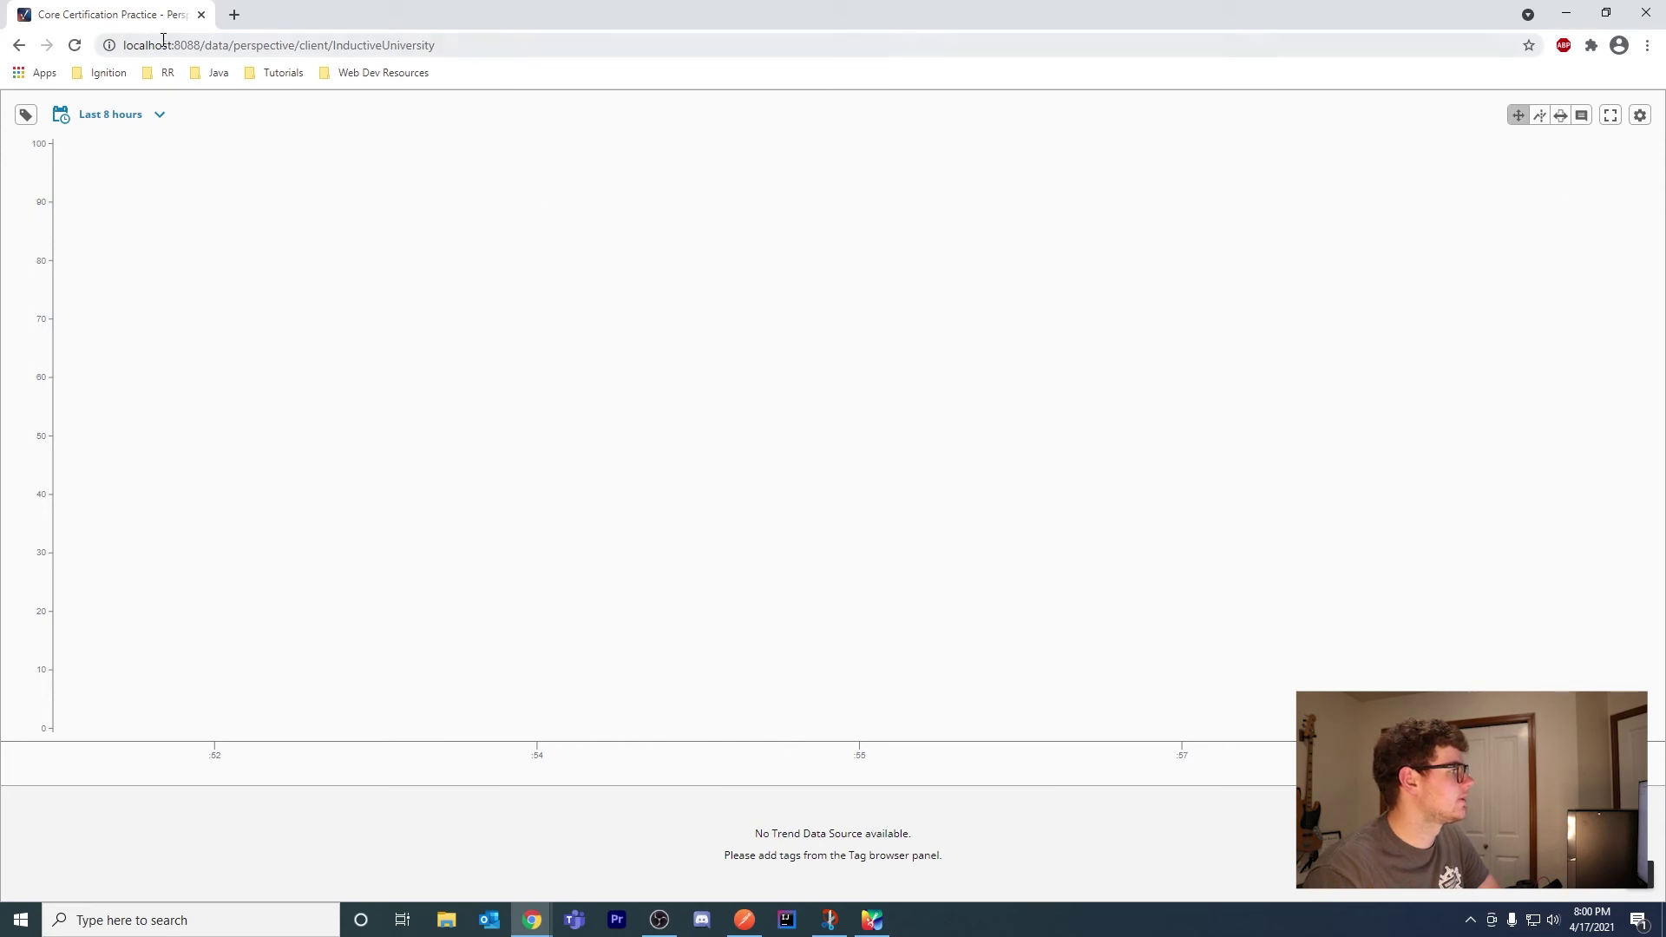
pyautogui.click(441, 49)
pyautogui.click(417, 117)
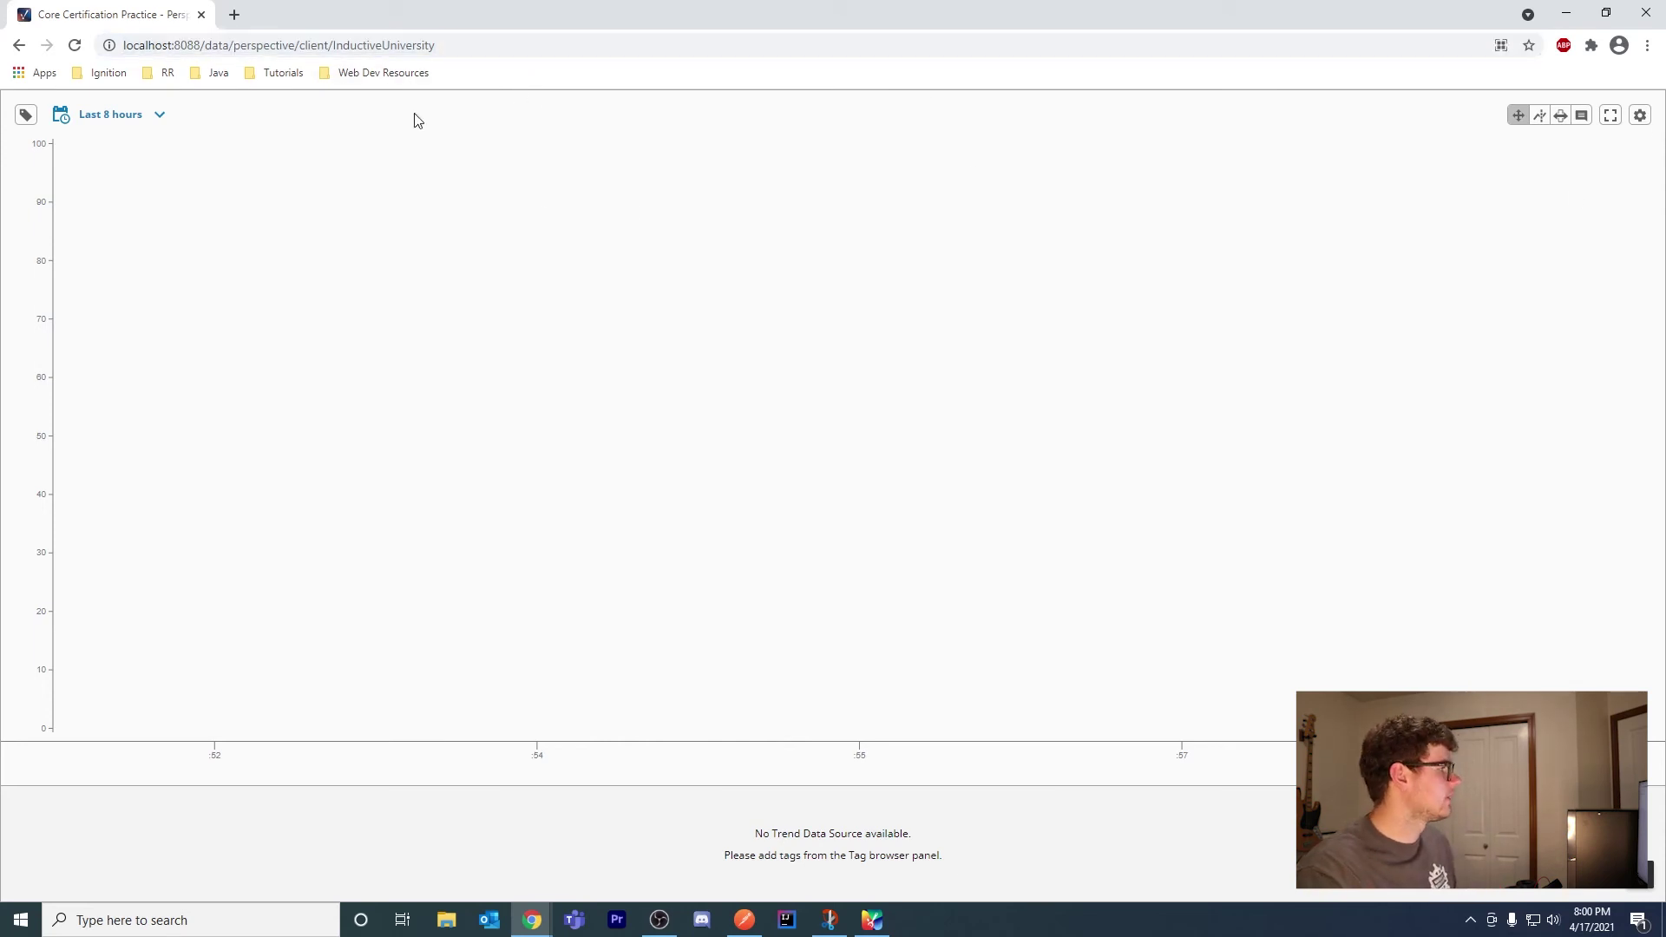
pyautogui.click(534, 920)
# Load the project's Perspective client URL in a new incognito tab
pyautogui.click(533, 922)
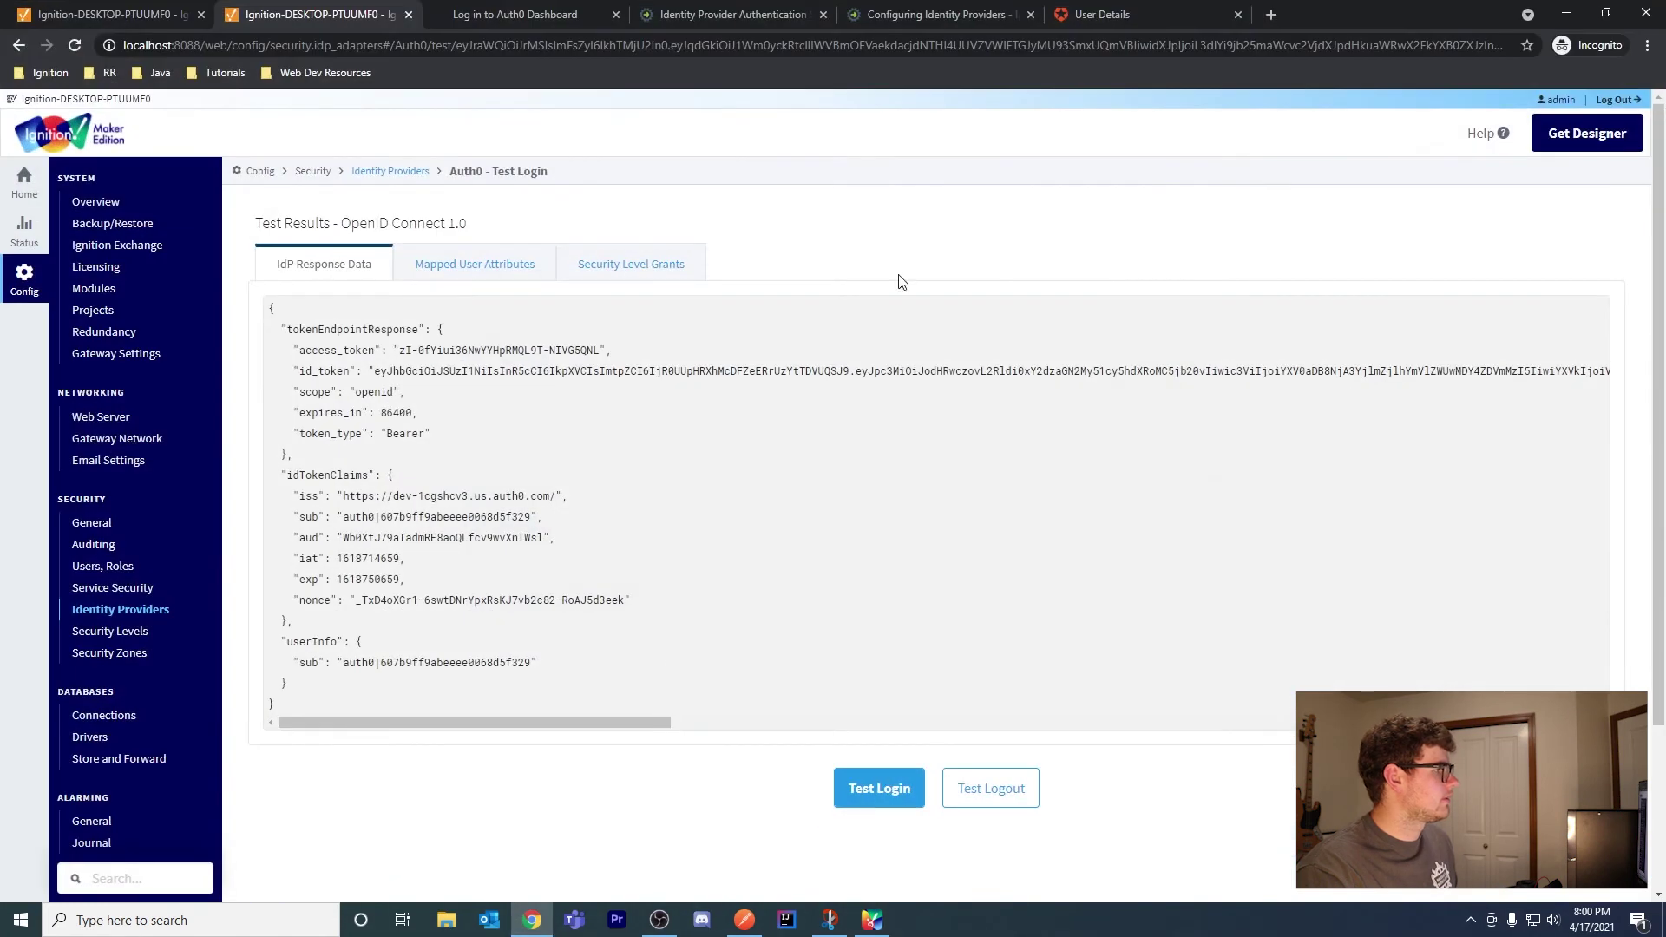
pyautogui.click(1271, 13)
pyautogui.write('localhost:8088/data/perspective/client/InductiveUniversity')
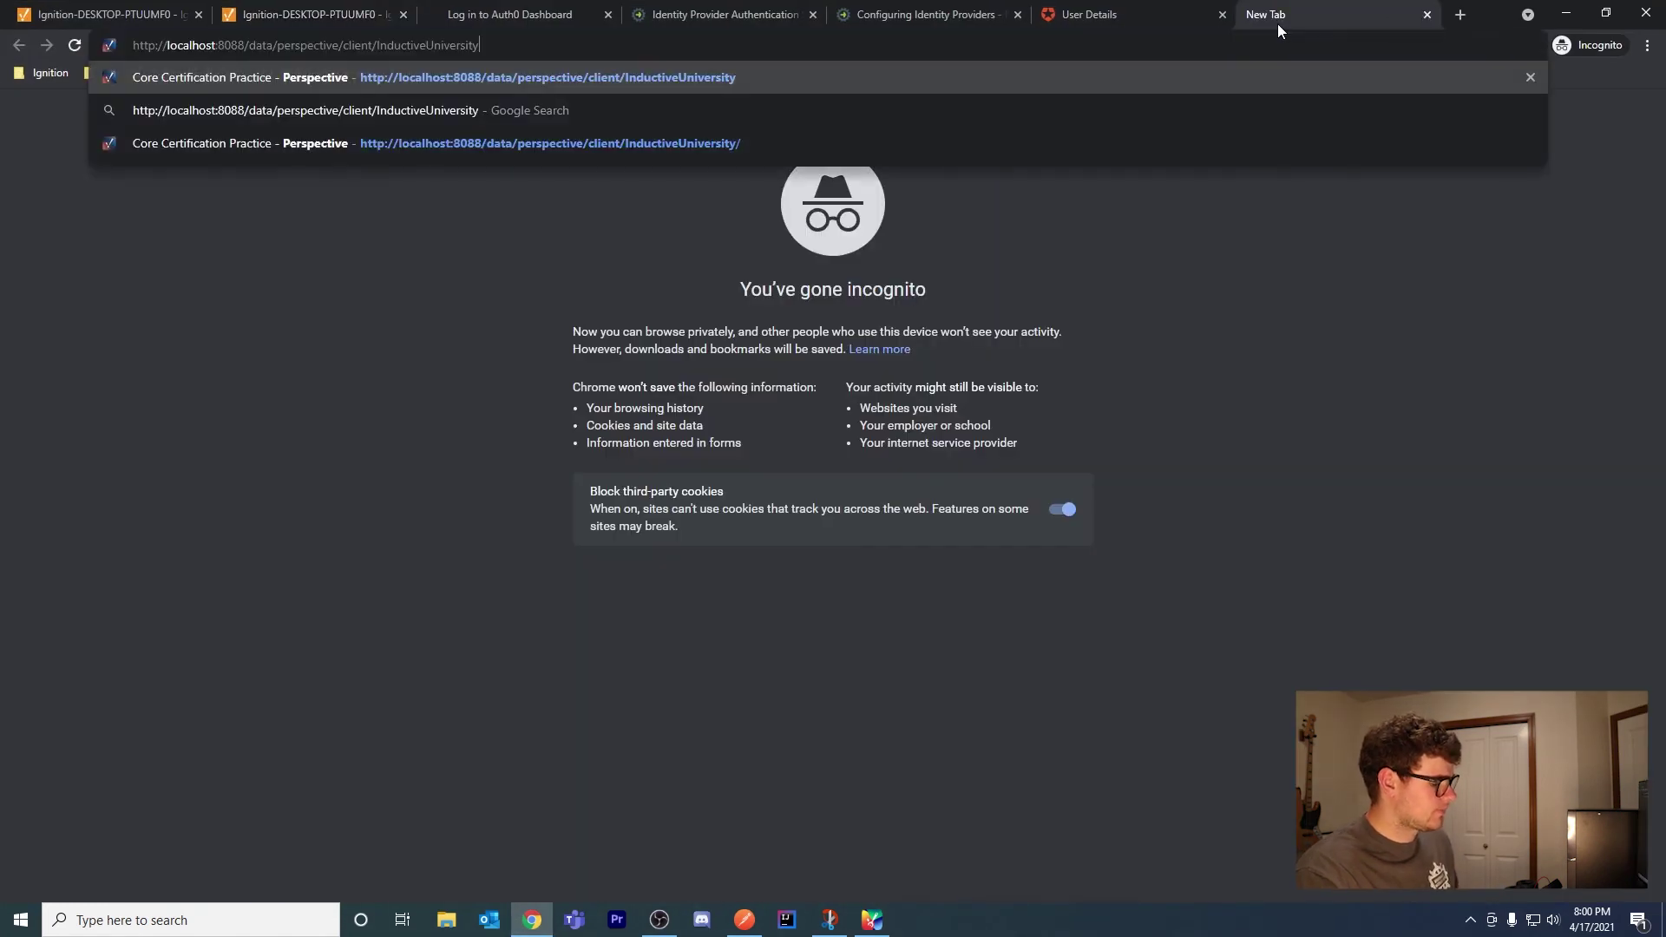
pyautogui.press('Return')
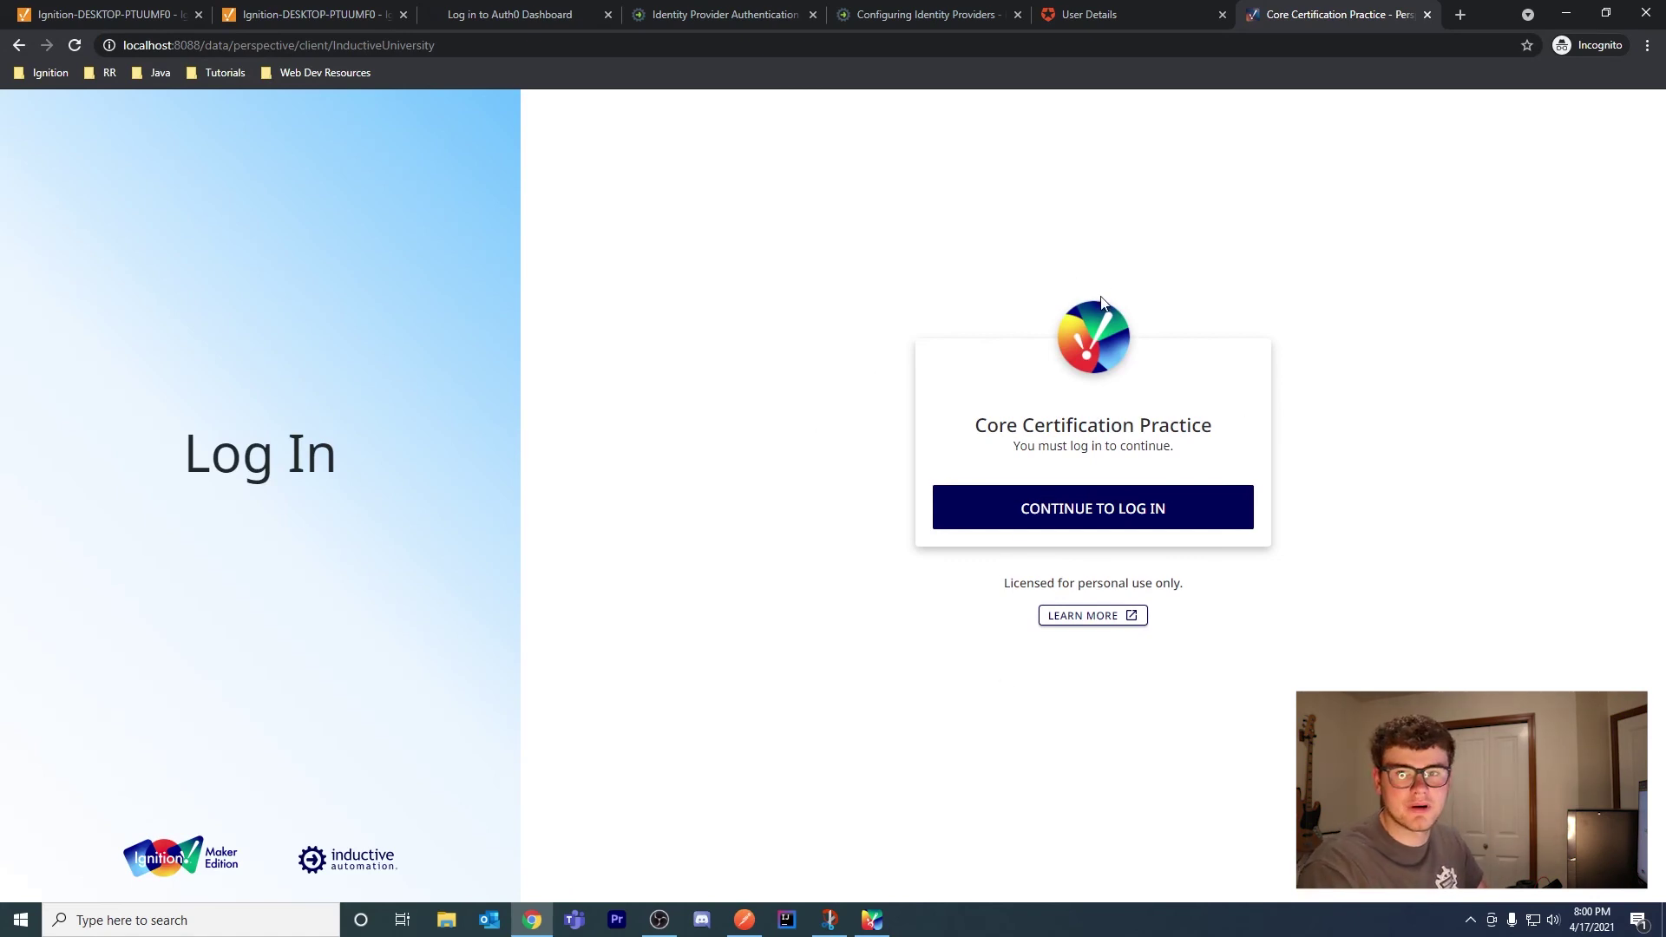
# Change 'client' to 'login' in the URL, dismiss the personal-use notice, and close the tab
pyautogui.doubleClick(313, 45)
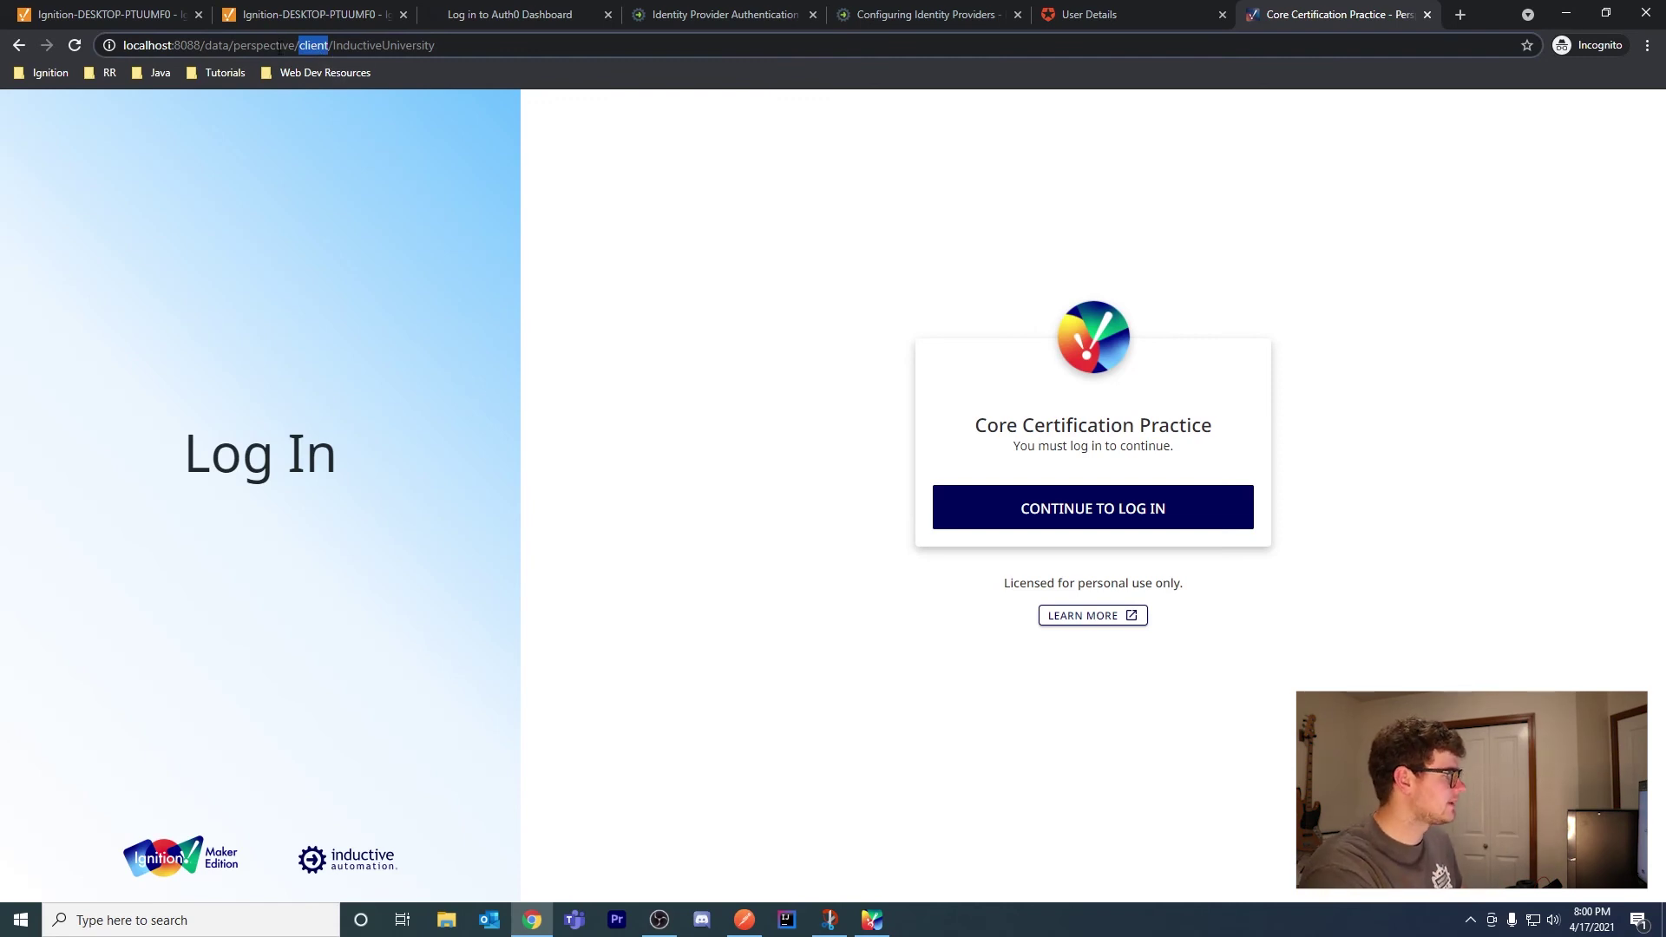
pyautogui.write('login')
pyautogui.press('Return')
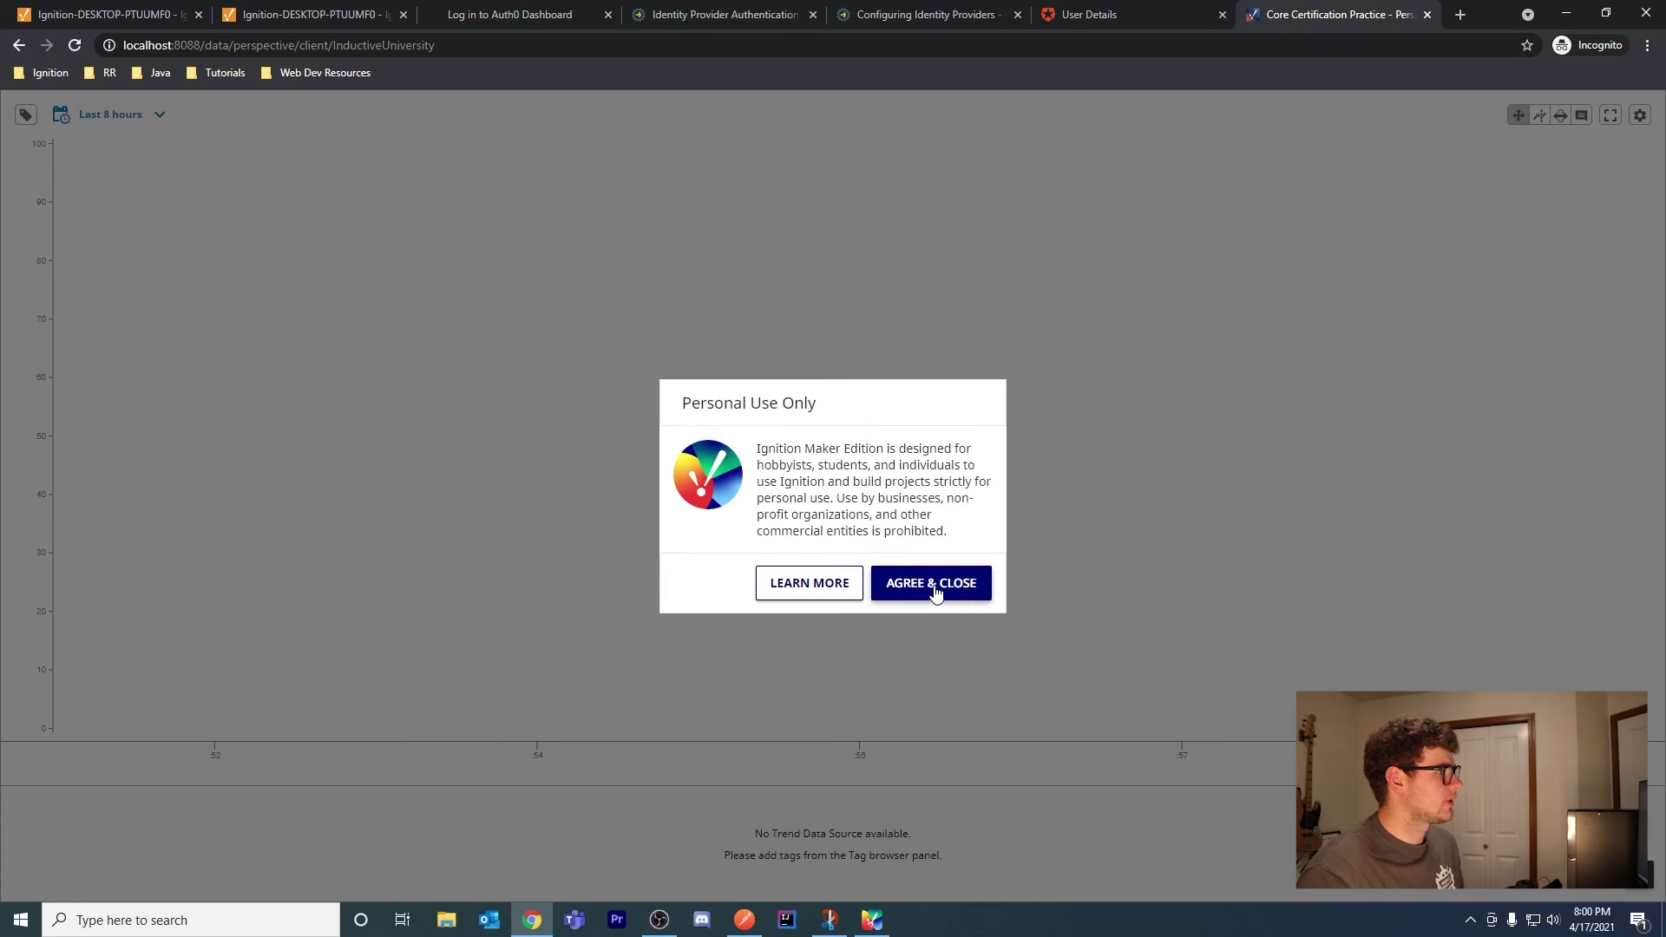
pyautogui.click(934, 590)
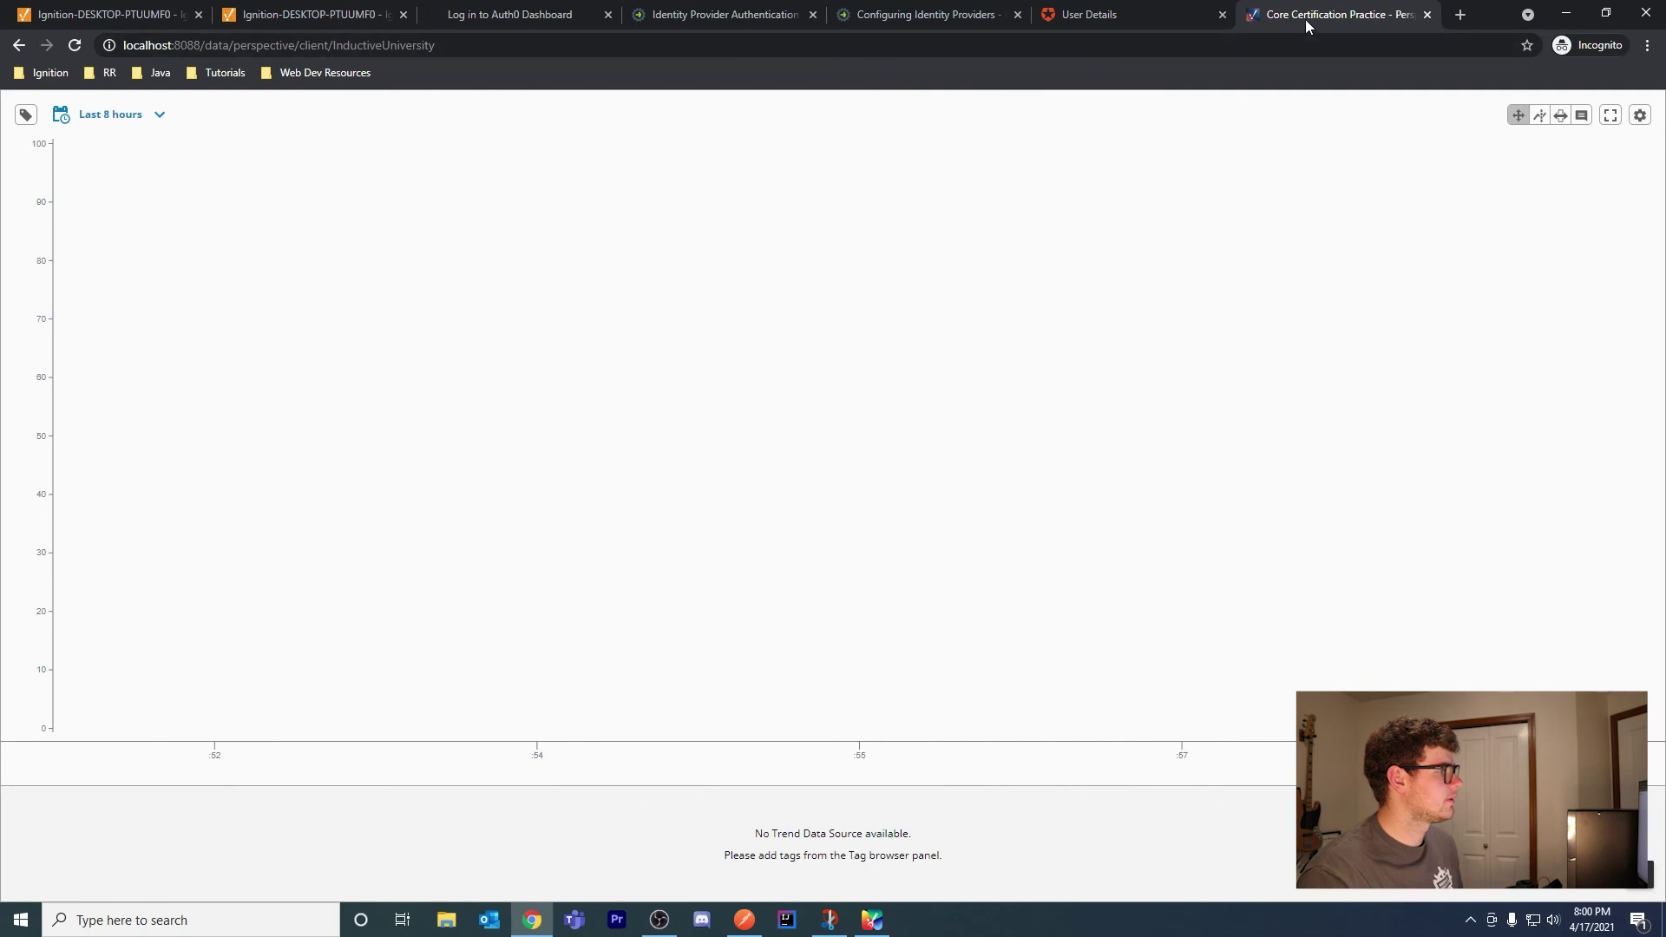
pyautogui.click(1427, 15)
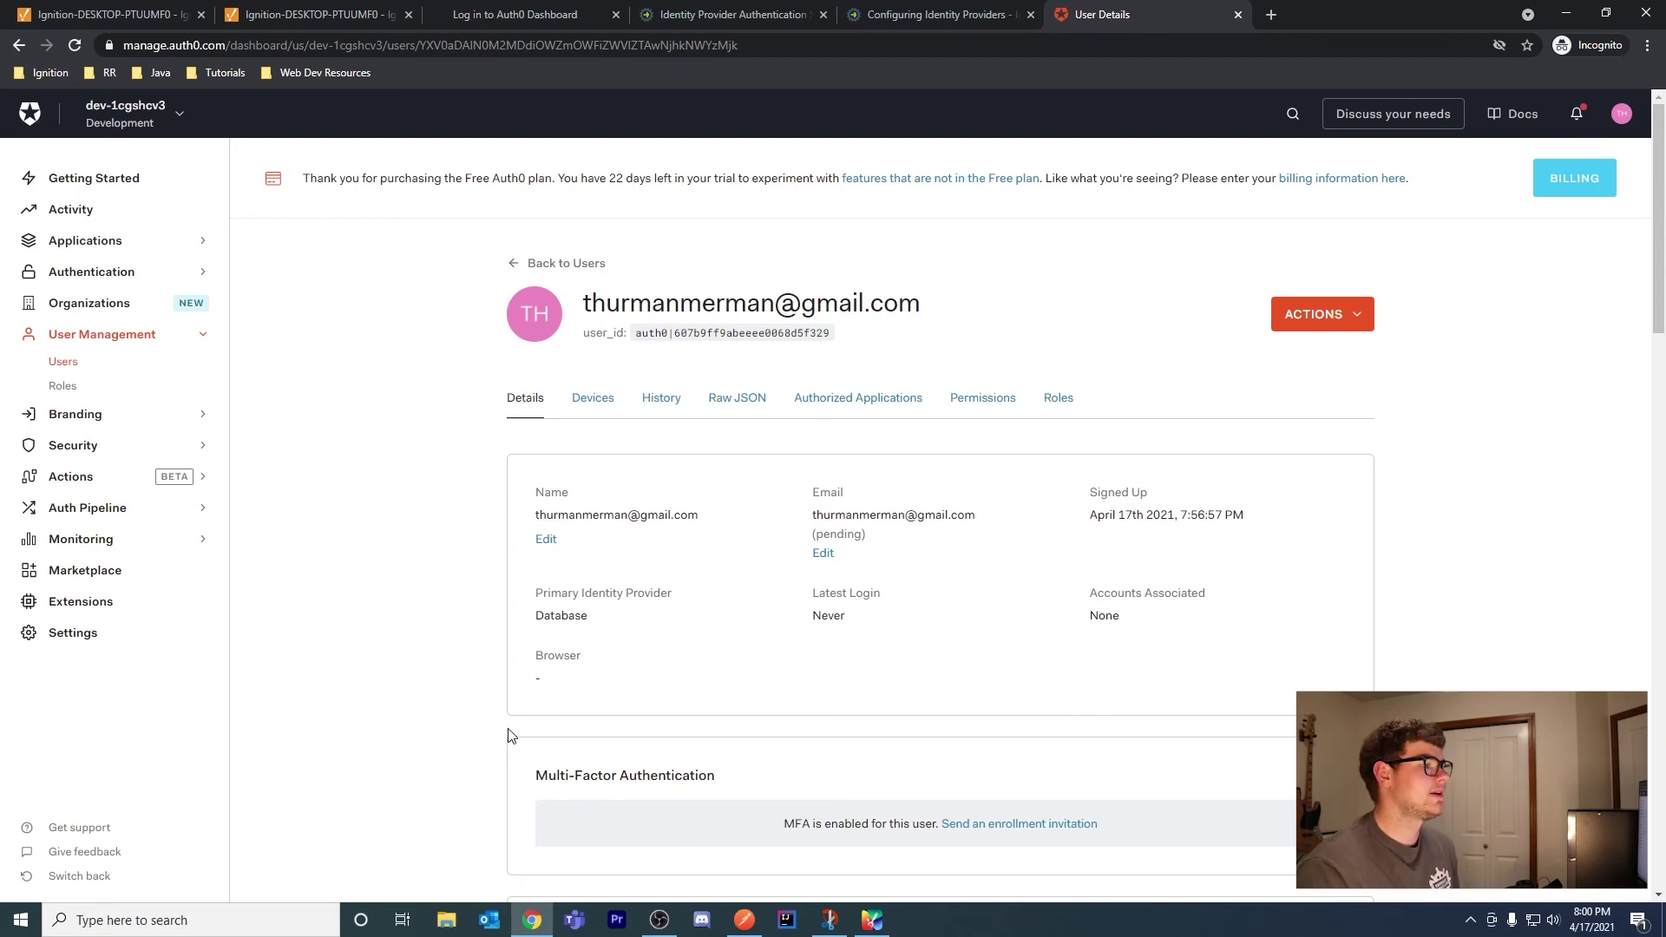
# Switch to the Identity Provider Authentication documentation tab
pyautogui.click(476, 15)
pyautogui.click(681, 15)
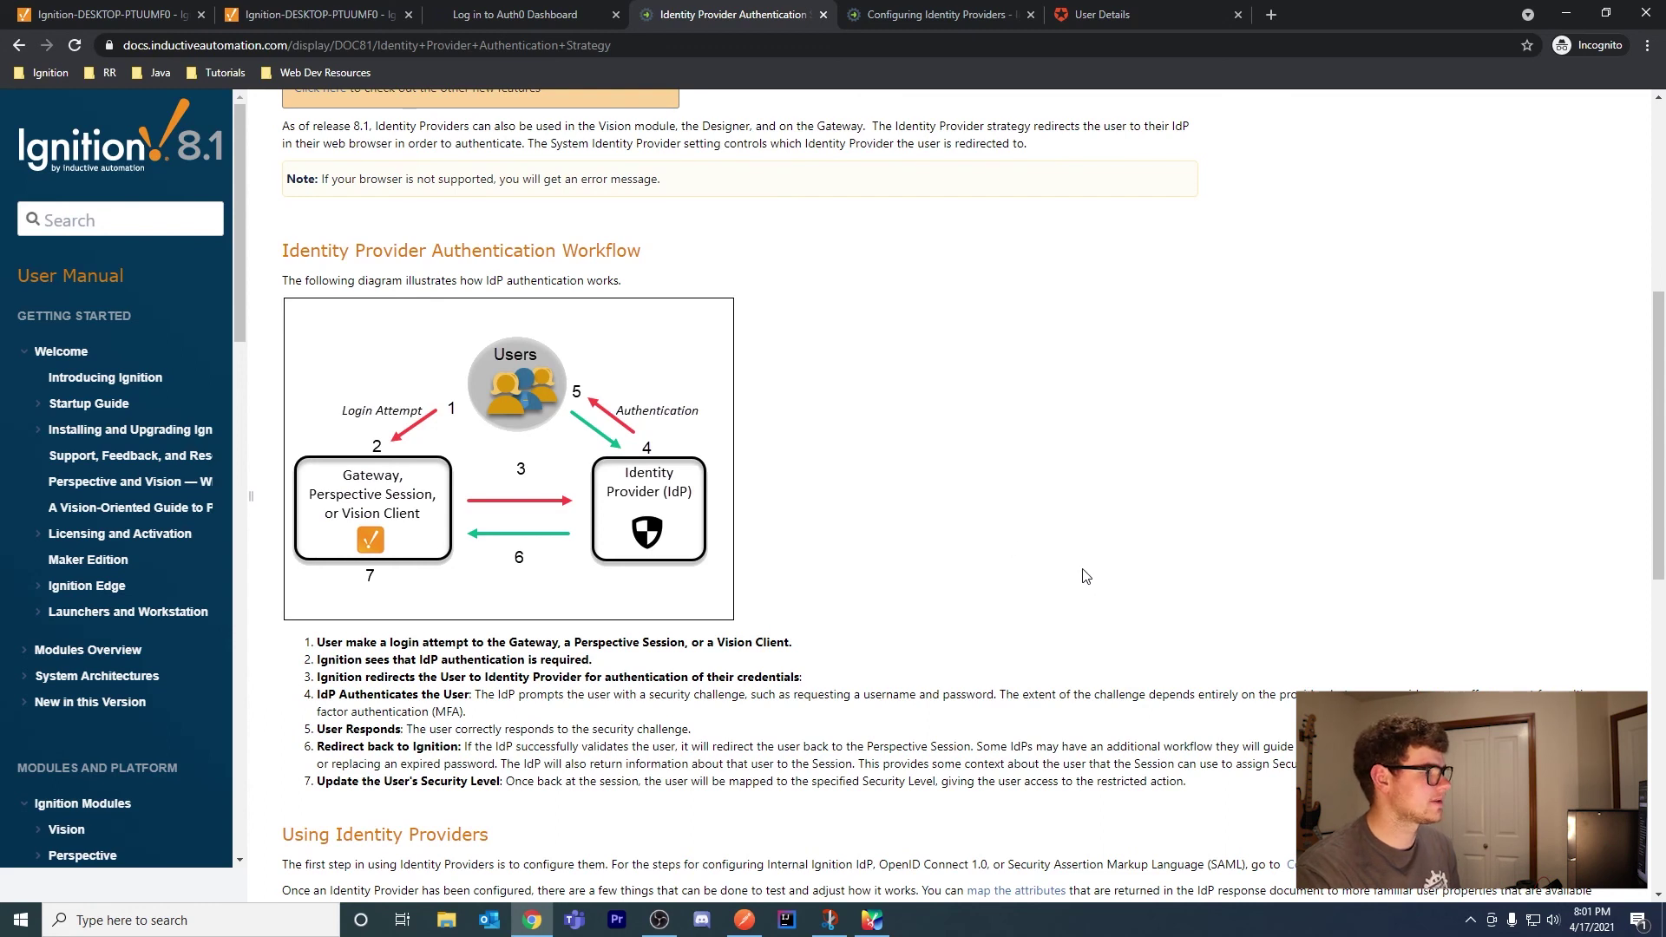
# Scroll to Using Identity Providers, then return to the Auth0 user details tab
pyautogui.scroll(-5, 1432, 690)
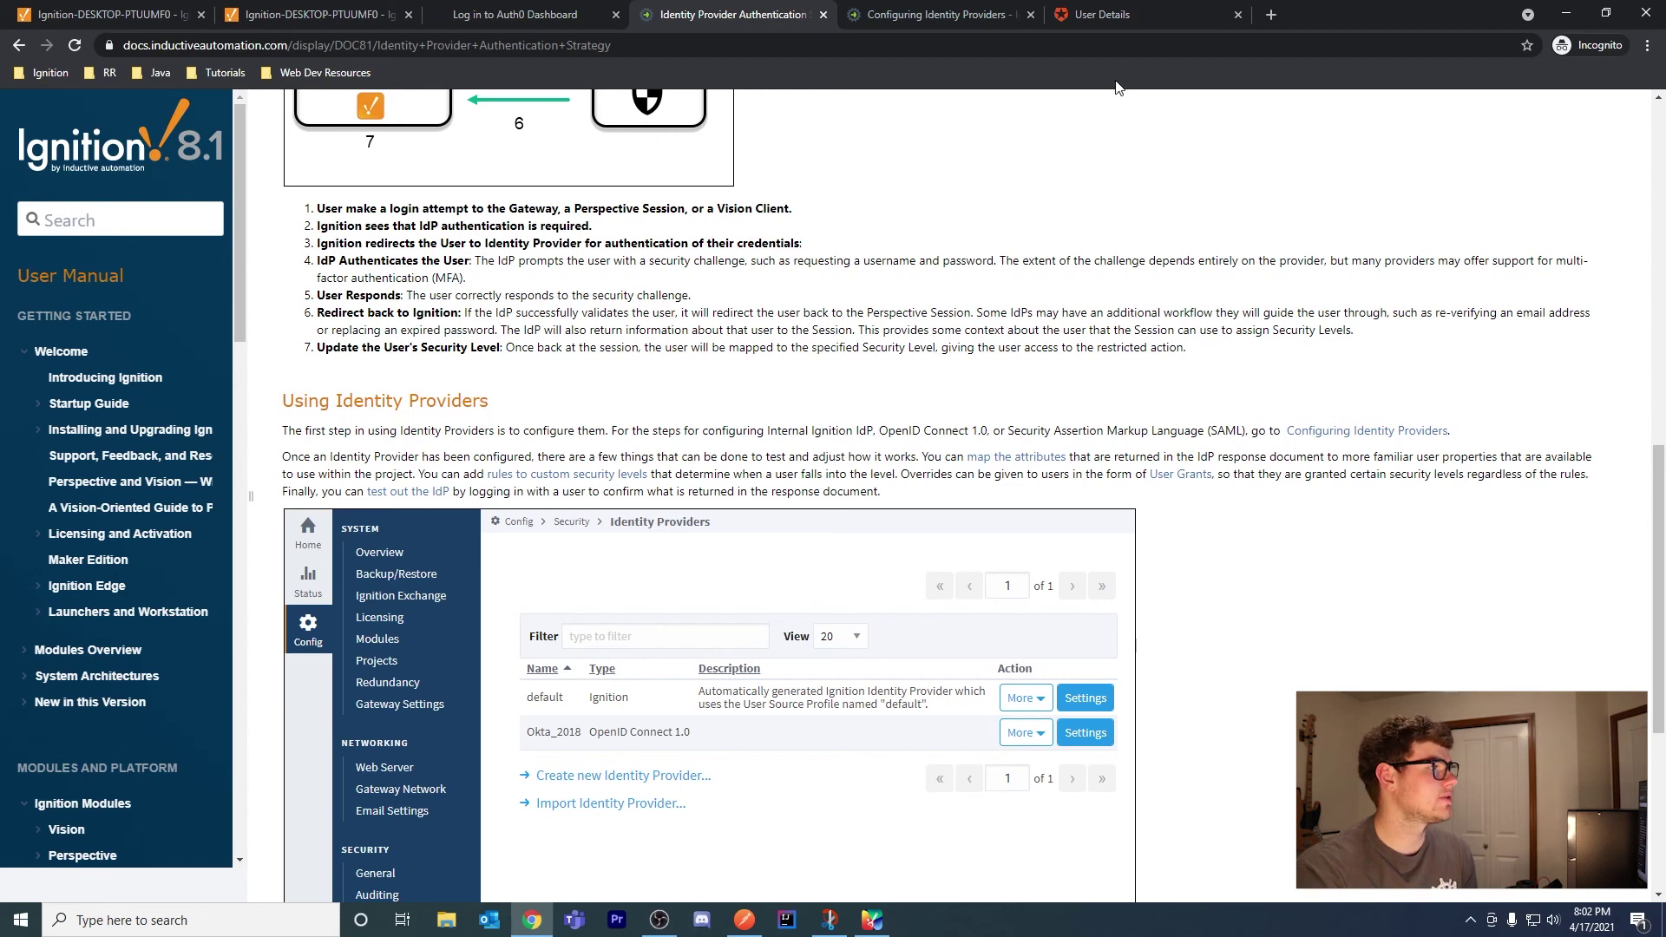
pyautogui.click(1097, 15)
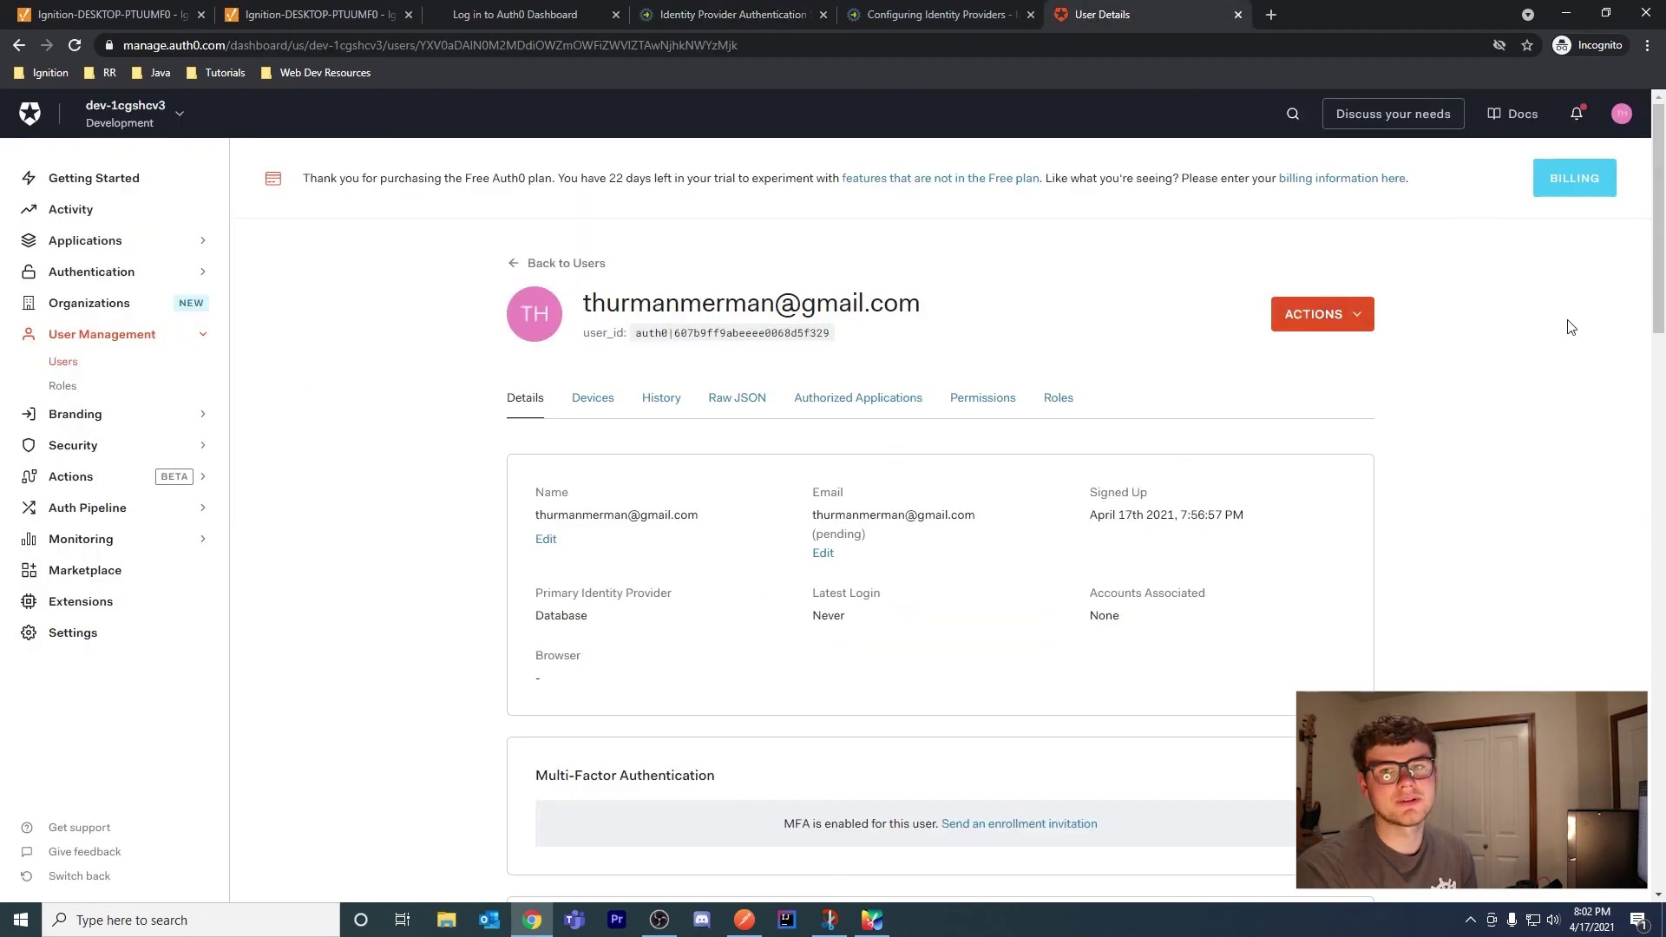